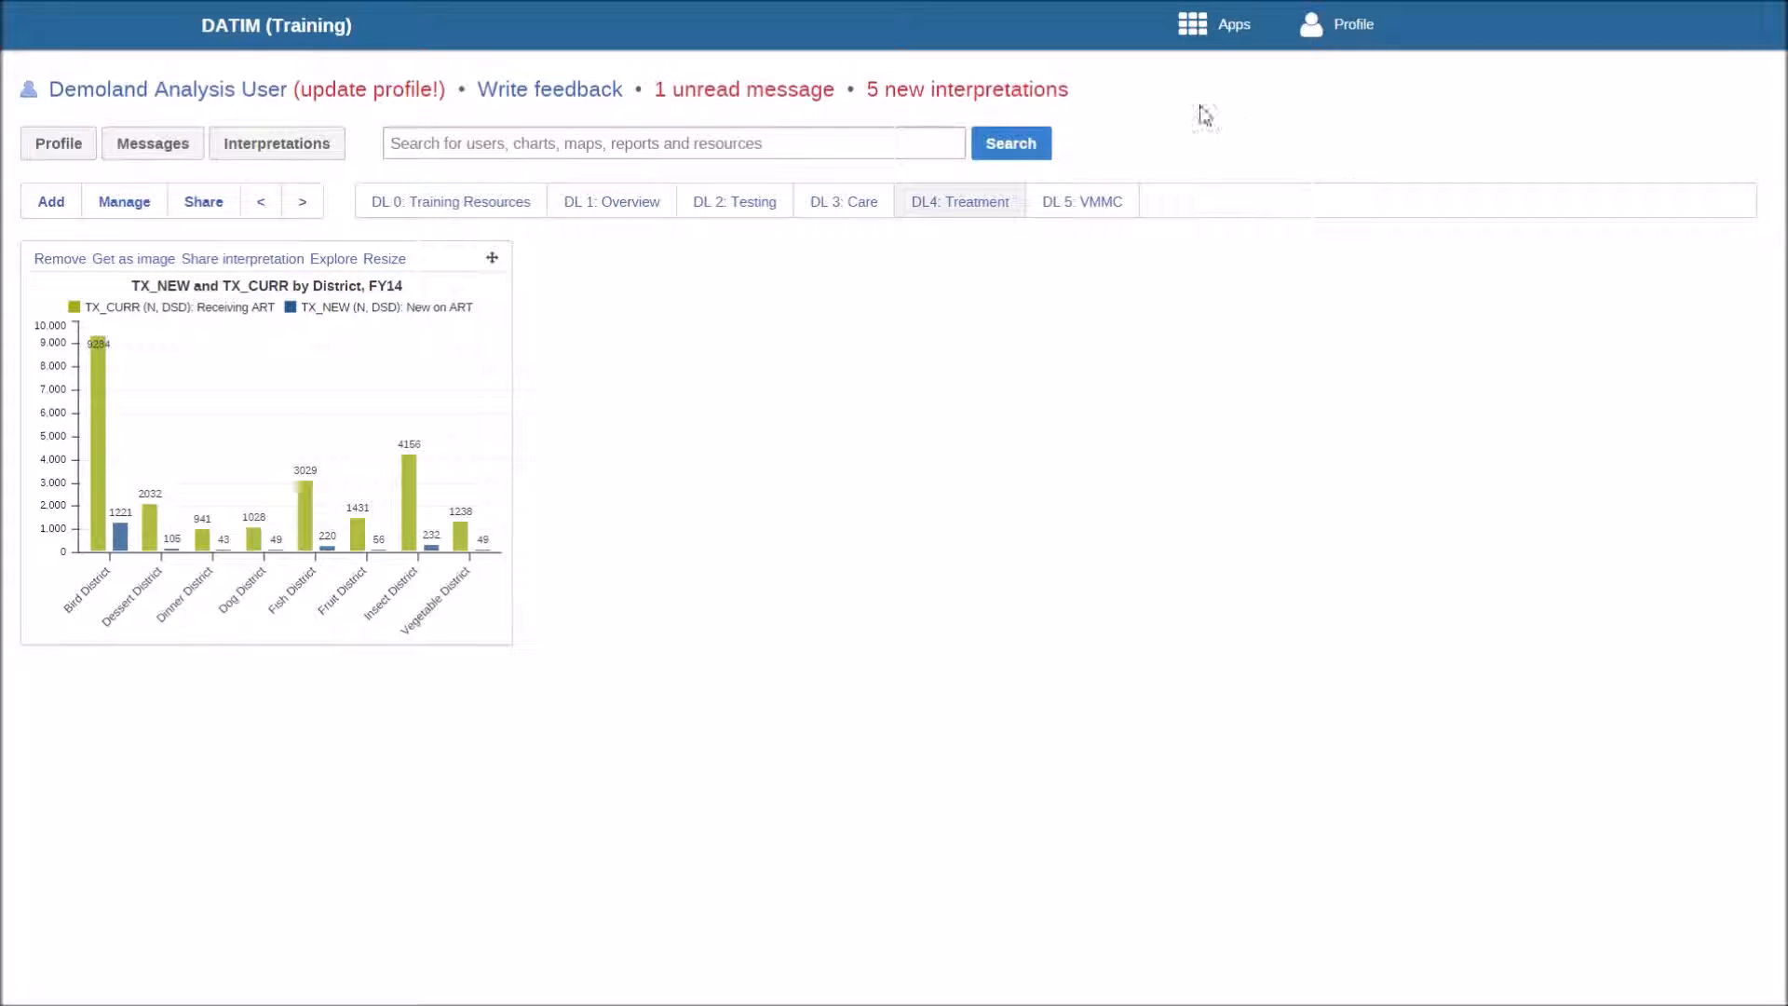
Step: Open the Data Visualizer and check the New on ART by Agency sketch for the chart to build
left_click(1218, 32)
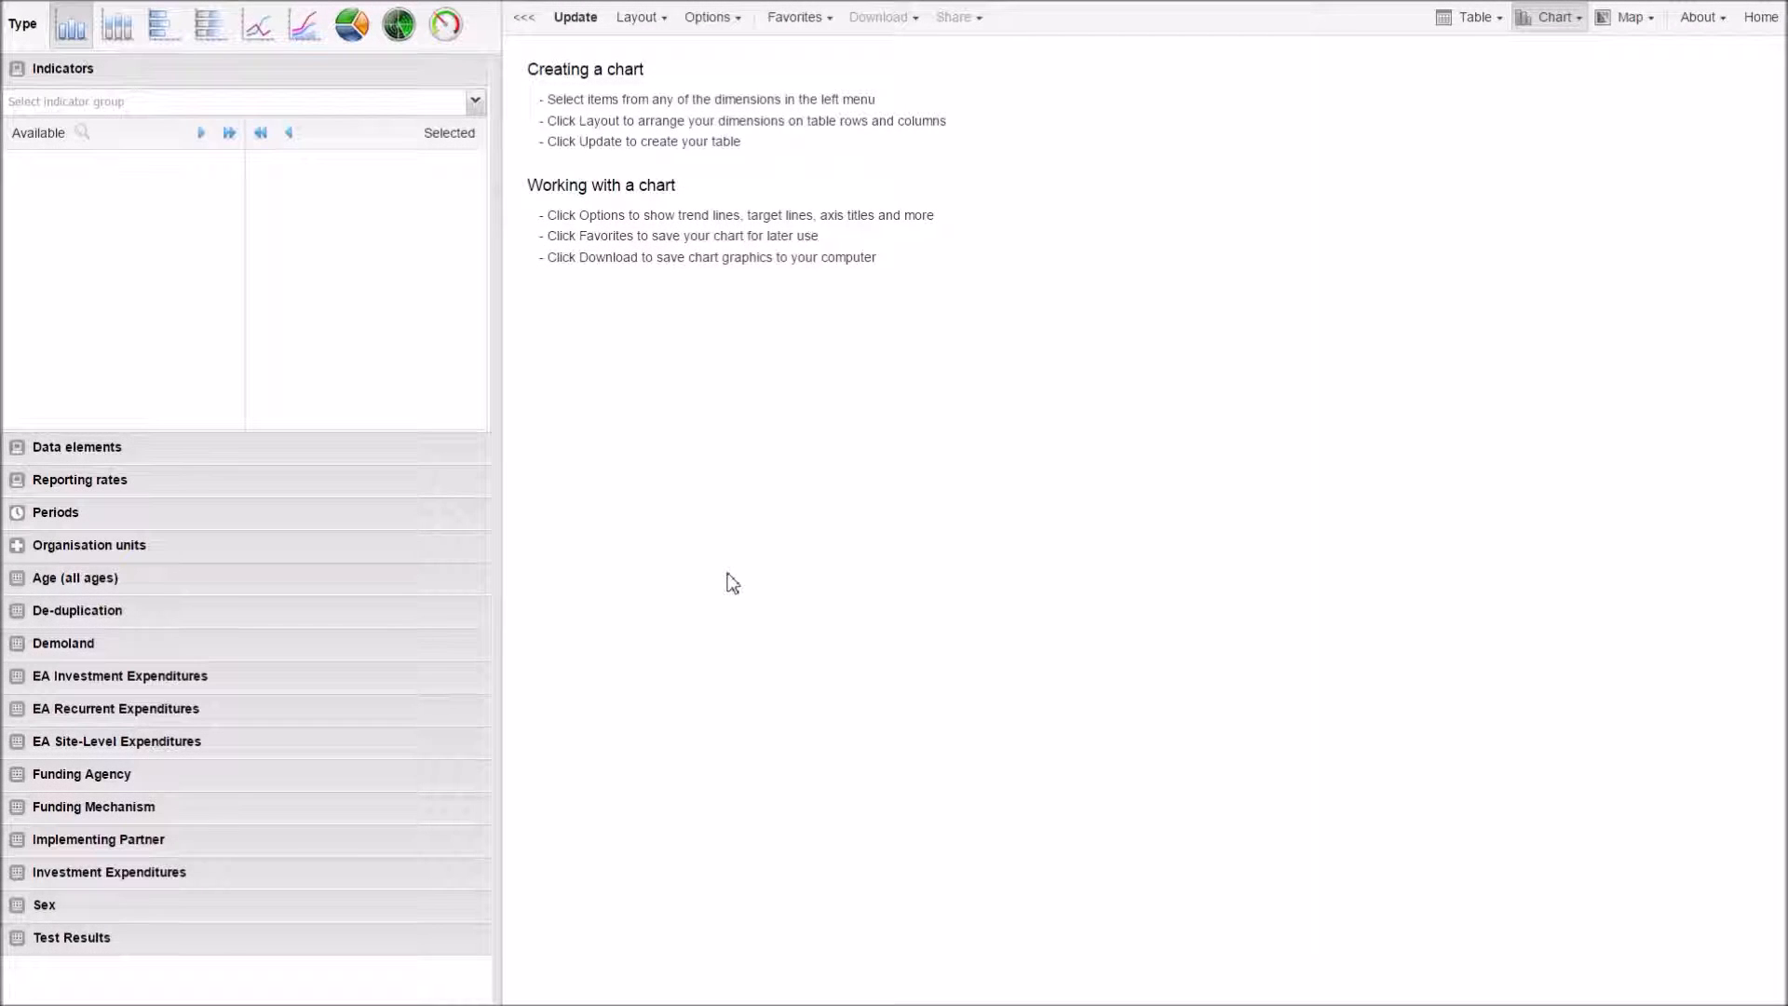
key("alt+Tab")
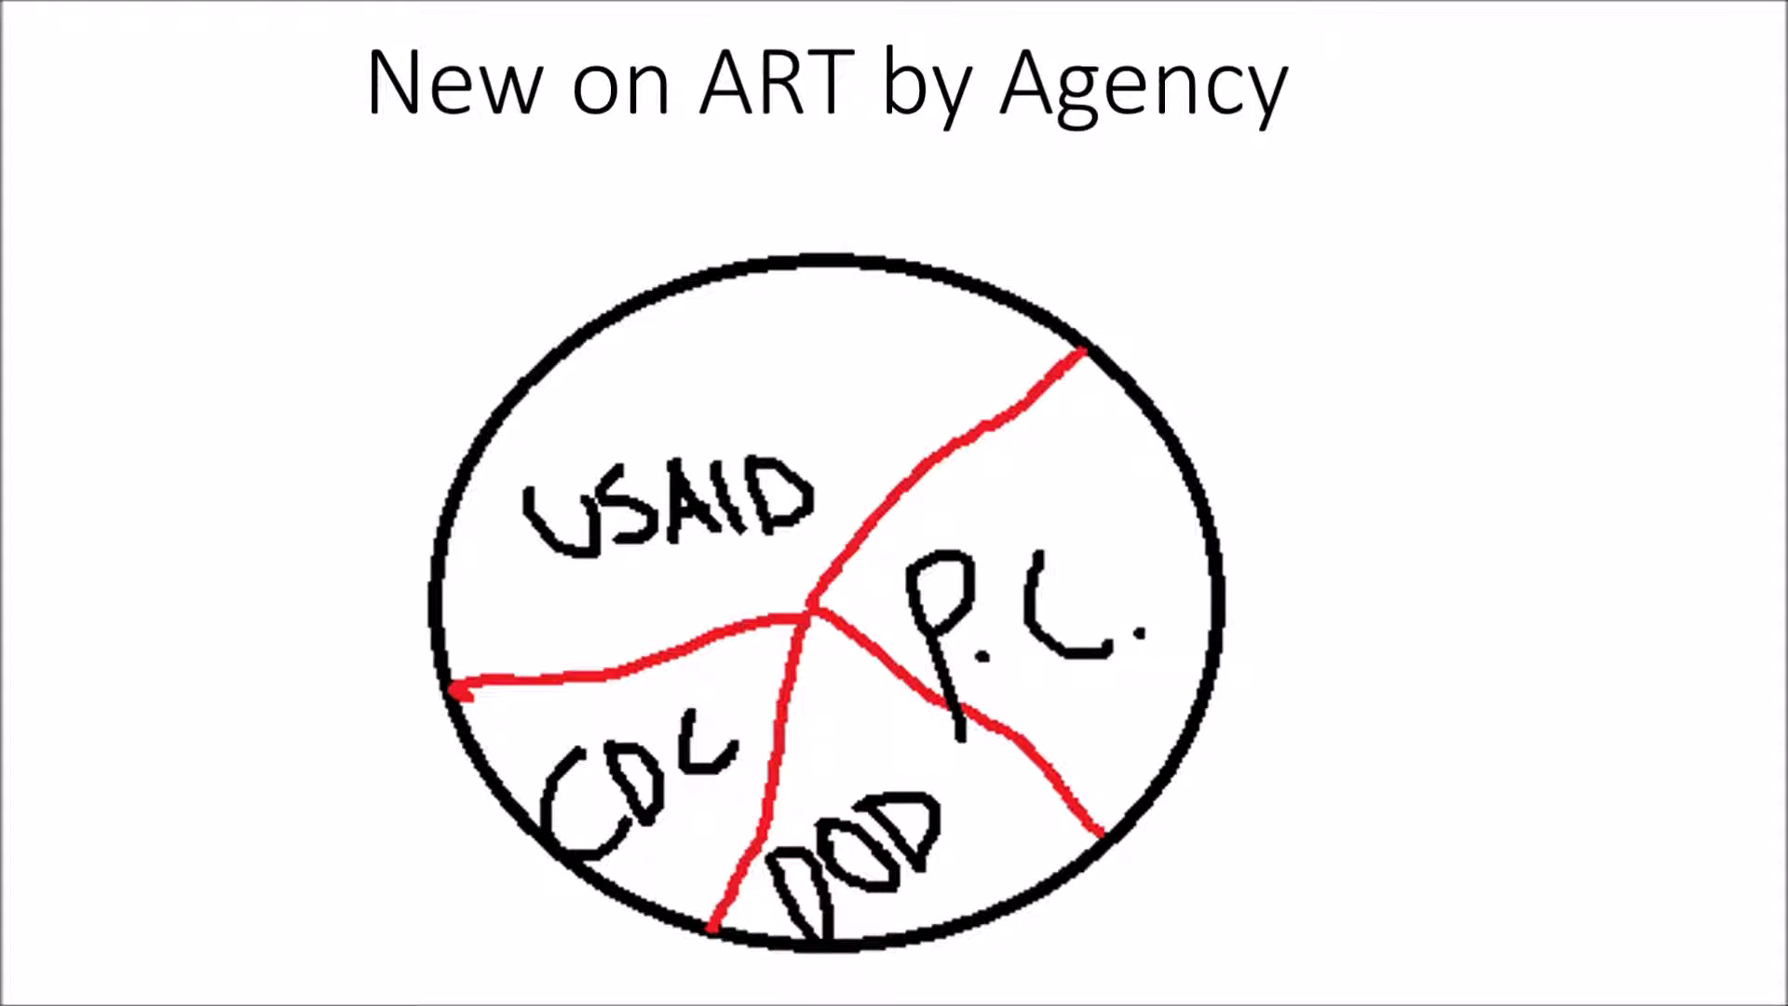
key("alt+Tab")
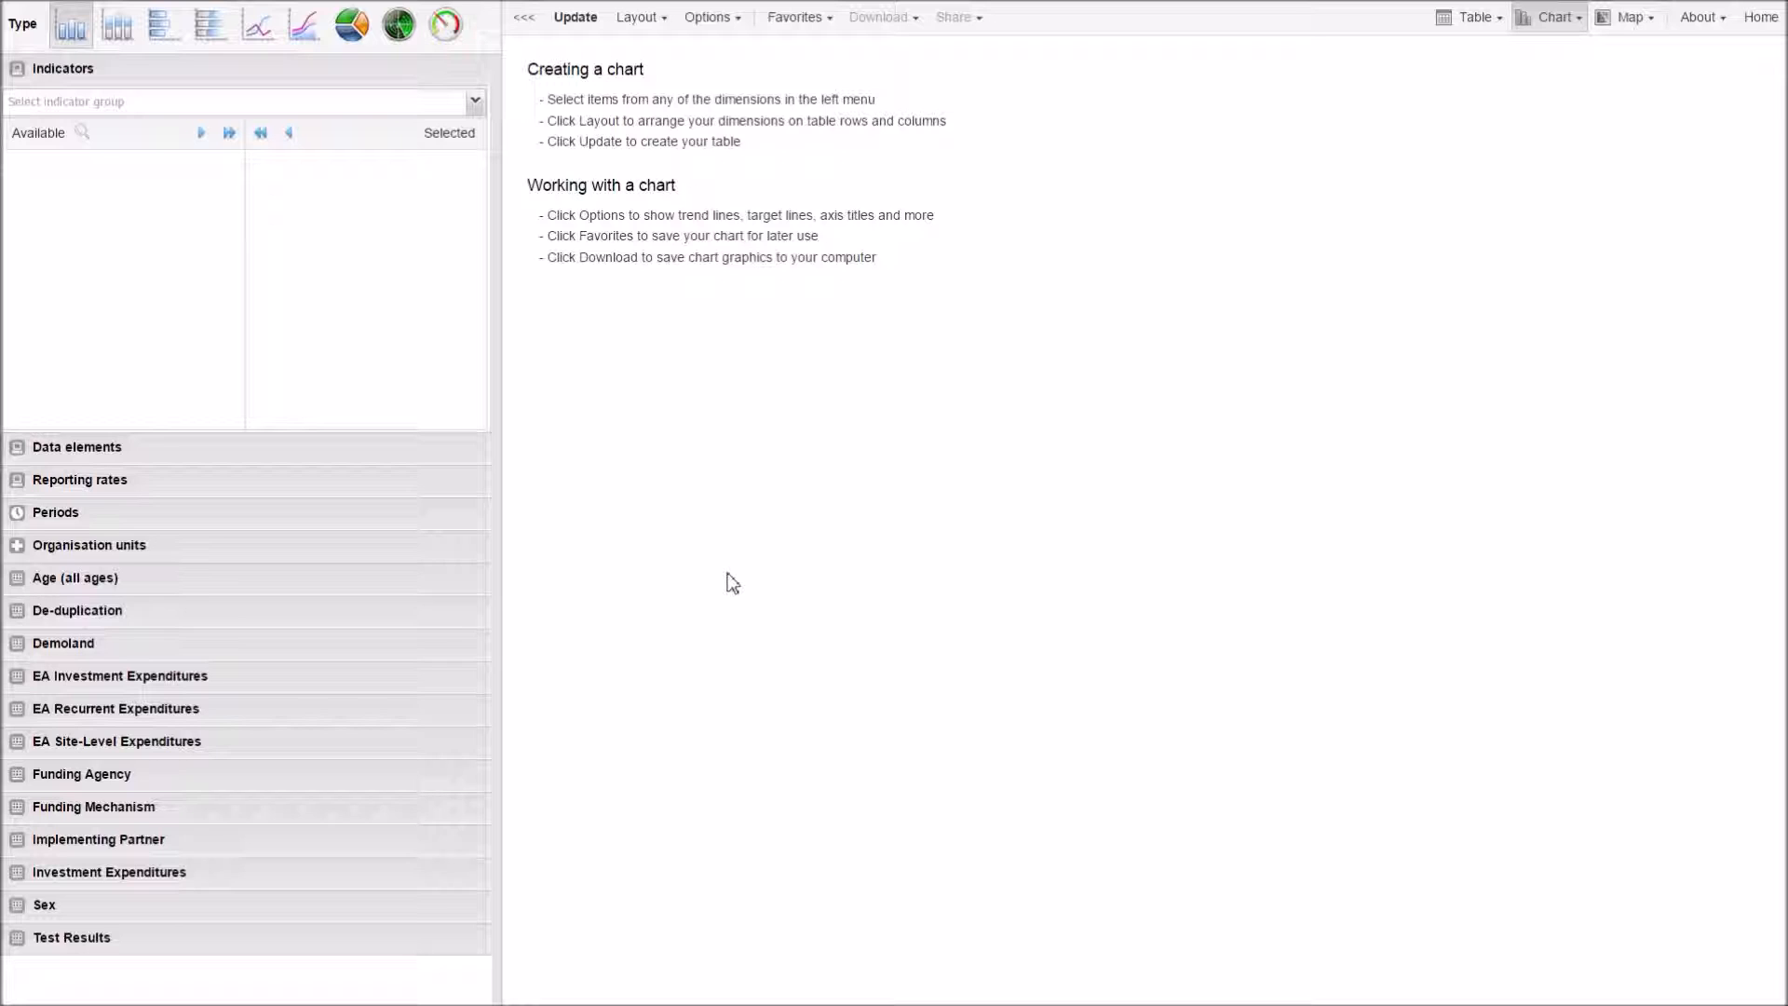
Step: Add the data element TX_NEW (N, DSD): New on ART from the DL all demo data group
left_click(367, 451)
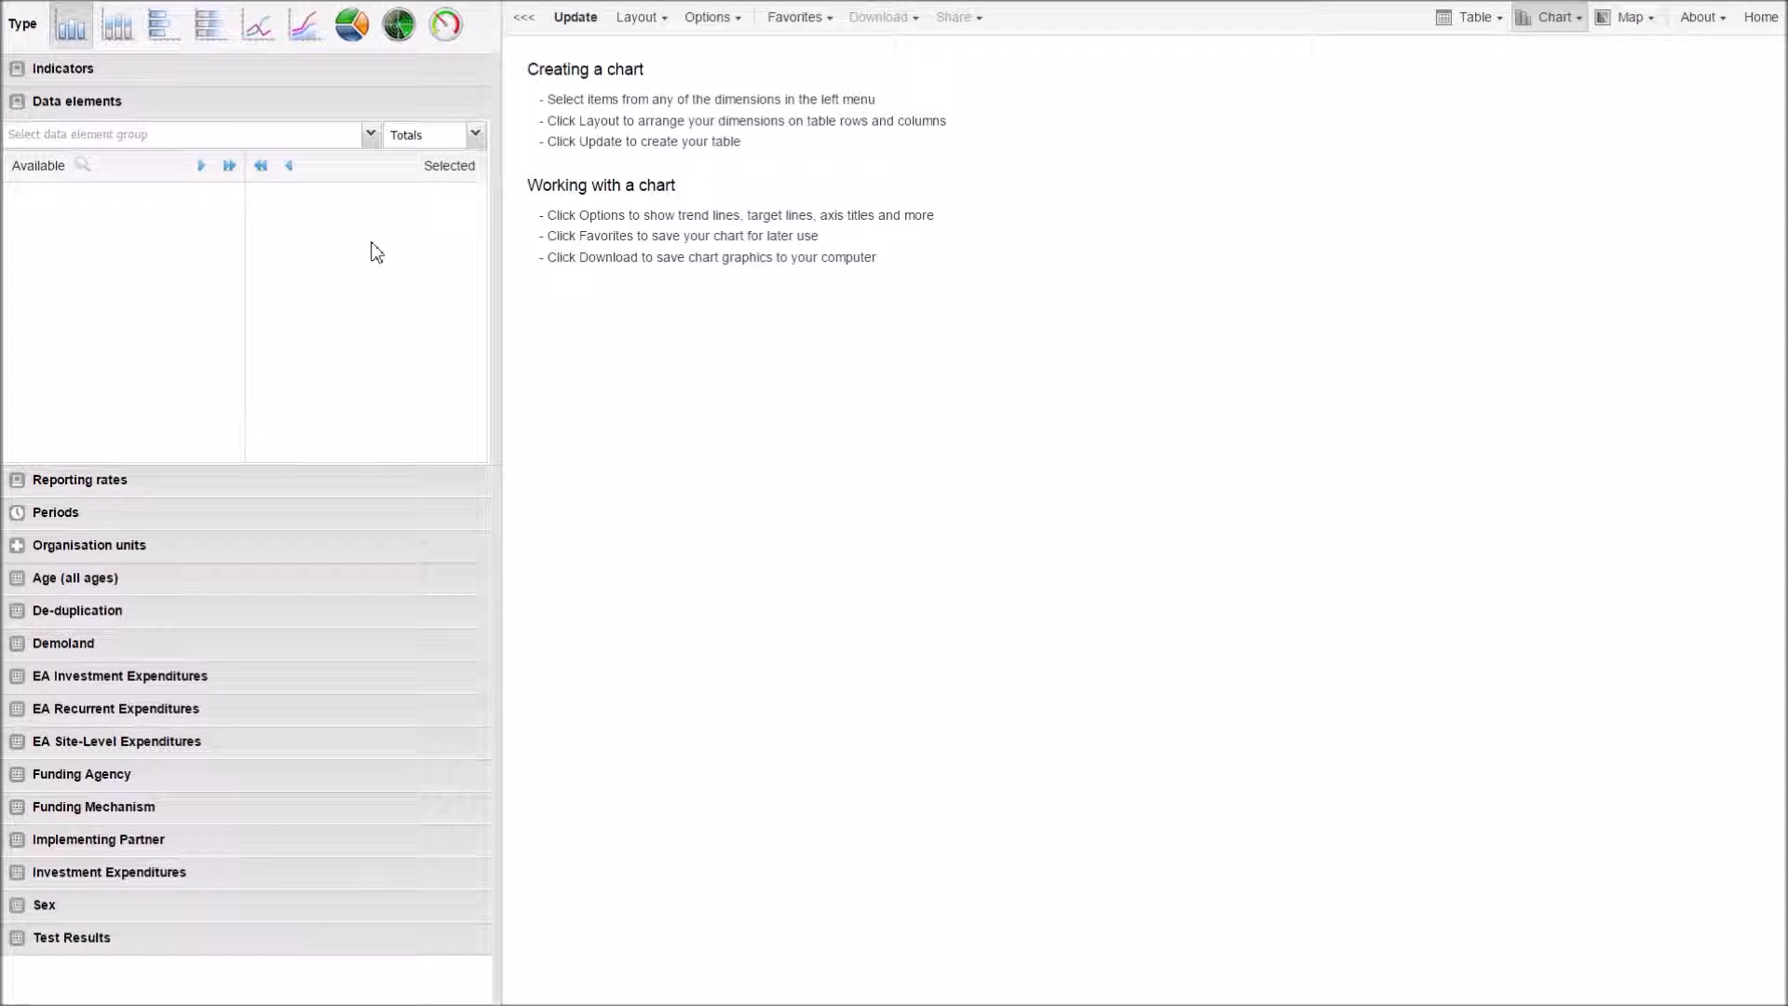
left_click(370, 135)
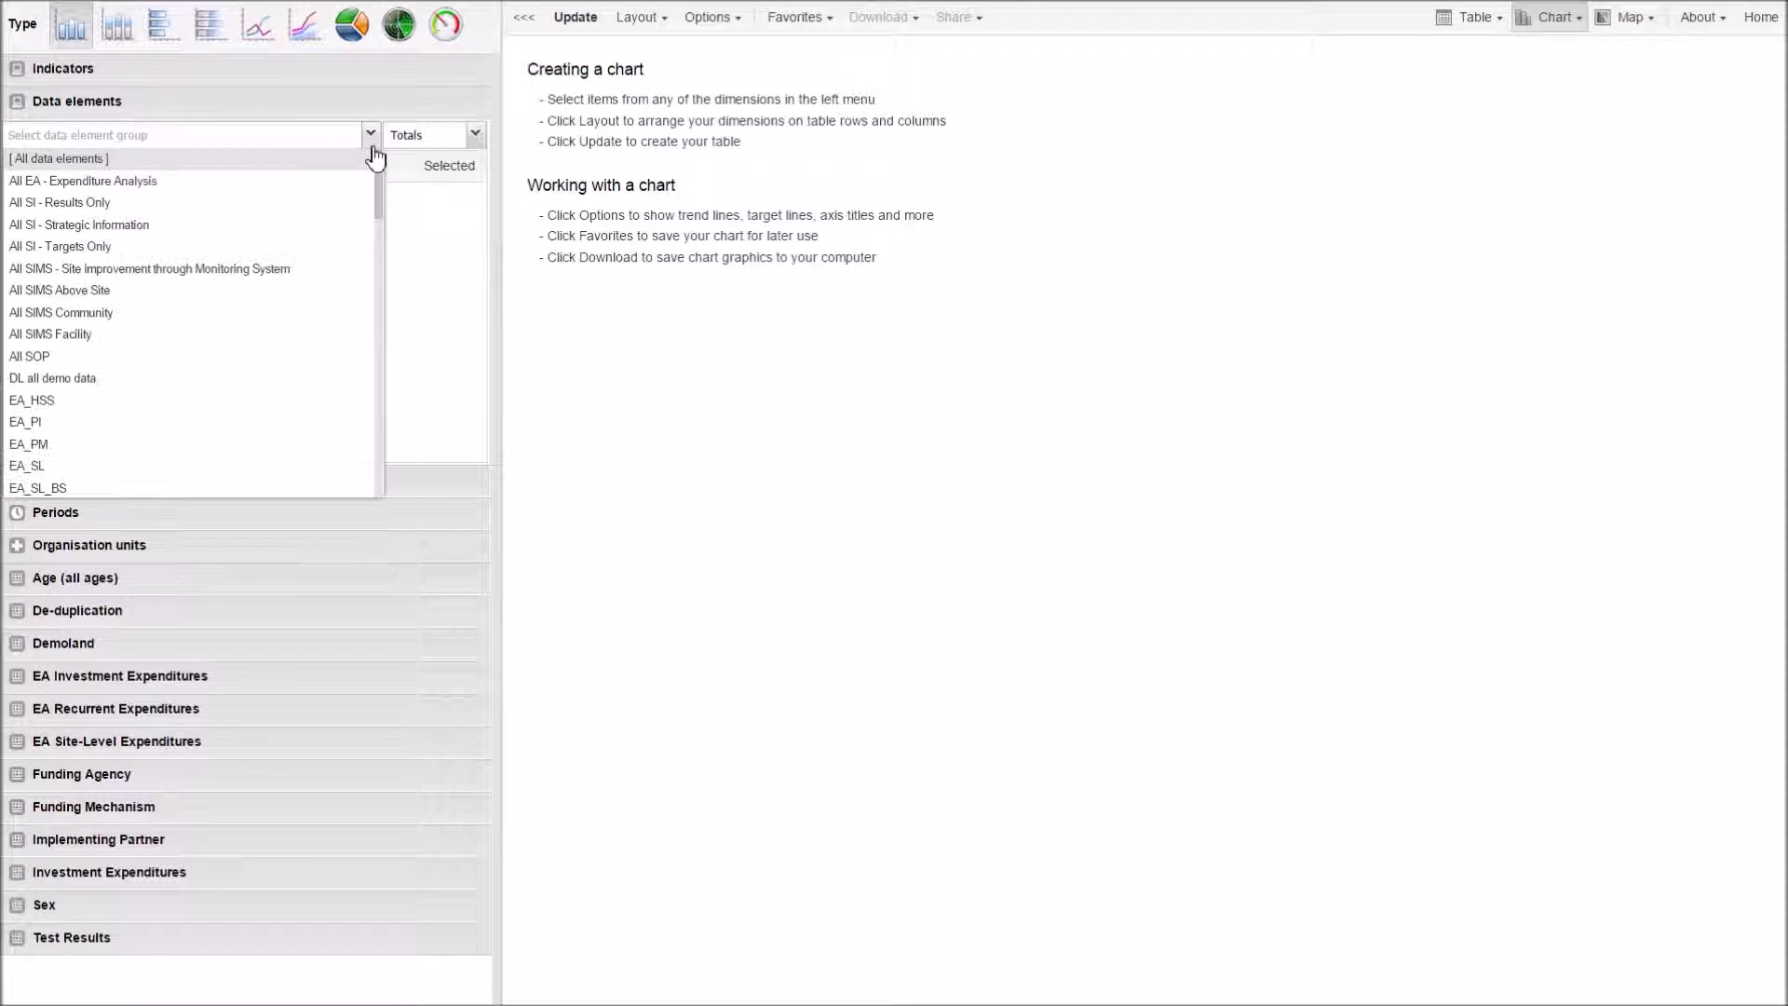
left_click(203, 379)
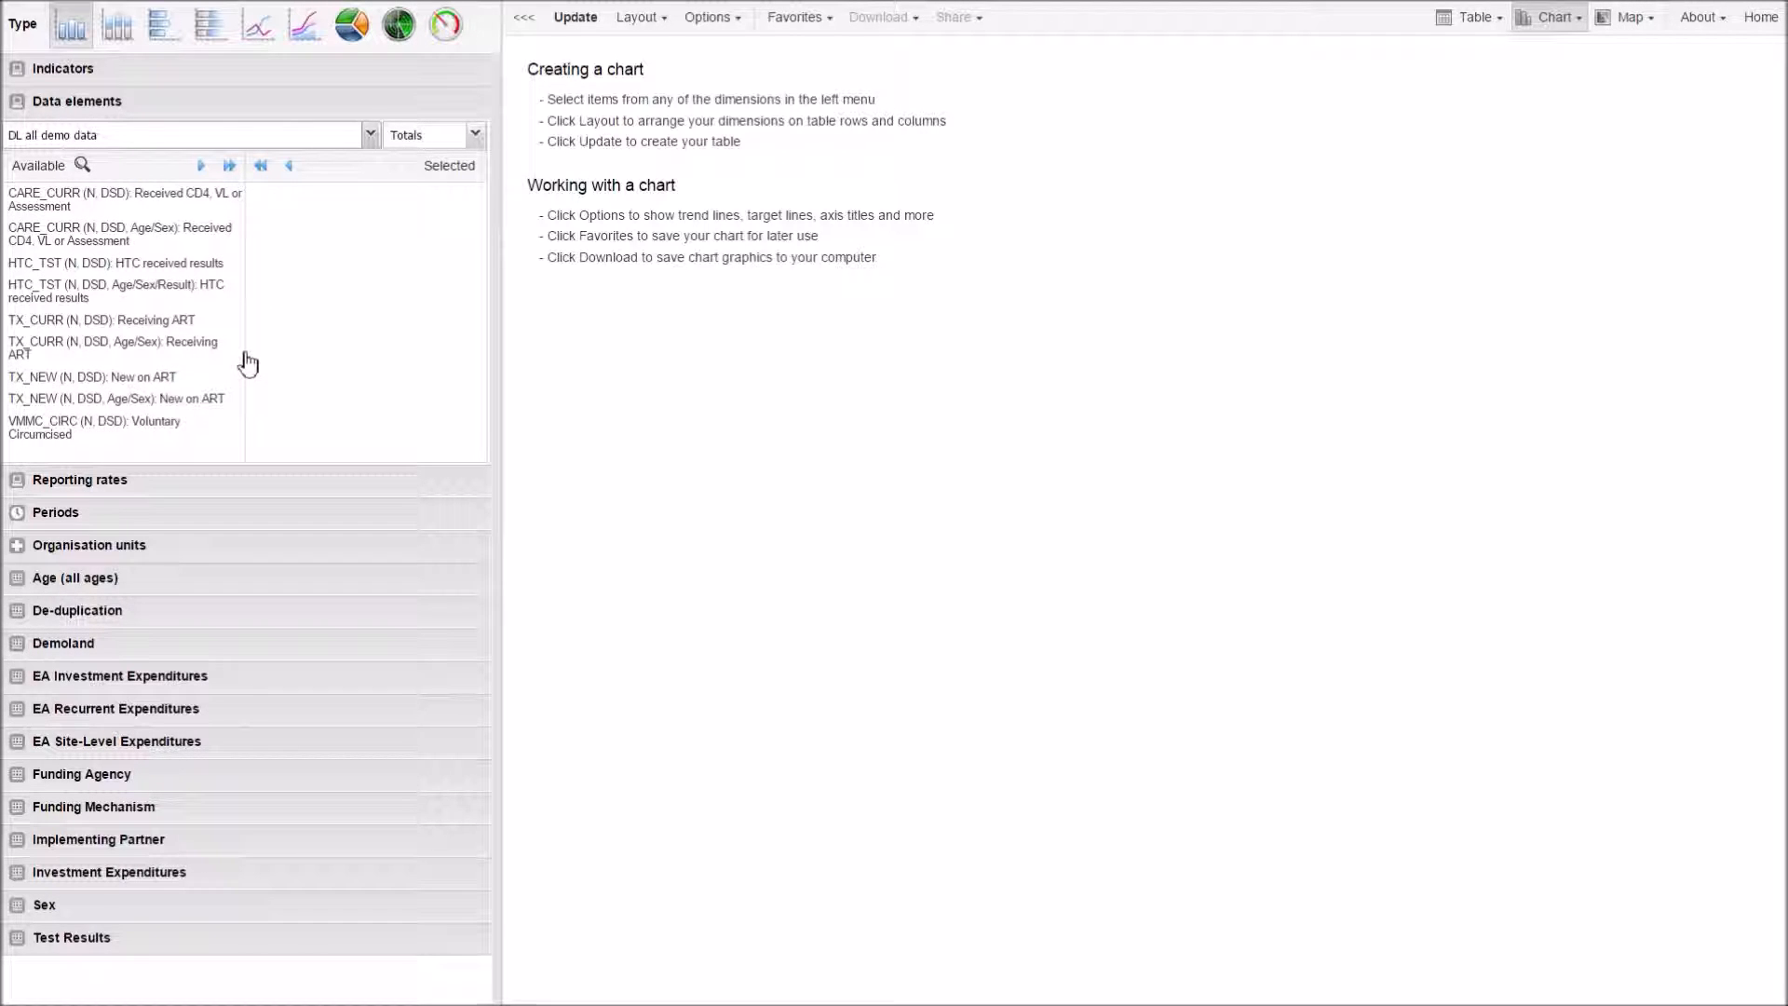
double_click(121, 378)
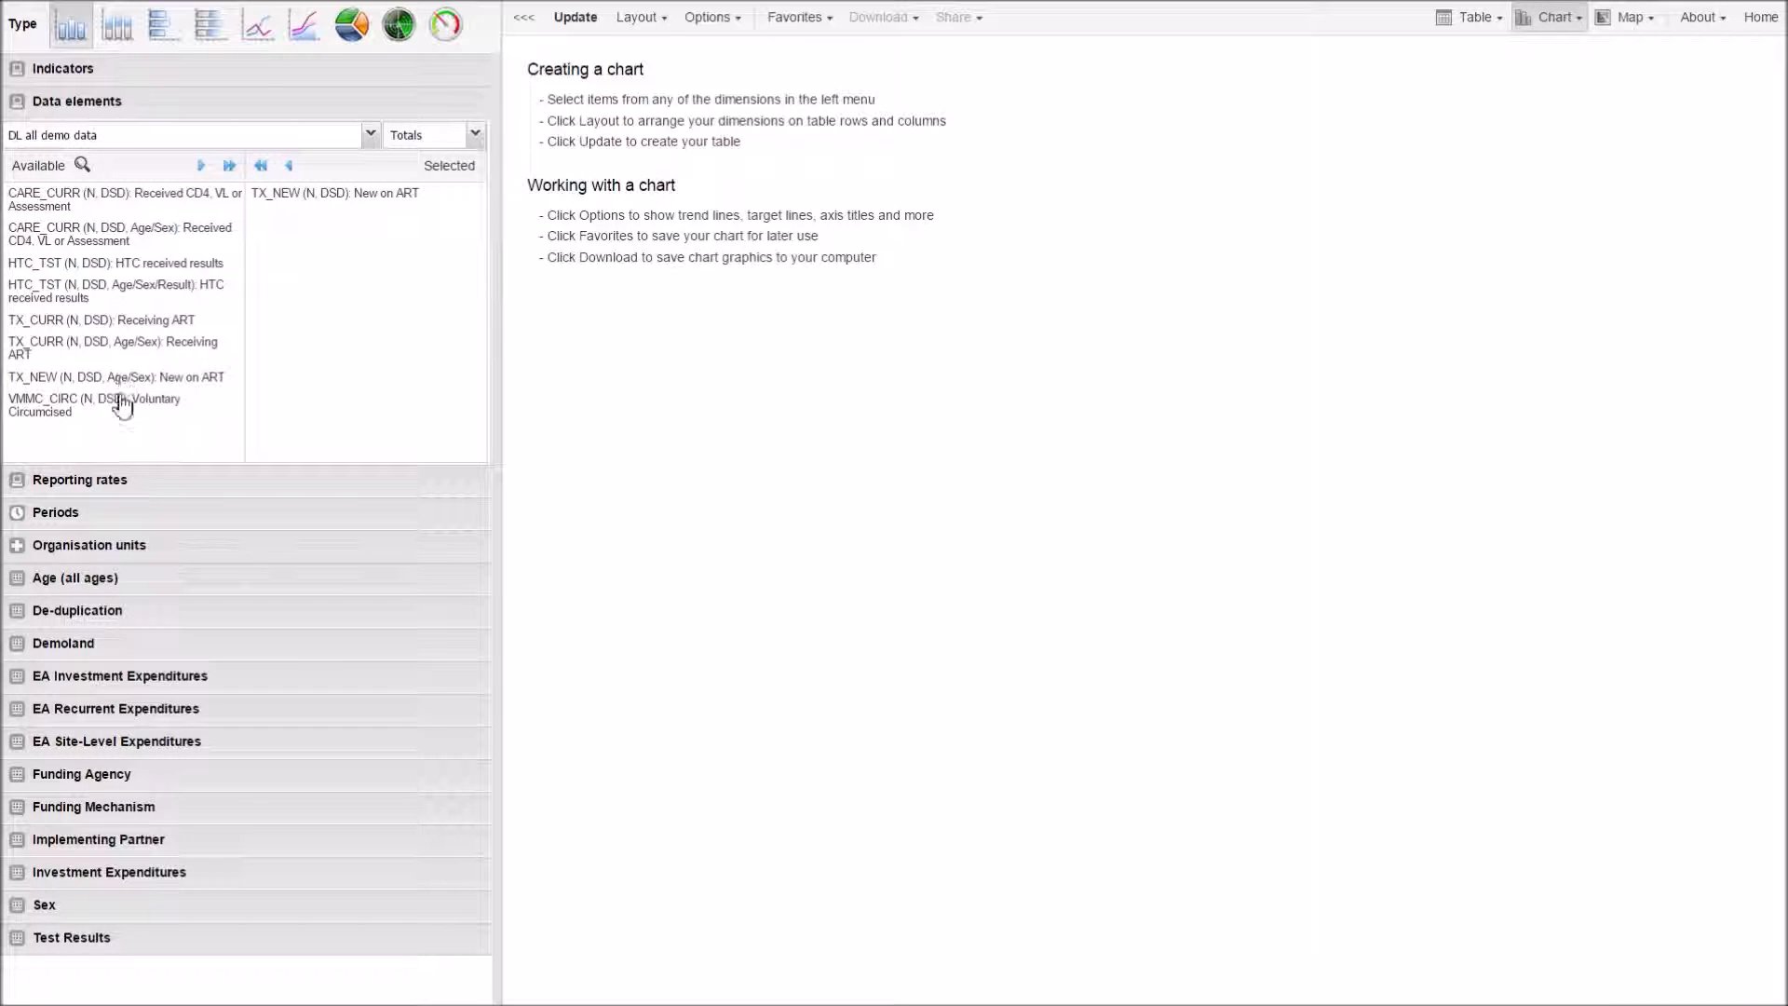
Step: Set the period to Last financial year and open the organisation units, keeping Demoland selected
left_click(149, 518)
left_click(335, 599)
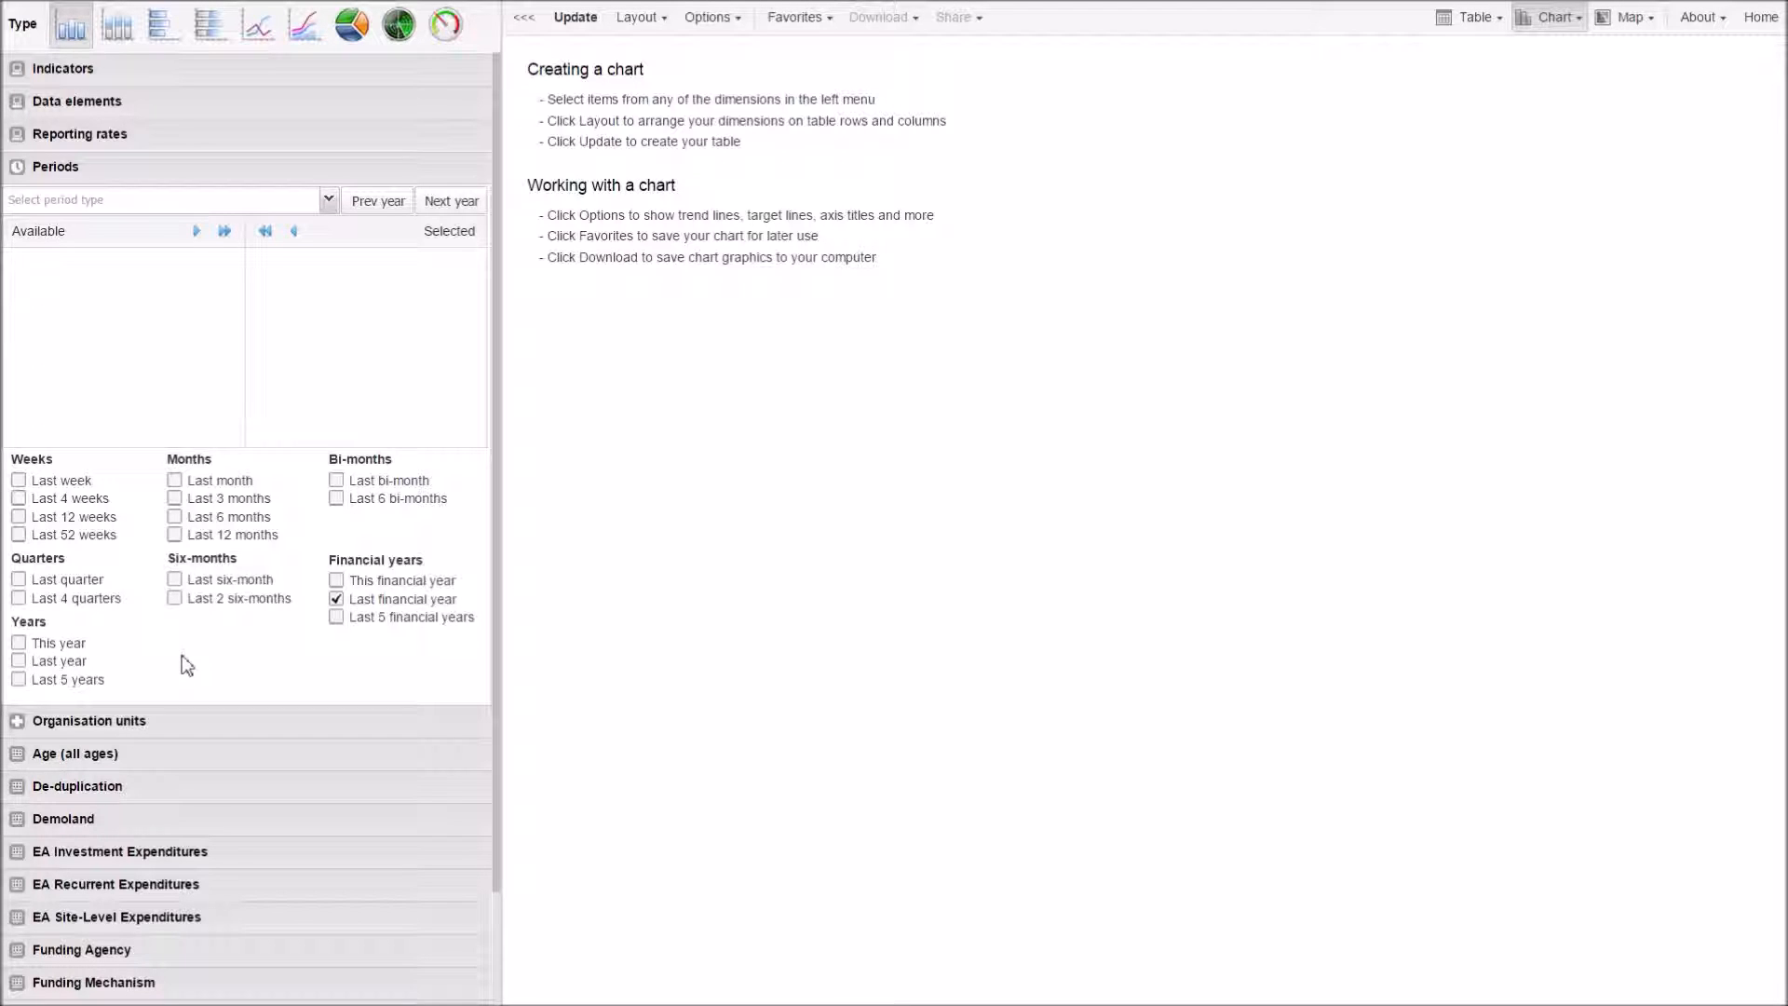
left_click(181, 729)
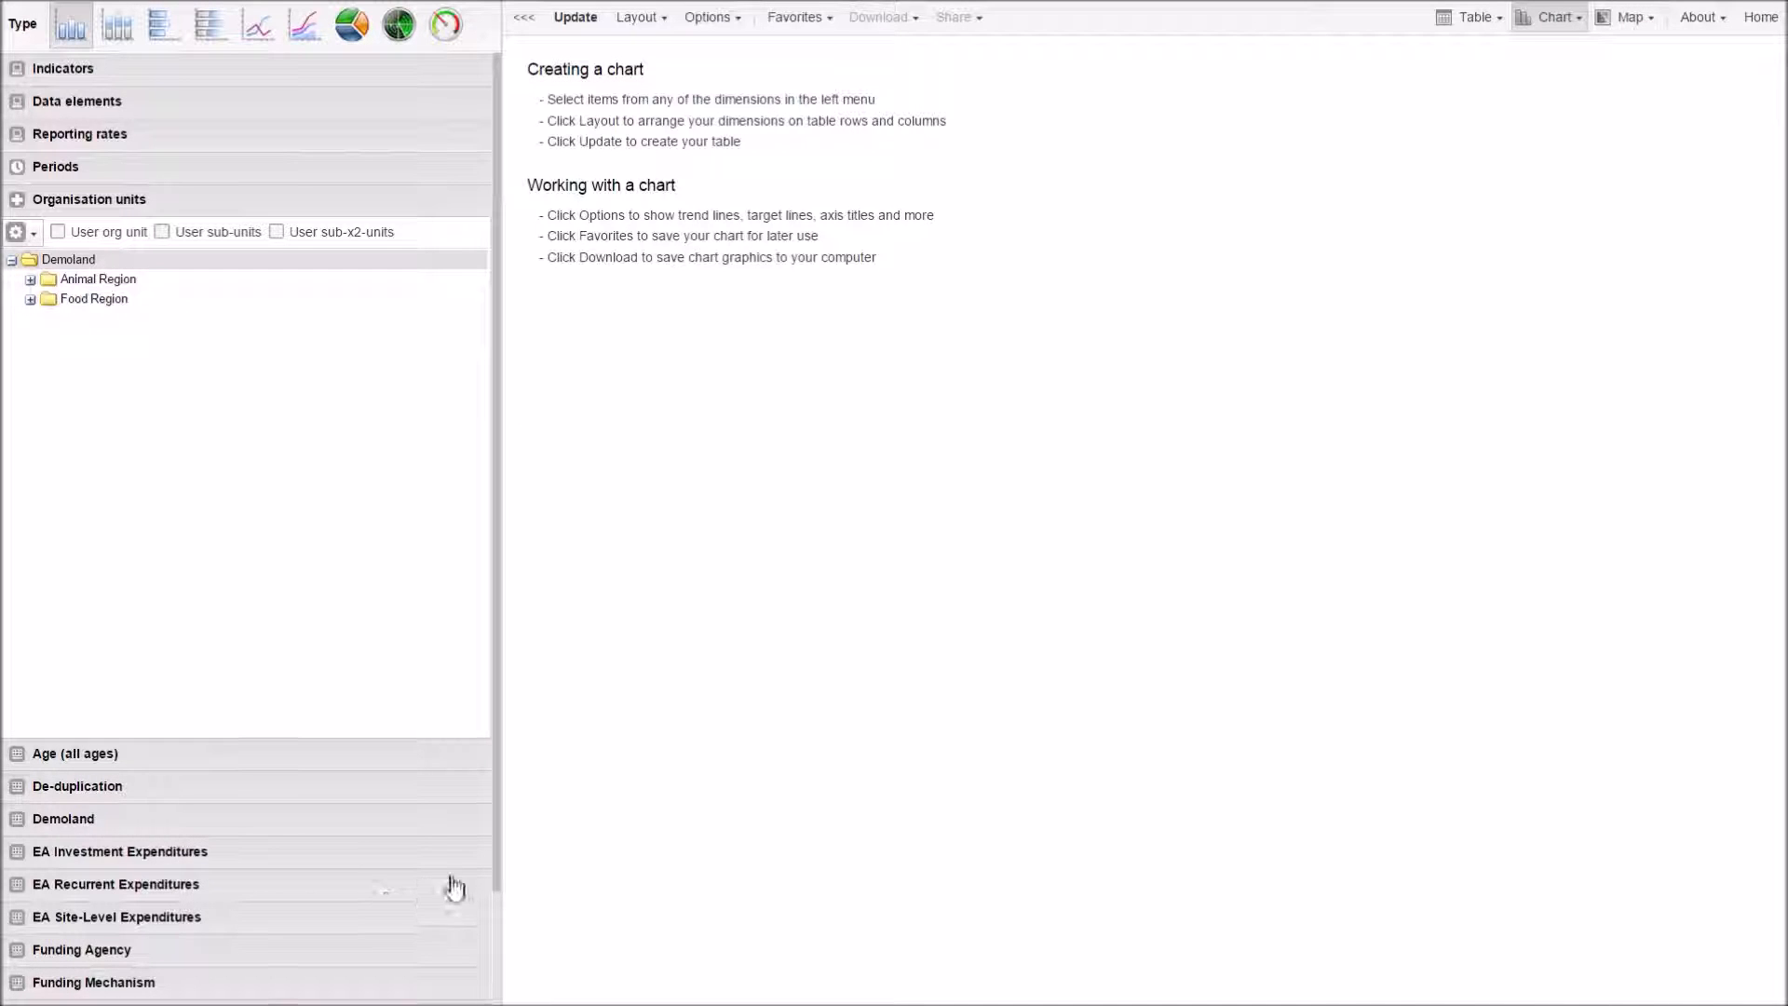
Step: Add all available funding agencies (DOD, HHS/CDC, PC and USAID) to the chart selection
scroll(488, 922, "down", 1)
left_click_drag(490, 922, 447, 994)
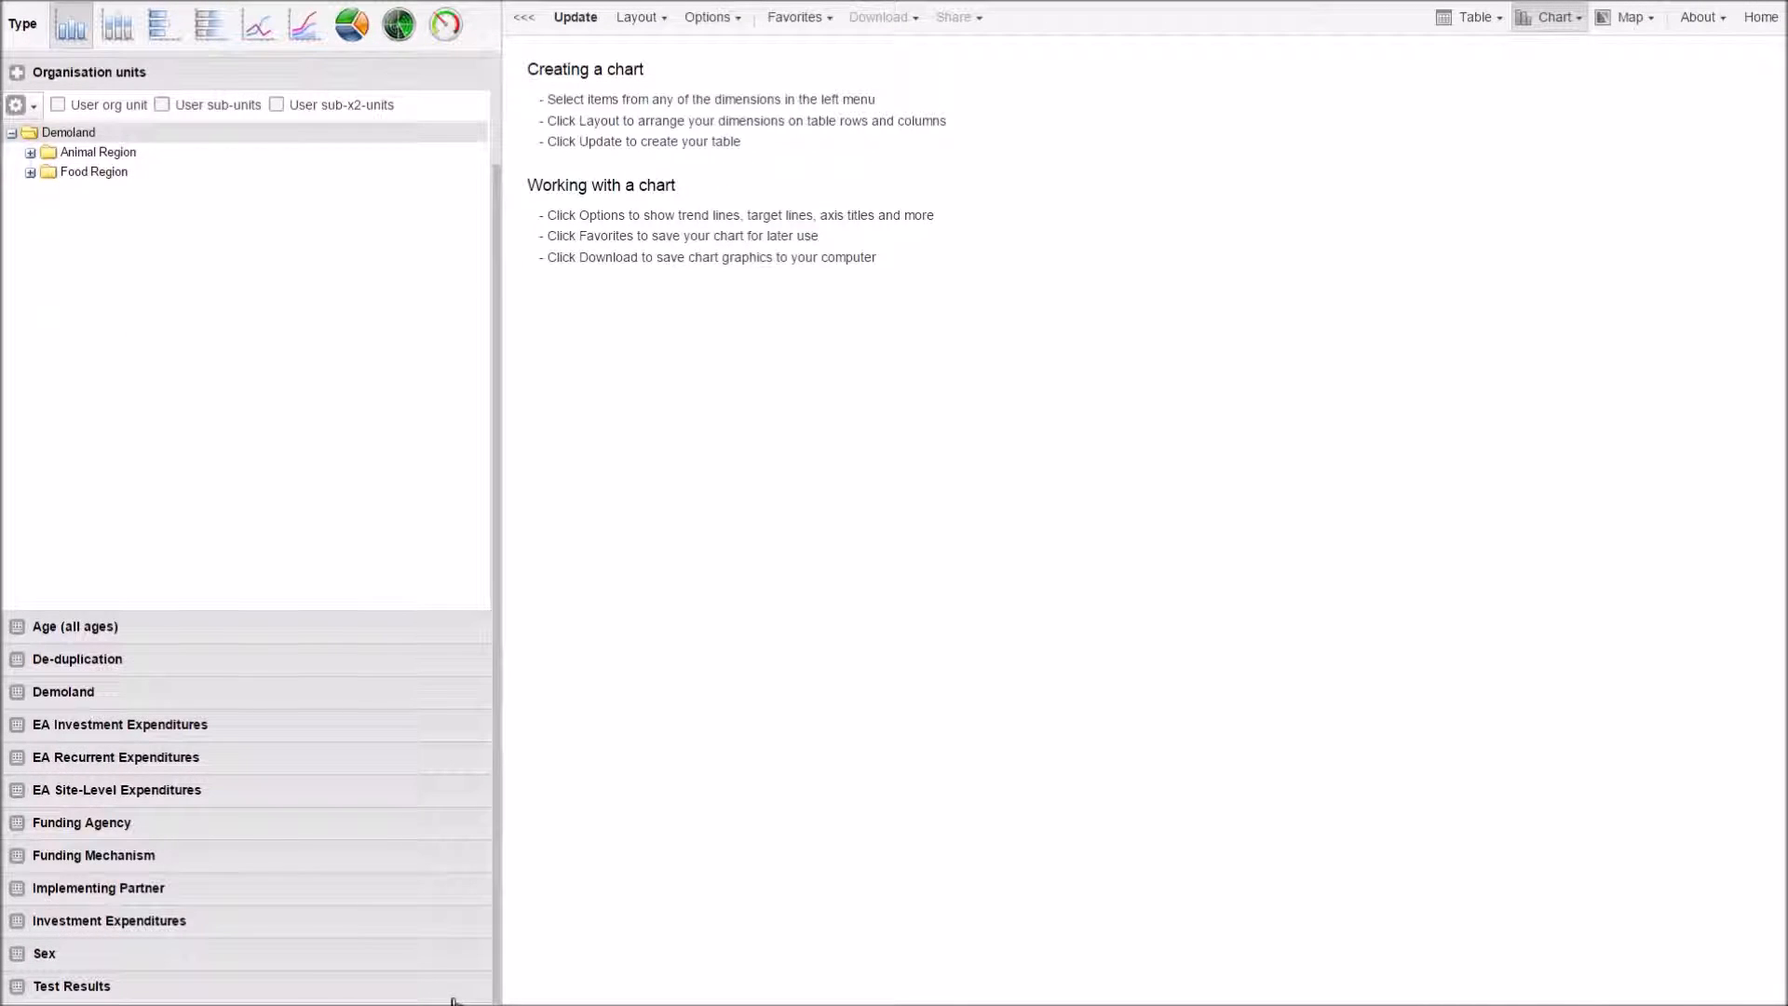
left_click(112, 824)
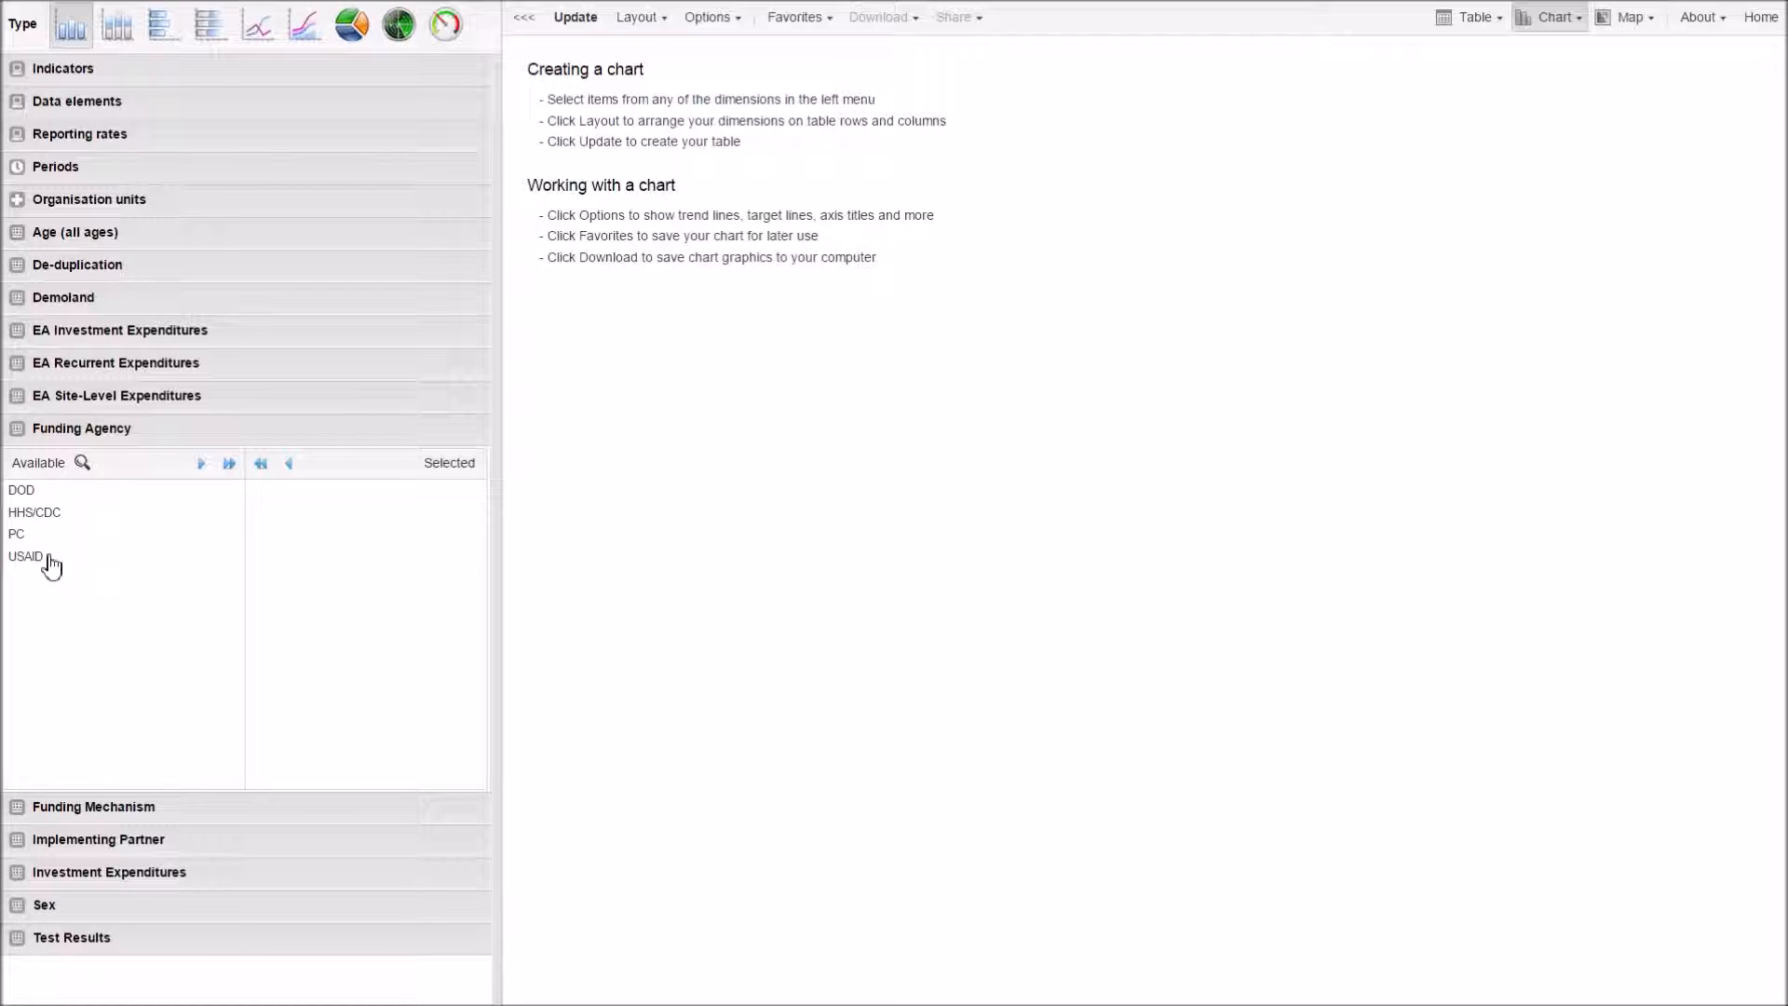
left_click(228, 466)
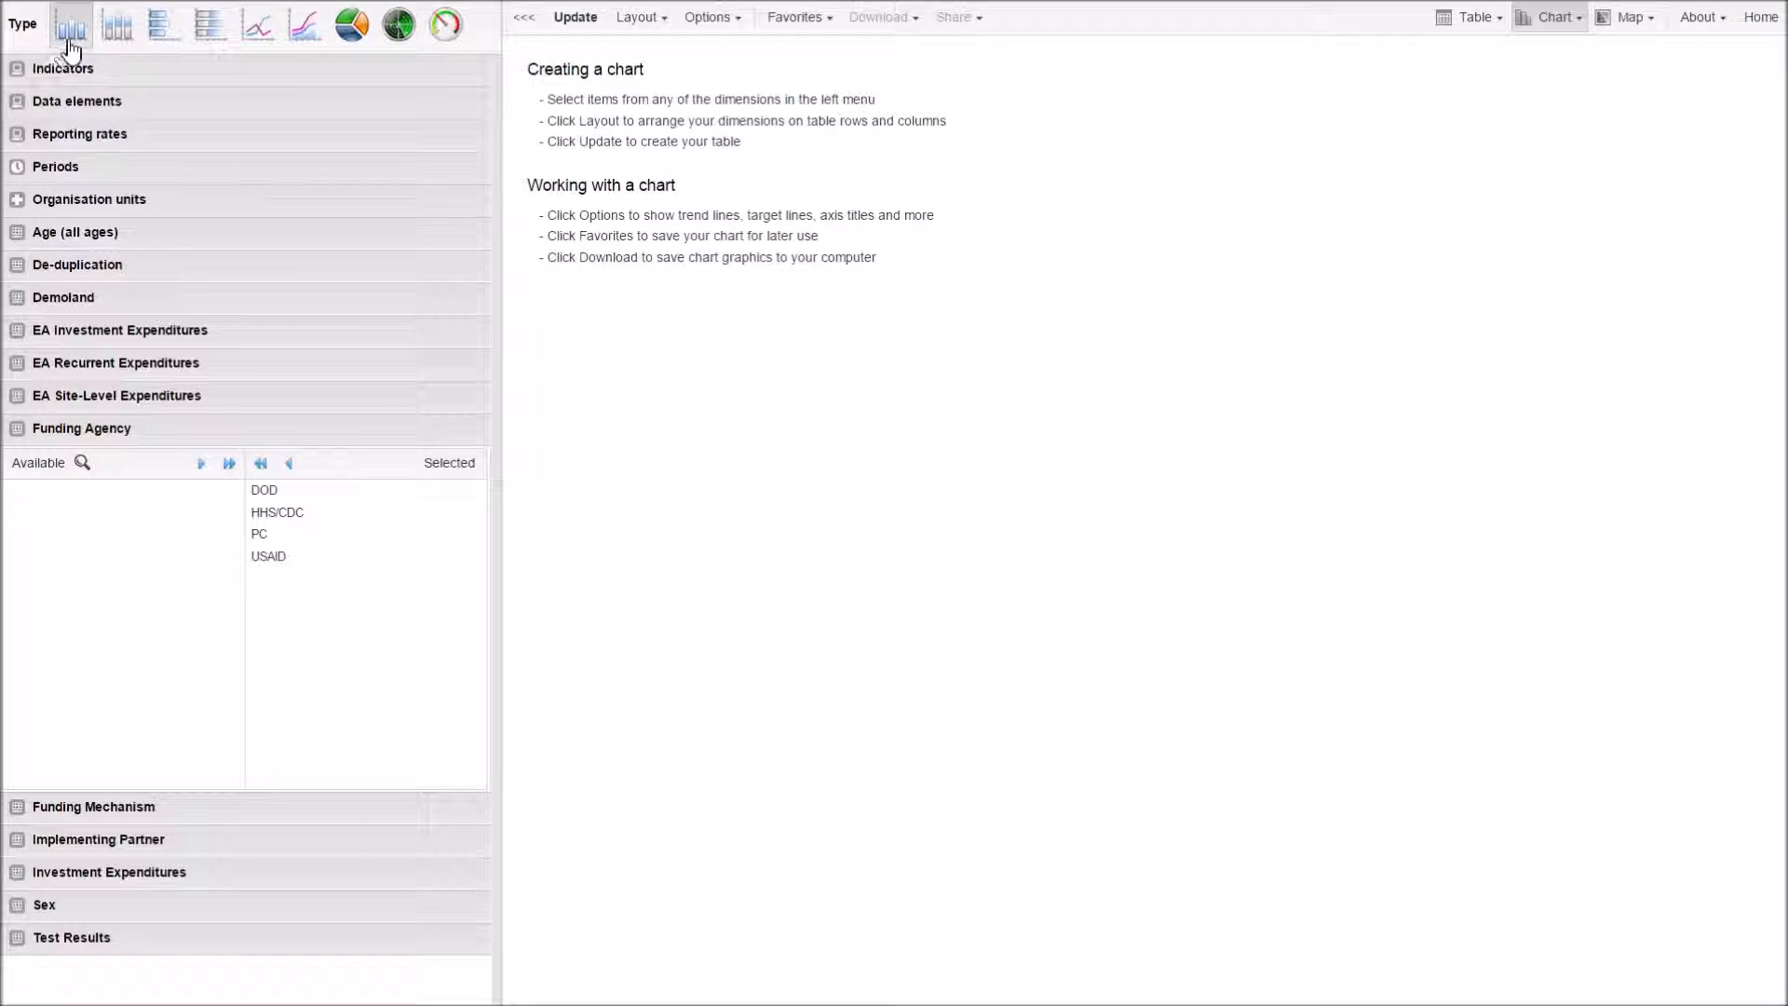
Step: Set the chart type to pie, generate the chart and compare it with the New on ART by Agency sketch
left_click(355, 35)
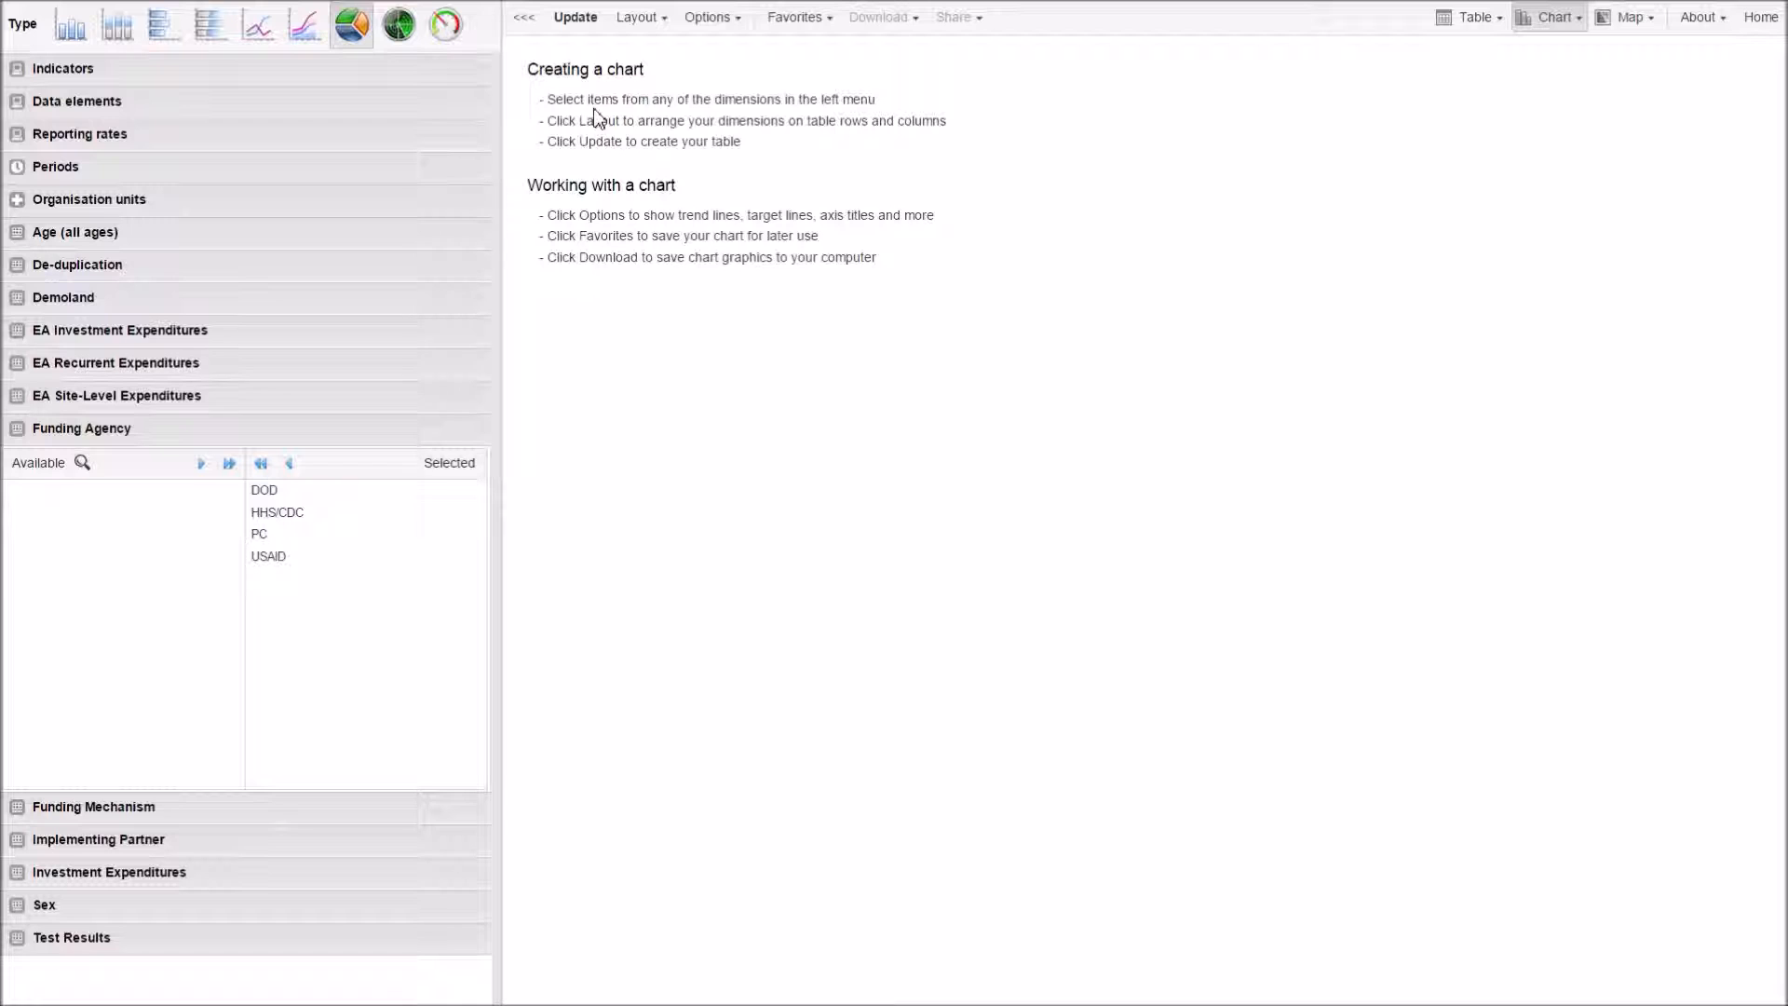
left_click(578, 22)
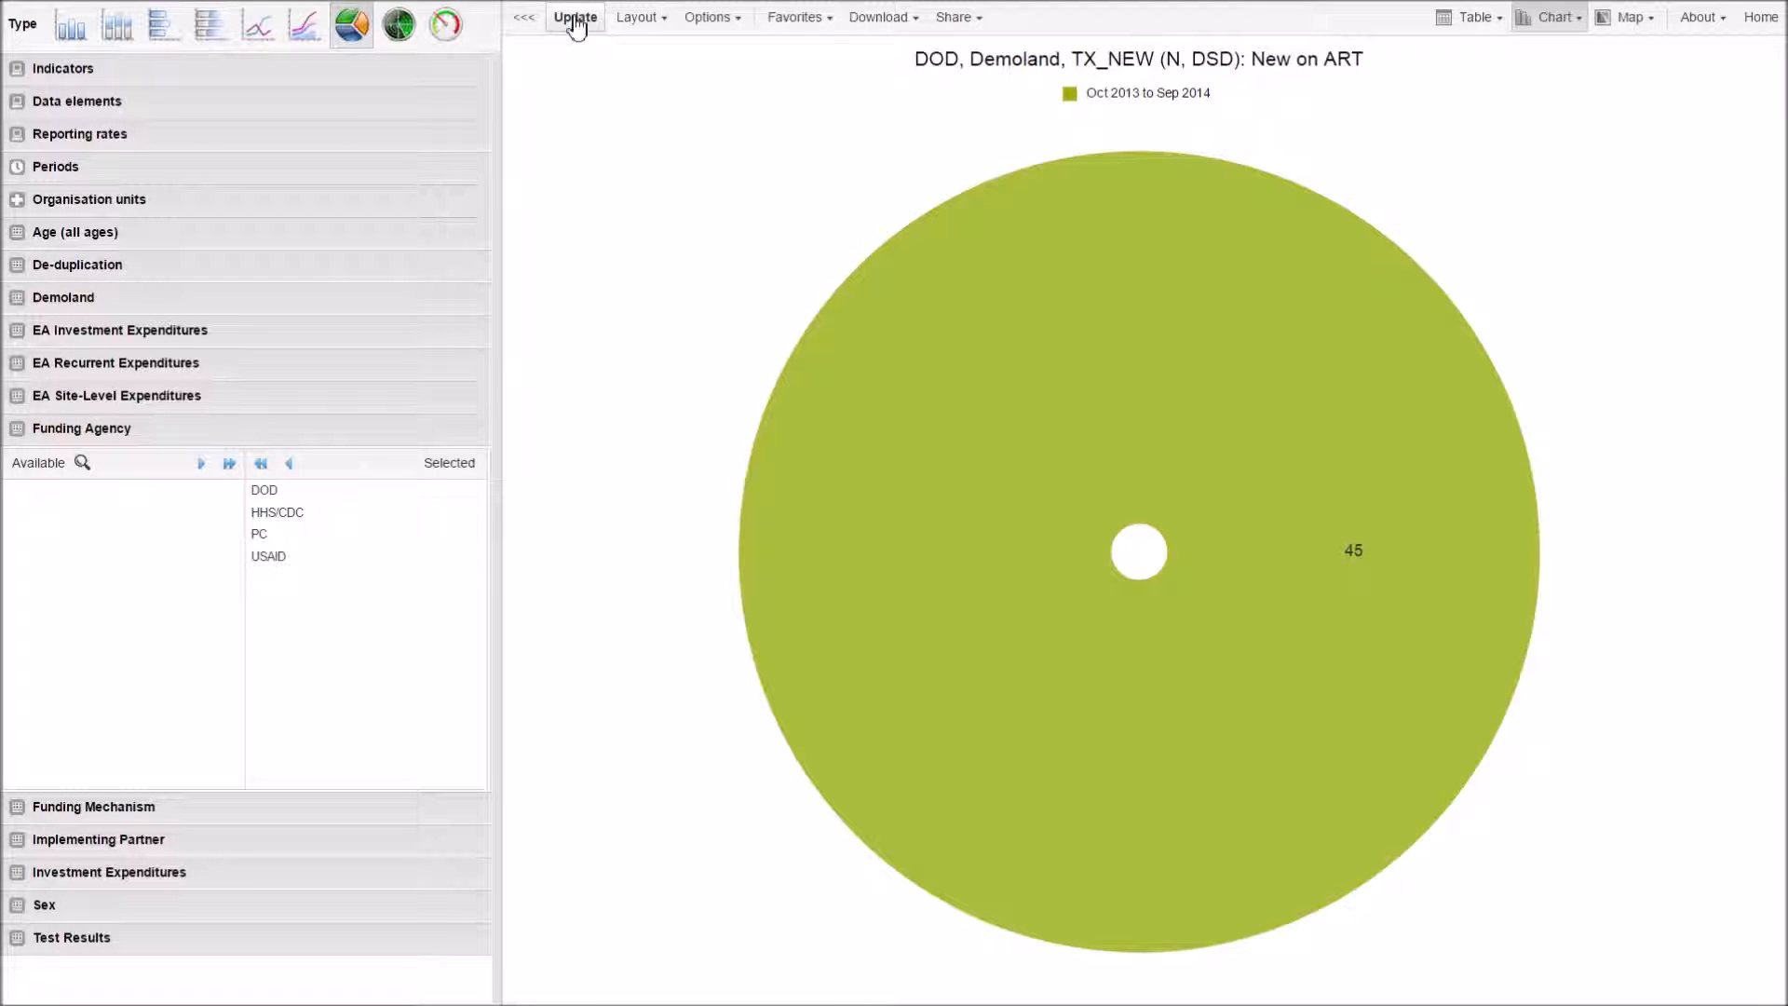
key("alt+Tab")
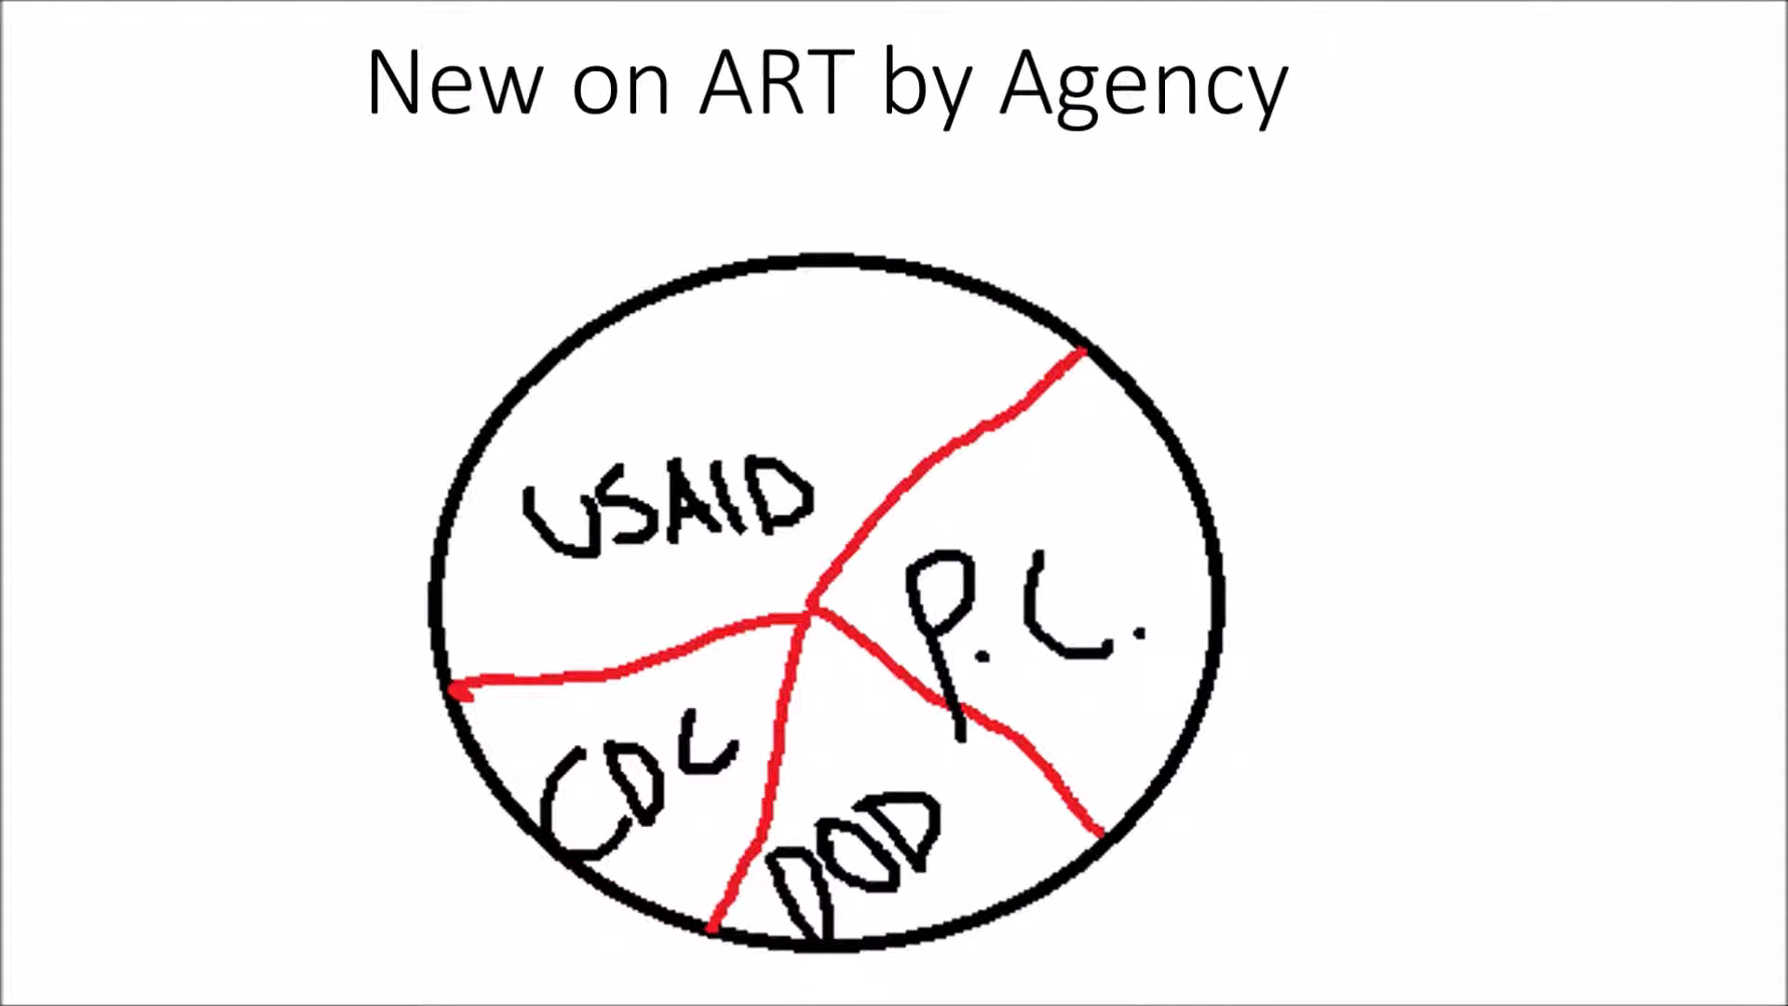
key("alt+Tab")
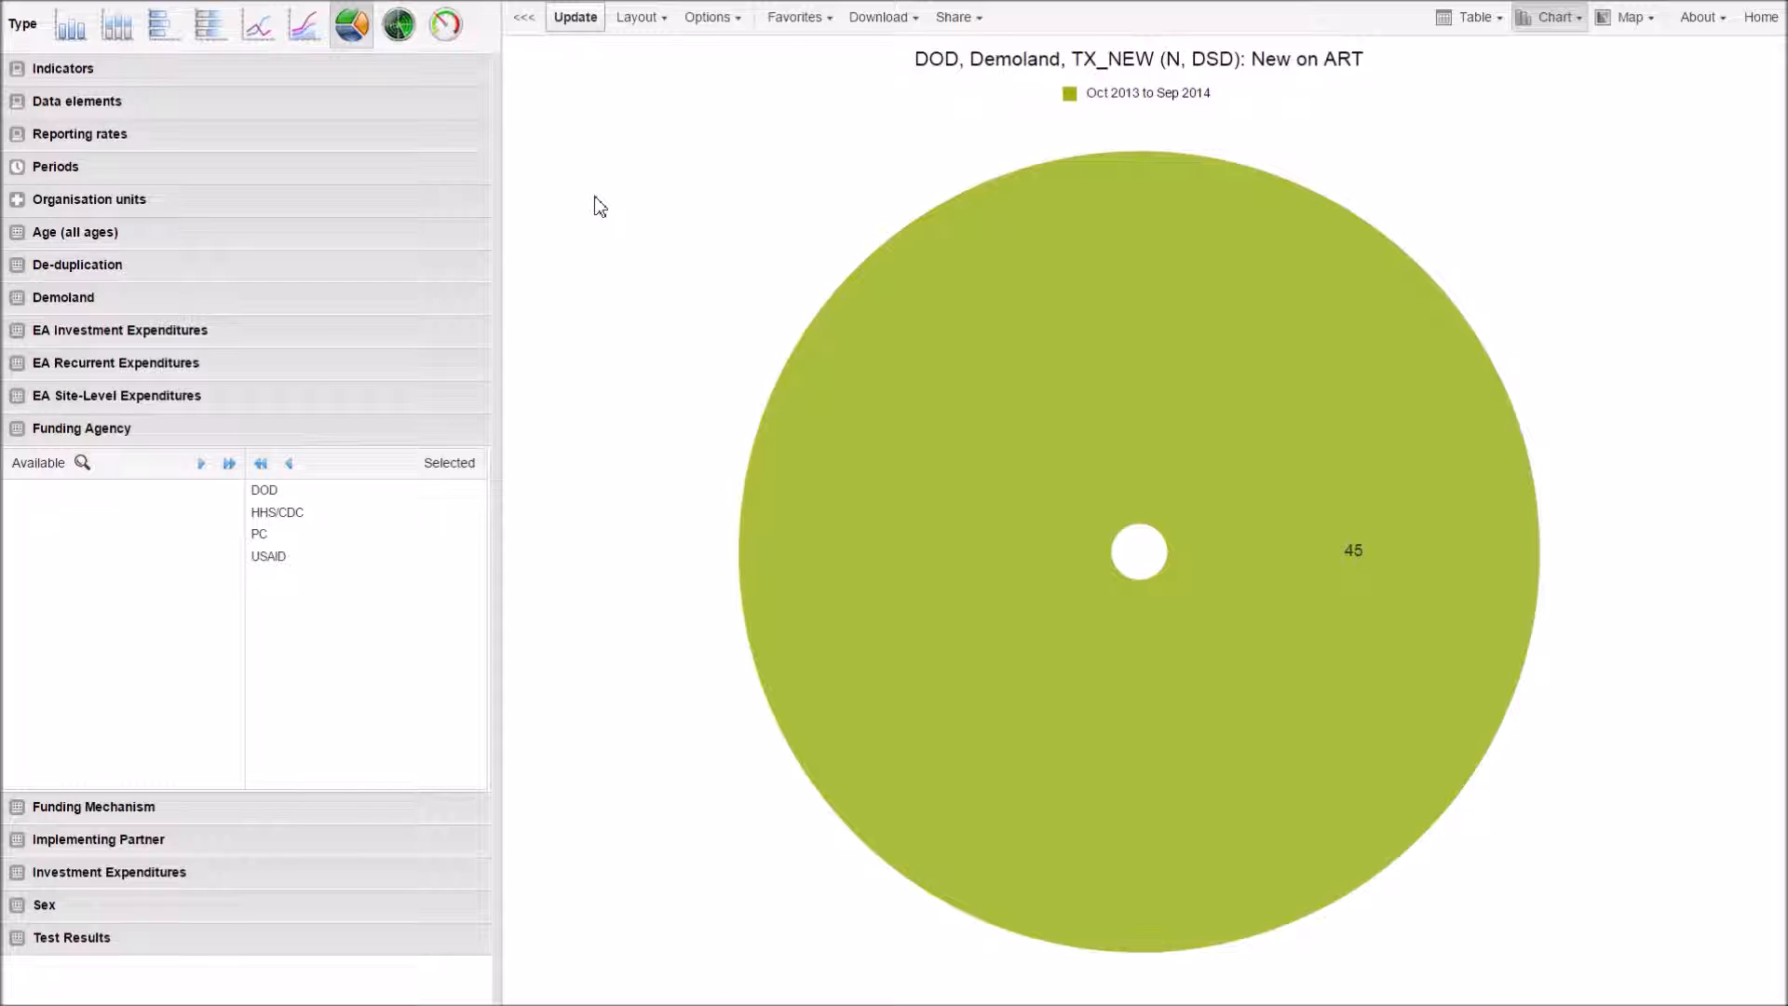
Step: Arrange the chart layout with Data as series, Funding Agency as category, and Organisation units and Period as filters, and update the chart
left_click(642, 20)
left_click_drag(748, 53, 883, 142)
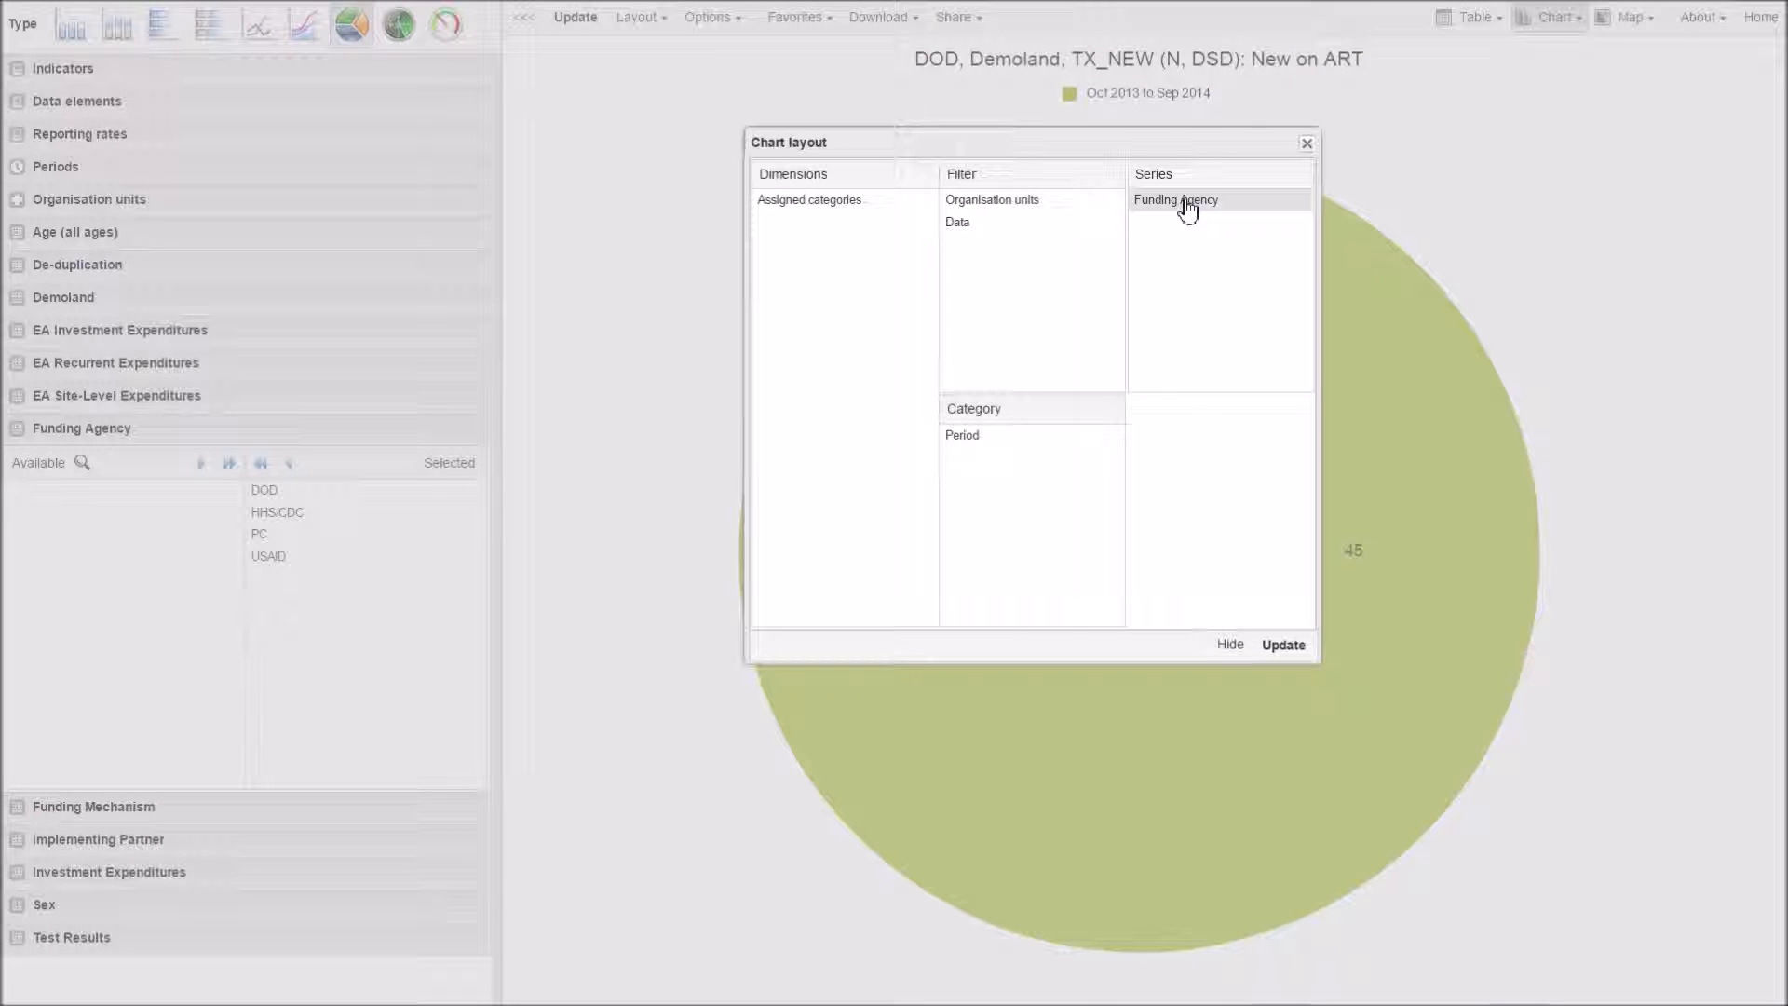
left_click(1029, 445)
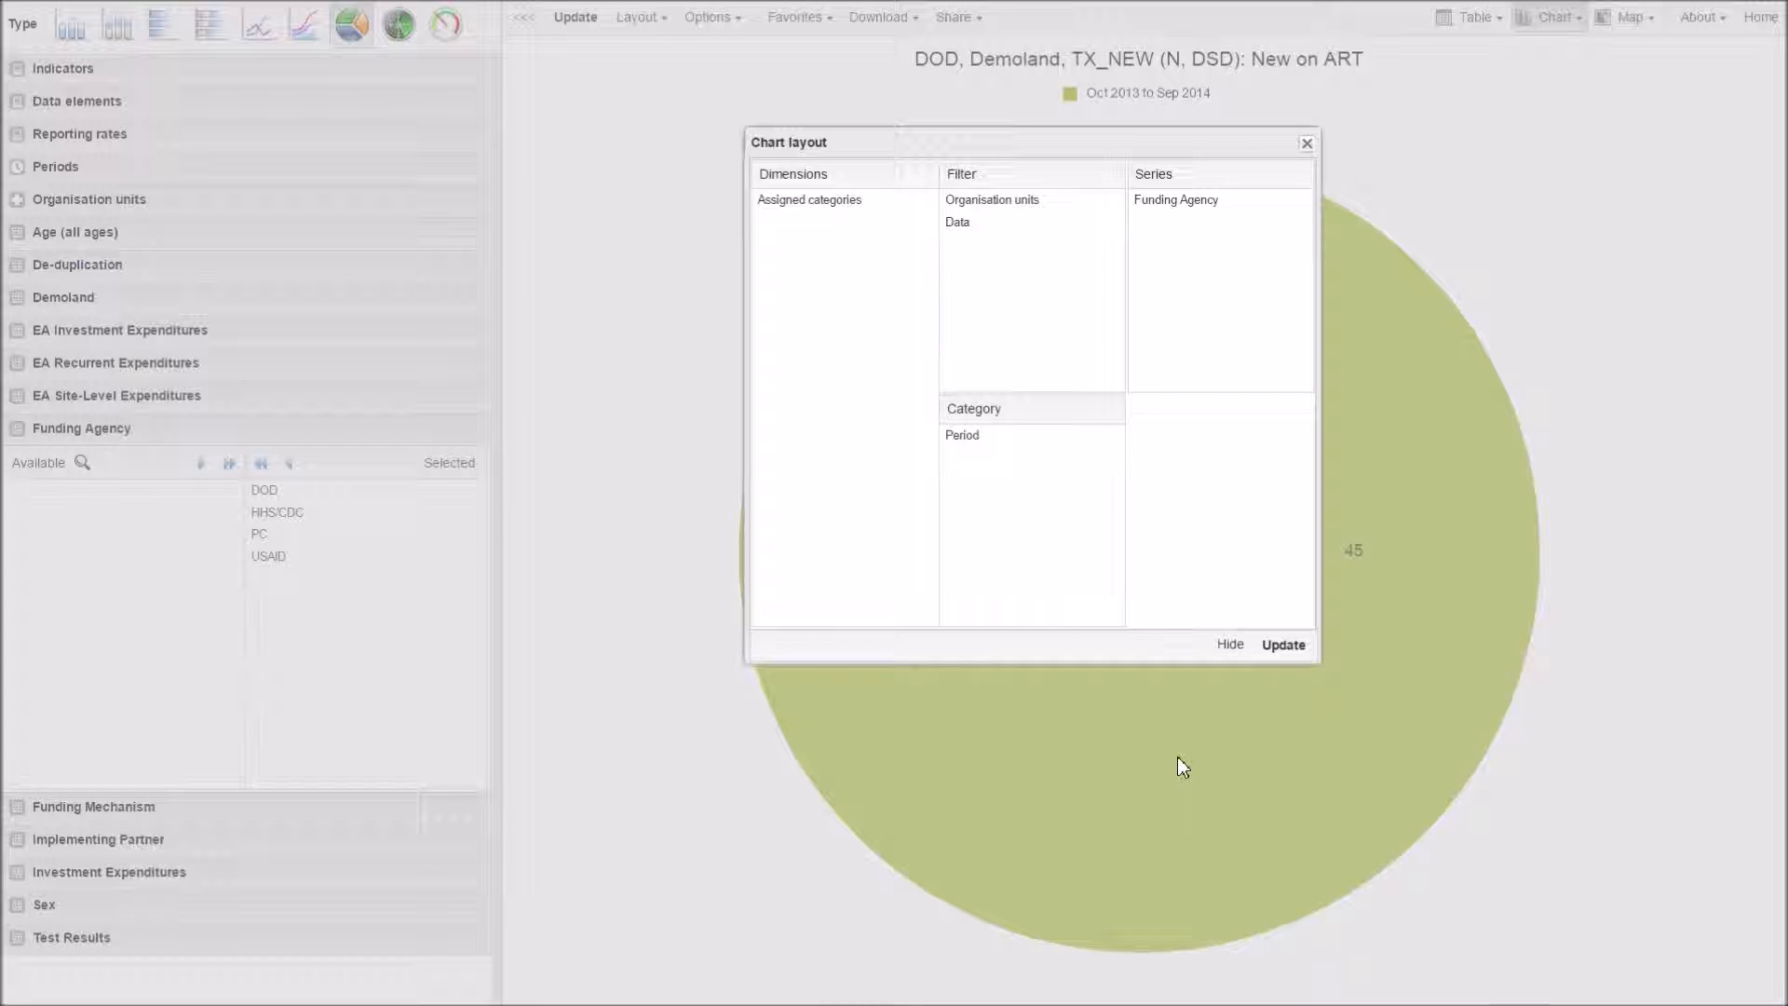
key("alt+Tab")
left_click(1245, 489)
left_click_drag(1188, 216, 1019, 481)
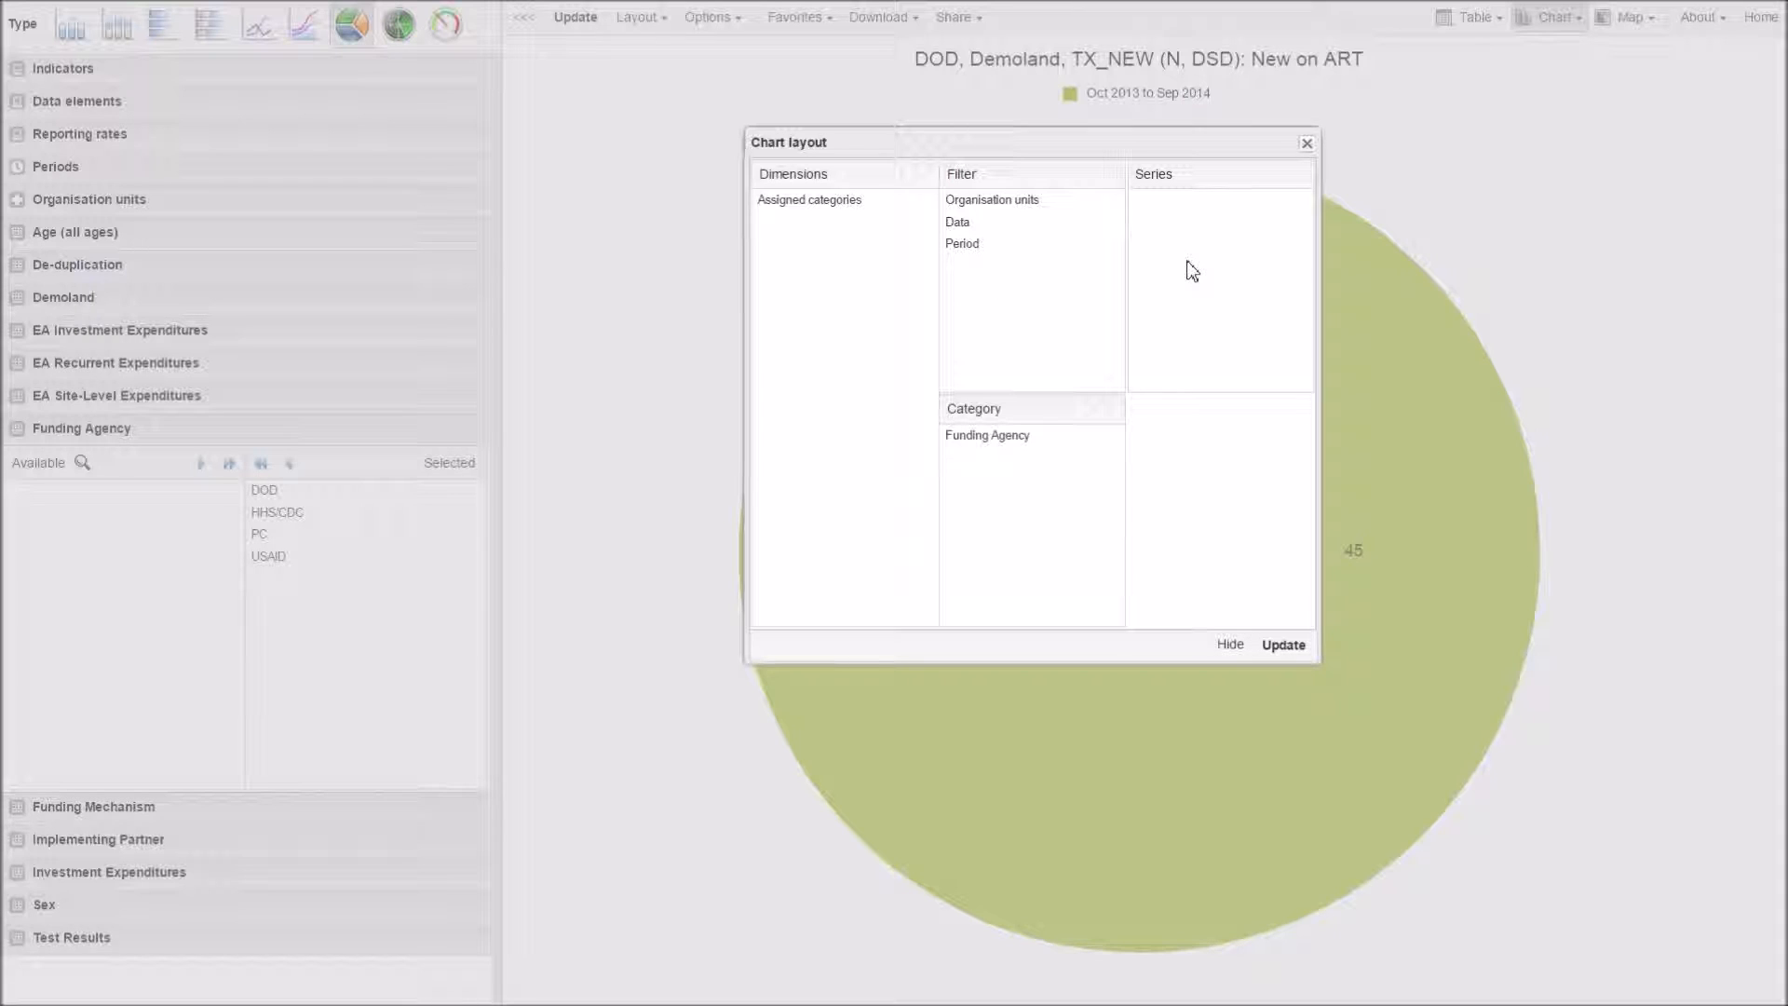
left_click_drag(973, 224, 1214, 235)
left_click(1281, 644)
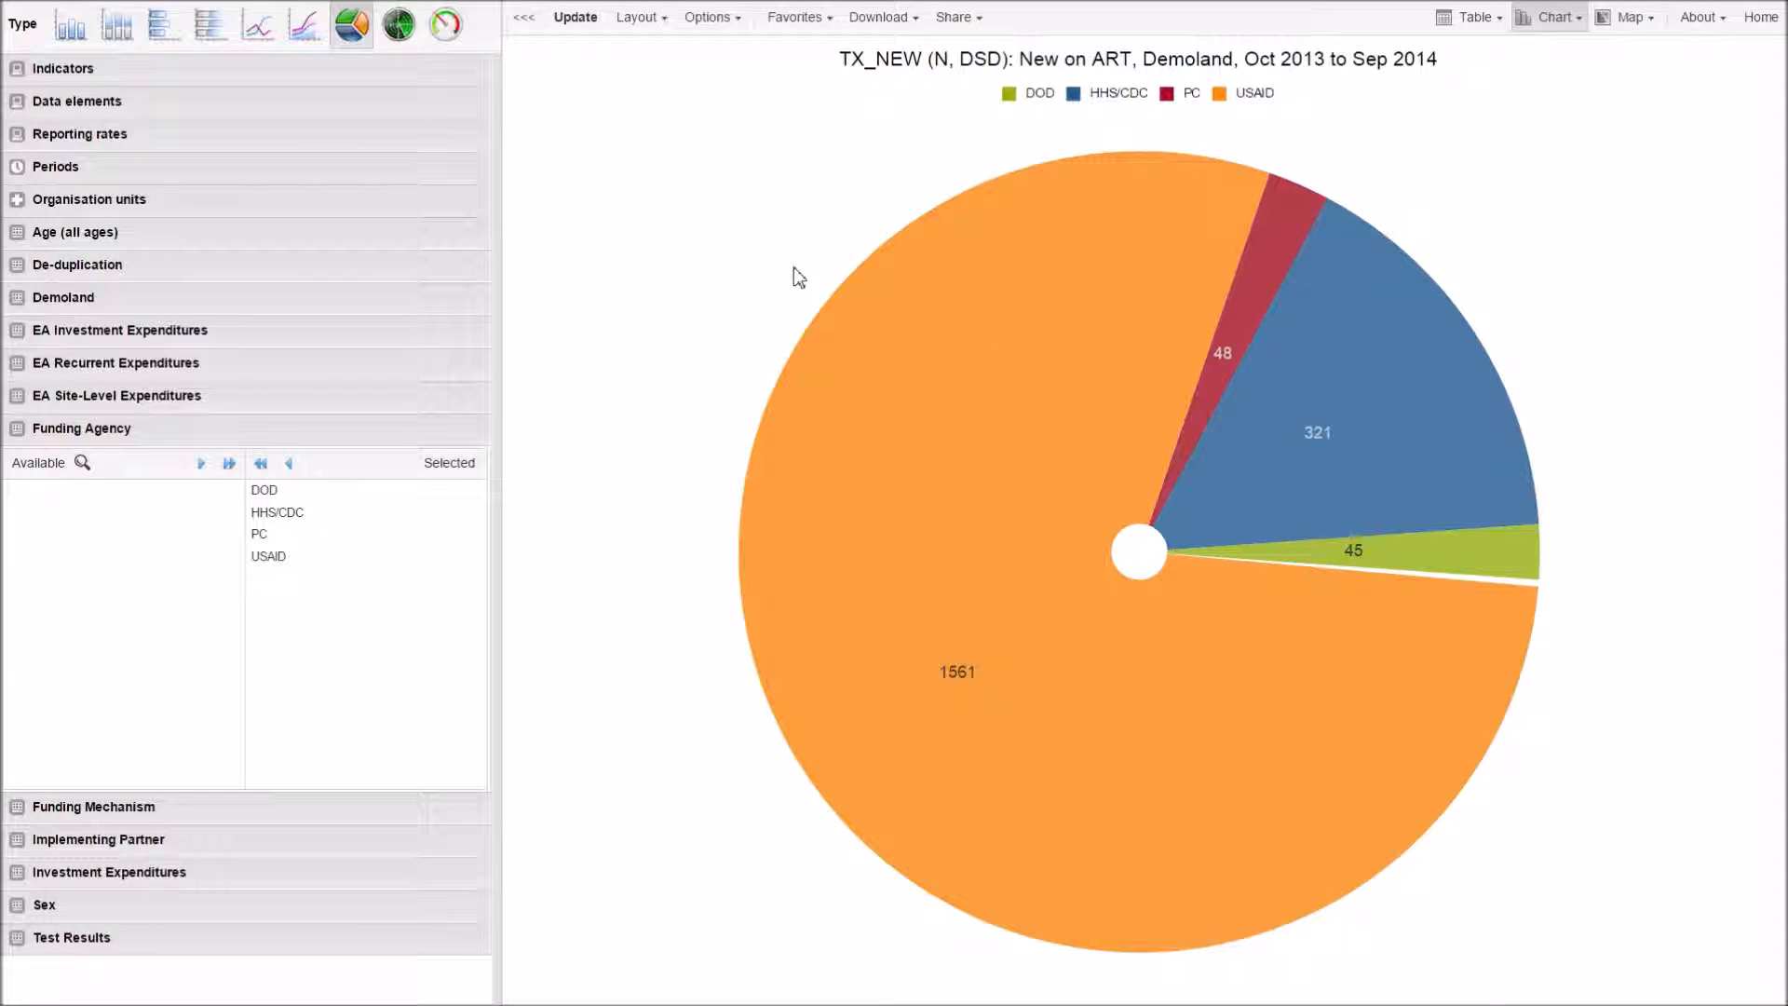
Step: Review the series, category and filter assignments in the chart layout and redraw the pie chart
left_click(650, 18)
left_click_drag(843, 138, 1062, 136)
left_click(1153, 552)
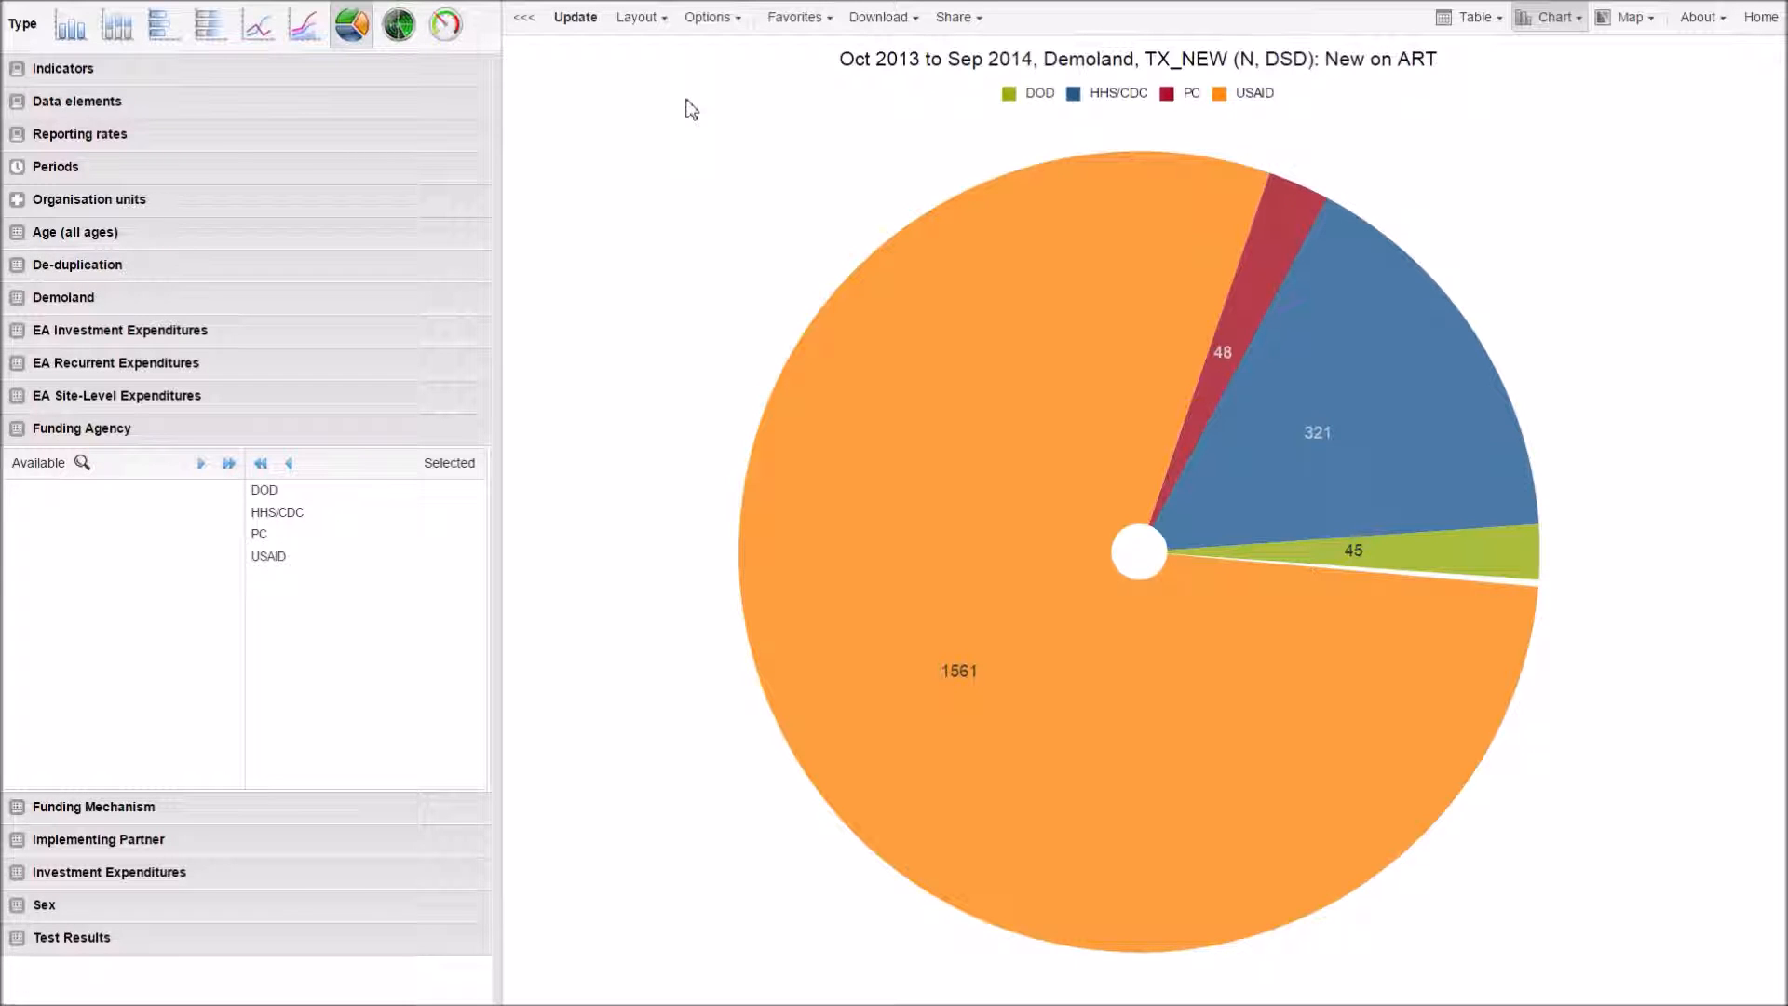
Step: Title the chart "Demoland New on ART by Funding Agency, FY14", copy that title and update the chart
left_click(707, 18)
left_click(934, 514)
type("Demoland New on ART by DFunding Agency")
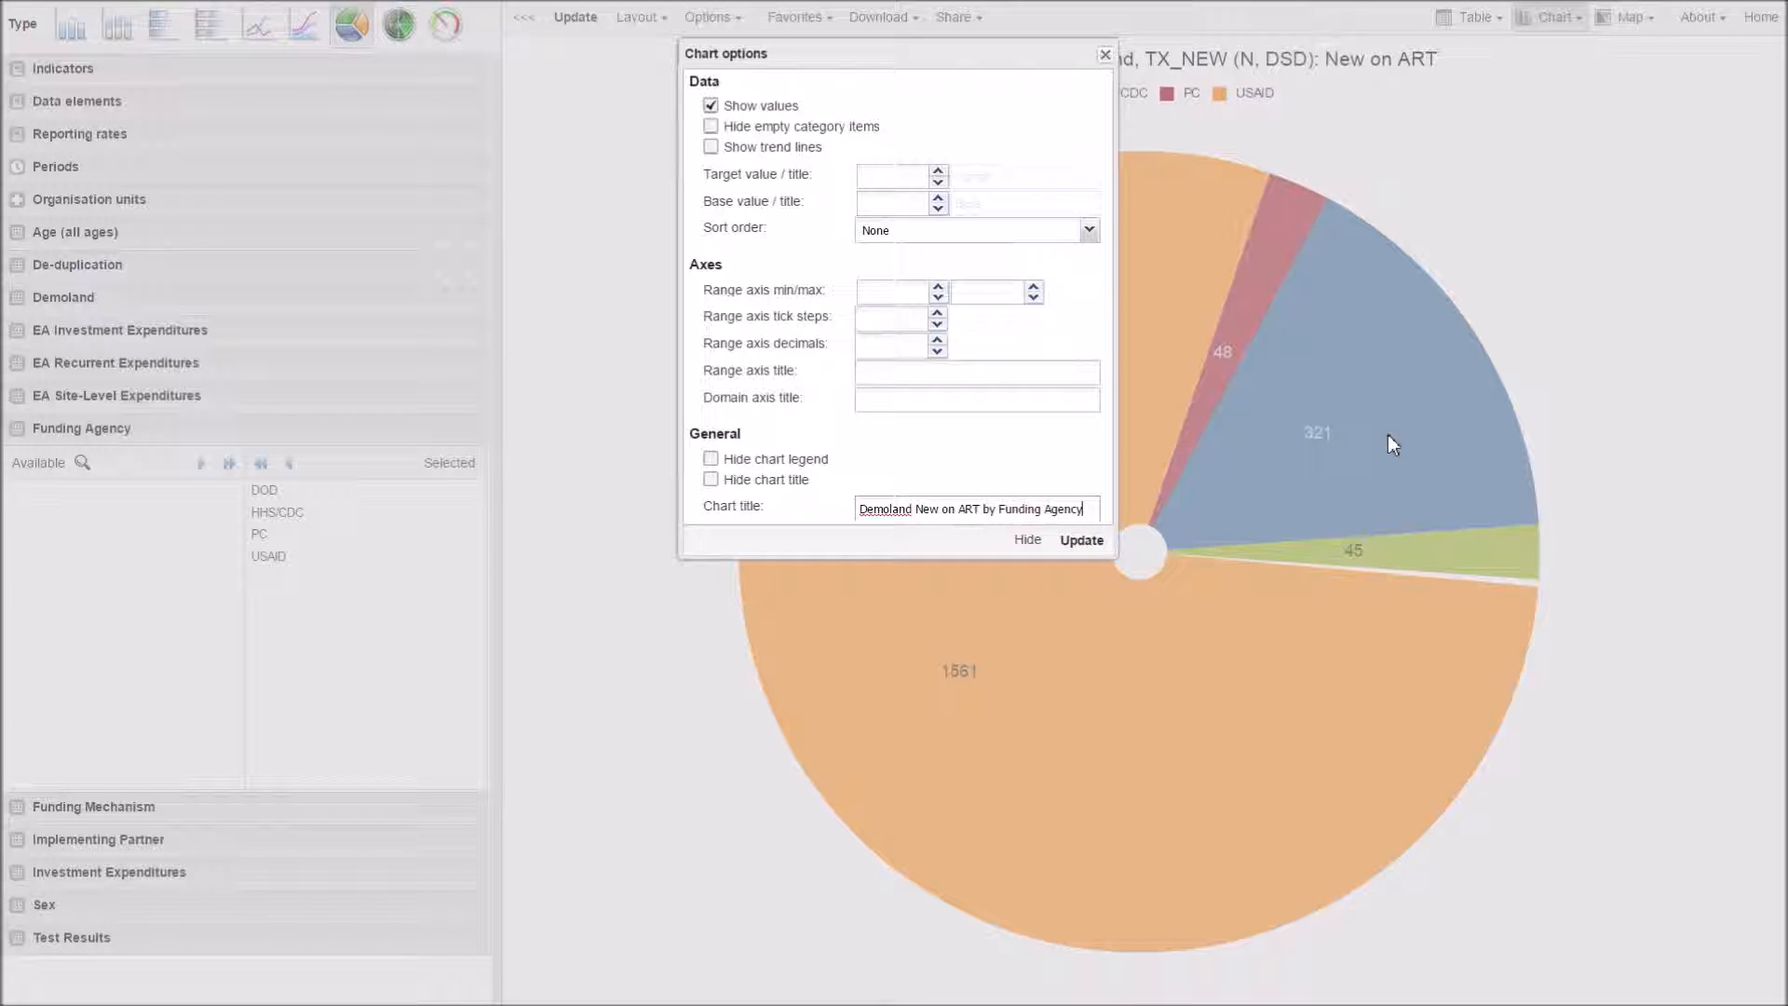
type(", FY14")
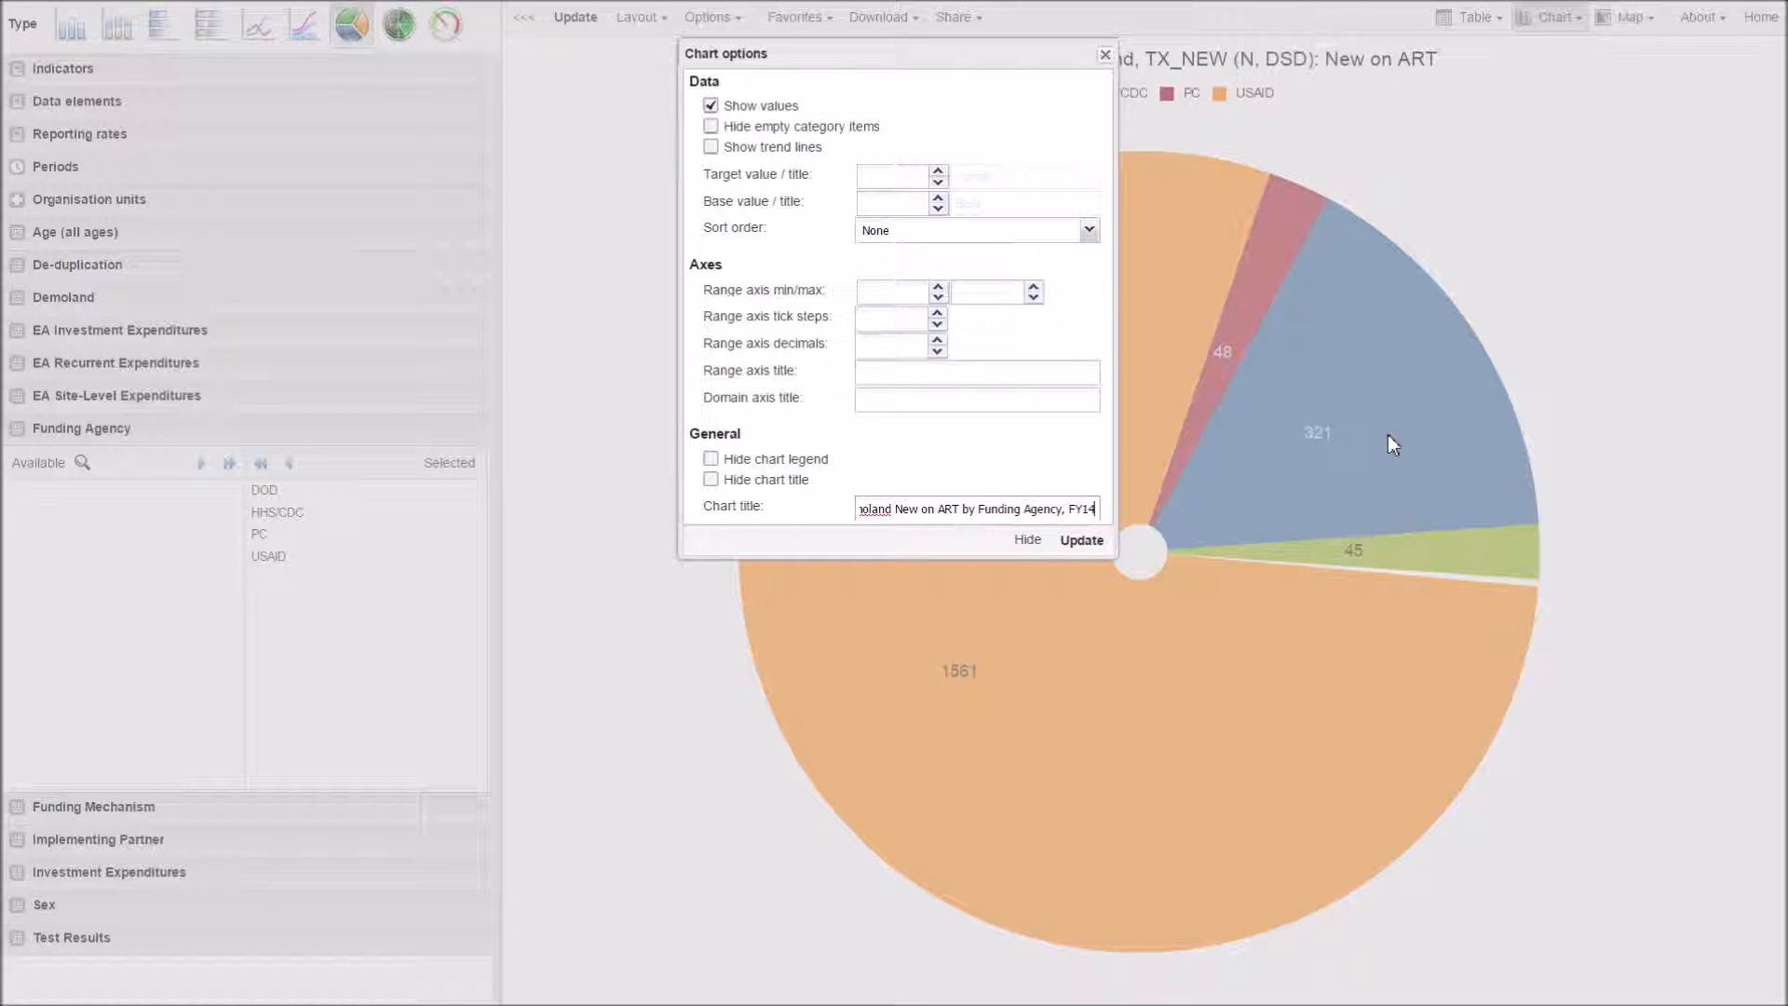
key("ctrl+a")
key("ctrl+c")
left_click(1082, 540)
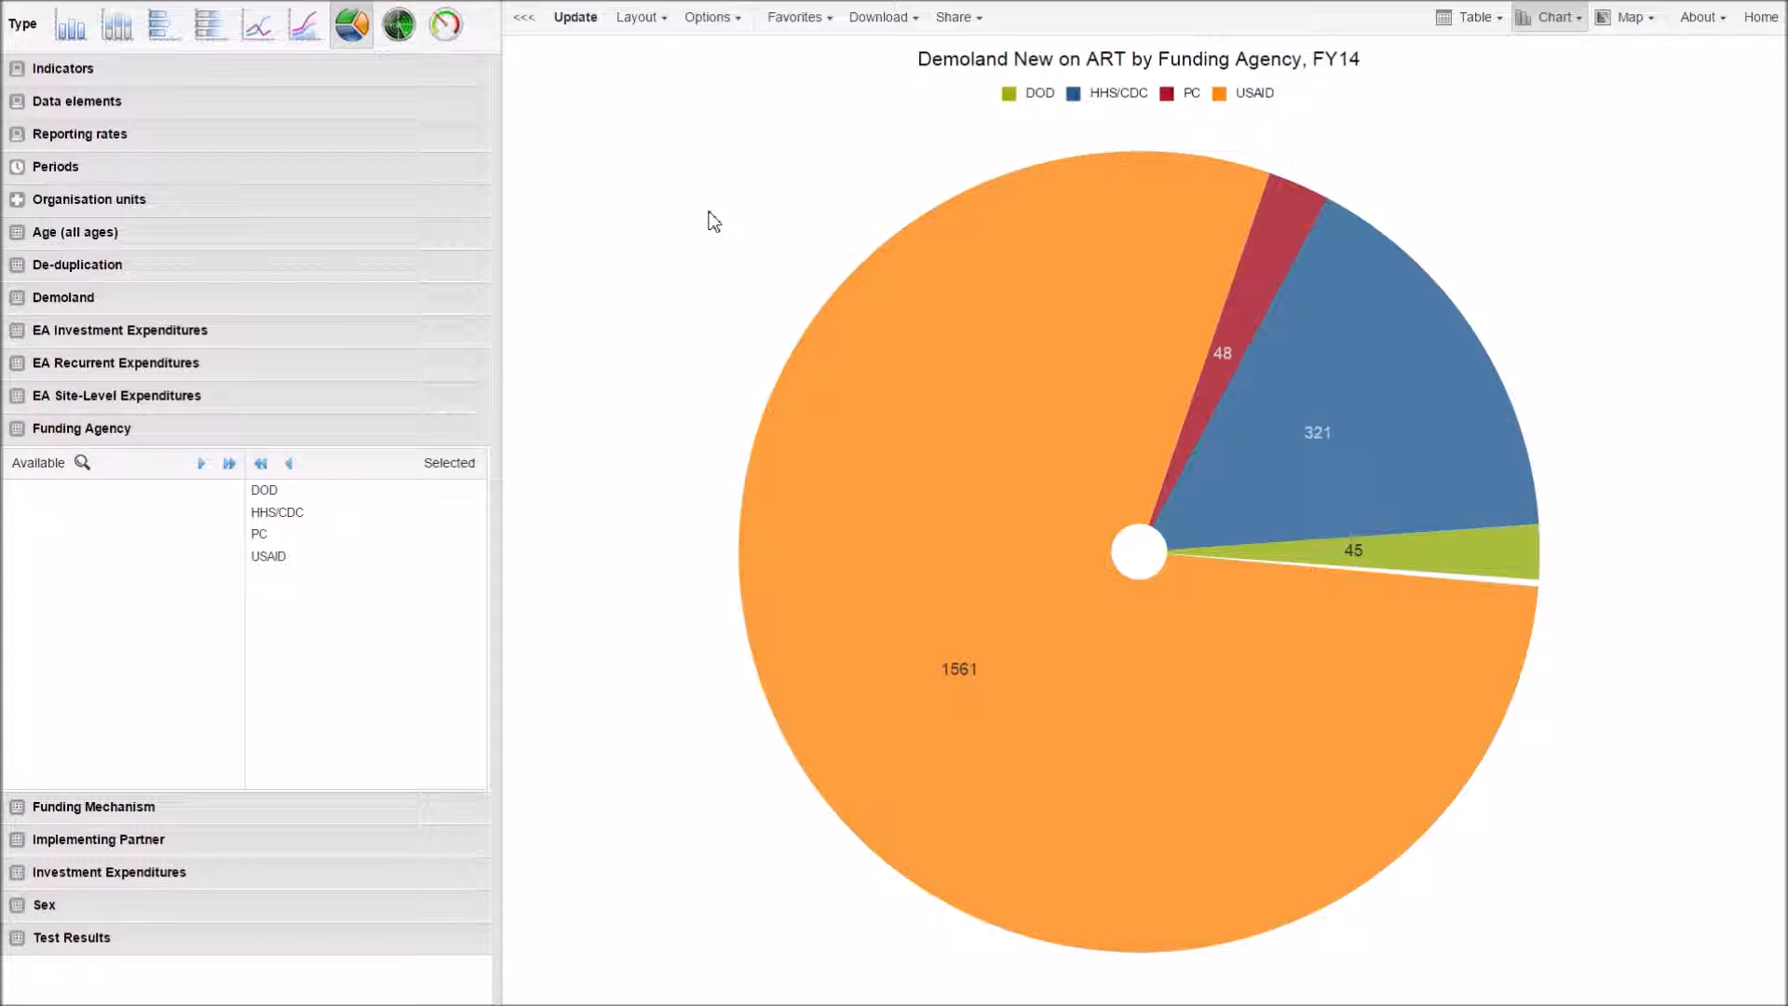
Step: Save the chart as a new favorite named "Demoland New on ART by Funding Agency, FY14" and close the favorites list
left_click(799, 18)
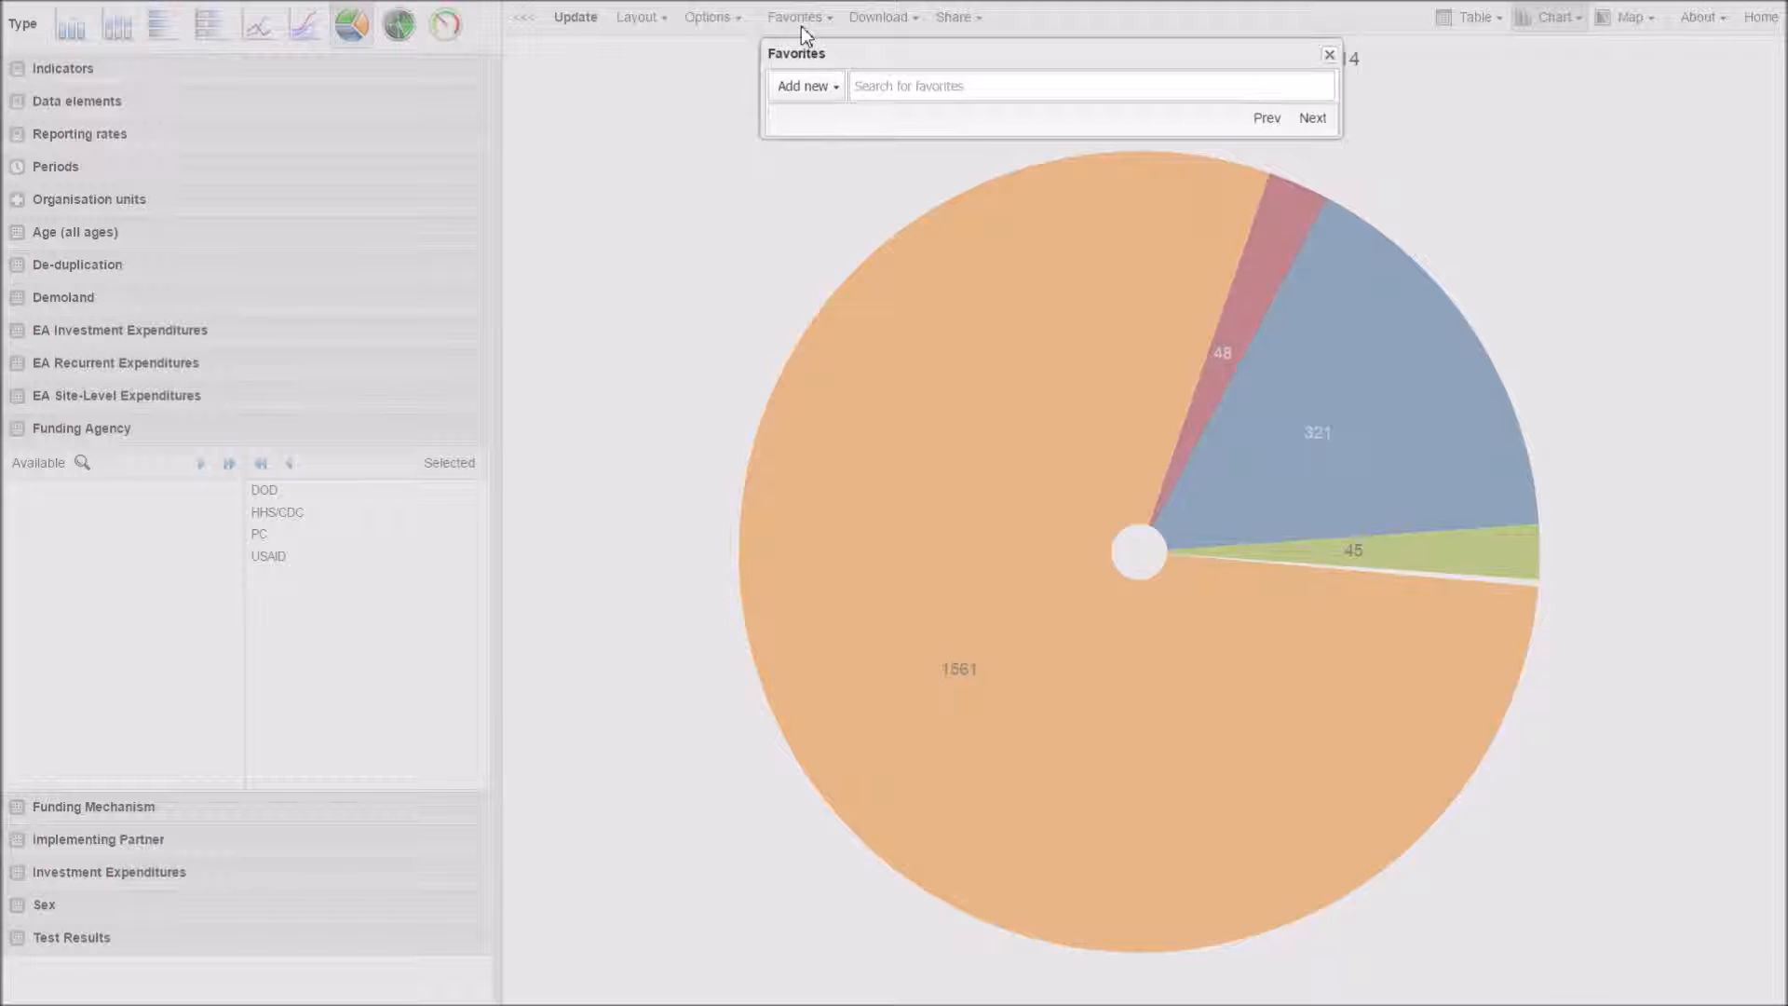
left_click(816, 87)
key("ctrl+v")
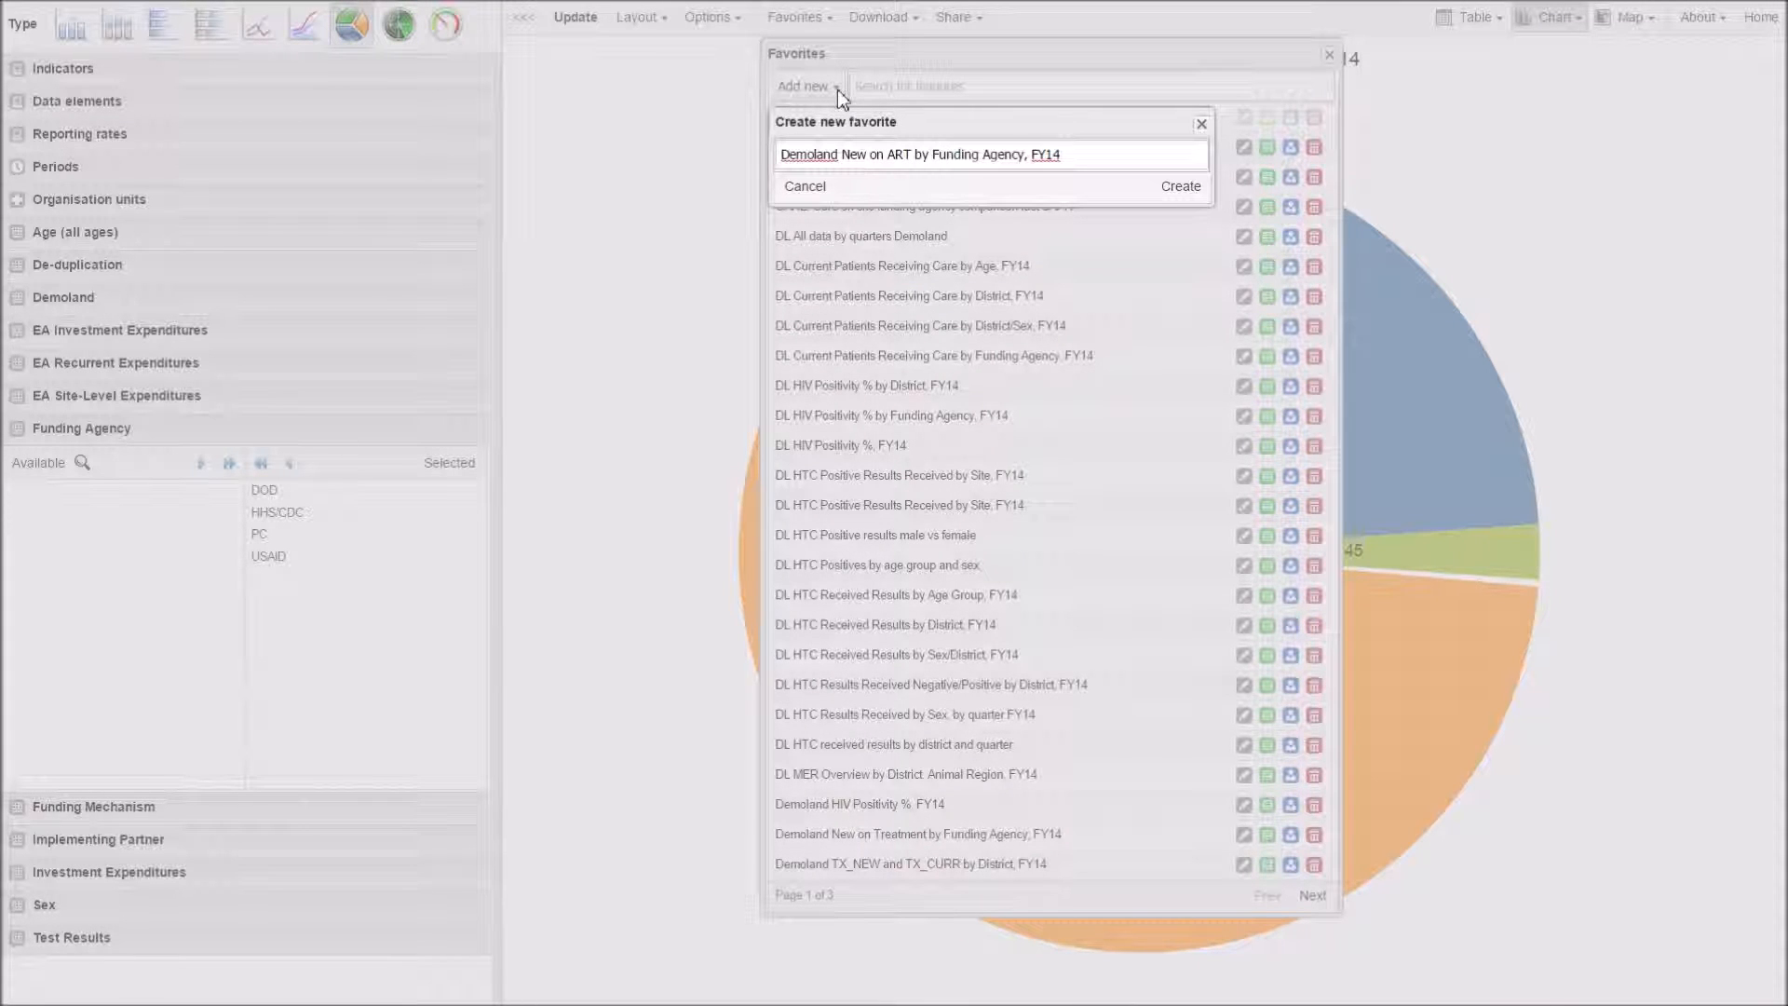
left_click(1181, 189)
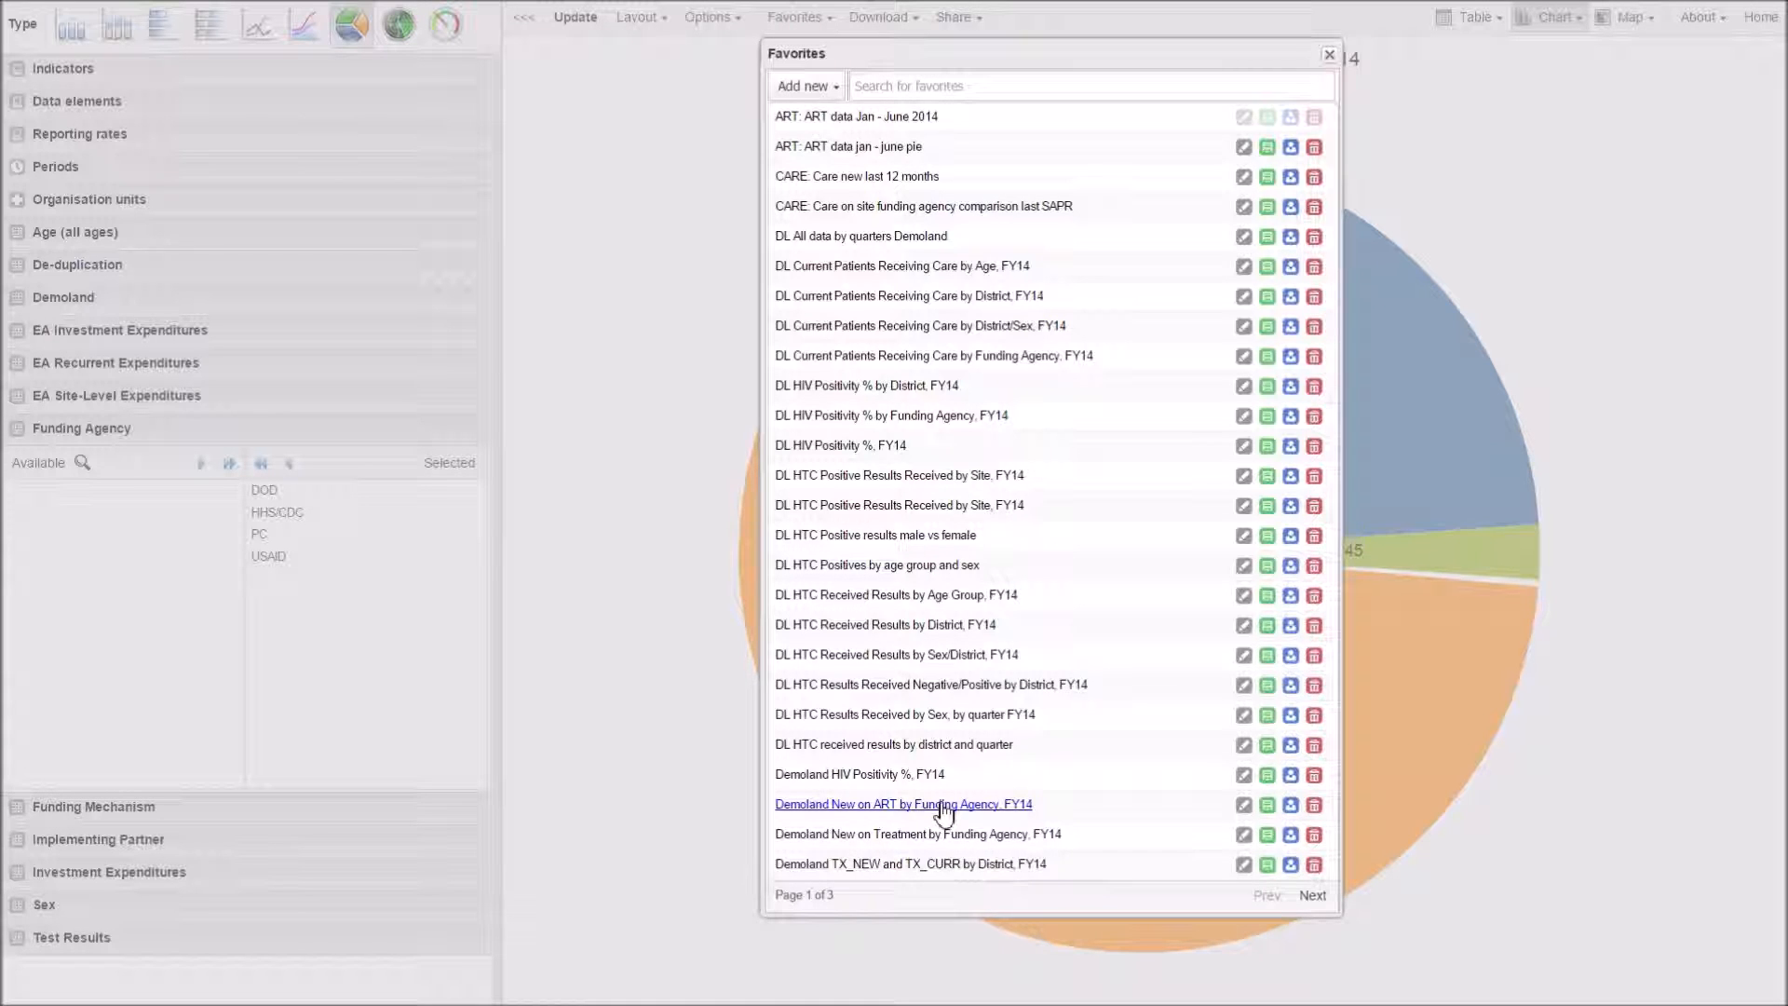
left_click(1328, 58)
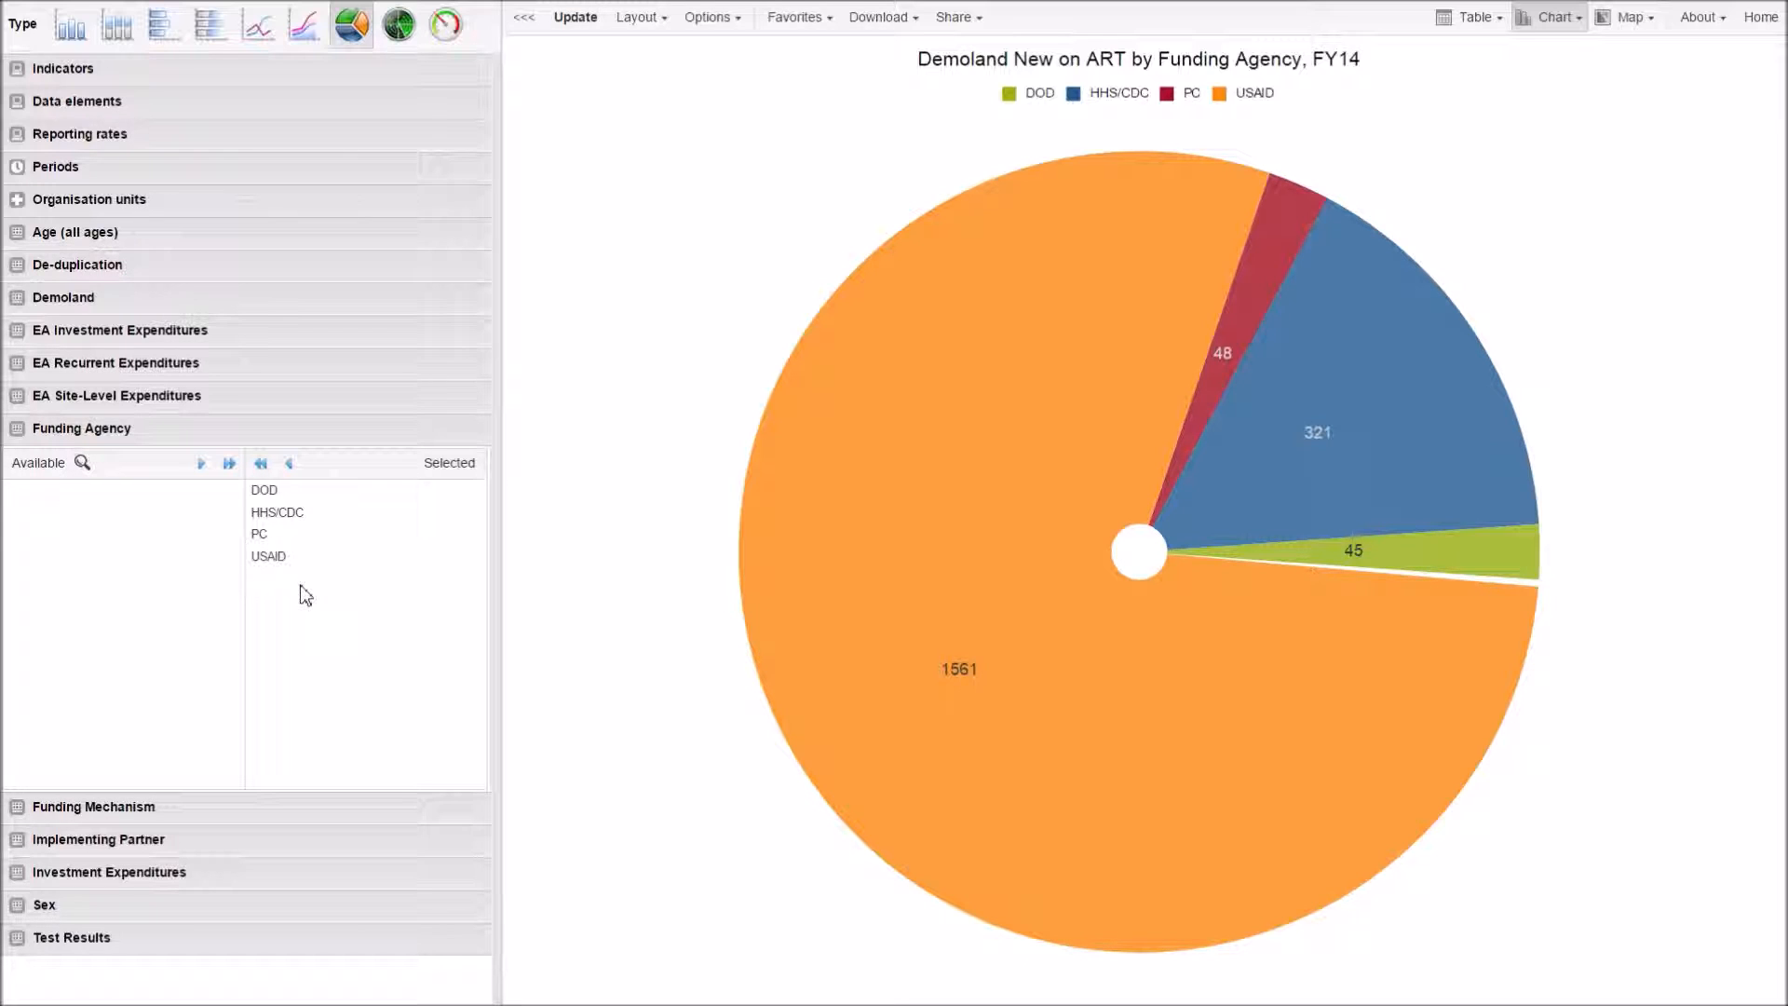
Step: Remove the selected funding agencies and clear the whole chart to start from an empty one
left_click(260, 464)
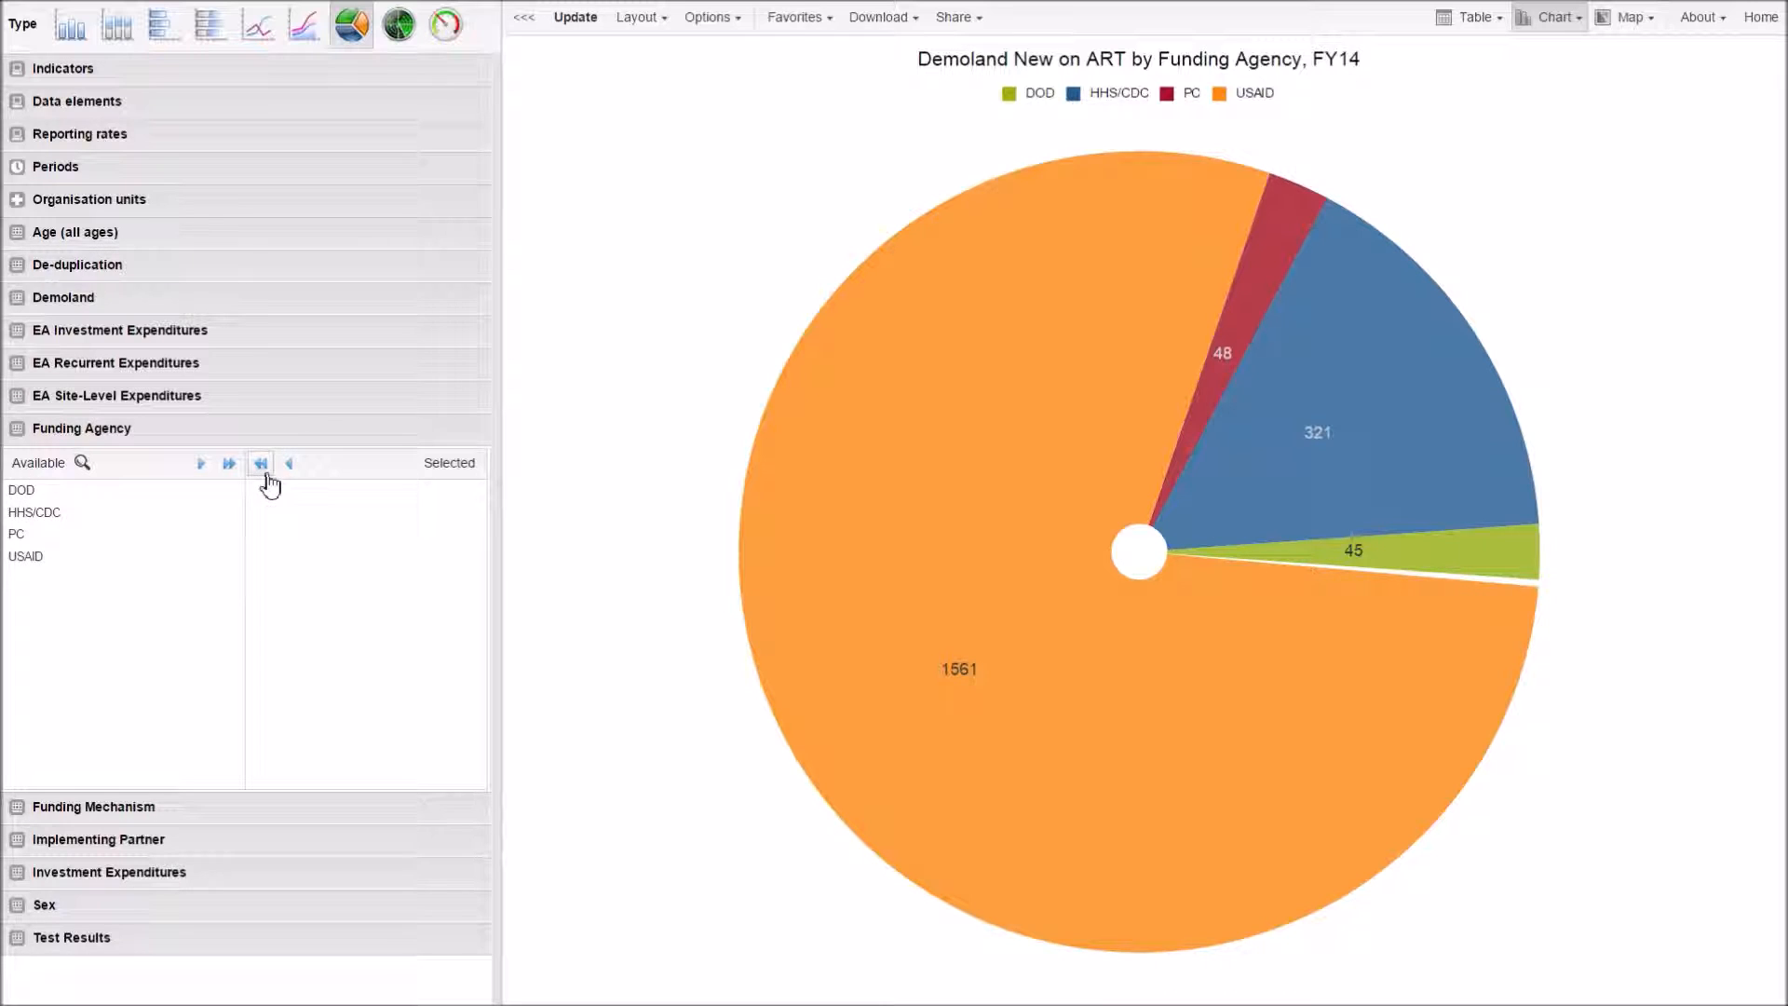
left_click(97, 200)
left_click(84, 102)
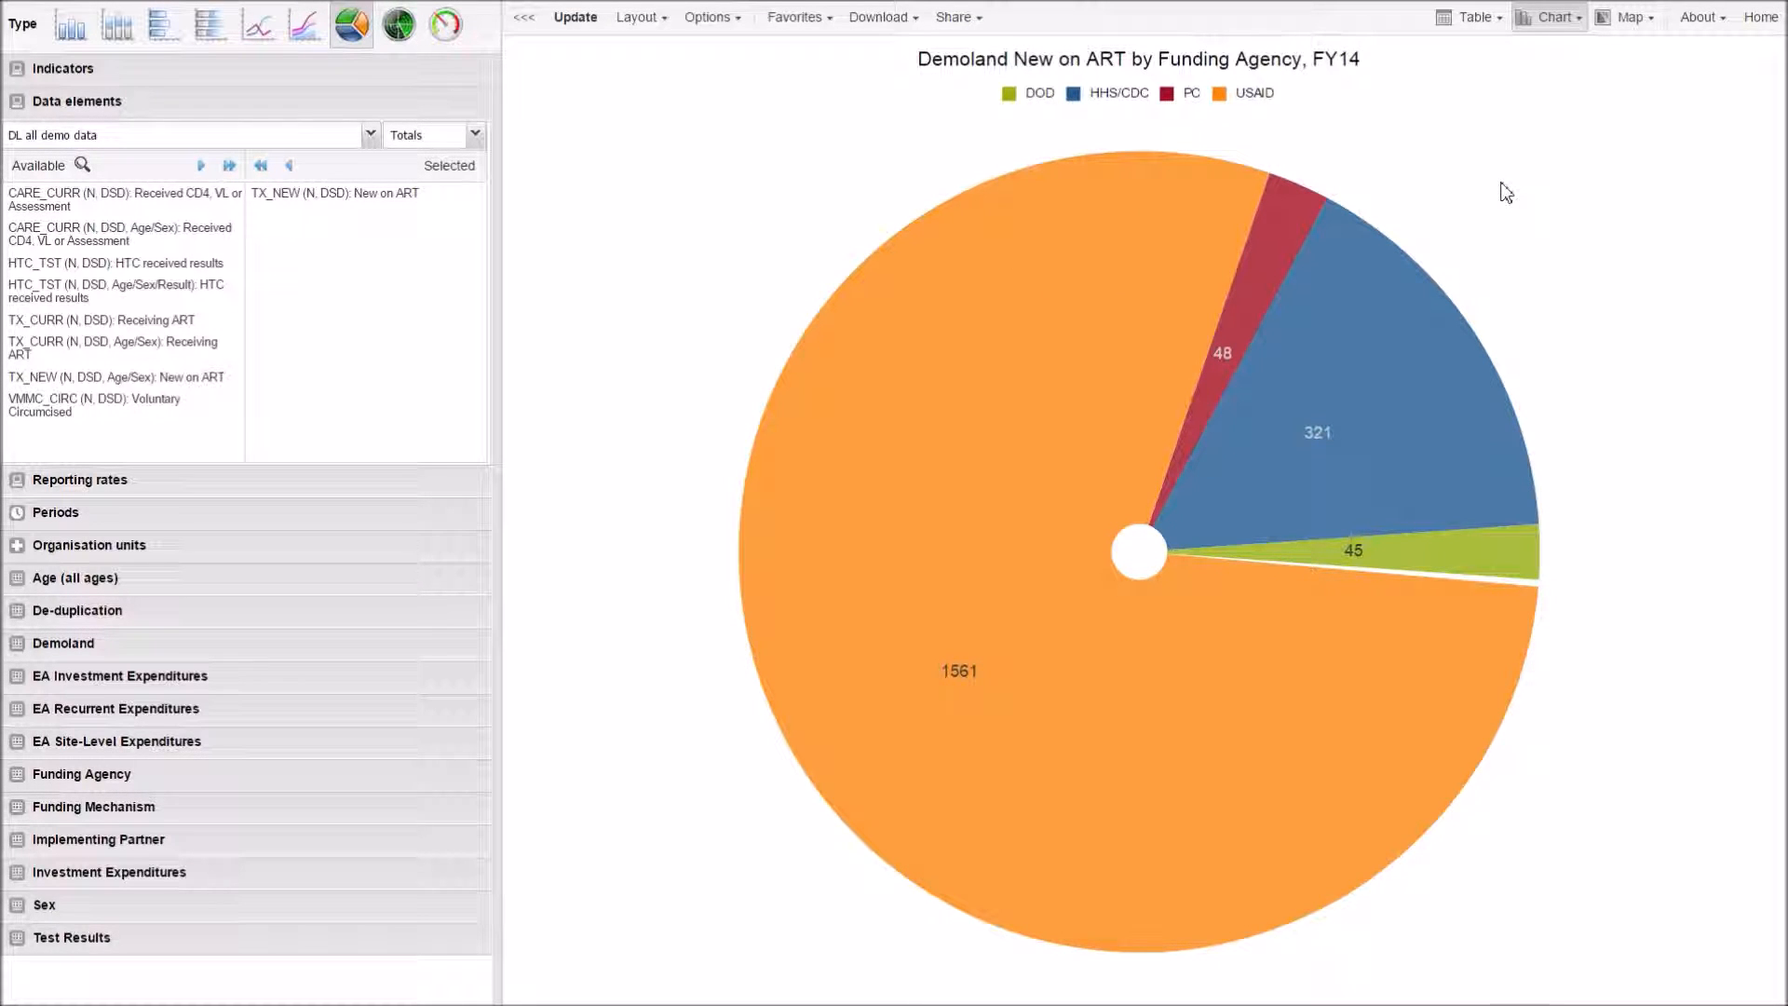
left_click(1561, 31)
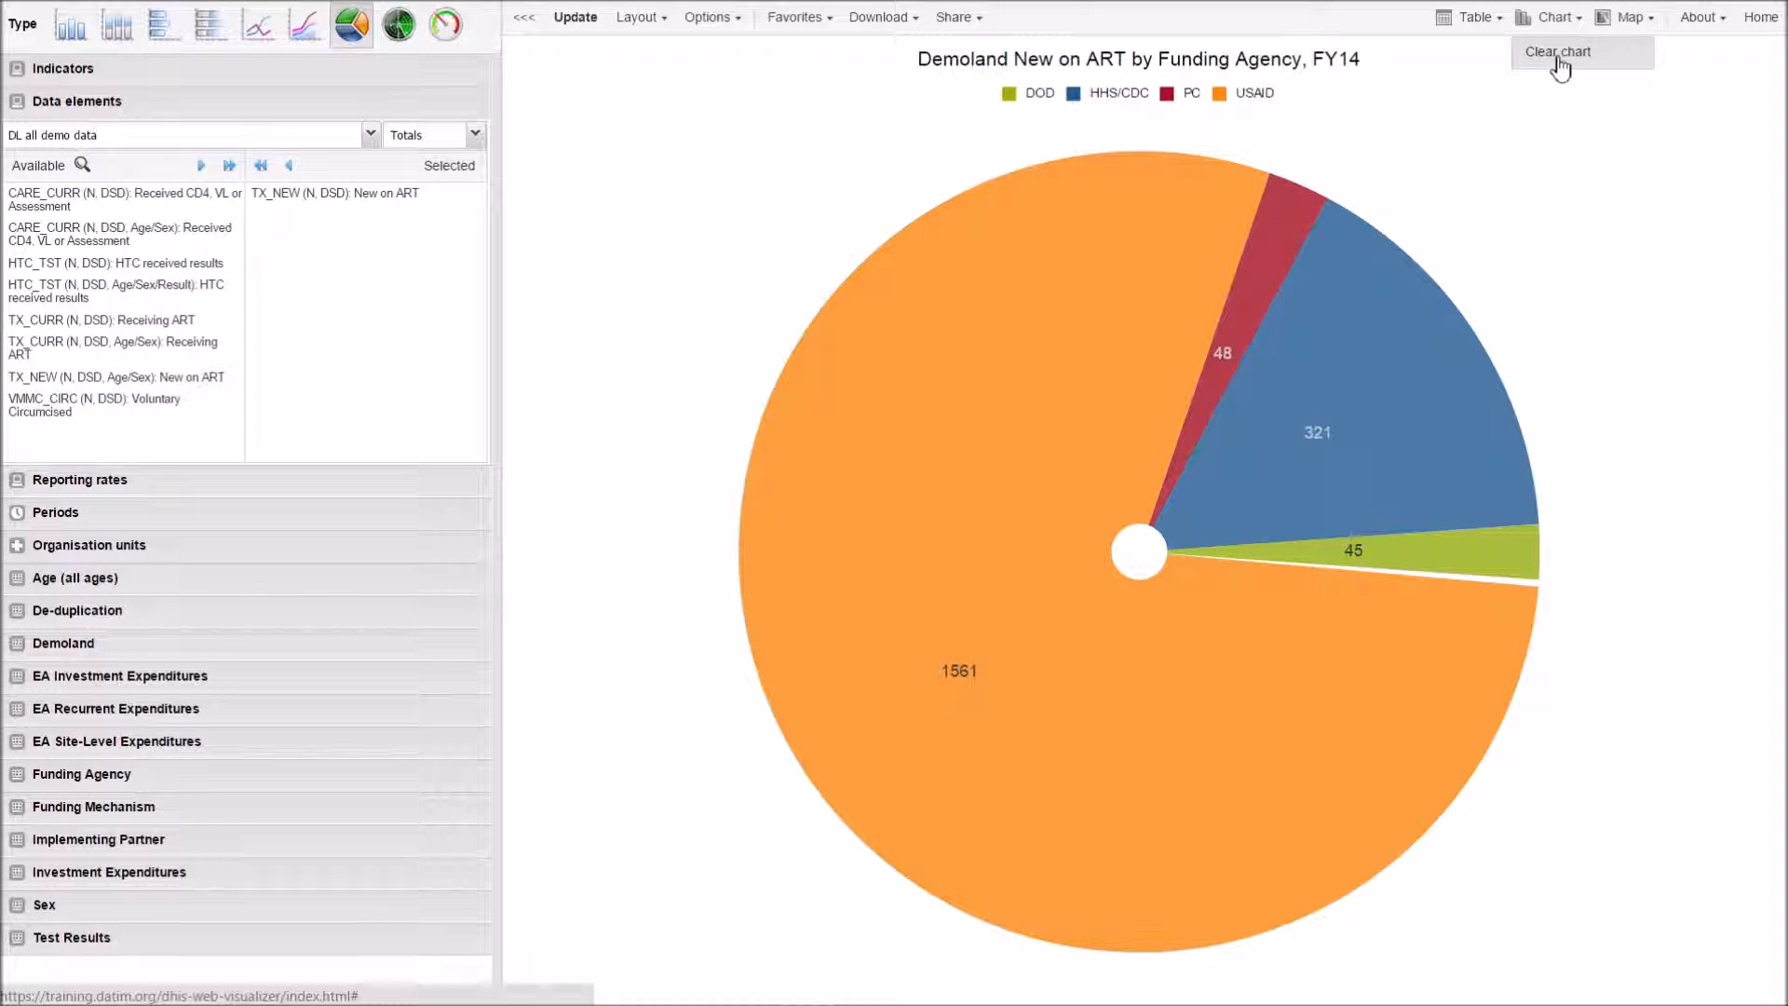
left_click(1558, 54)
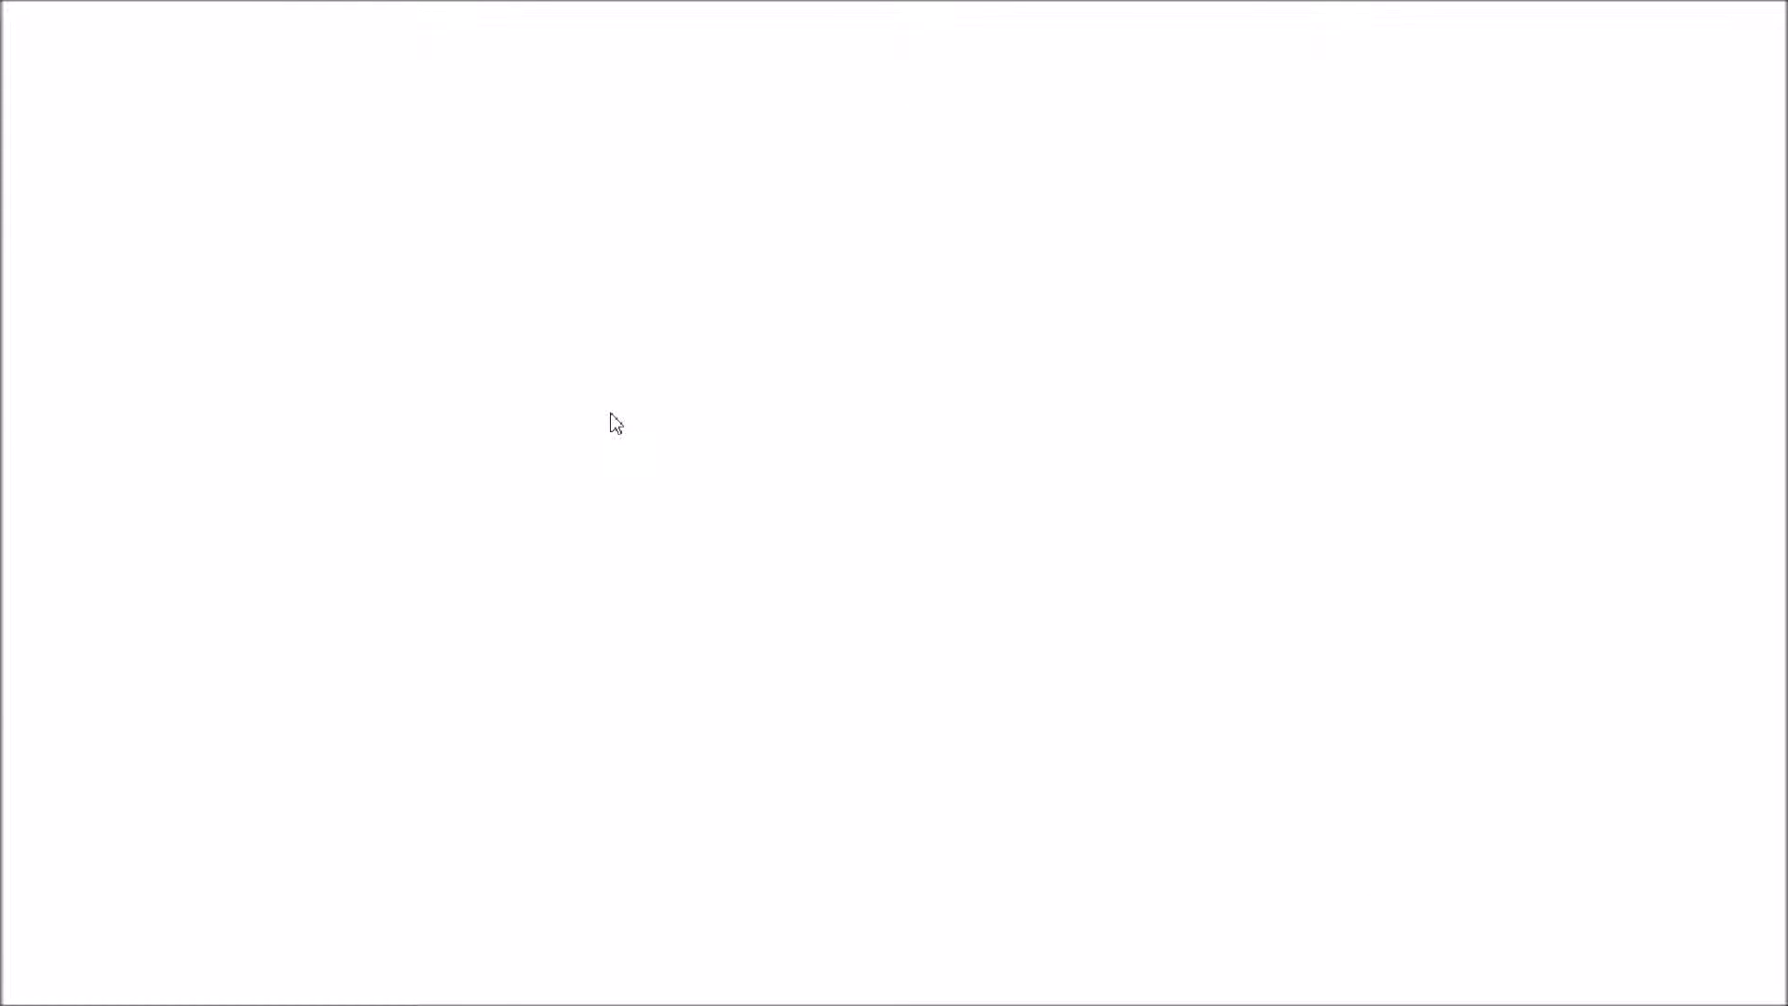
Step: Choose the "DL all demo data" data element group and add TX_CURR (N, DSD): Receiving ART to the chart data
left_click(353, 447)
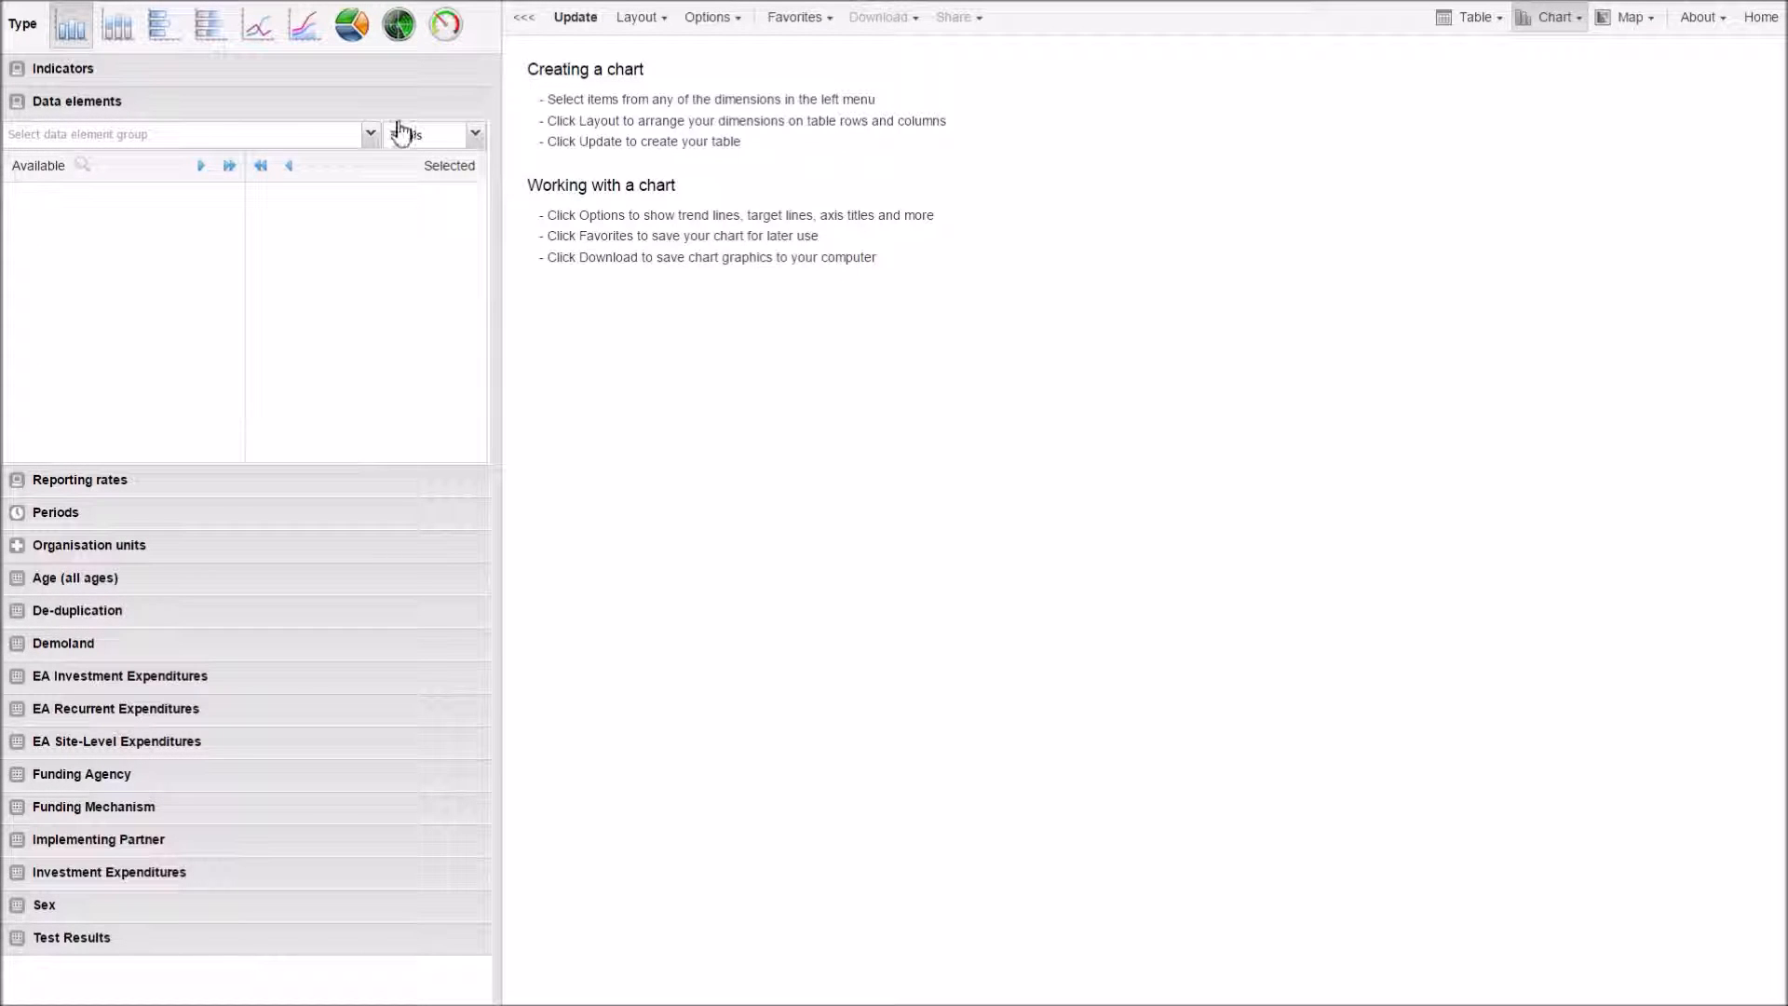
left_click(372, 142)
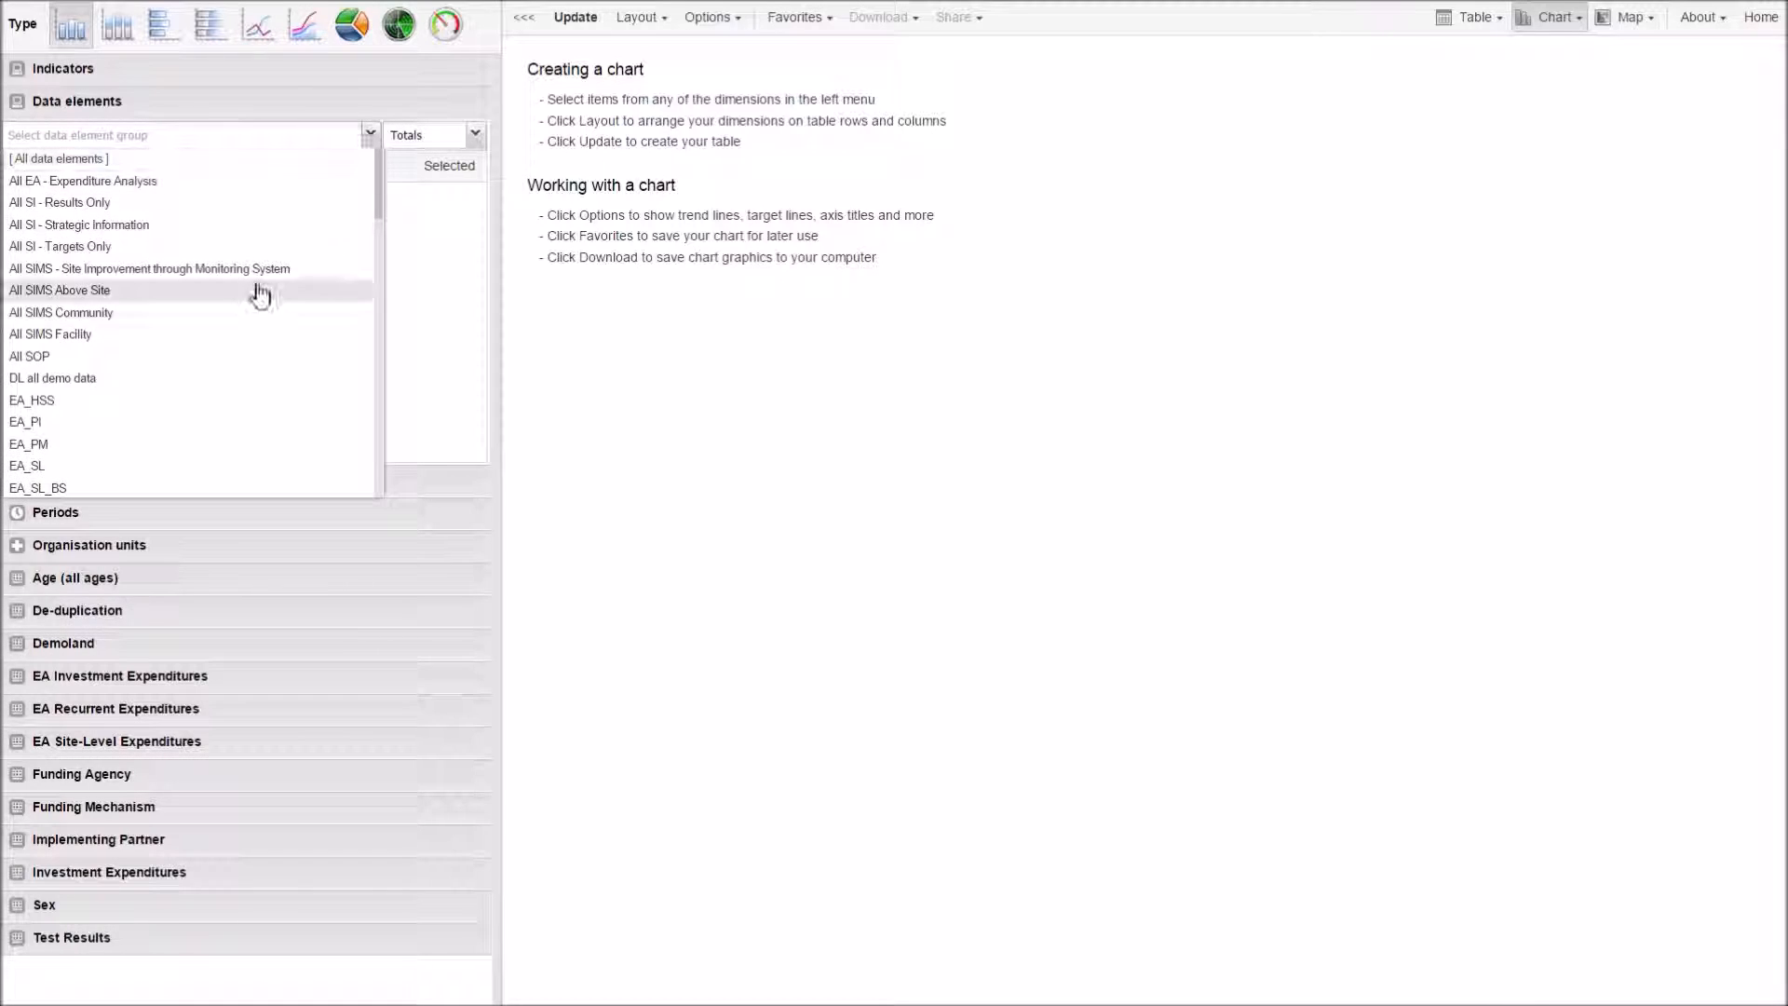
left_click(126, 377)
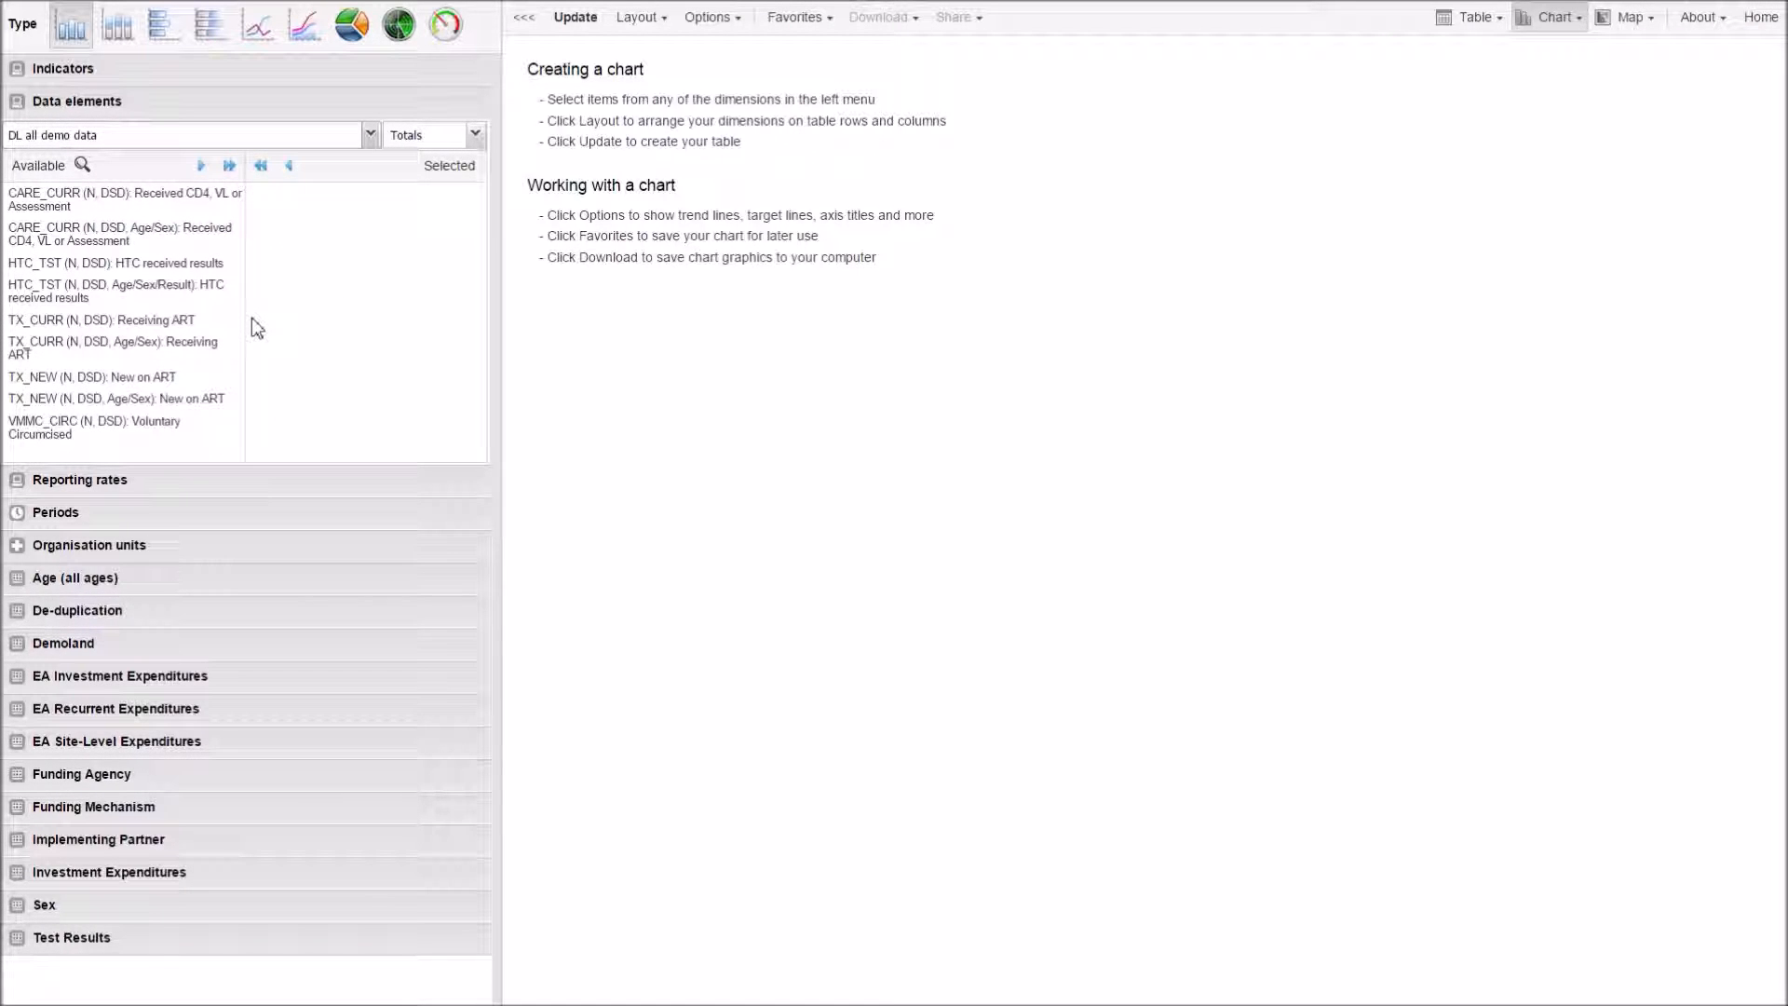
double_click(126, 328)
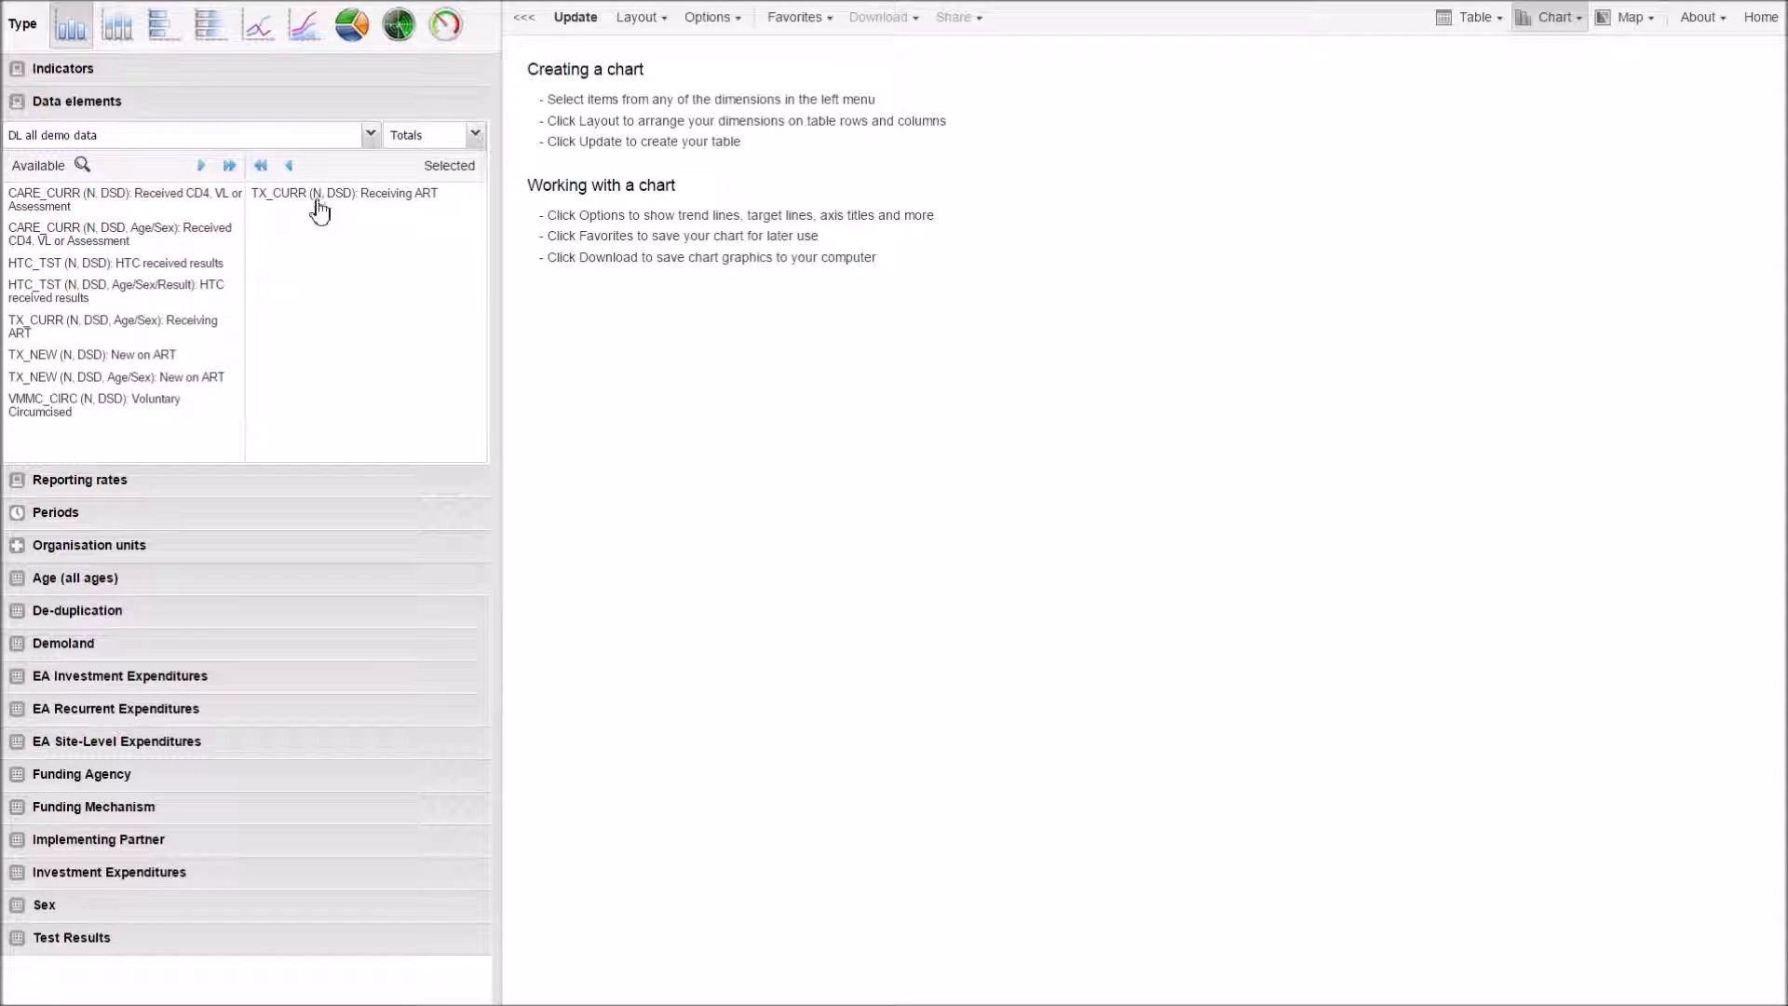
Step: Review the period and organisation unit selections, keeping last financial year and Demoland, and draw the column chart
left_click(221, 517)
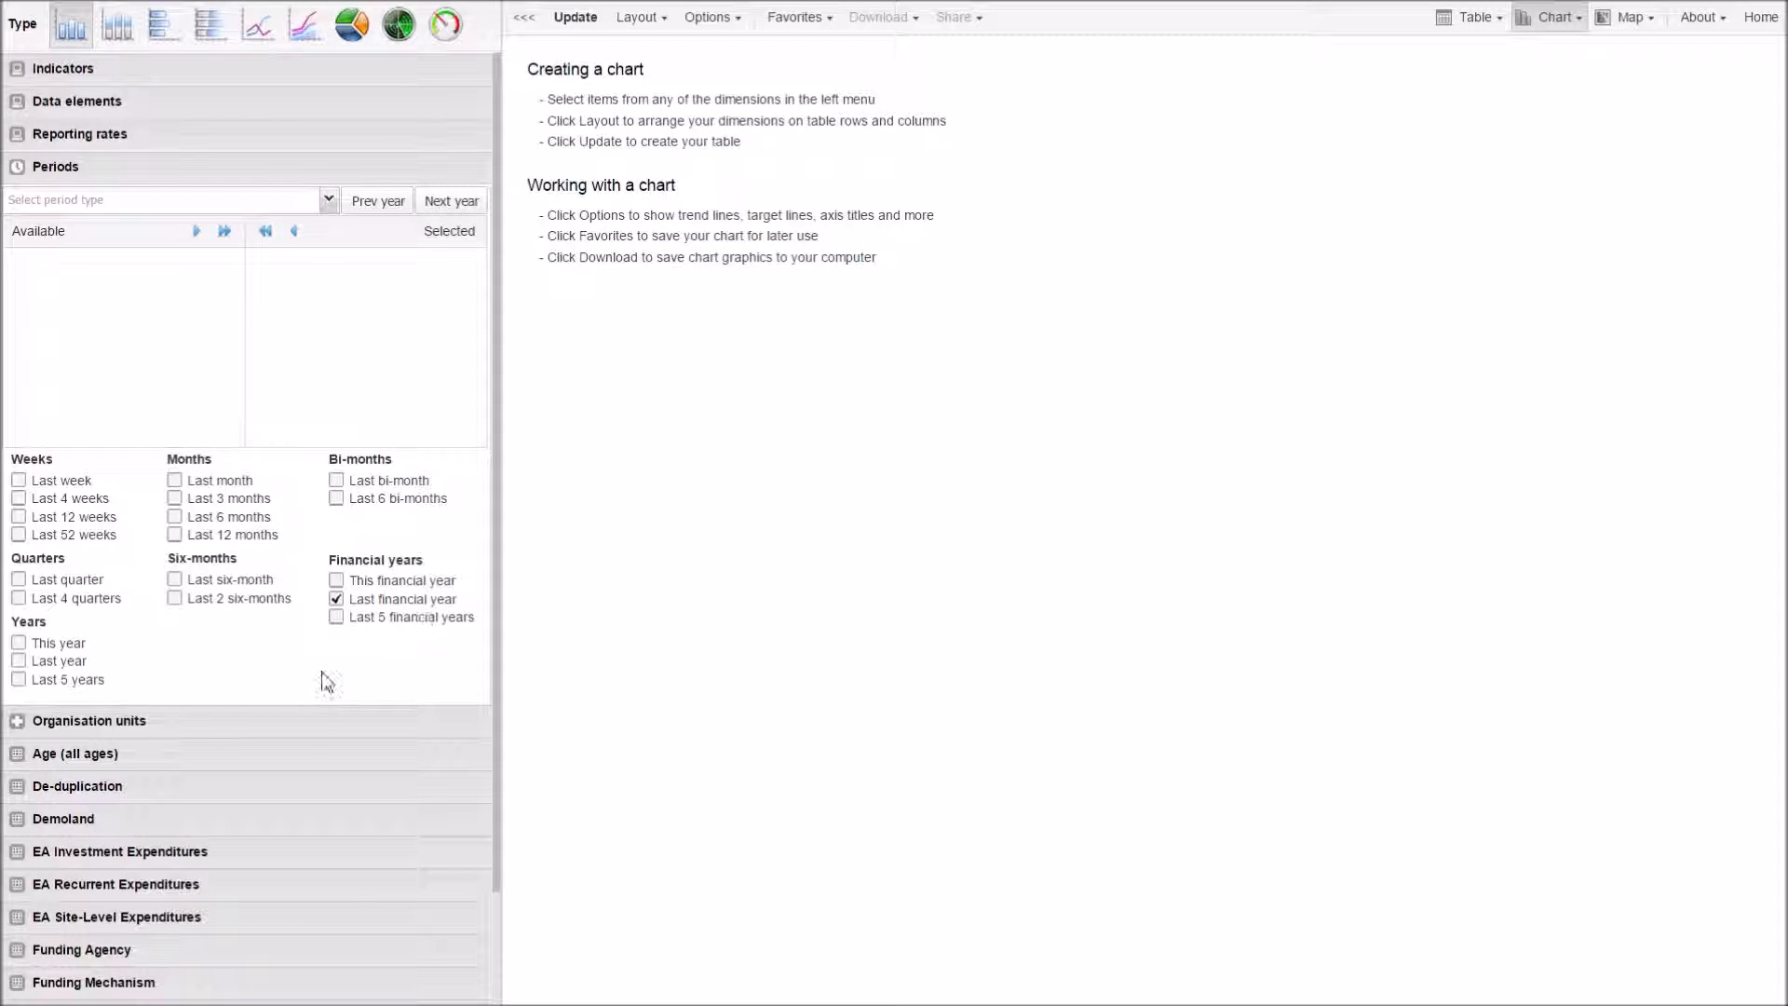
left_click(306, 725)
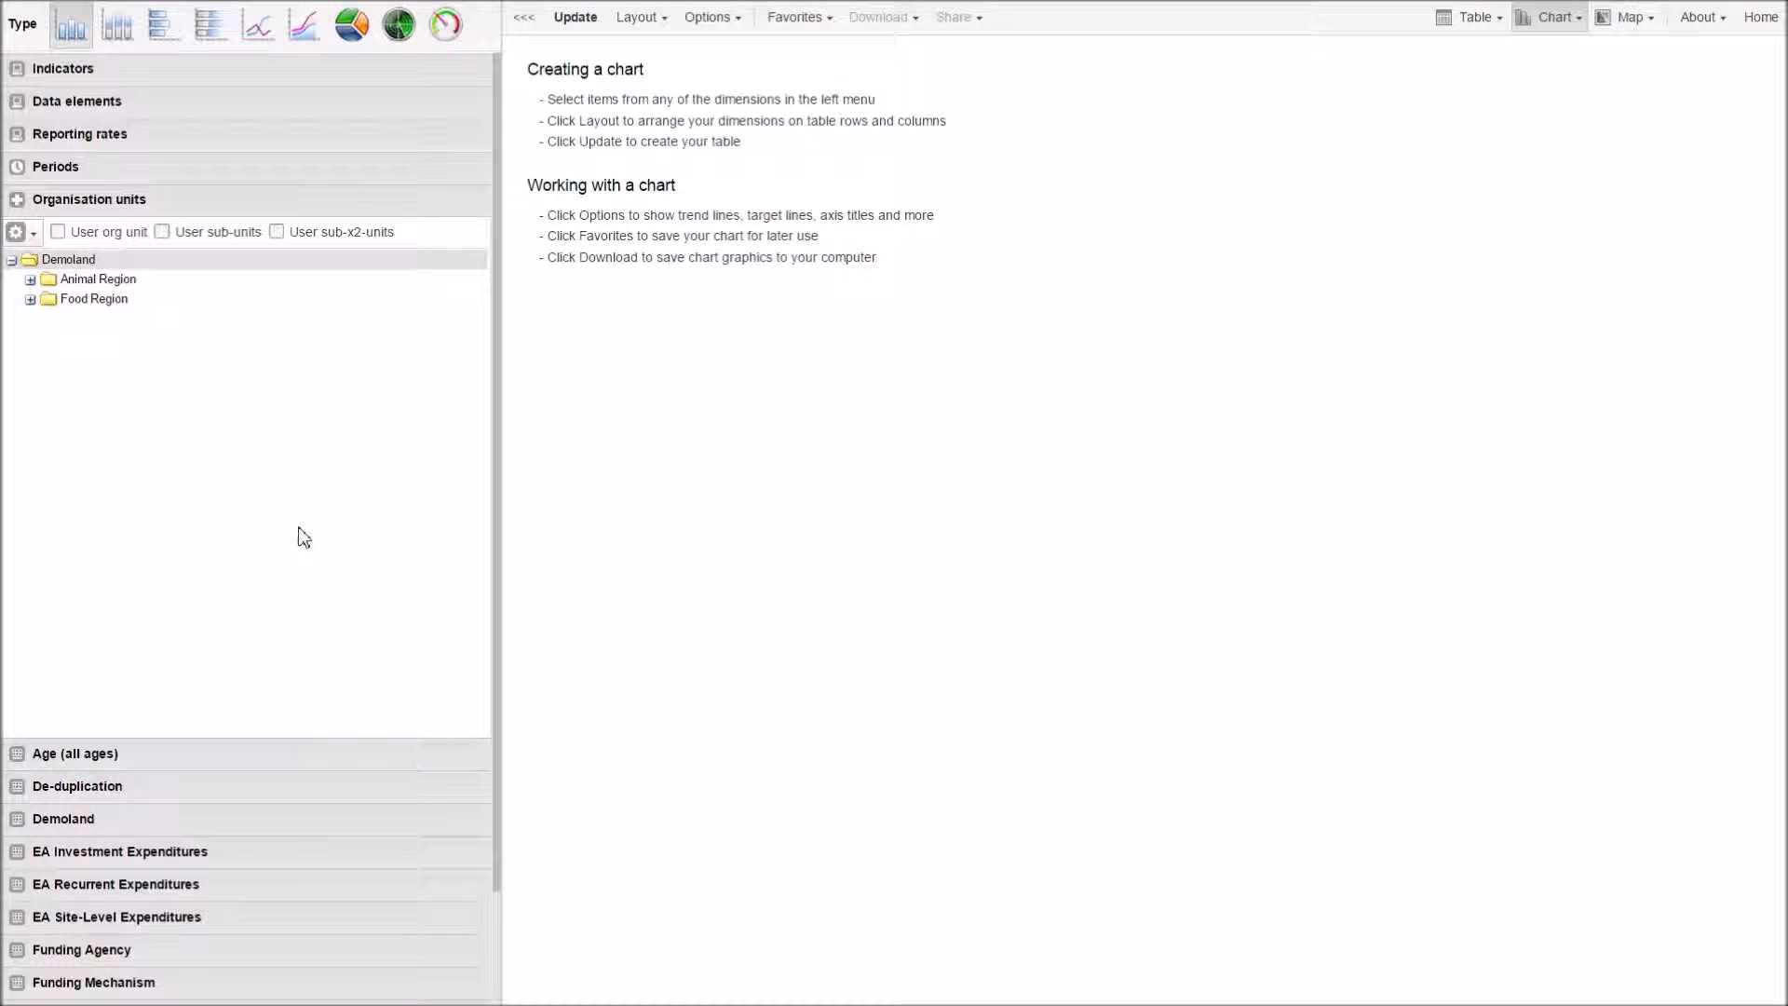
left_click(592, 19)
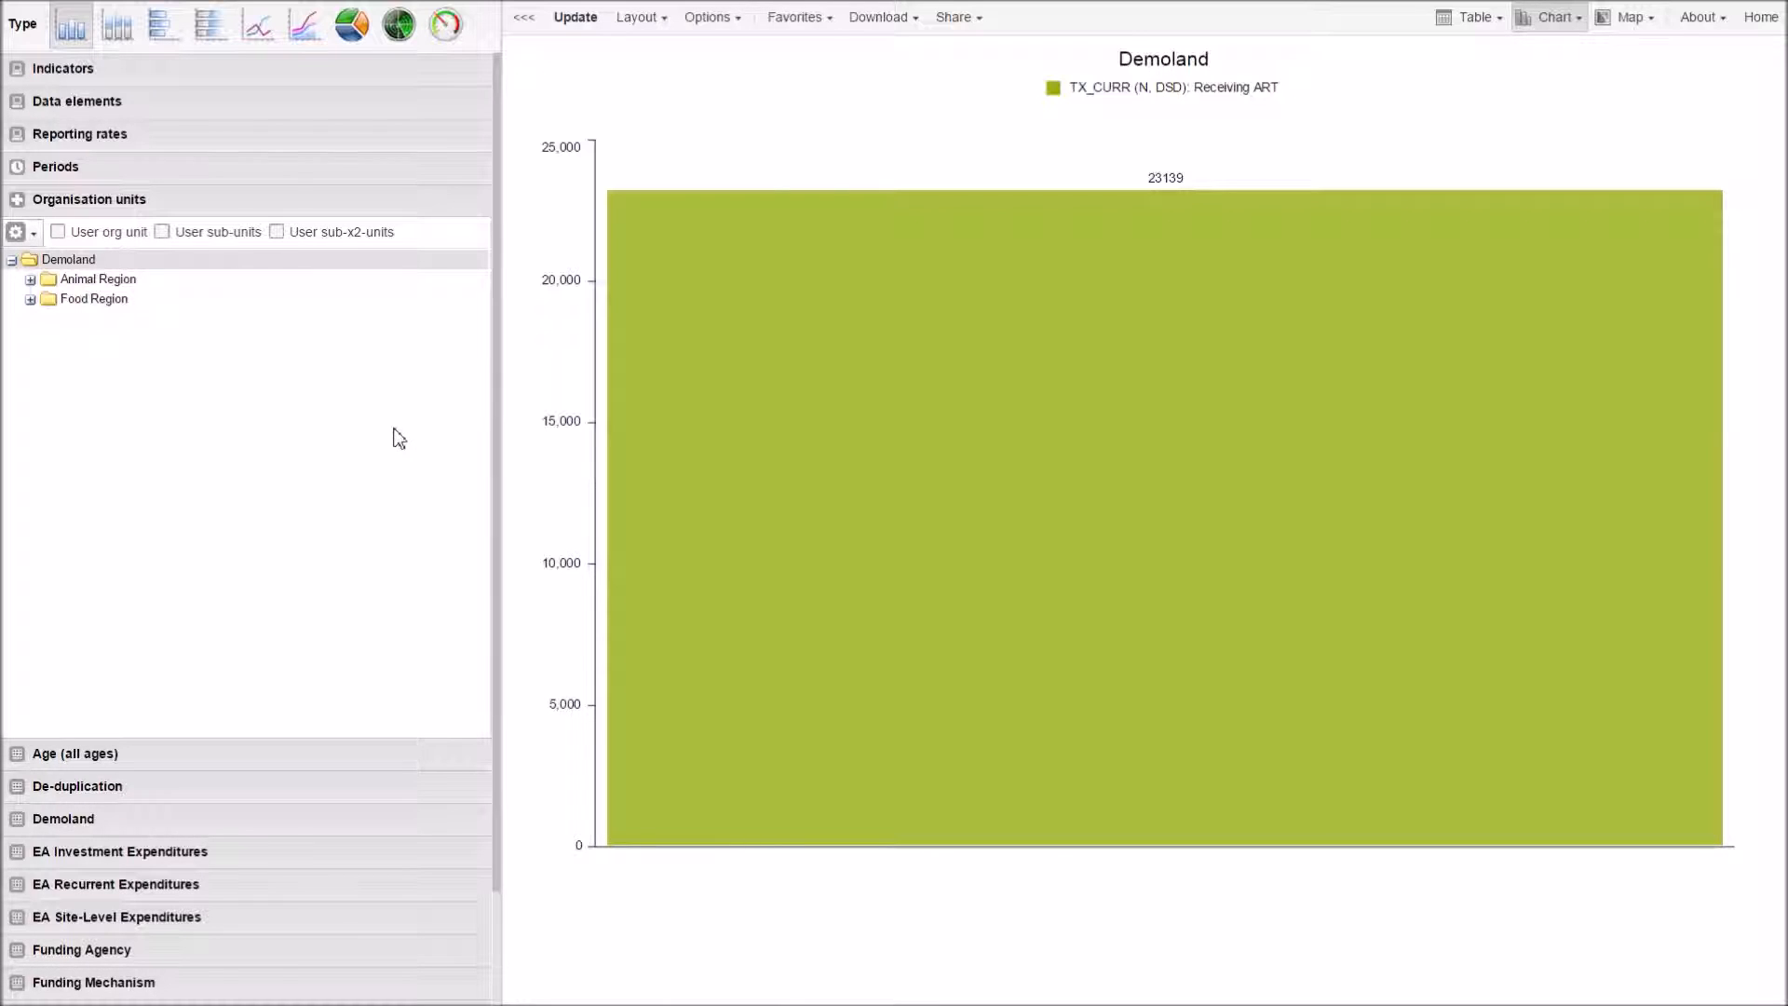
Step: Select the sub-units of Demoland, Animal Region and Food Region, and update the chart
right_click(83, 263)
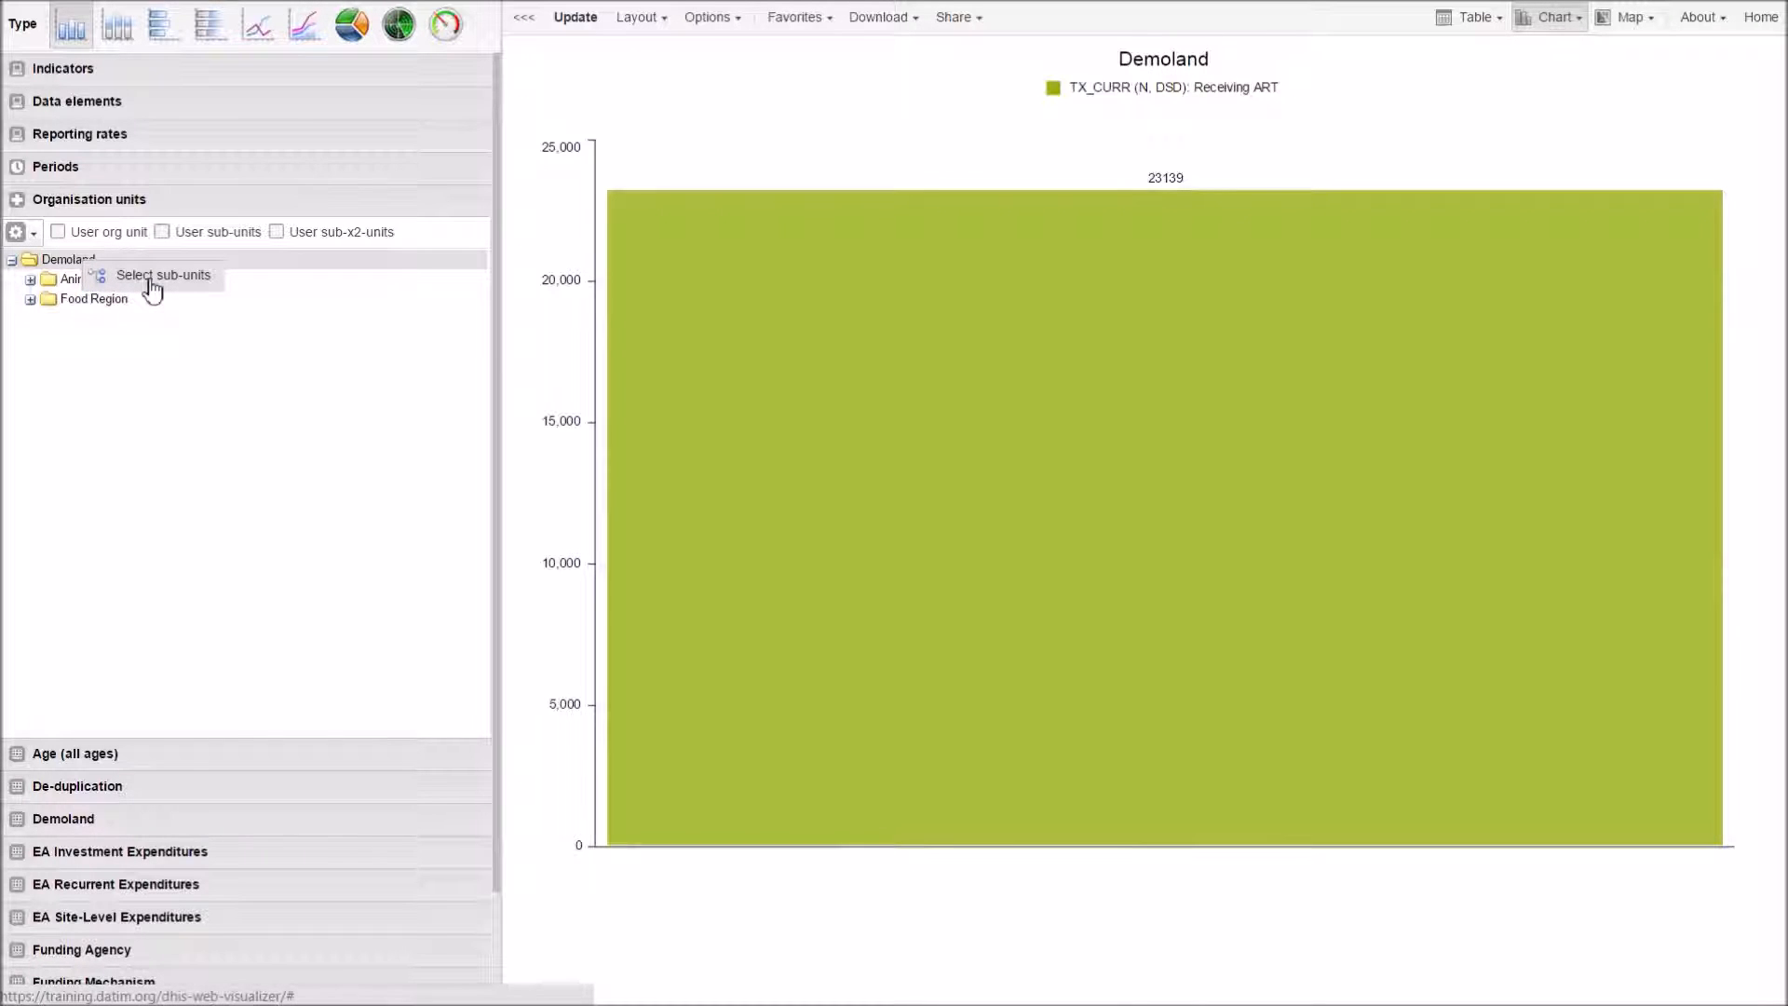
left_click(152, 291)
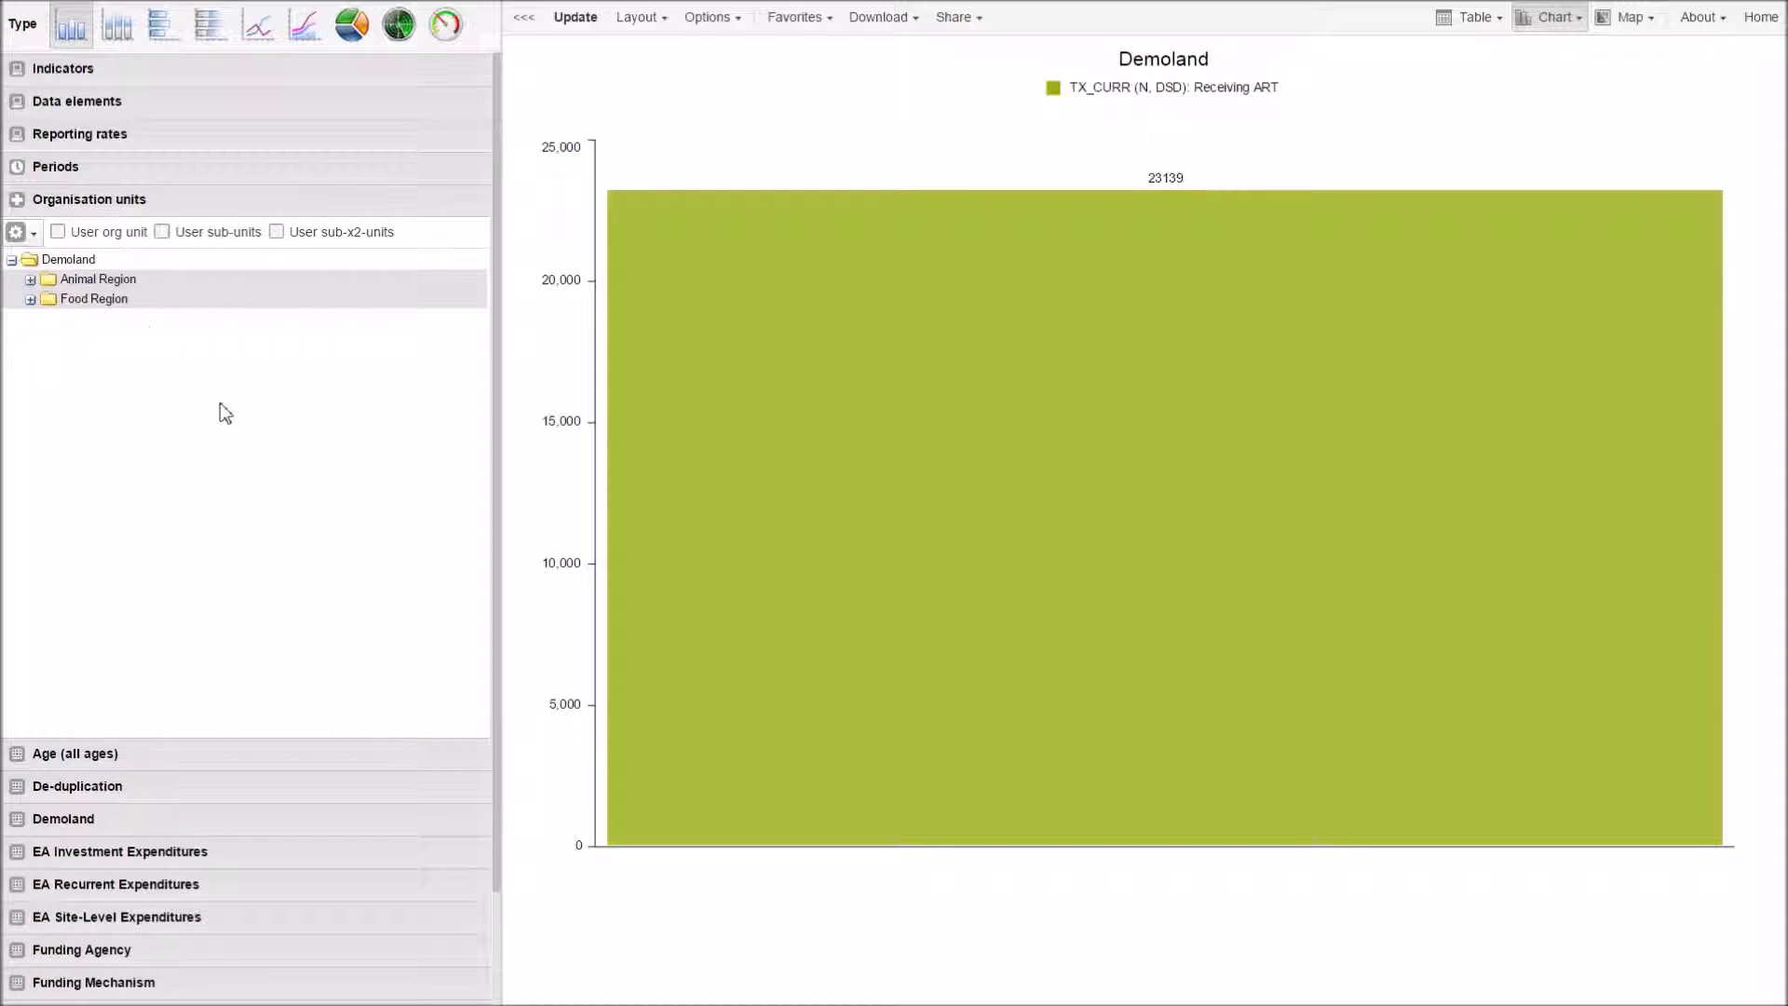
left_click(571, 28)
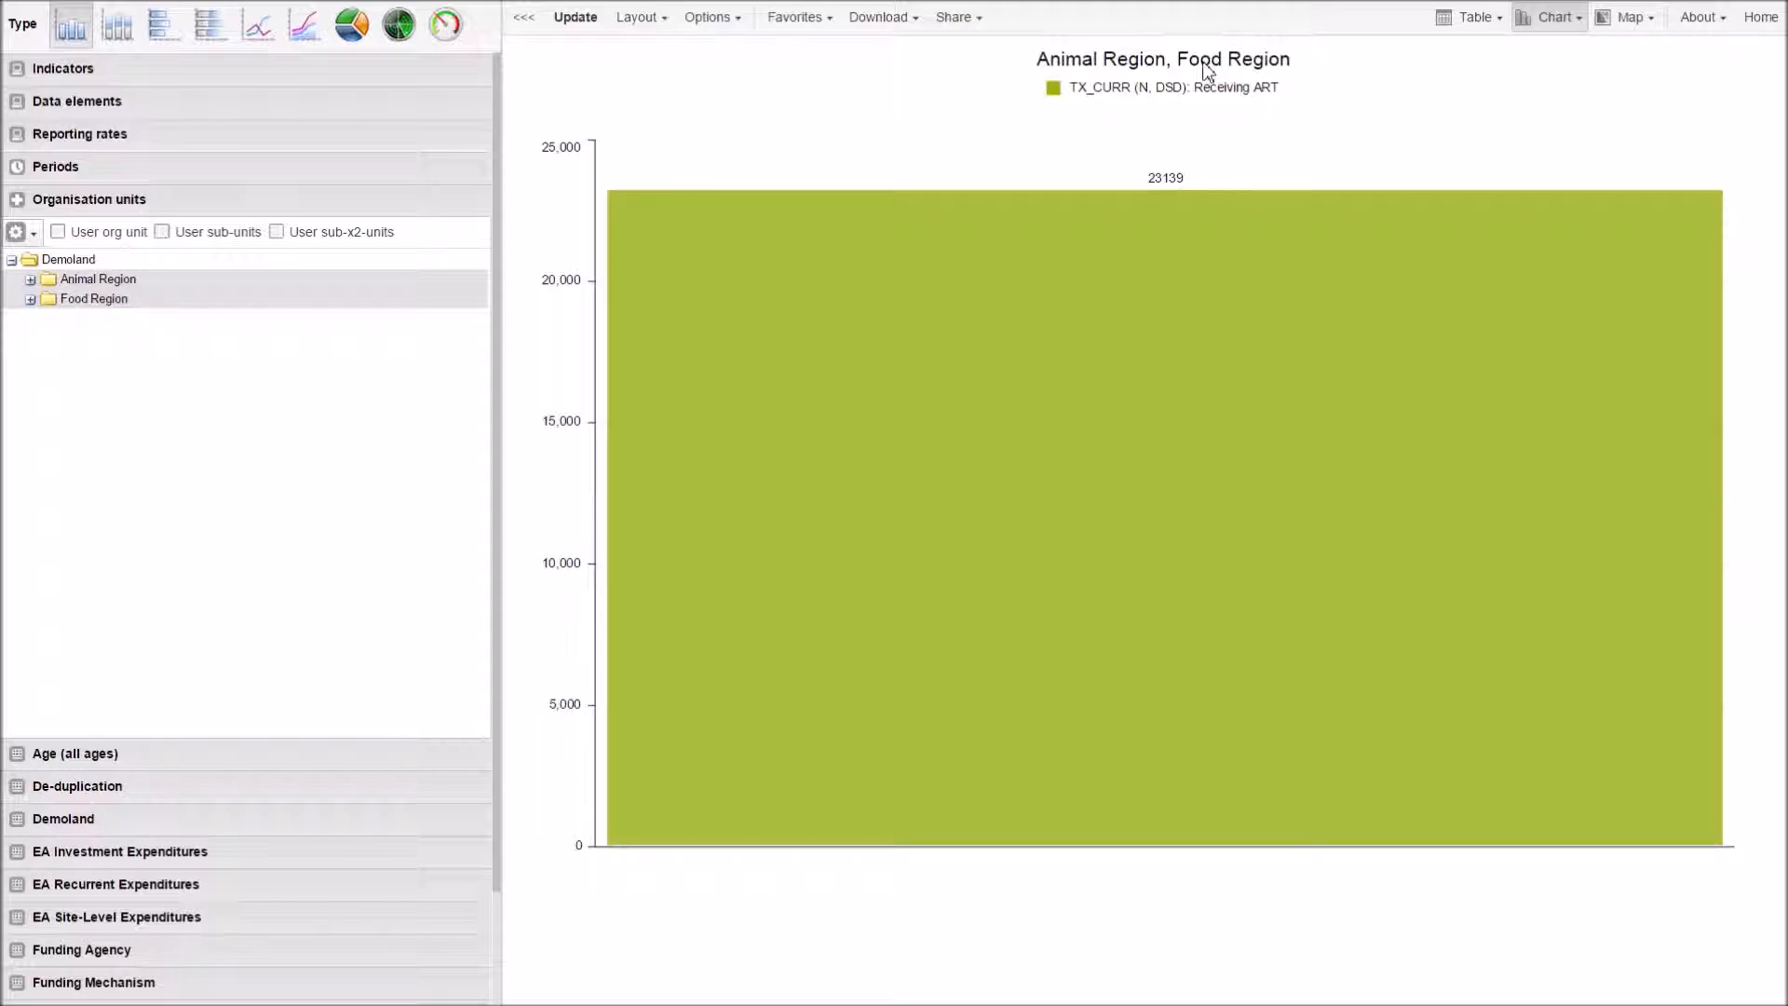
Step: Arrange the chart layout with organisation units as category, period as filter and data as series, and update the chart
left_click(641, 17)
left_click_drag(828, 113, 880, 406)
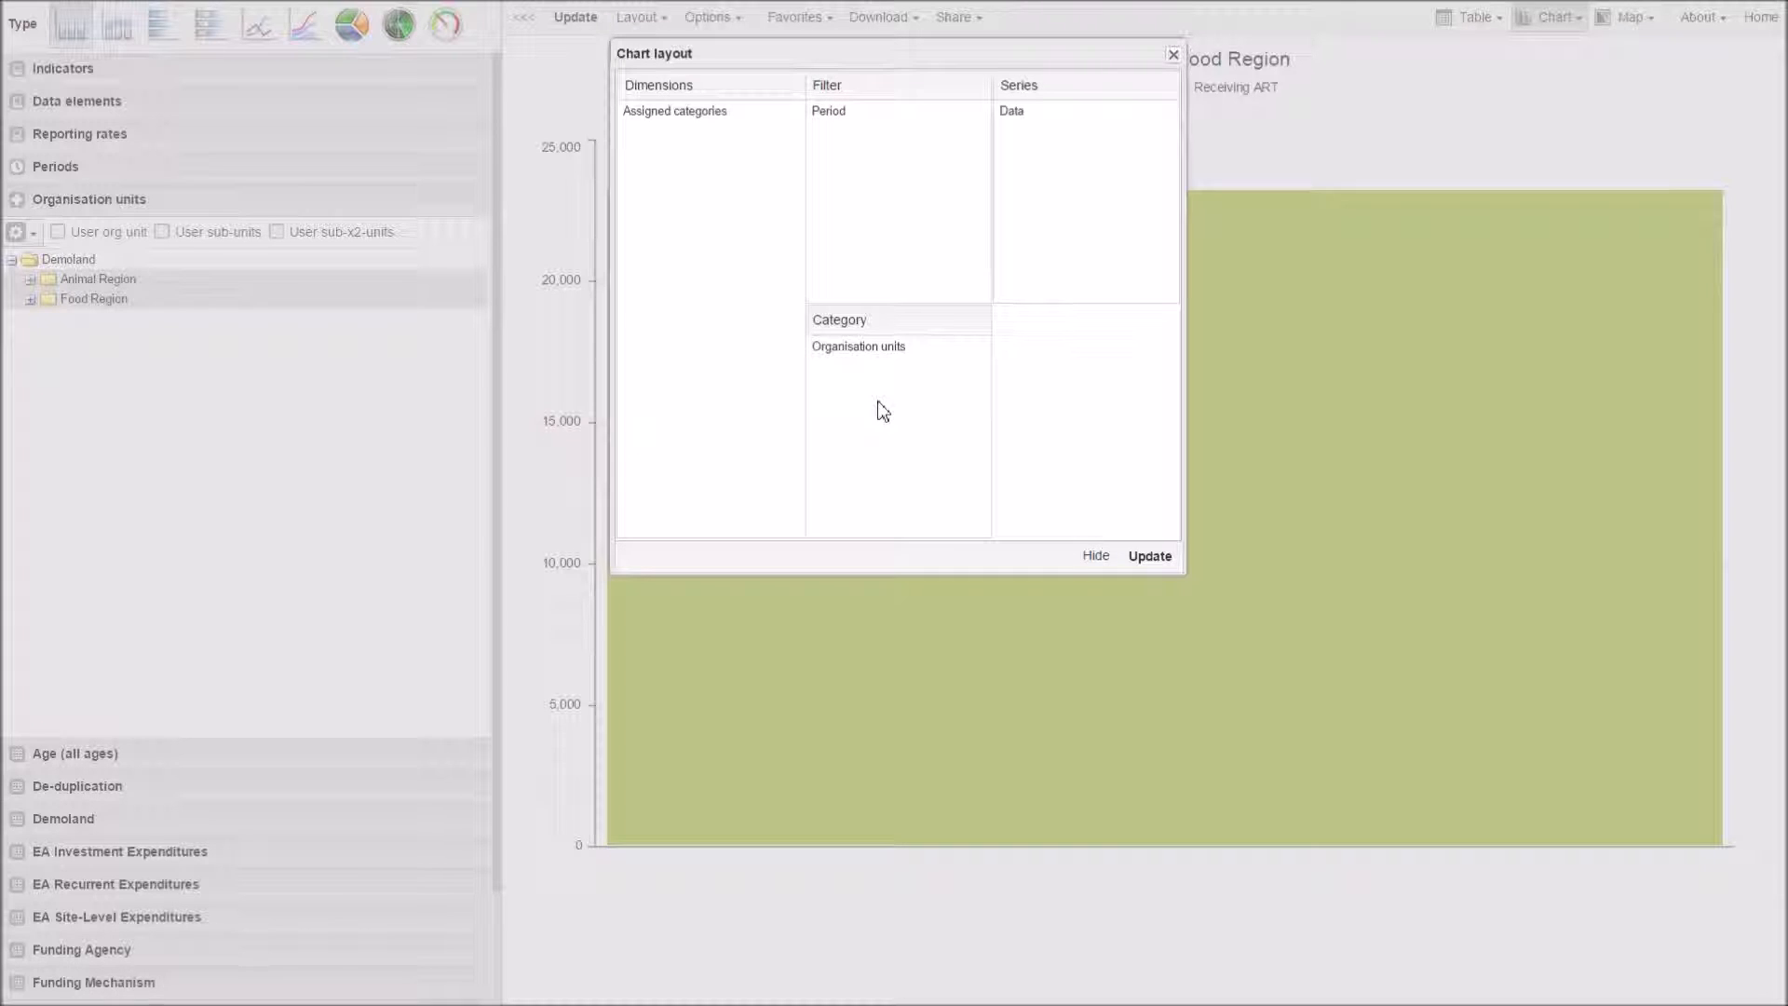
left_click(1155, 558)
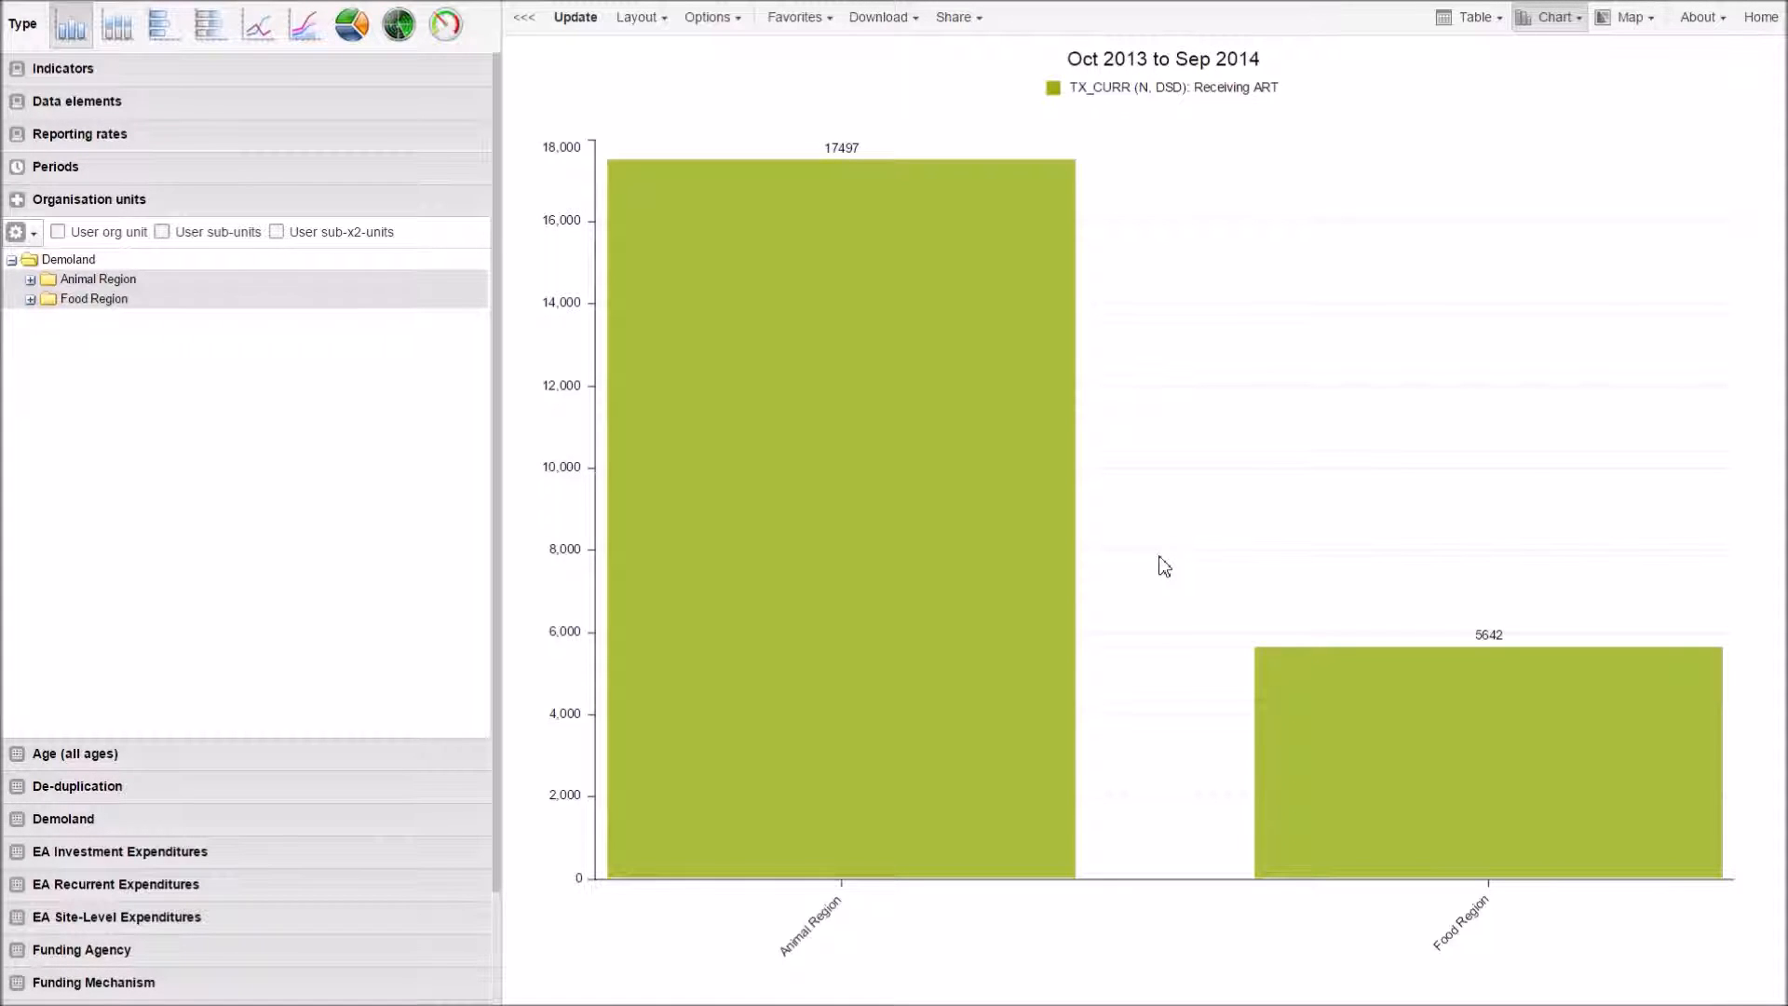
Step: Select all districts of Animal Region as organisation units and update the chart
right_click(116, 291)
left_click(184, 304)
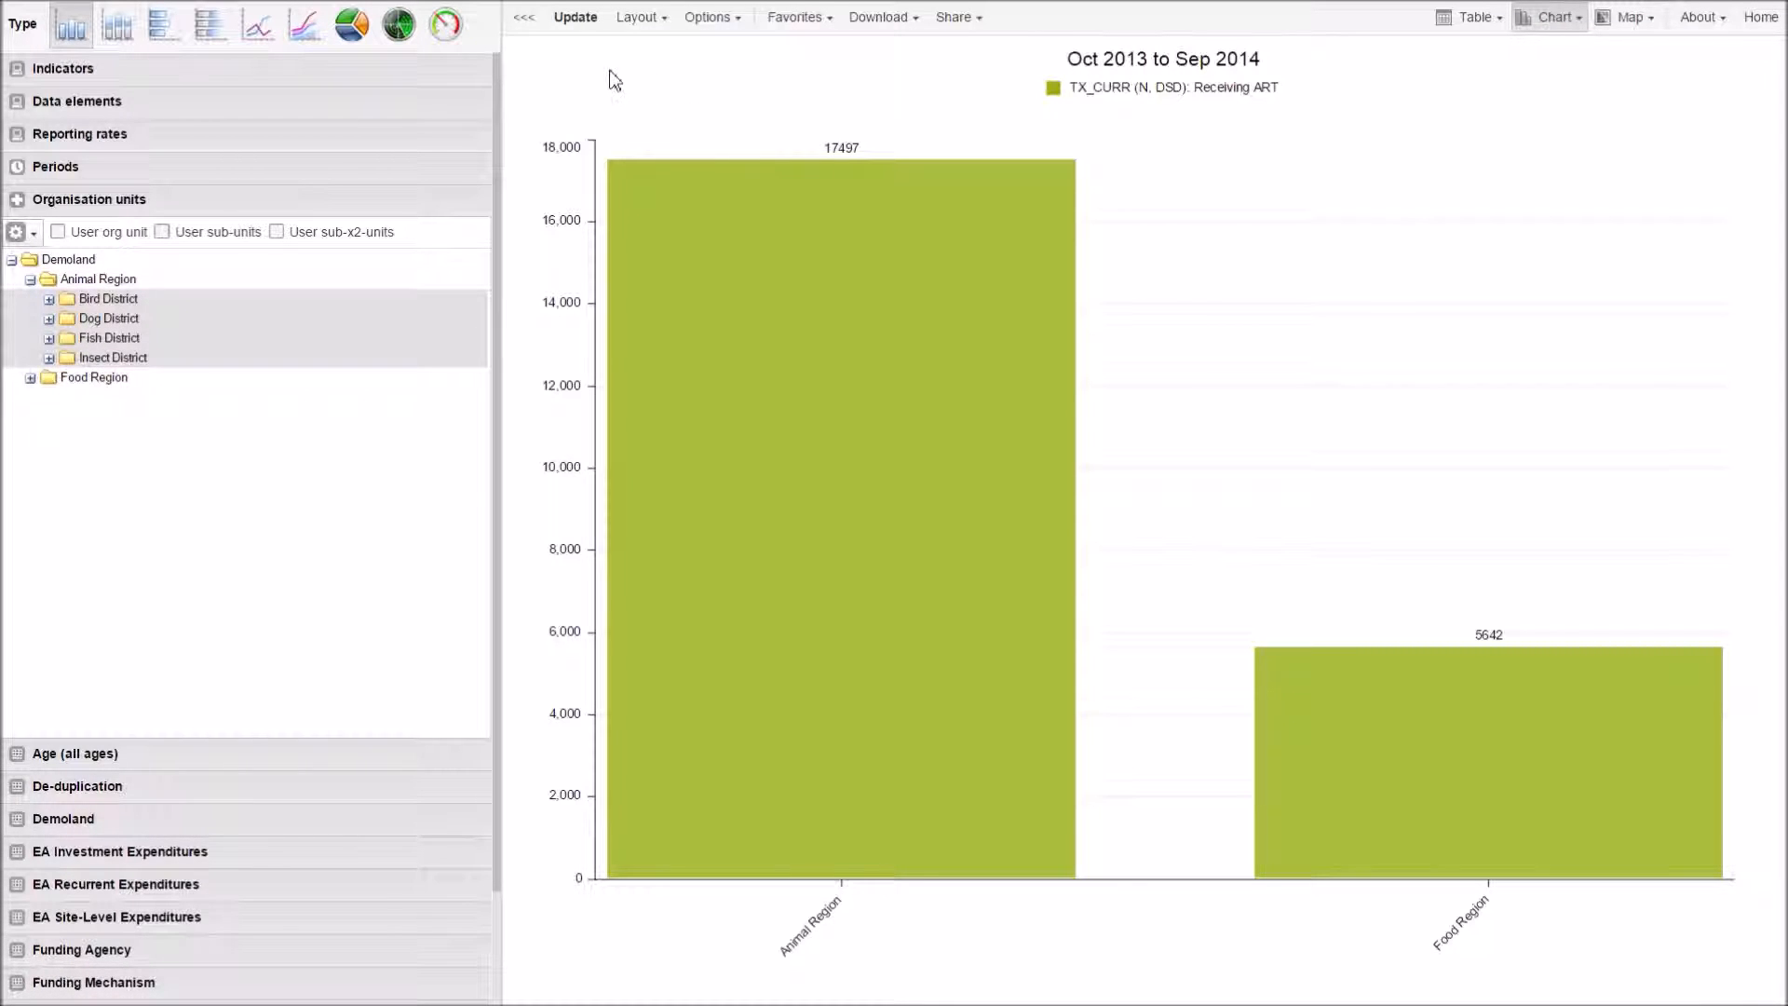
left_click(569, 25)
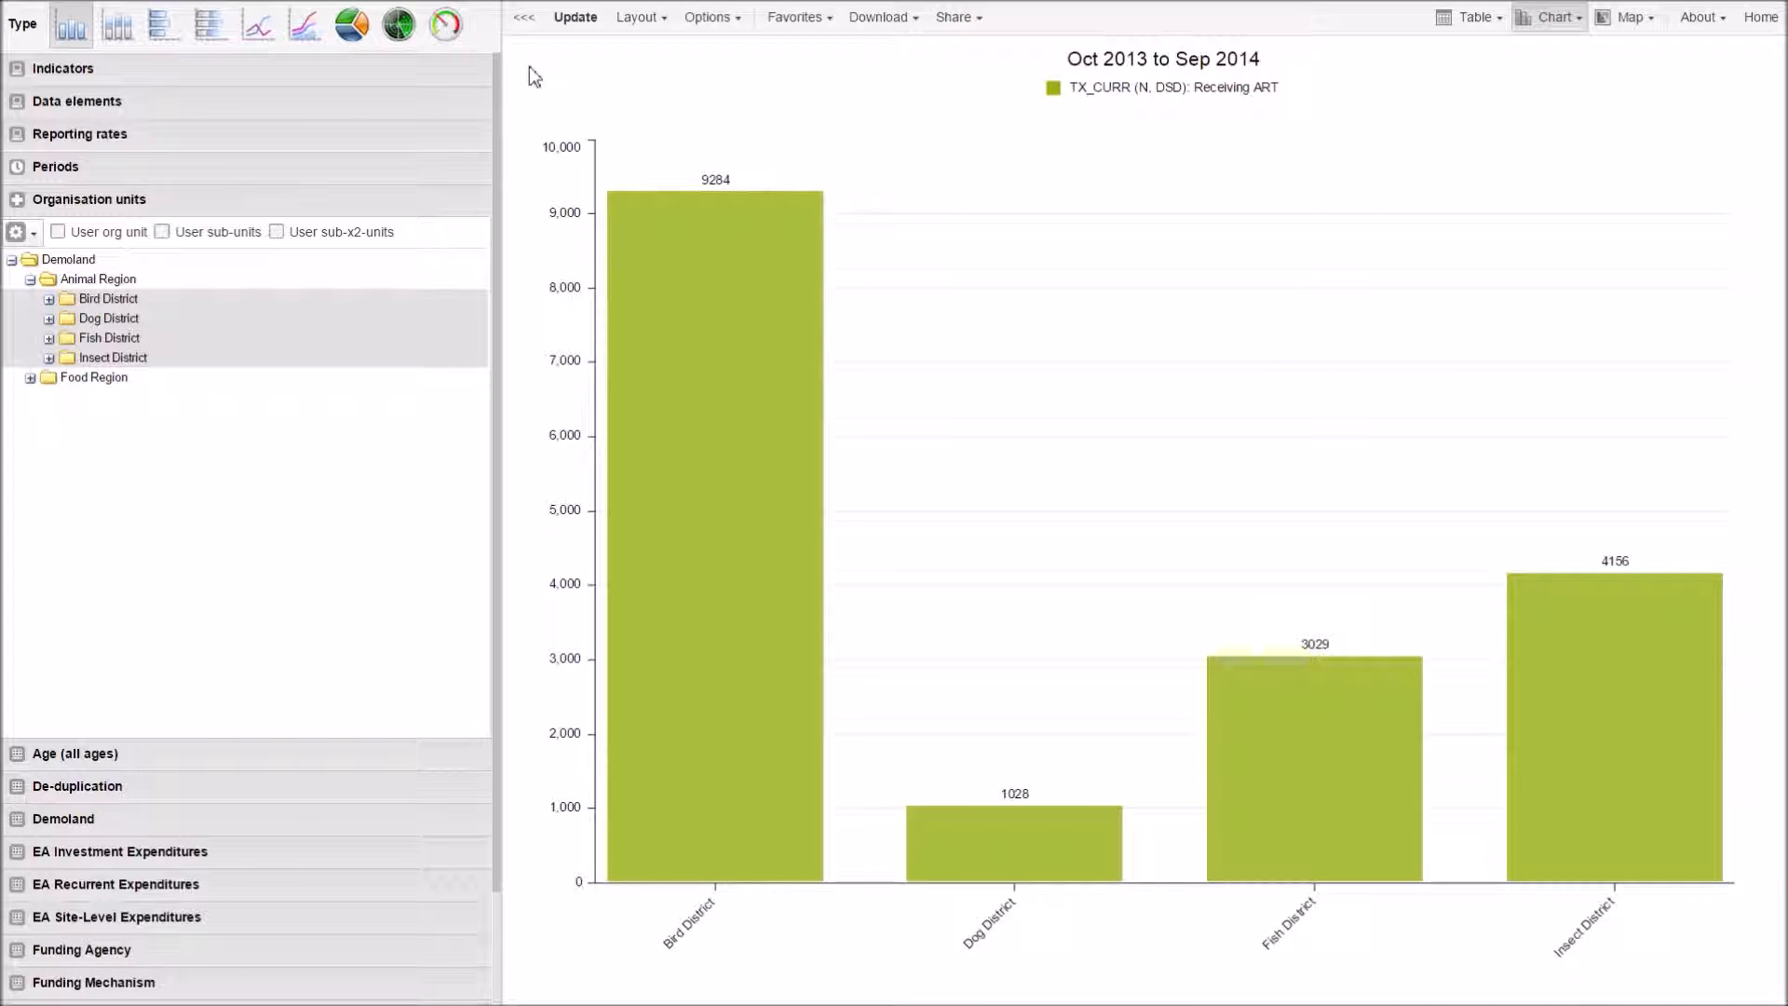
Step: Select all sites of Bird District as organisation units and update the chart
right_click(116, 305)
left_click(156, 313)
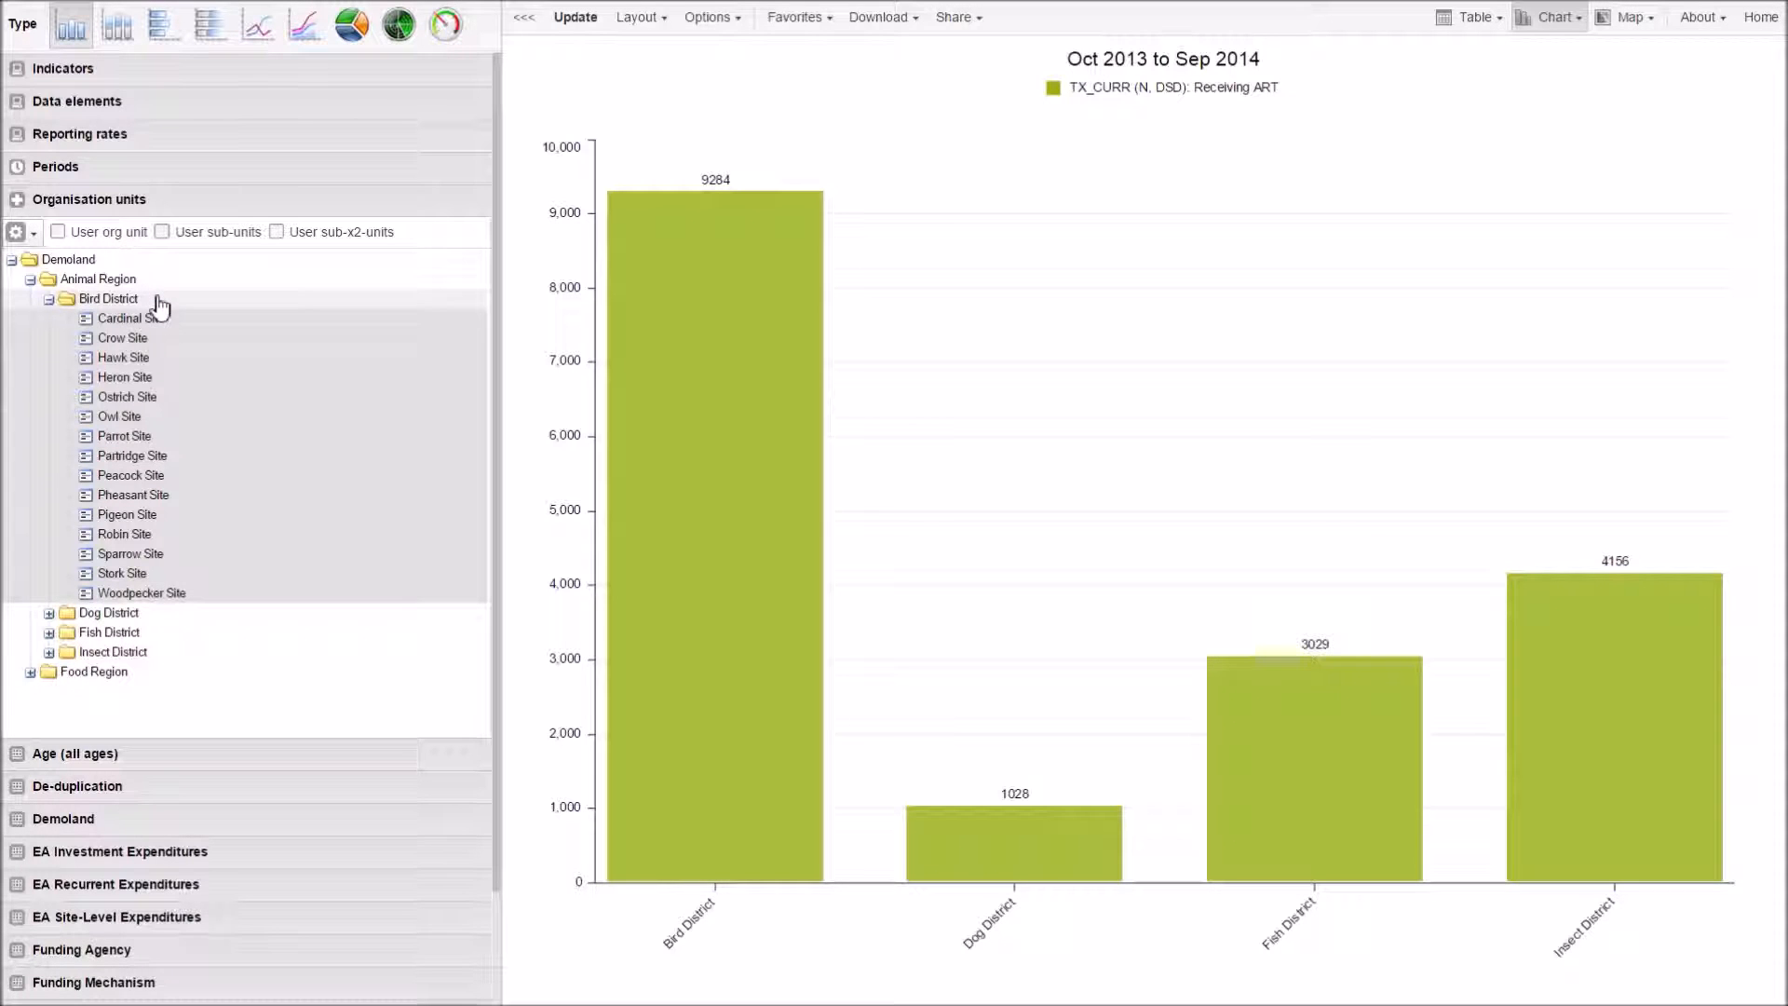
left_click(581, 24)
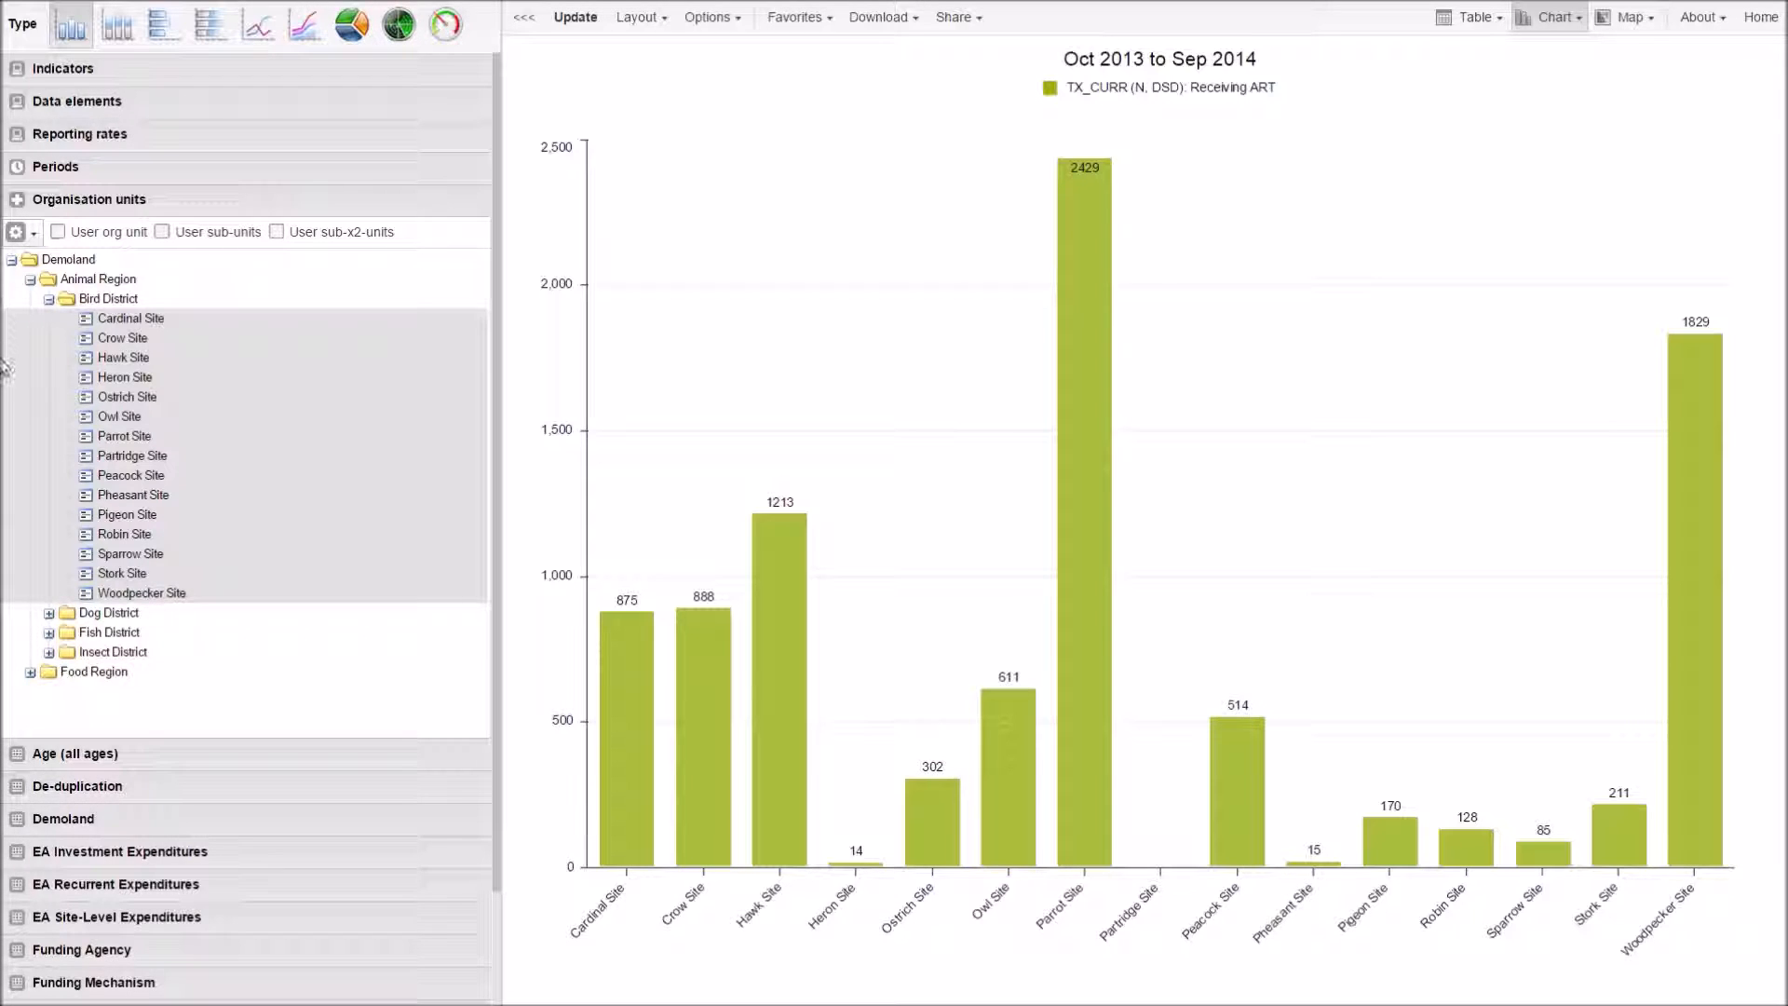
Step: Collapse Bird District and Animal Region in the organisation unit tree and select Demoland
left_click(47, 299)
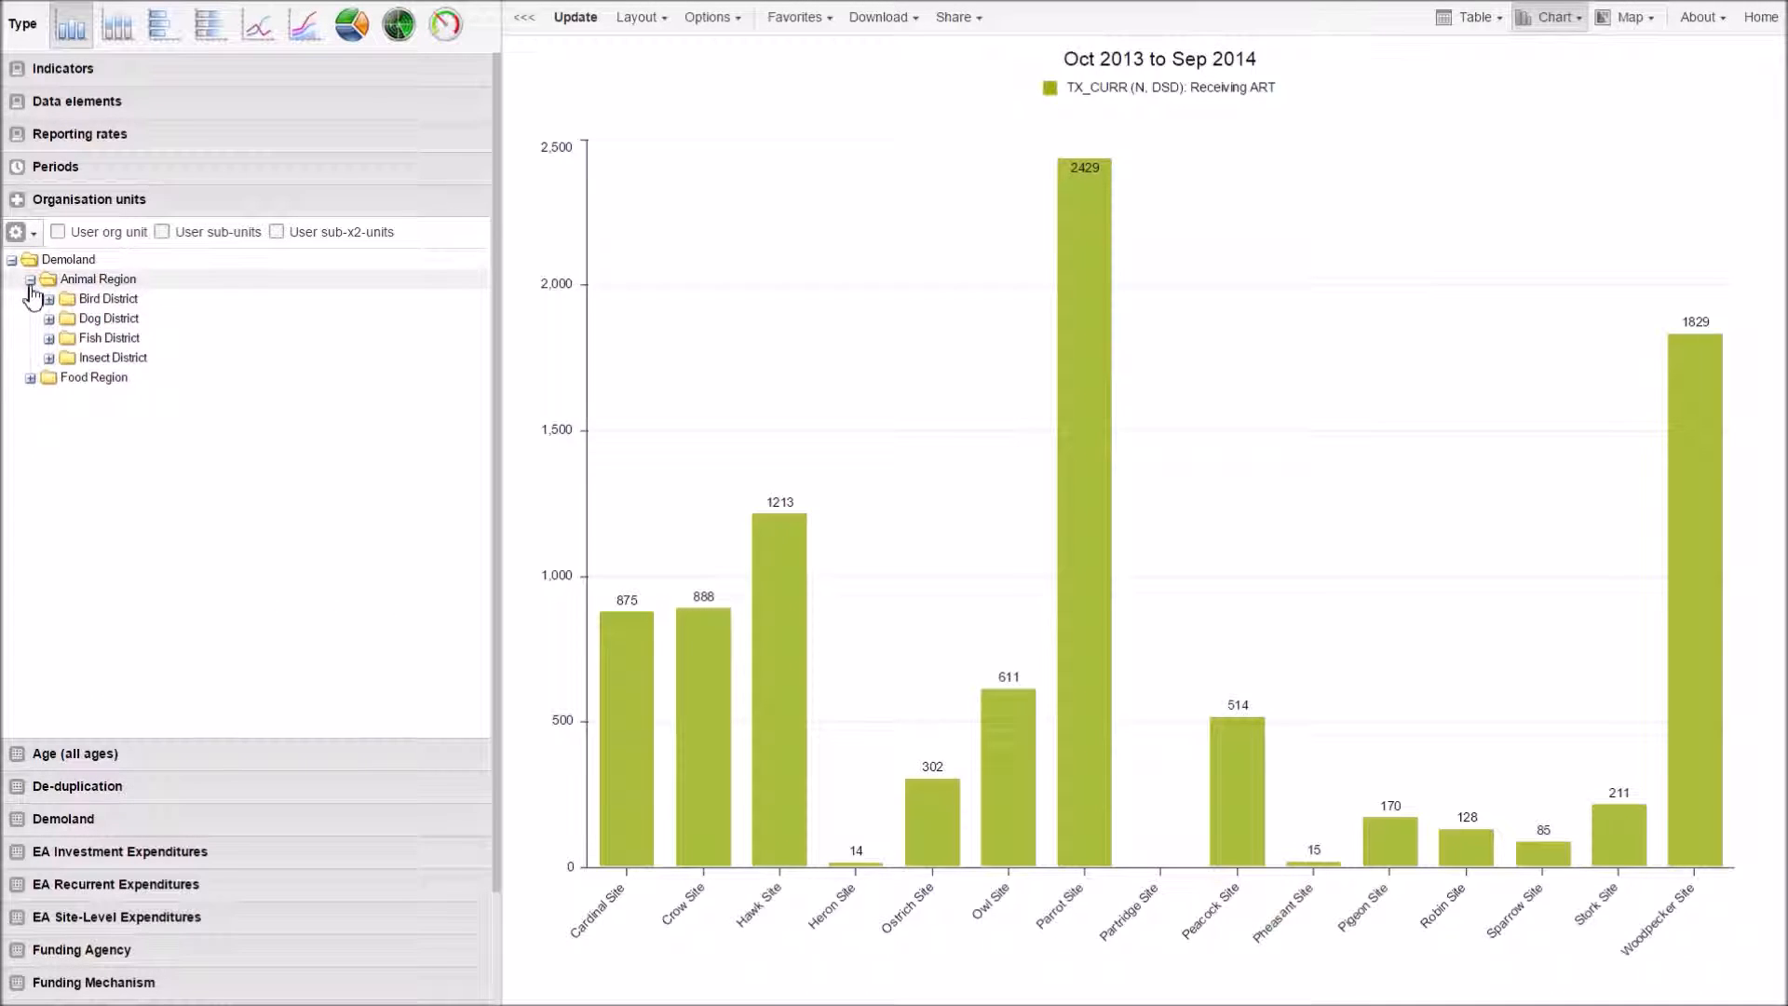
left_click(30, 280)
left_click(82, 261)
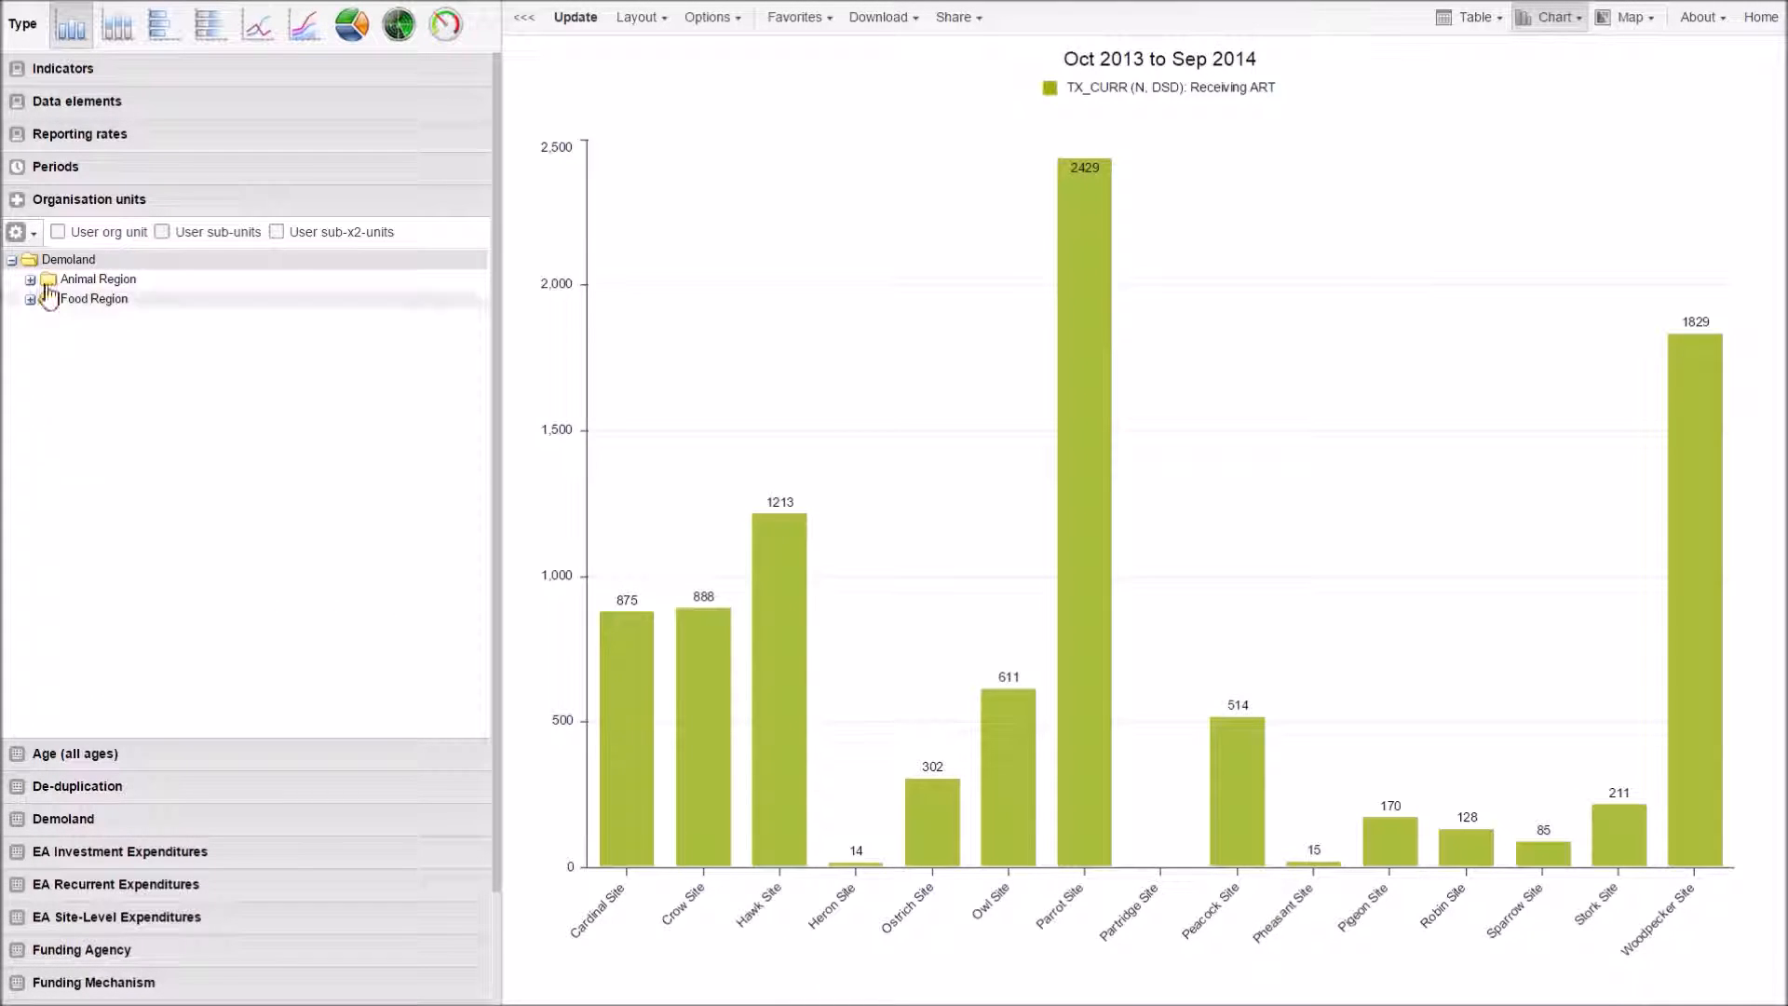
Step: Switch organisation unit selection to levels, choose In-country level 4 for Demoland, and update the chart
left_click(33, 235)
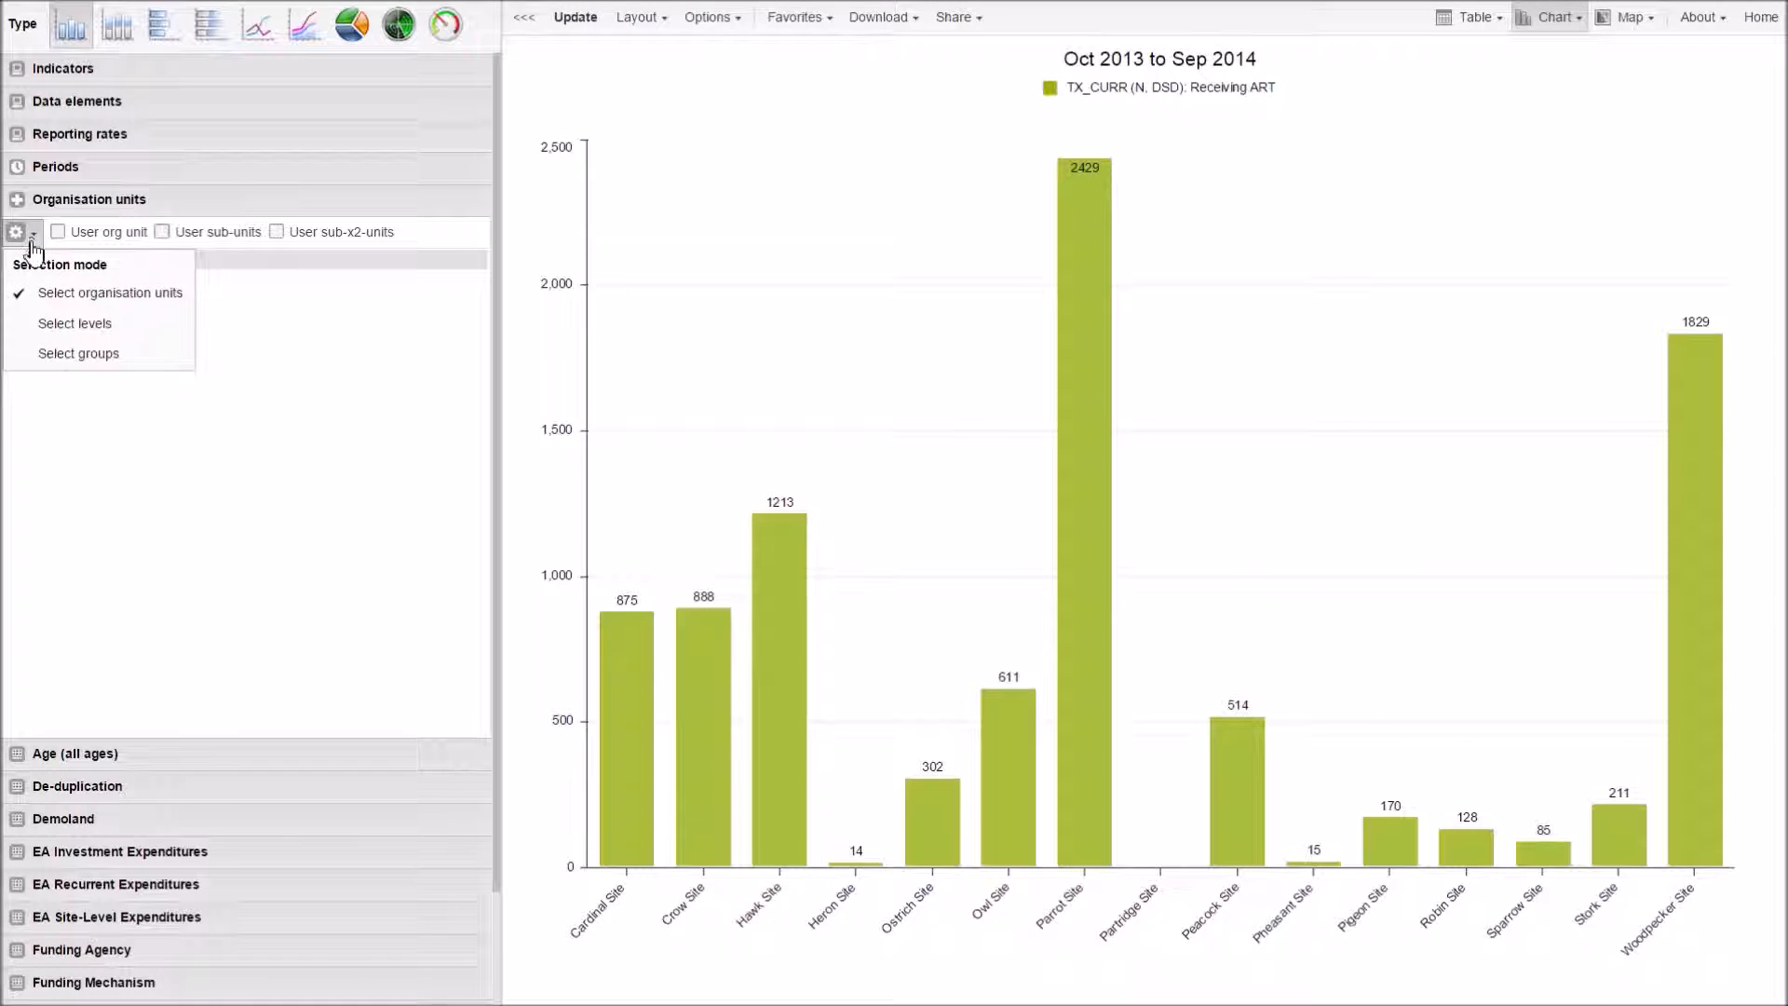
left_click(97, 324)
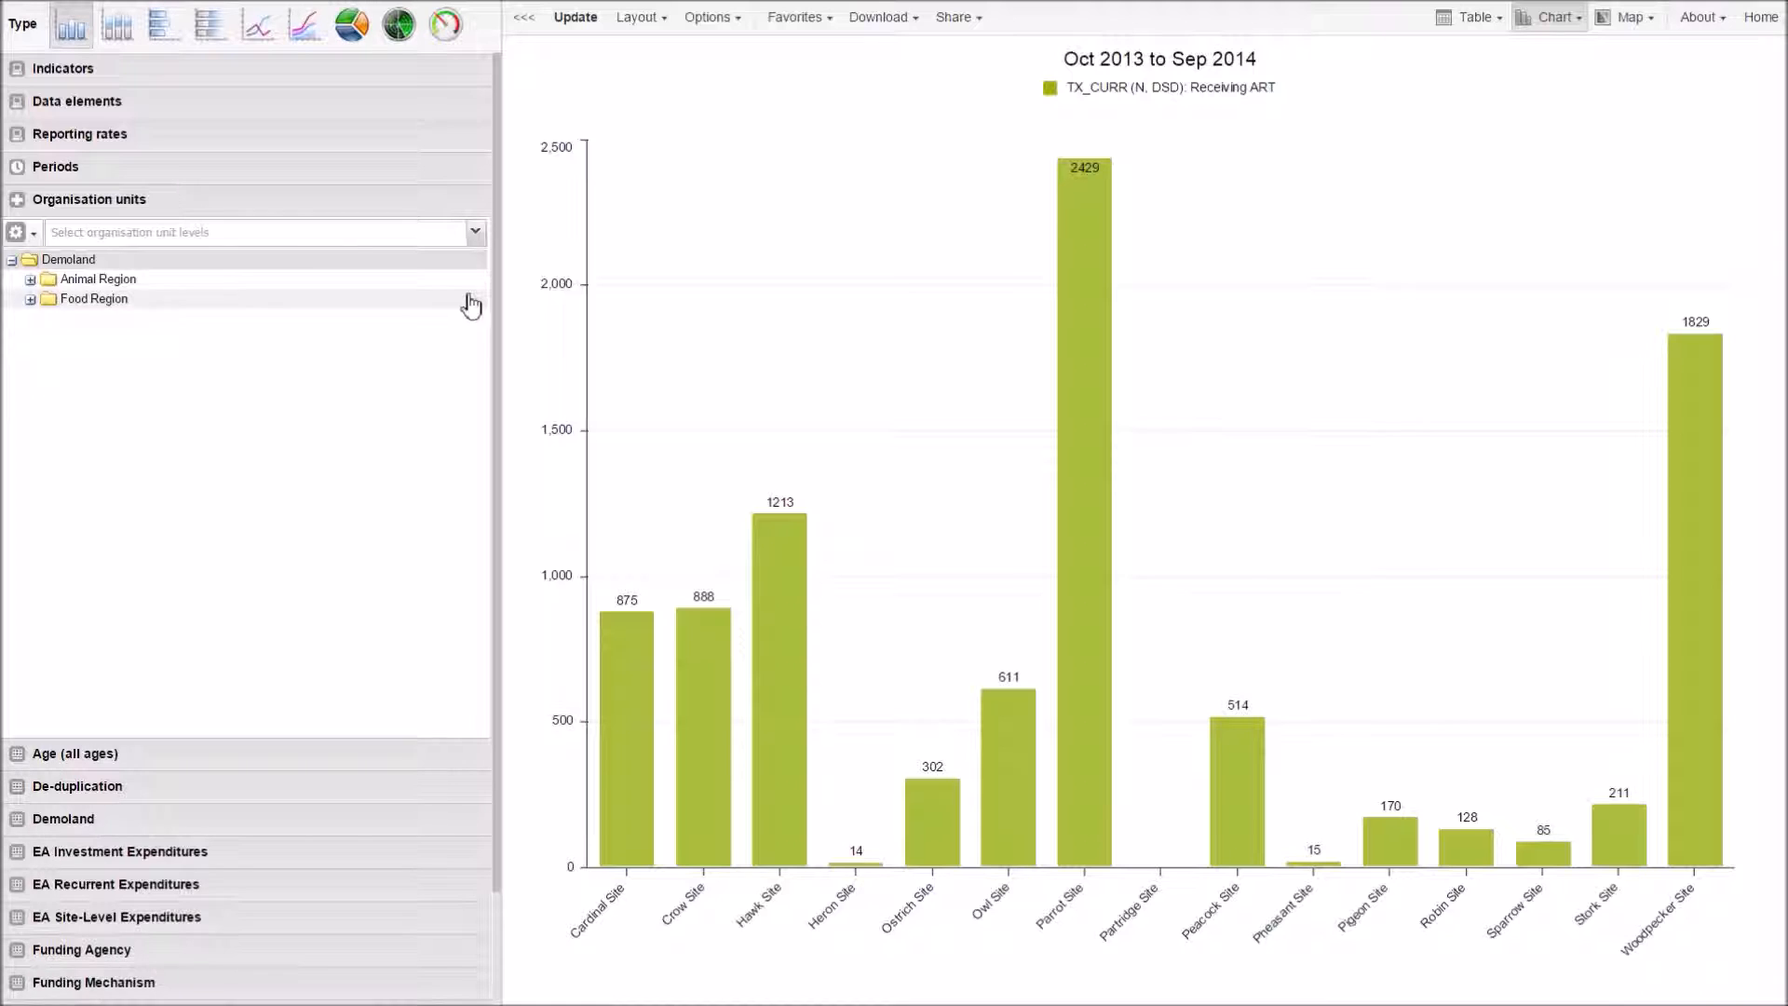
left_click(477, 234)
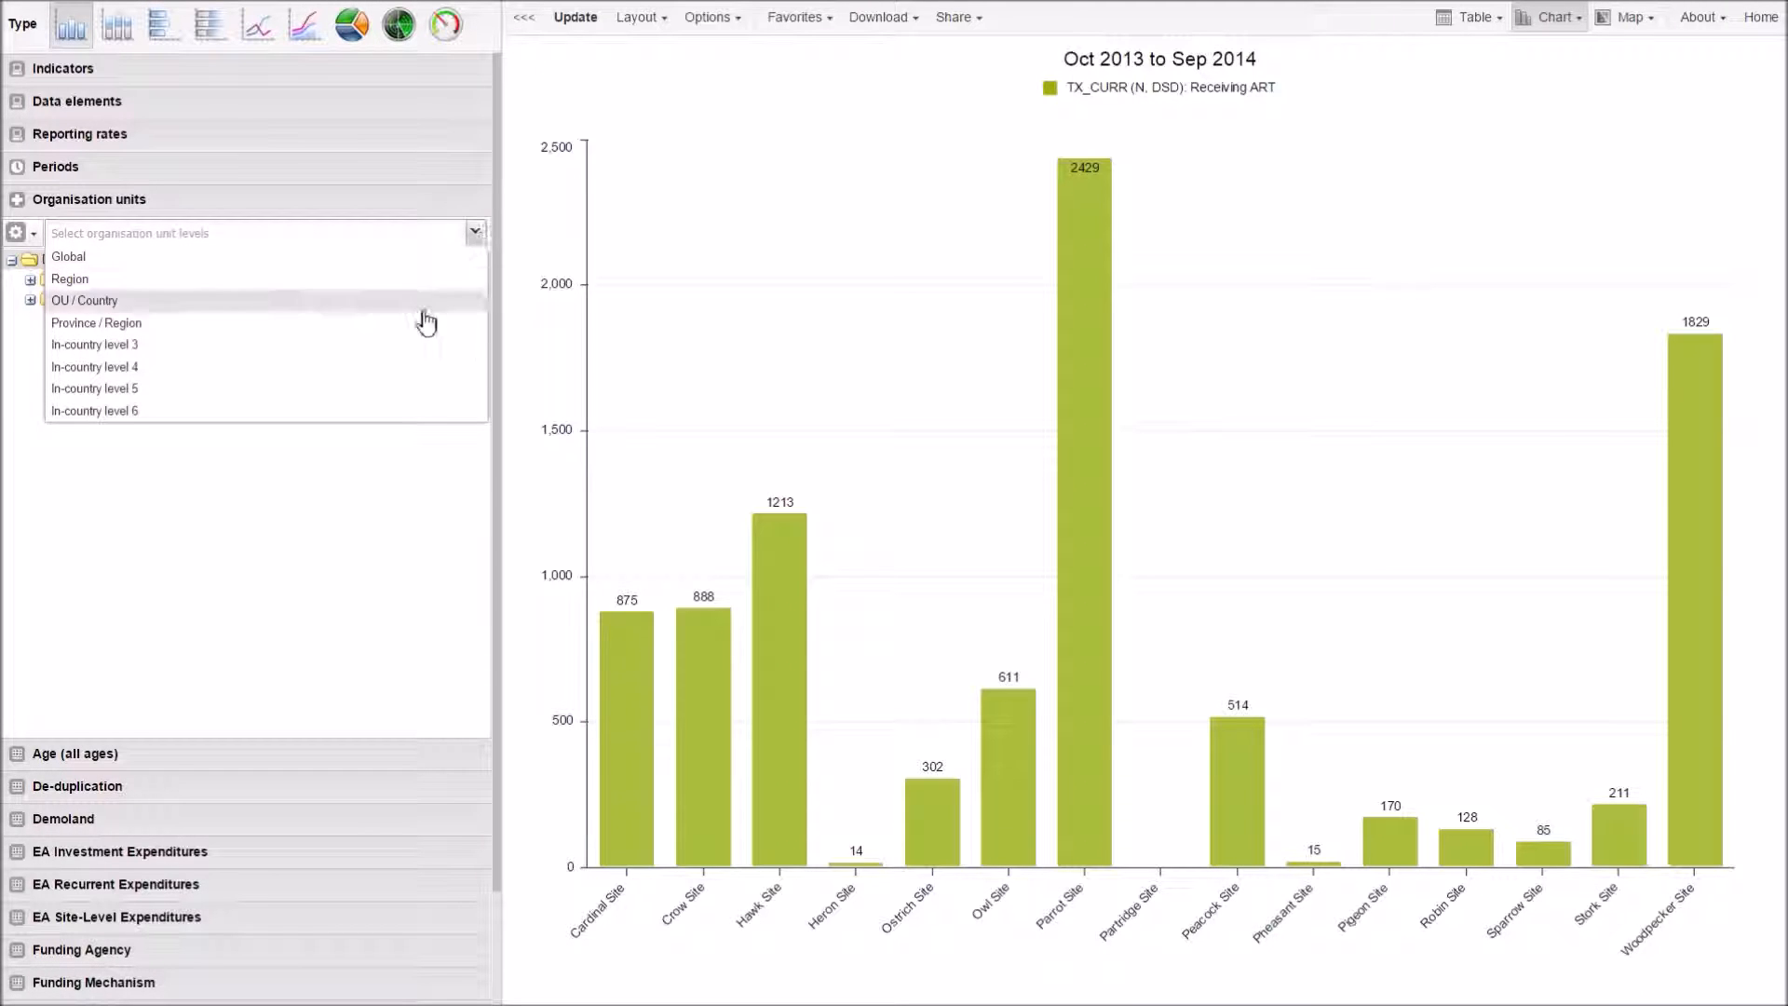
left_click(383, 374)
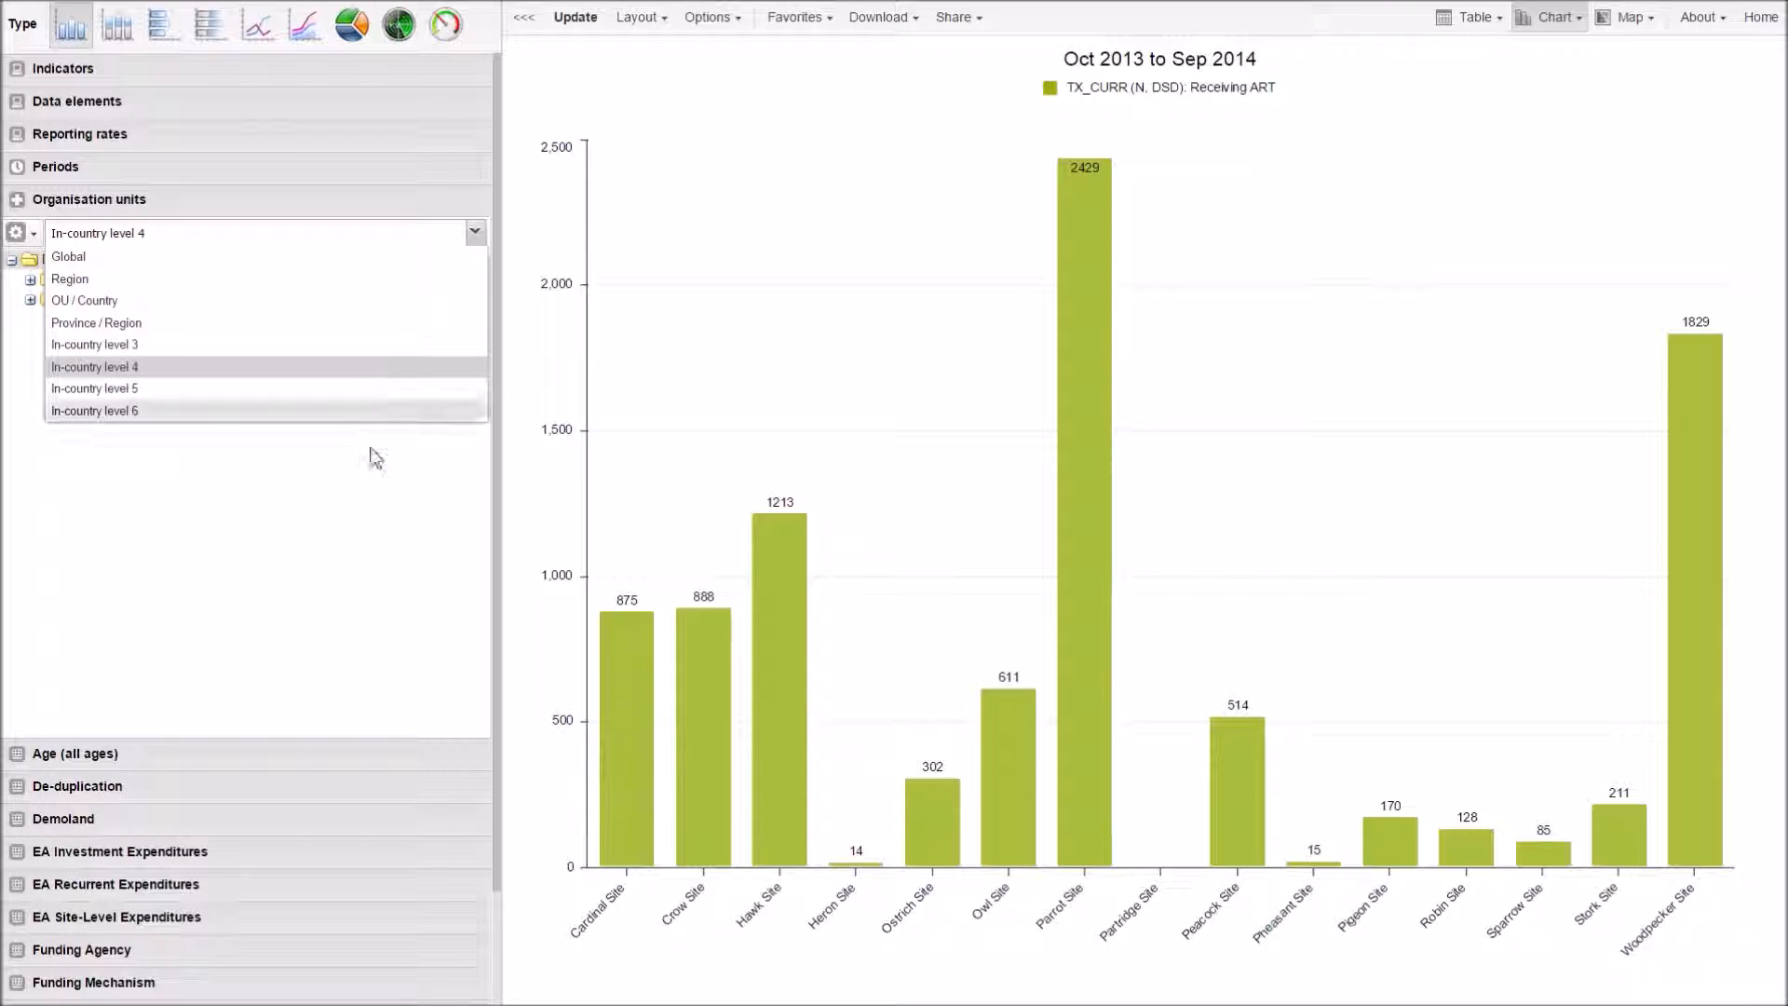
left_click(352, 533)
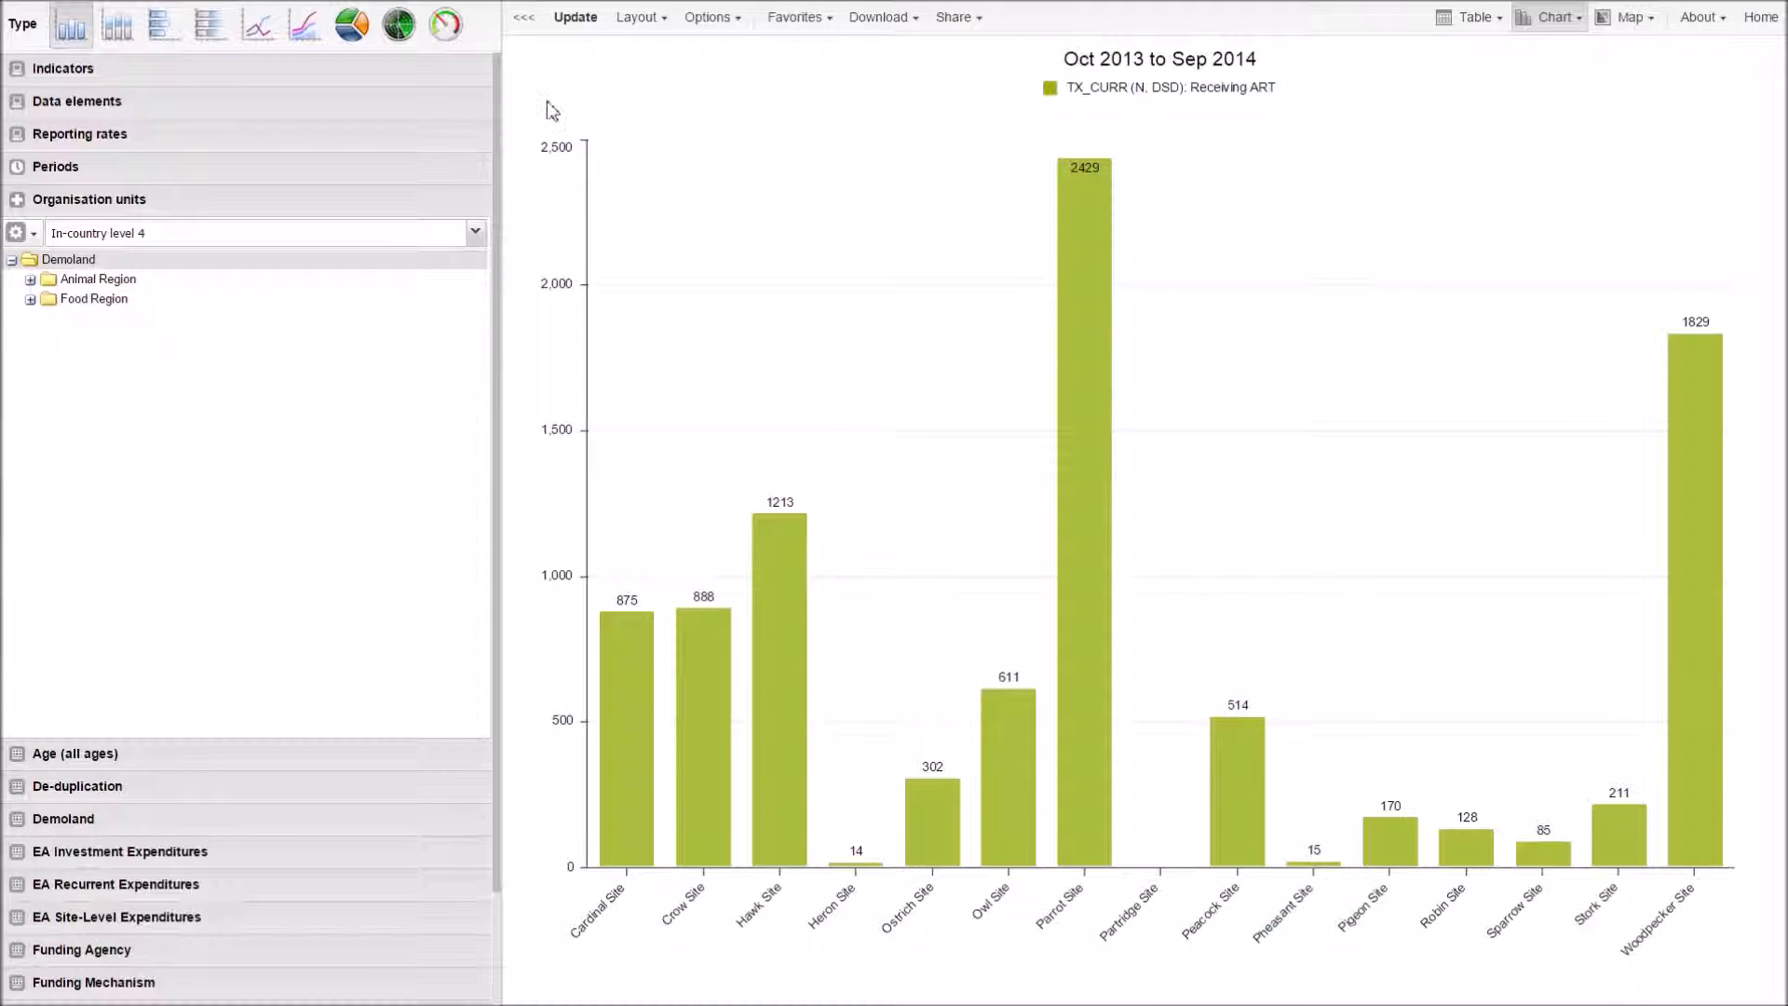
left_click(575, 21)
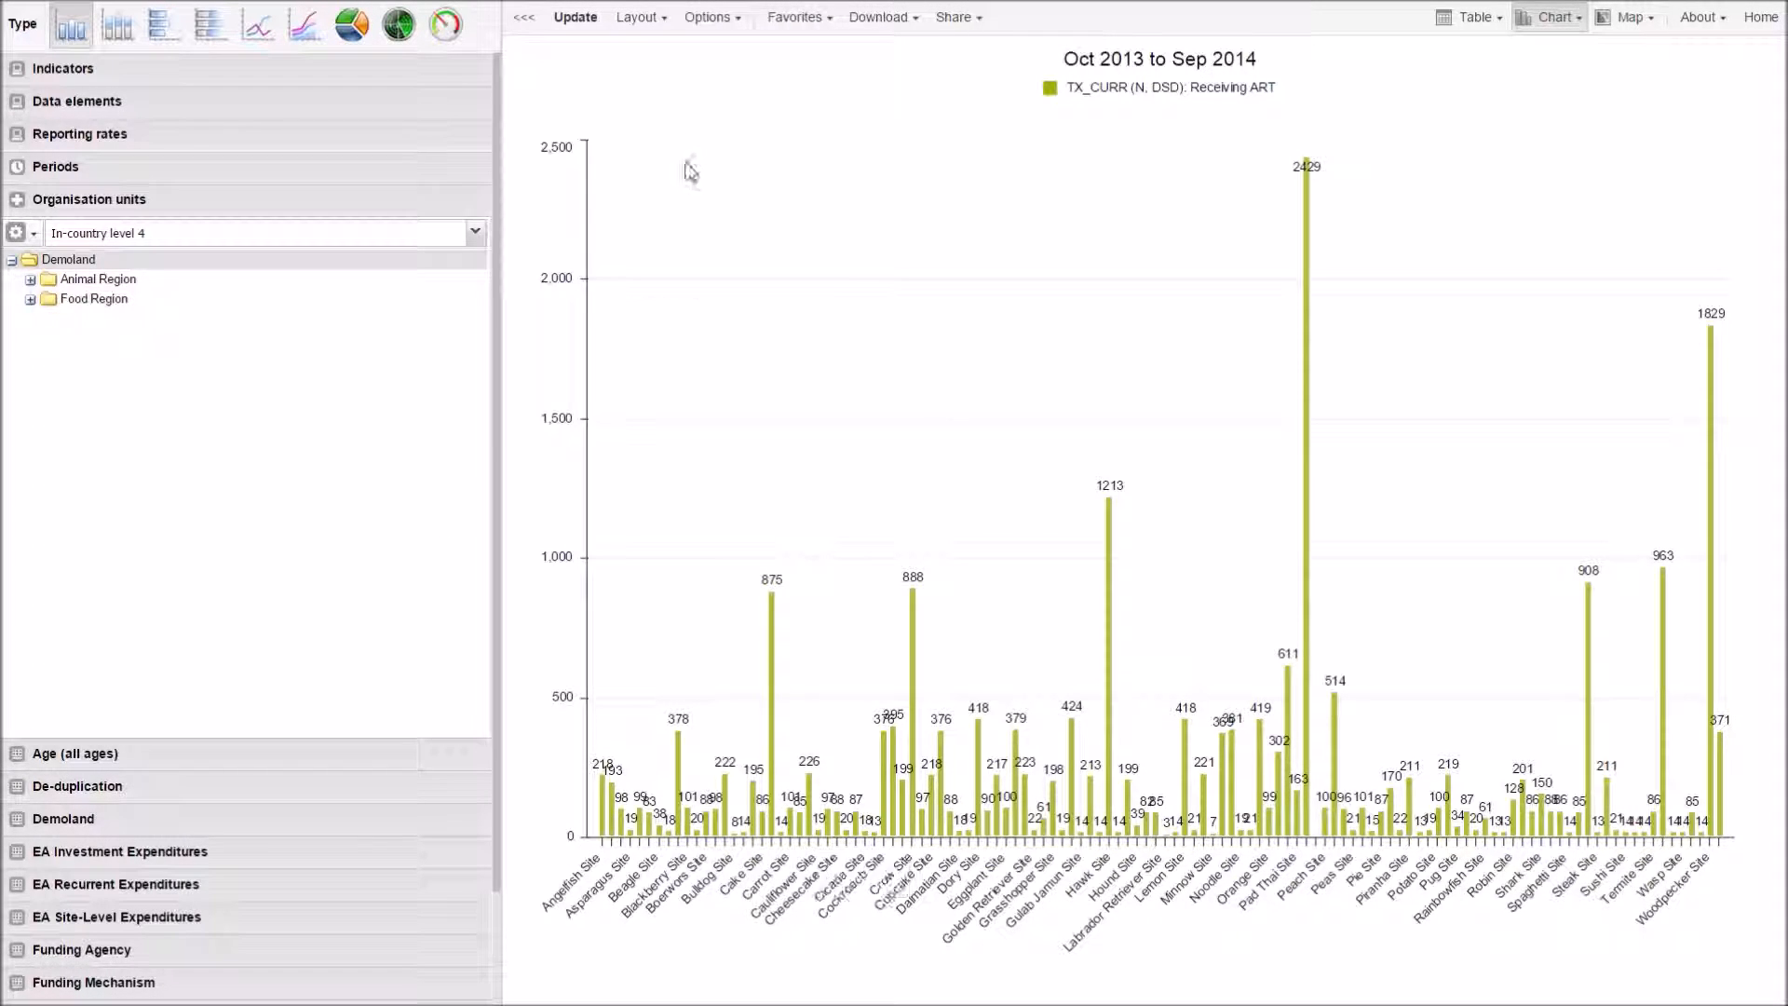
Step: Set the chart's sort order to Low to high and update the chart
left_click(702, 20)
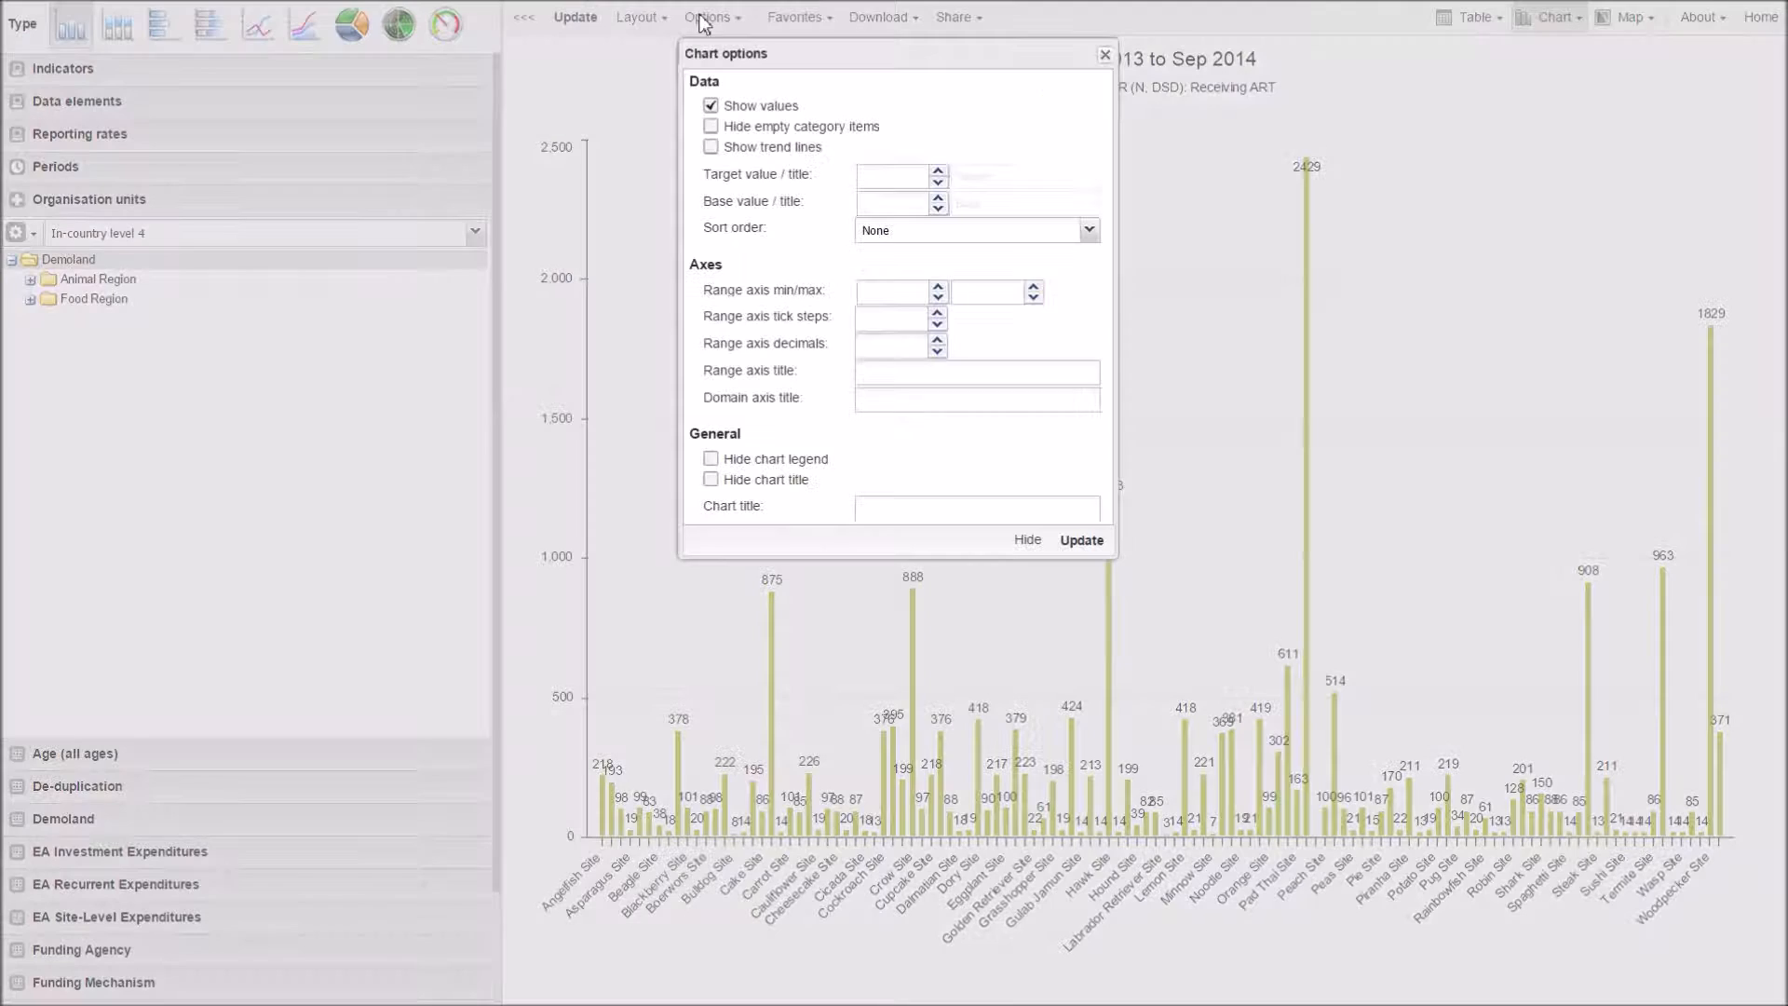
left_click(931, 242)
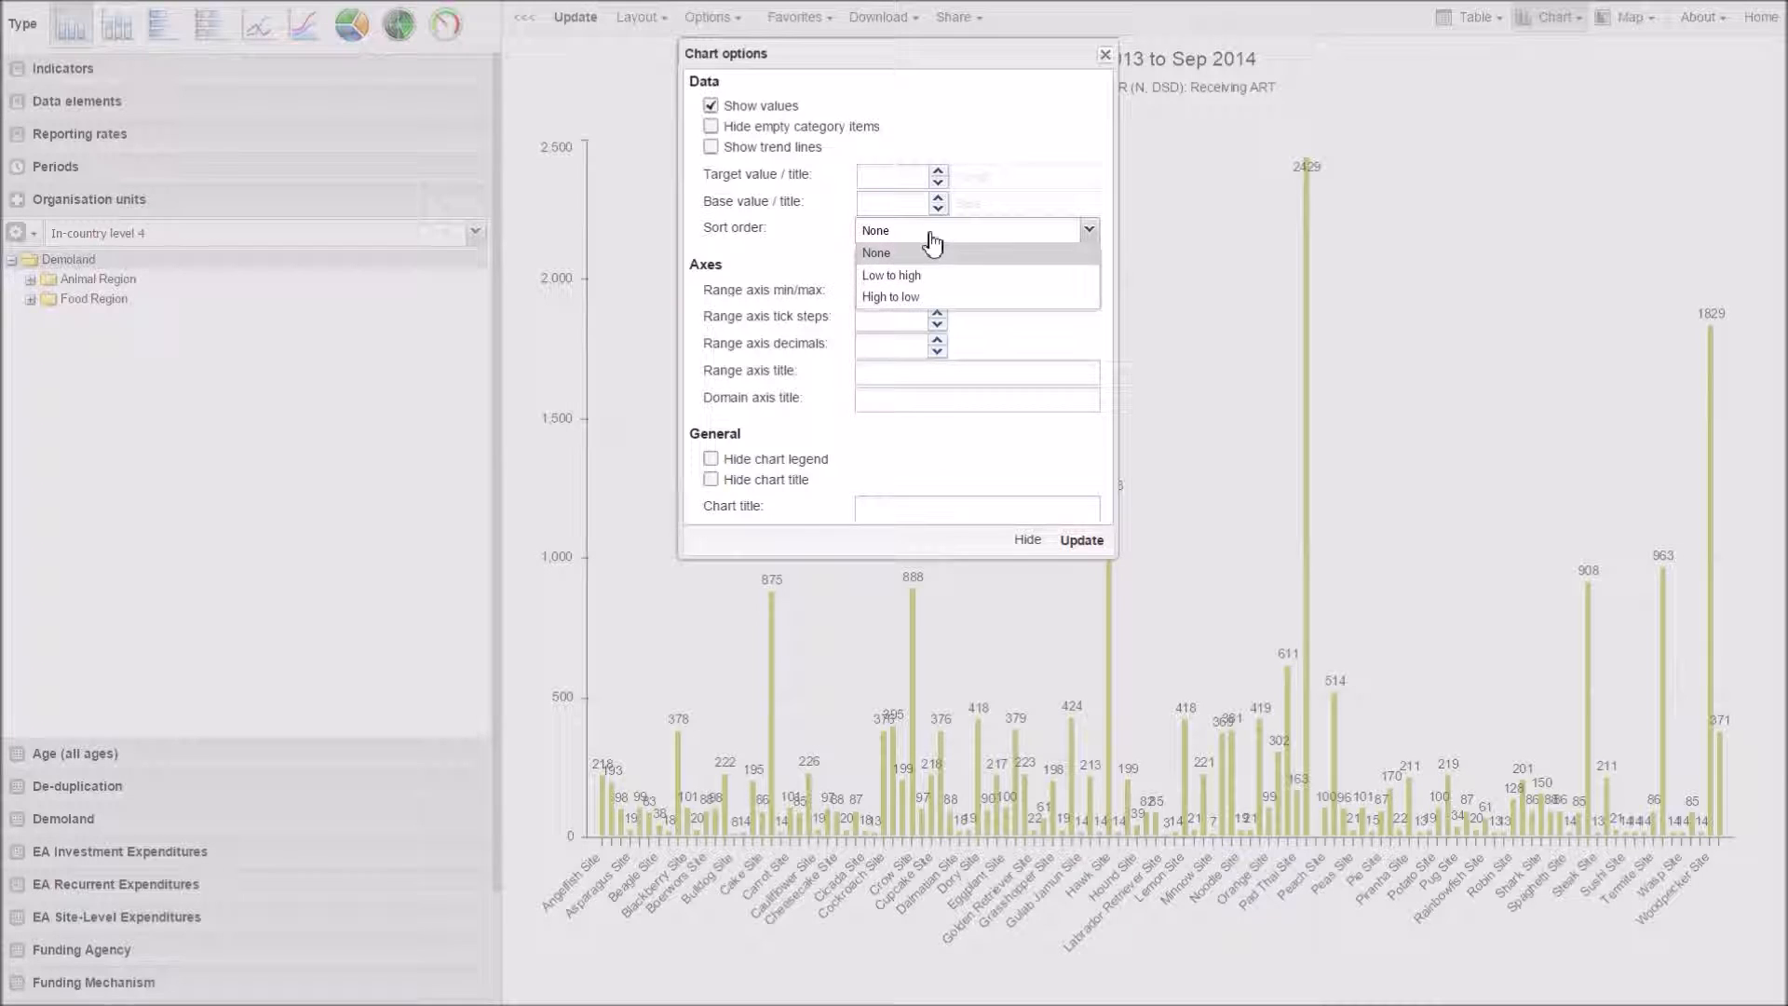
left_click(923, 276)
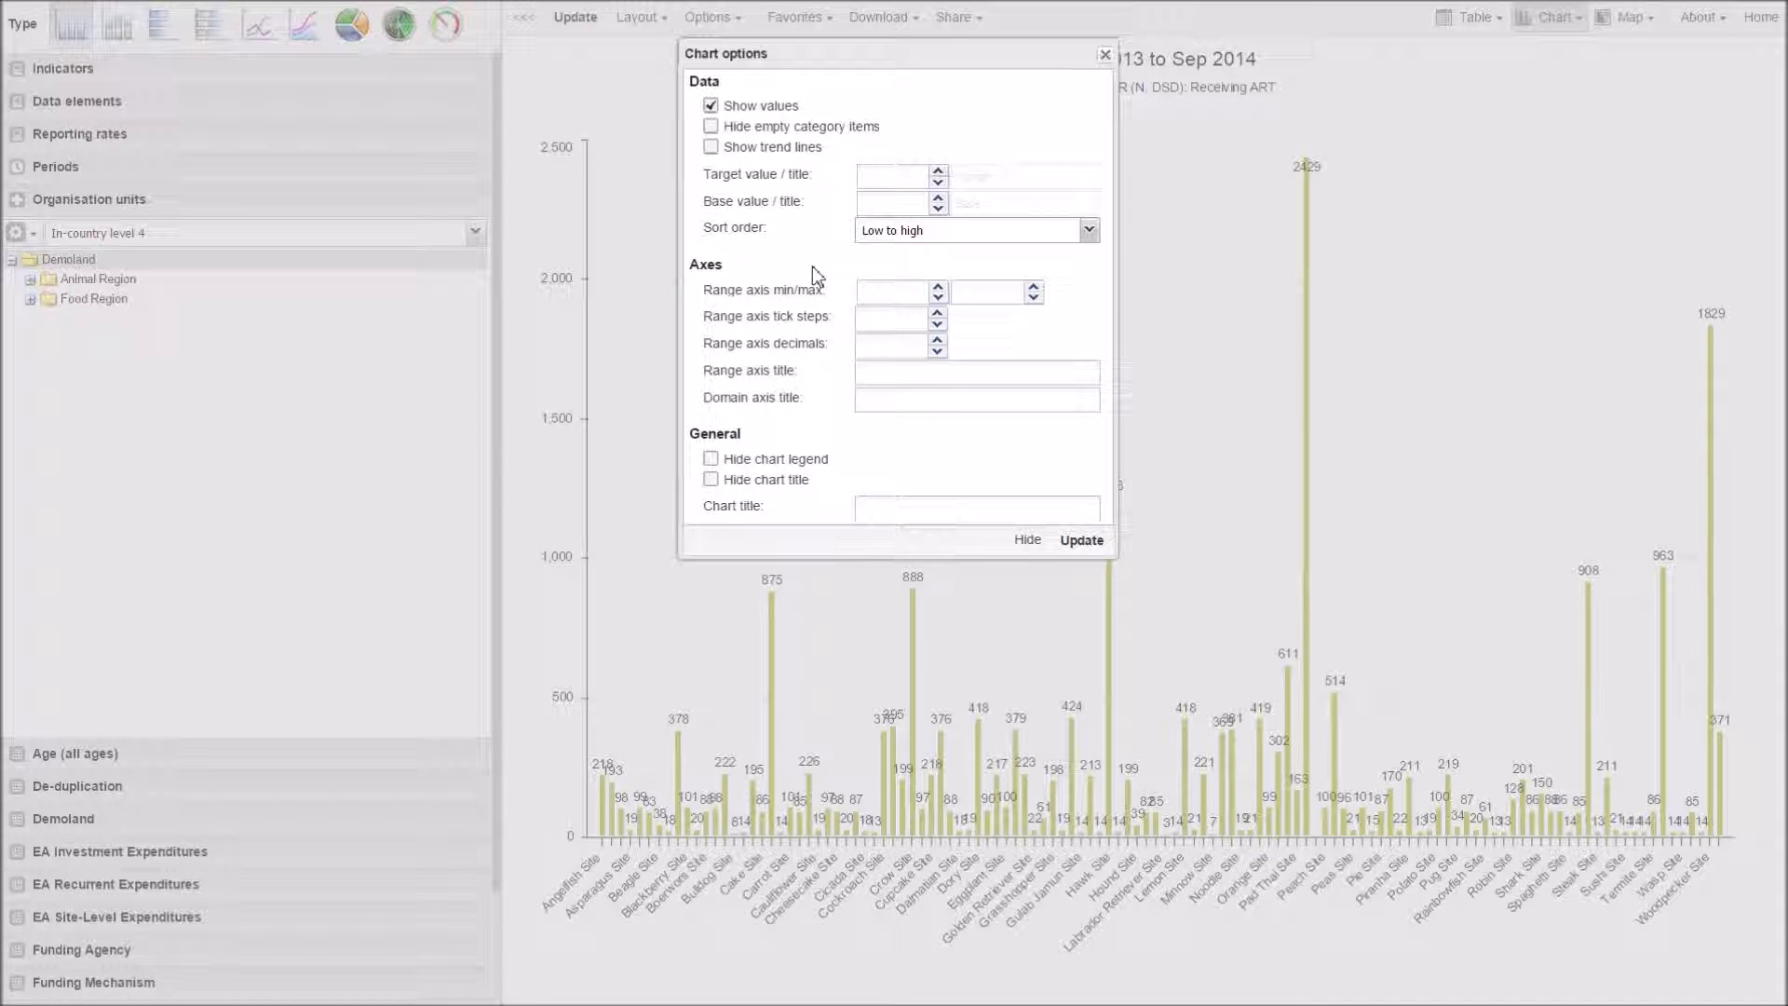
left_click(1081, 542)
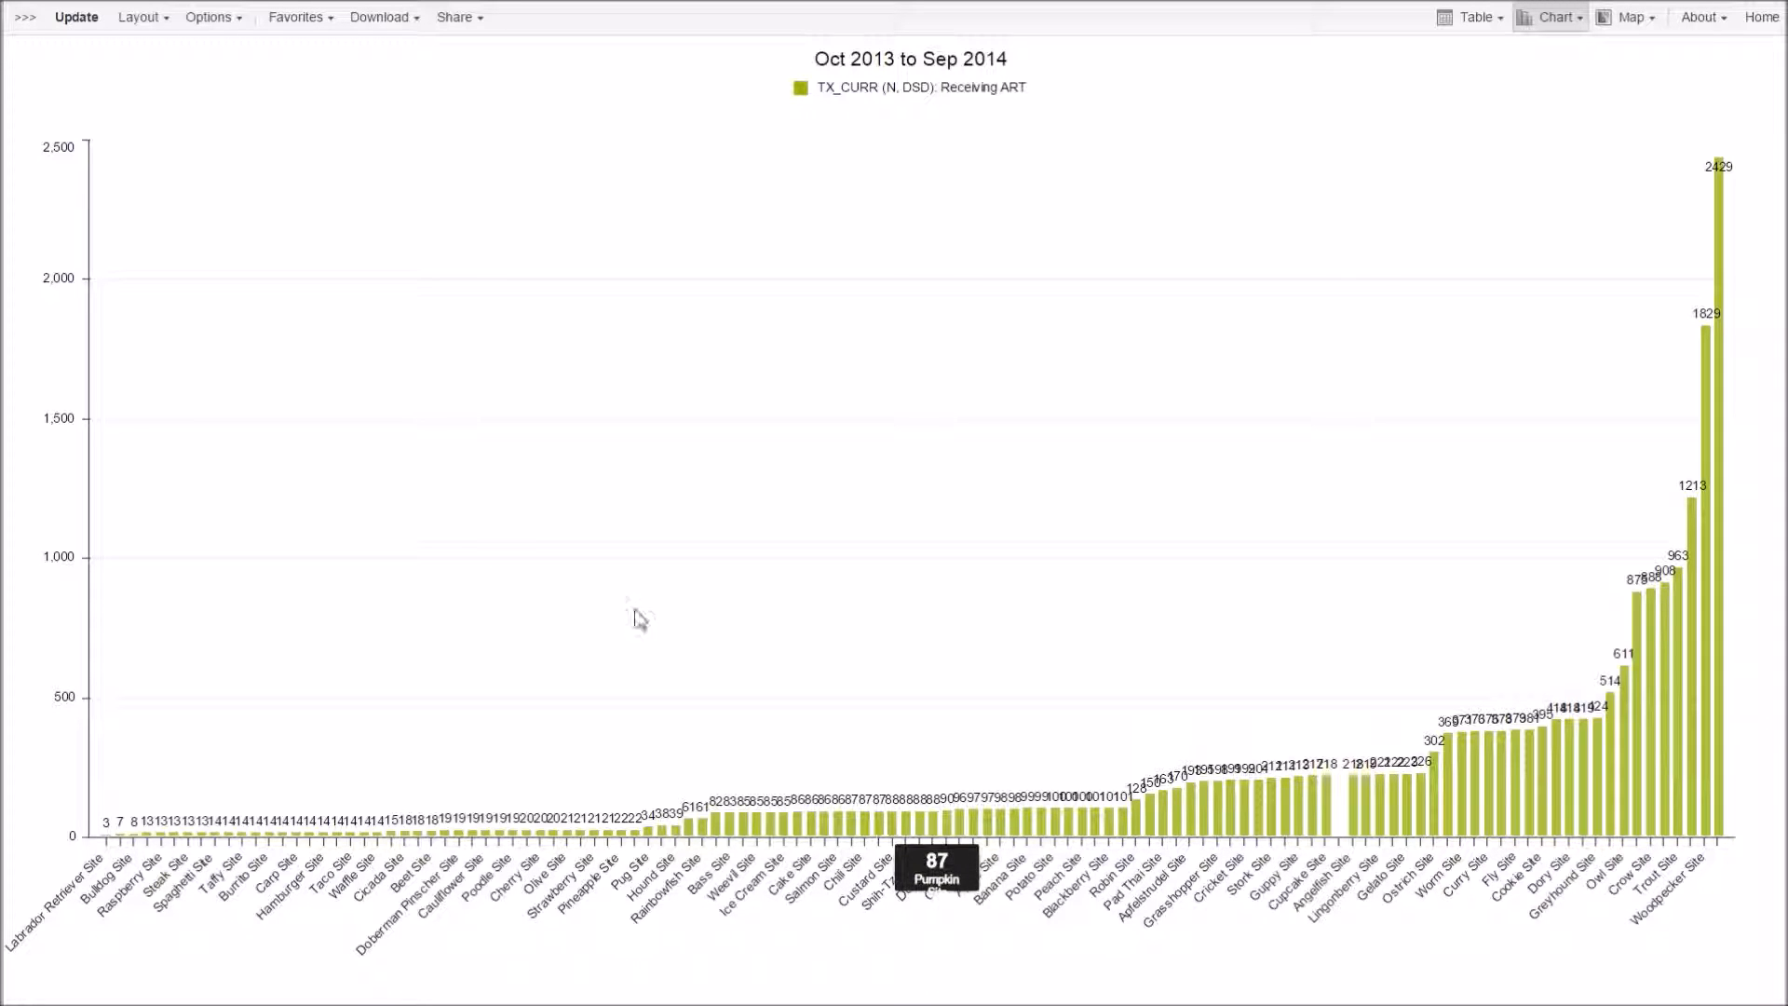
Step: Turn off the values shown on the bars, update the chart and inspect the bars of individual sites
left_click(213, 28)
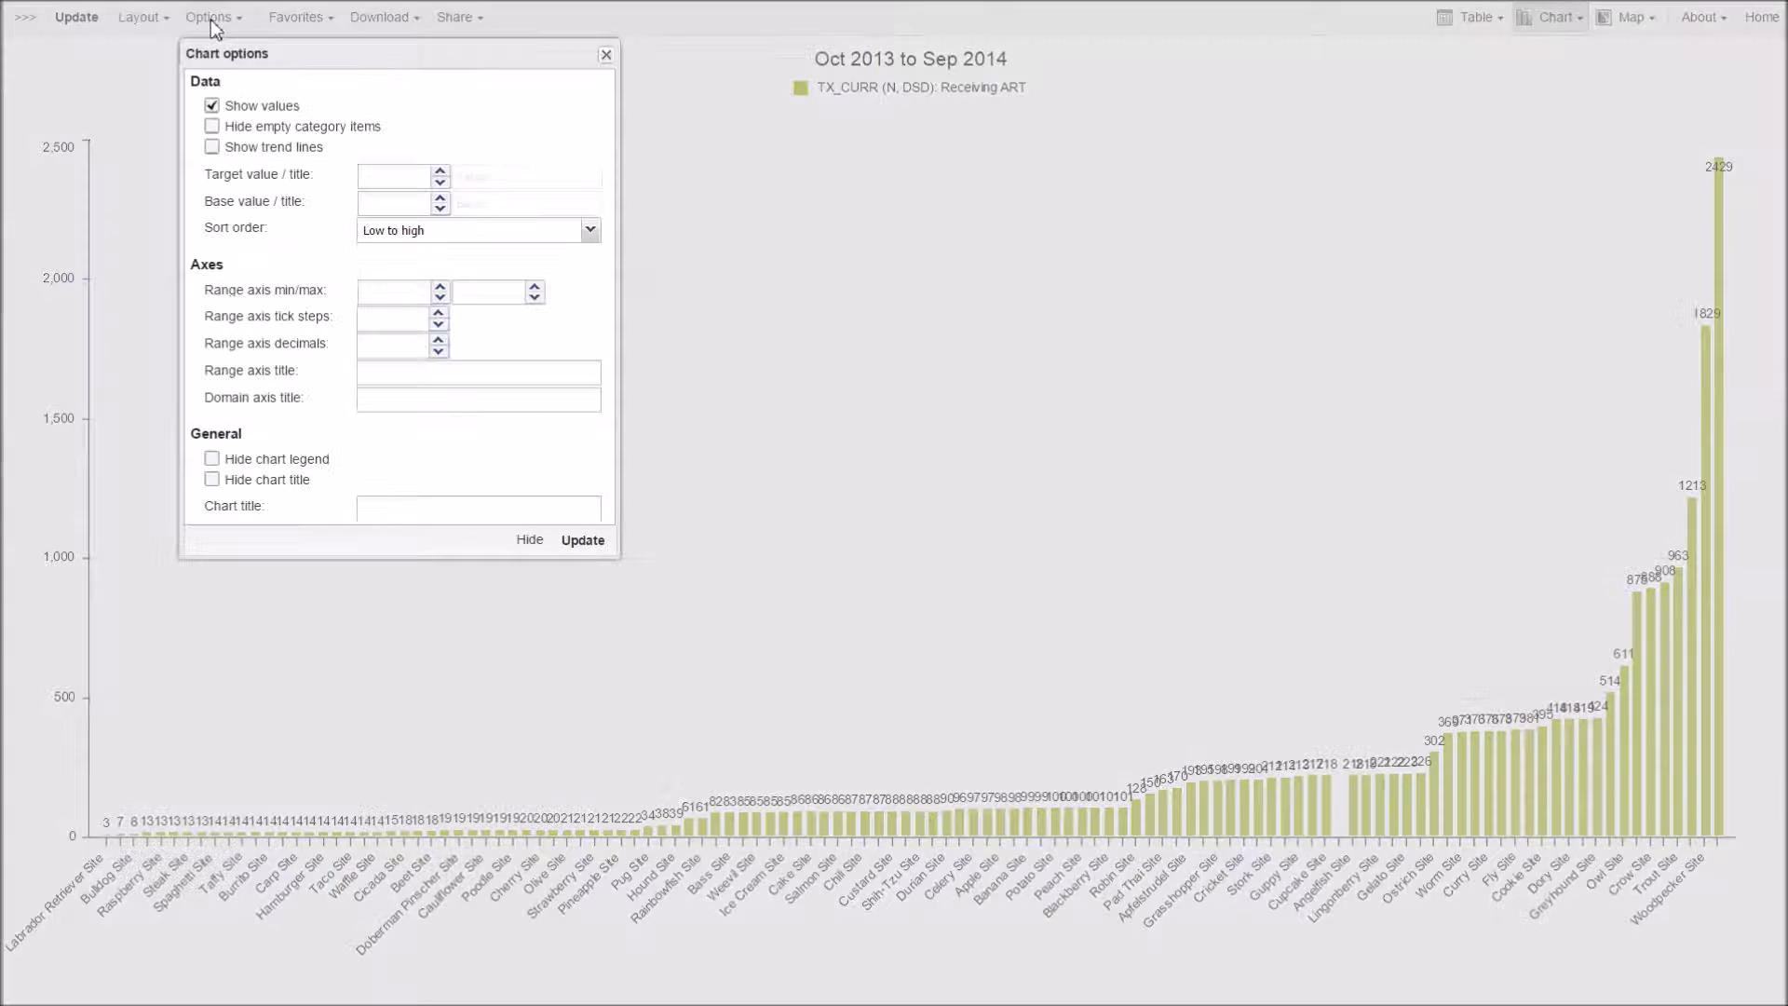
left_click(251, 105)
left_click(579, 545)
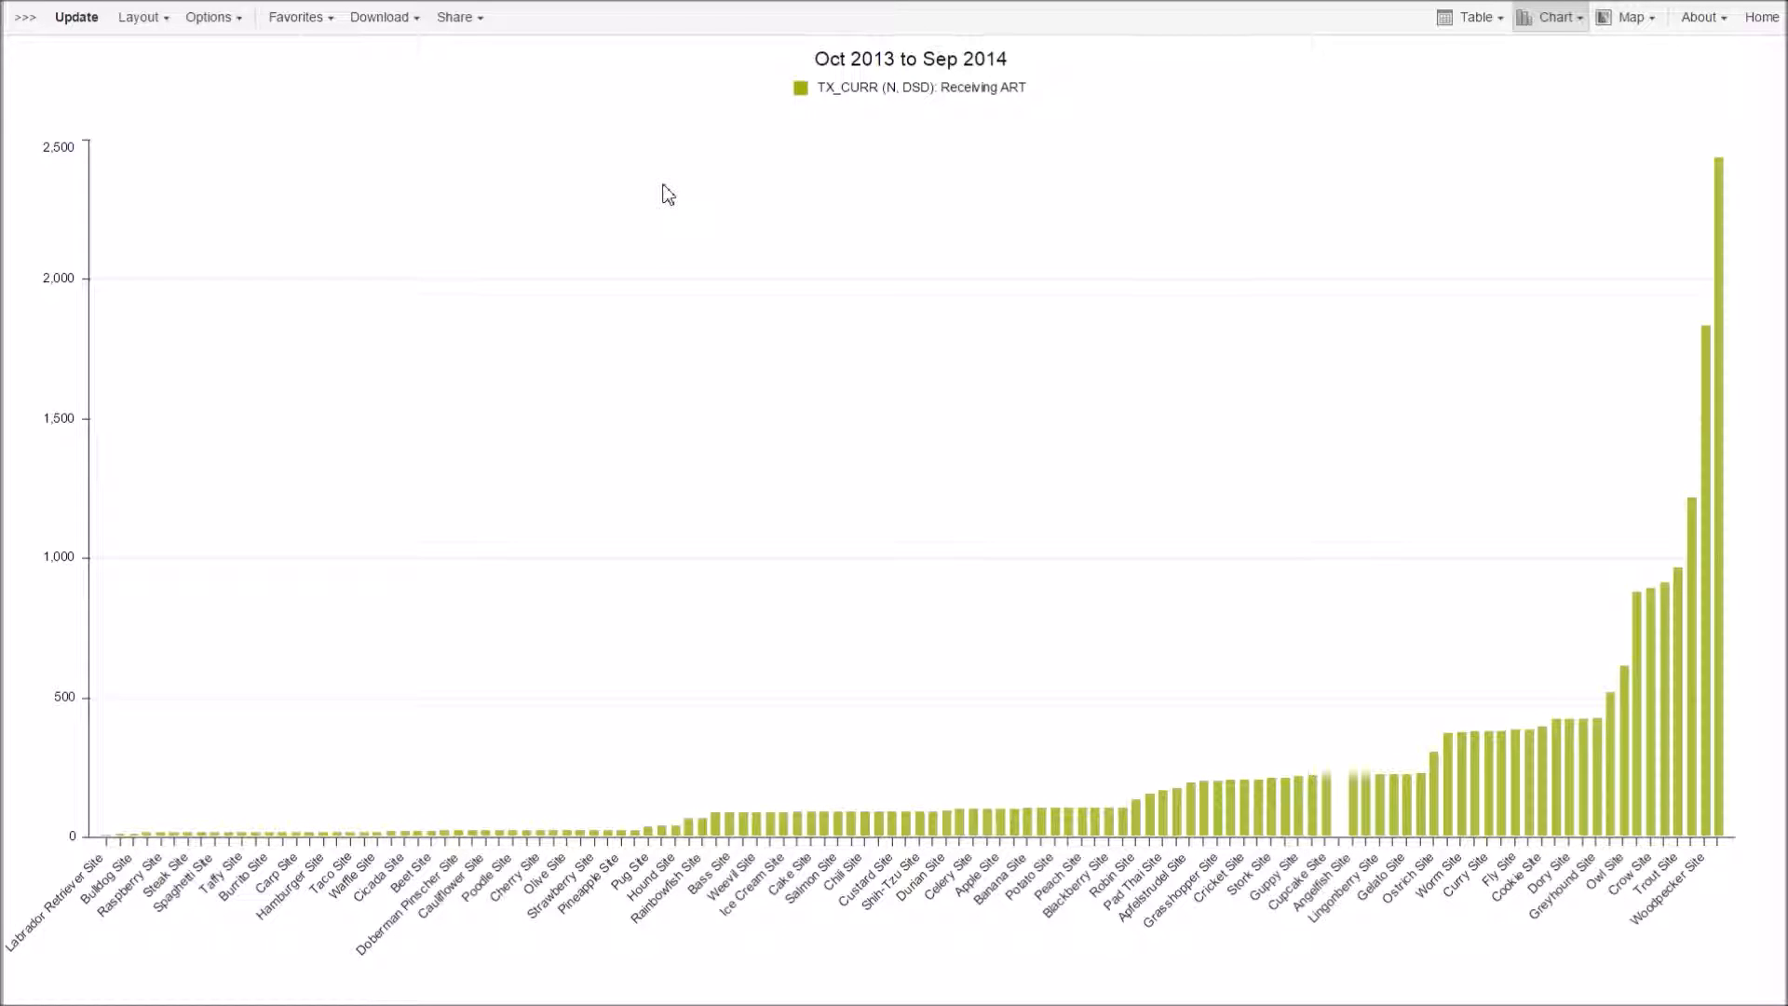
mouse_move(1725, 244)
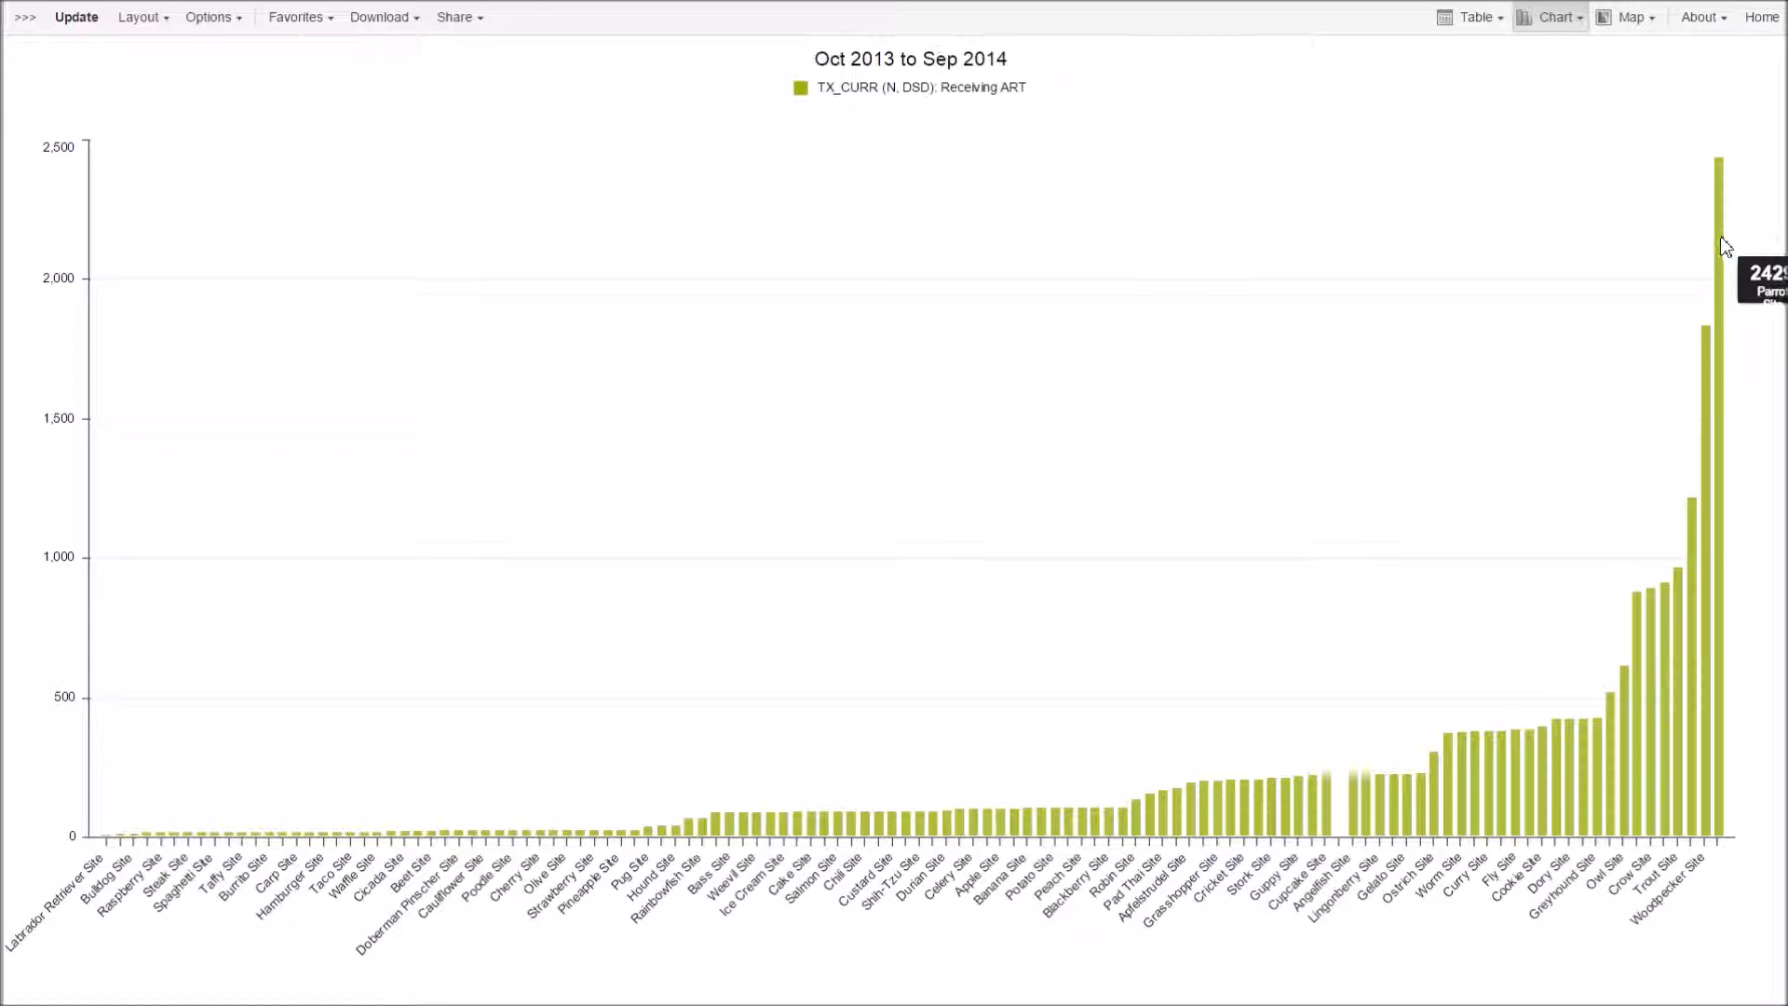
mouse_move(1703, 361)
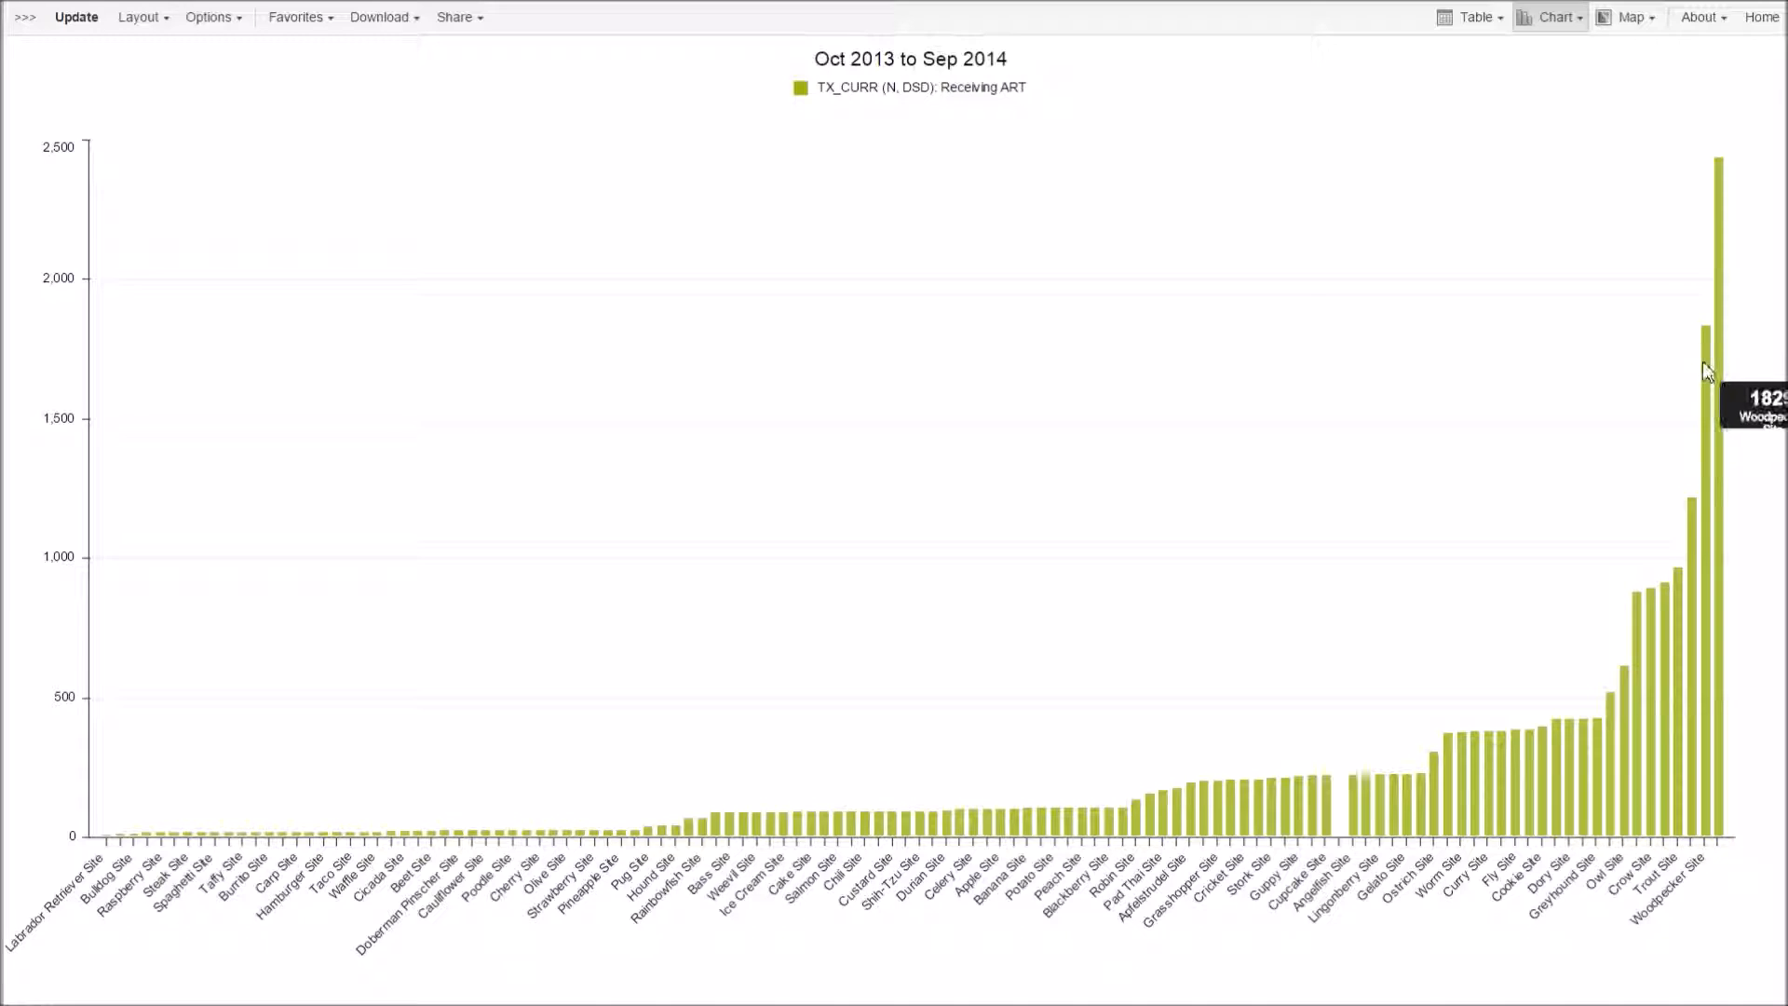
mouse_move(1514, 746)
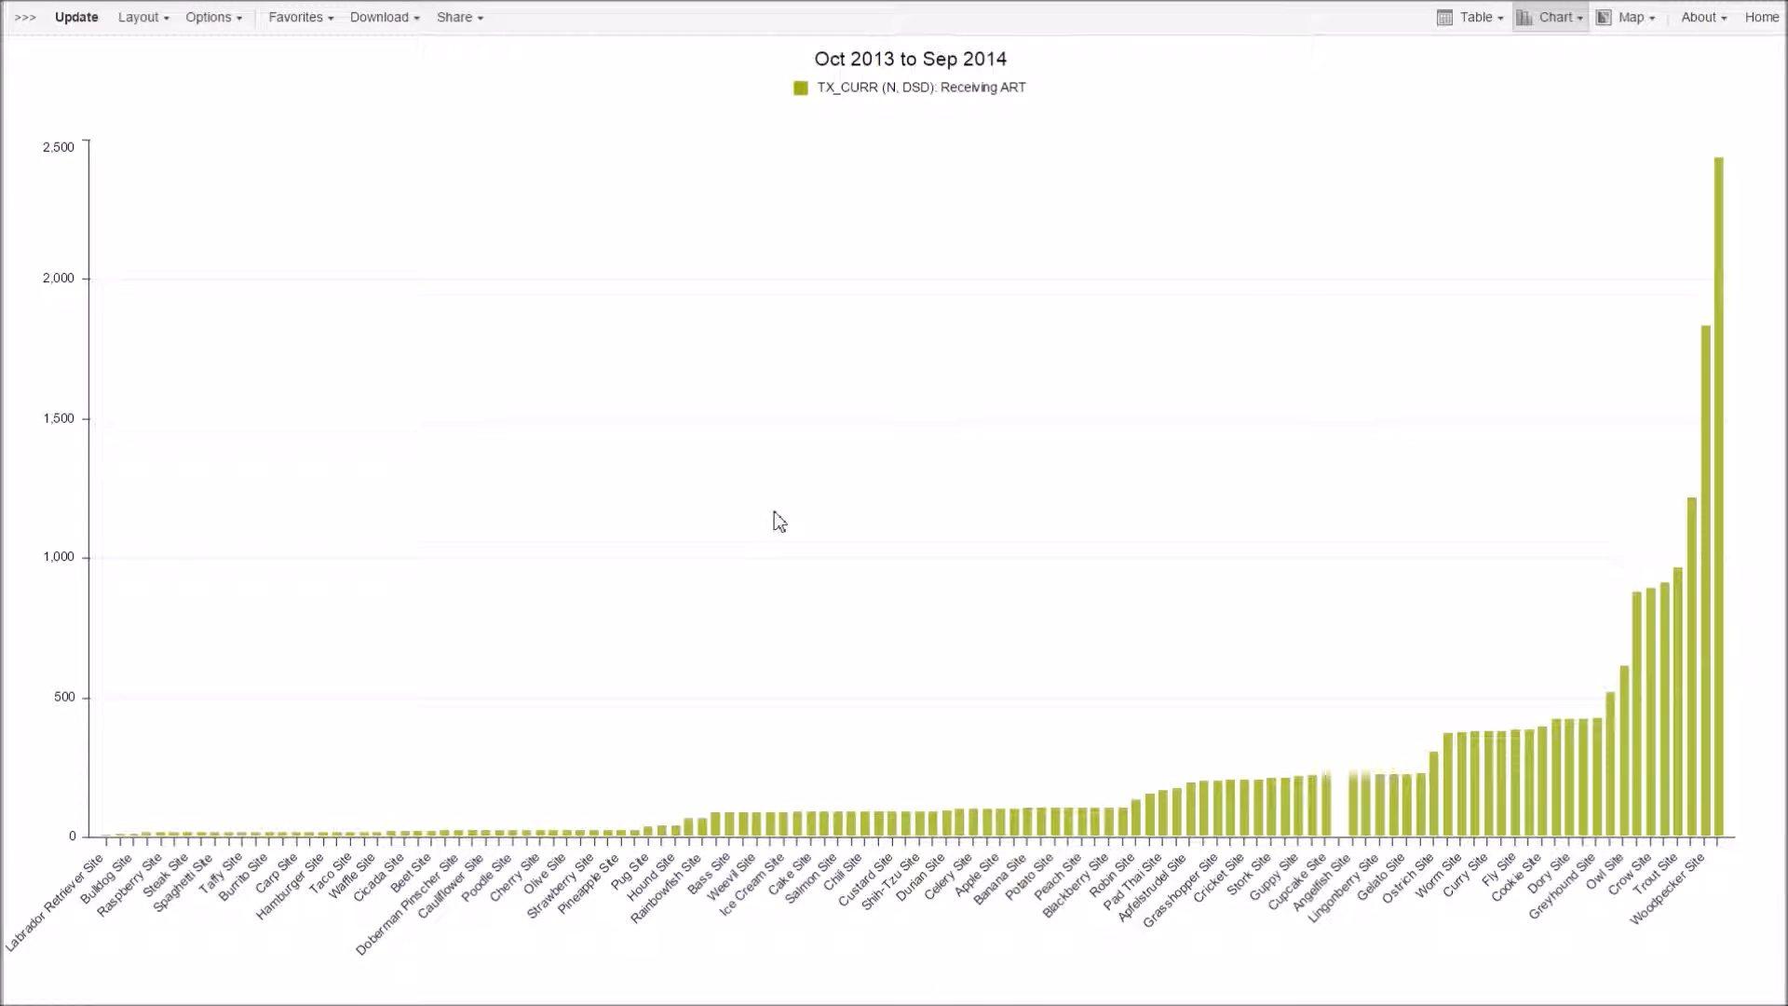
Step: Save the site-level column chart as a favorite named "Demoland Current on Treatment by Site, FY14"
left_click(313, 19)
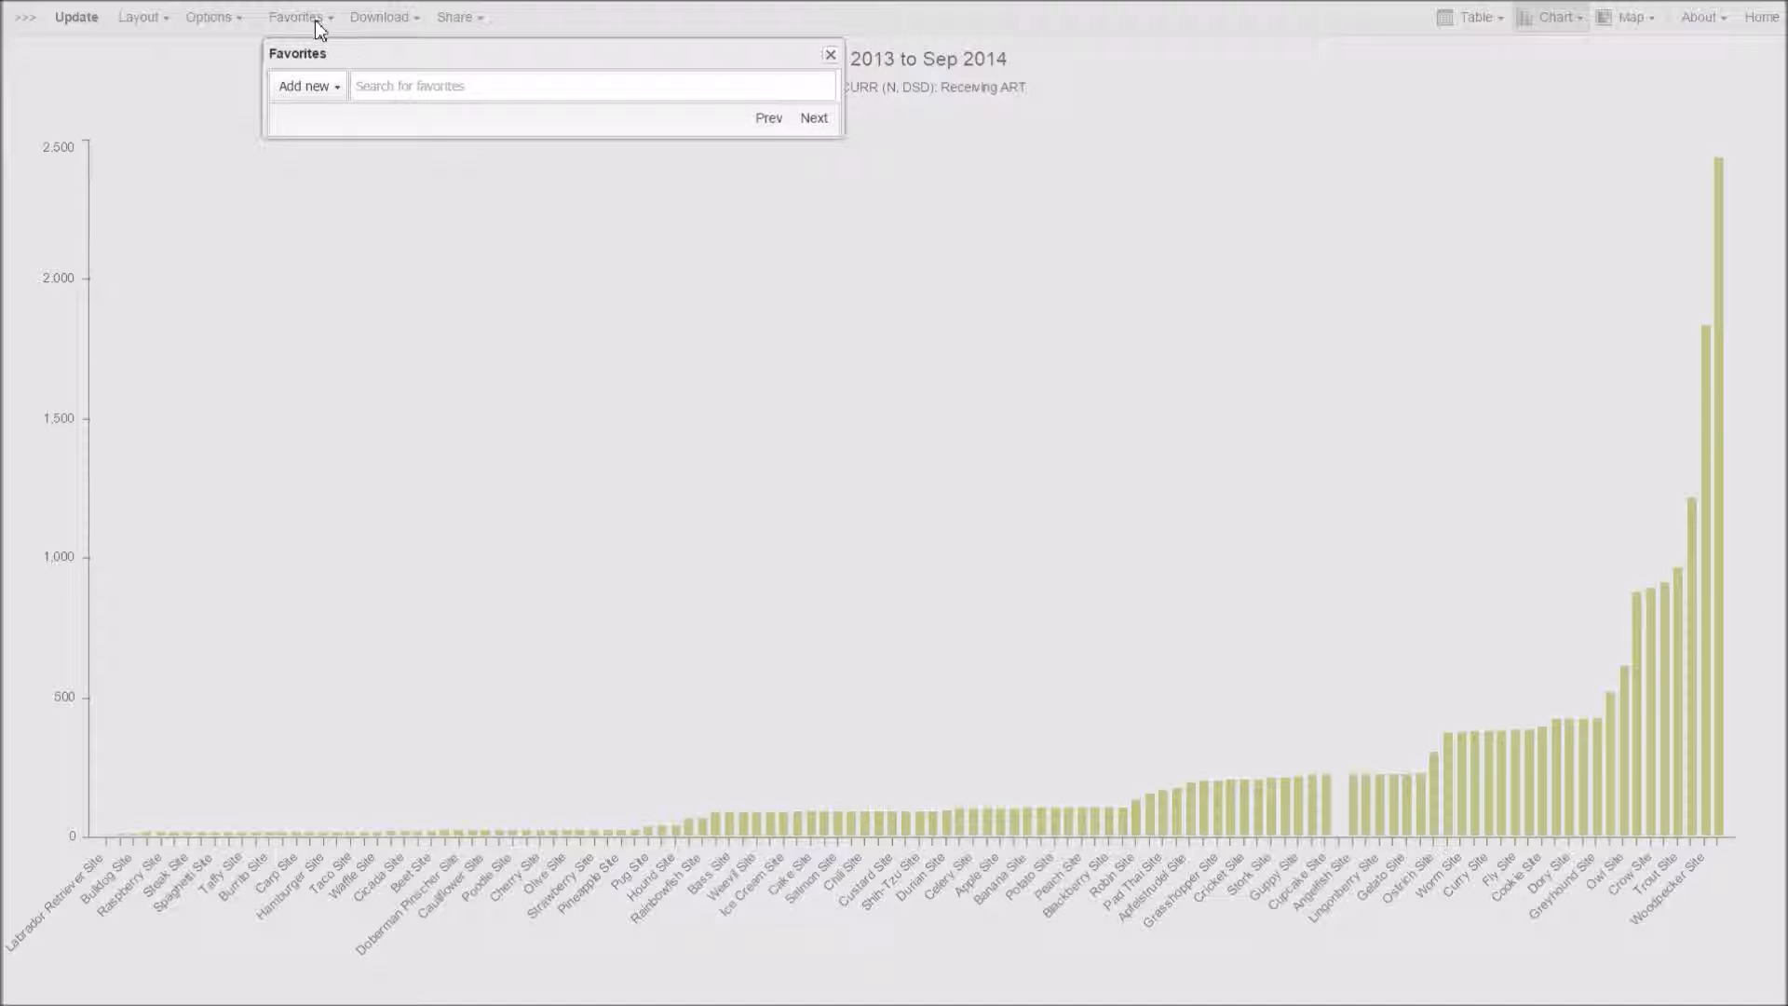
left_click(306, 88)
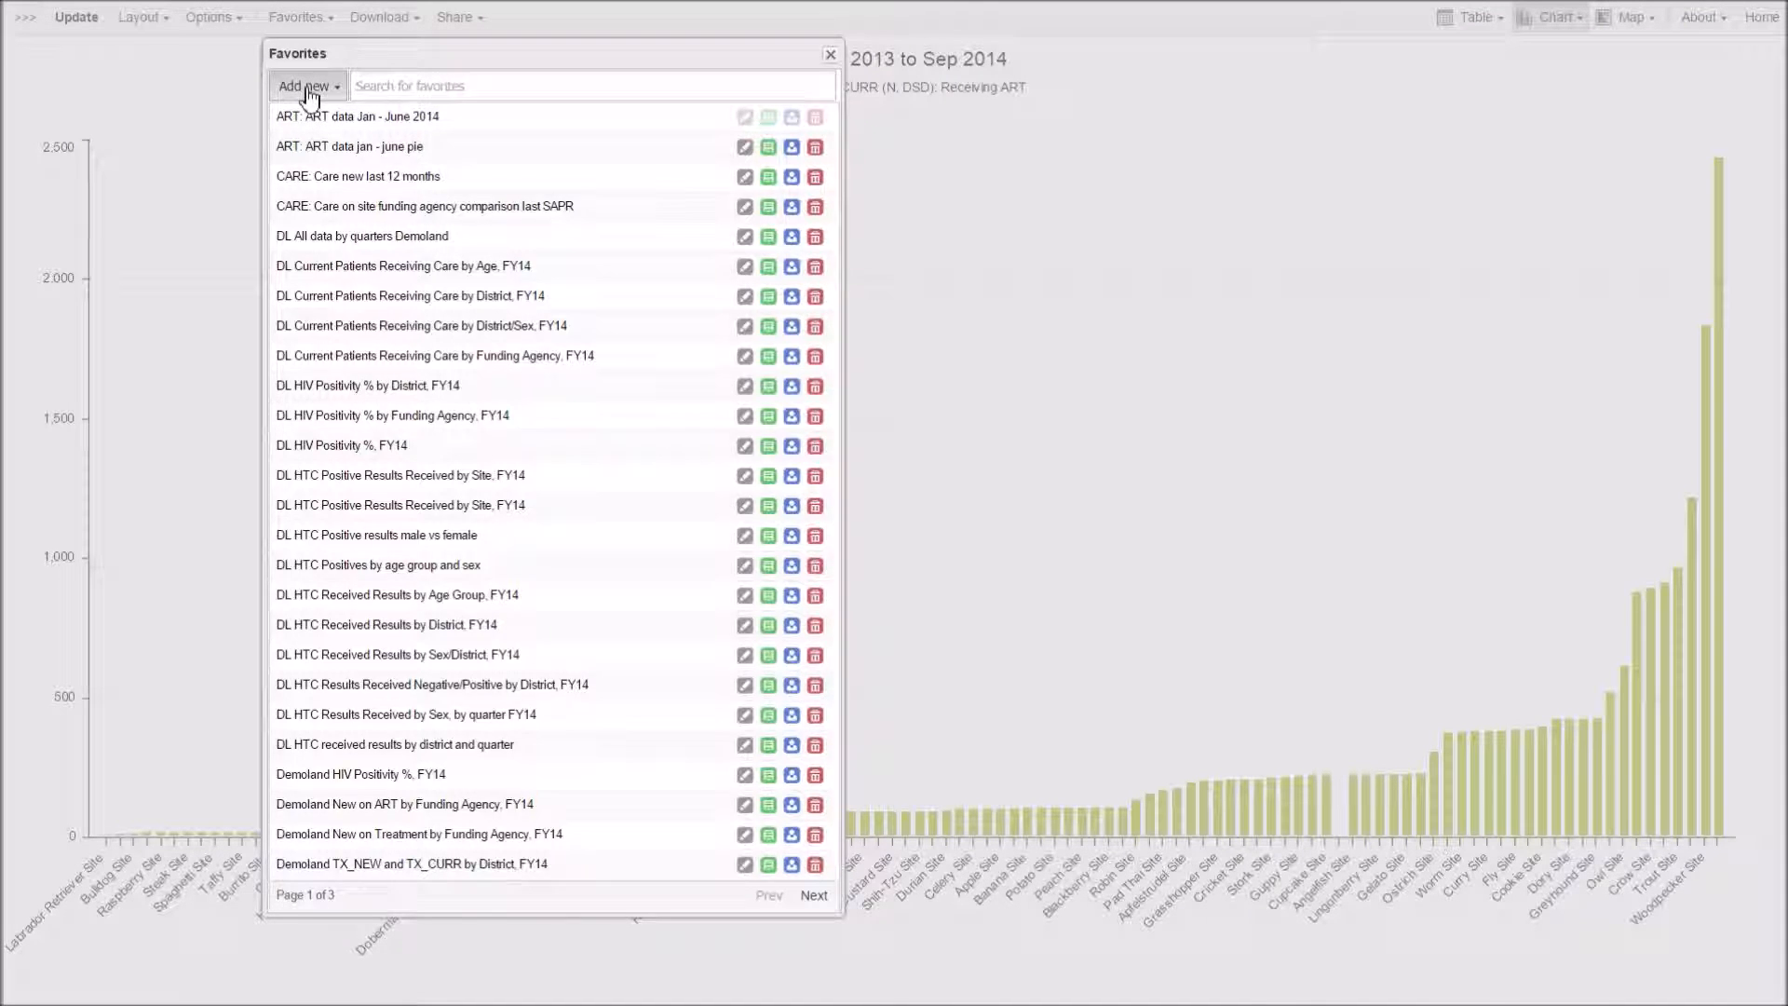
type("Demol")
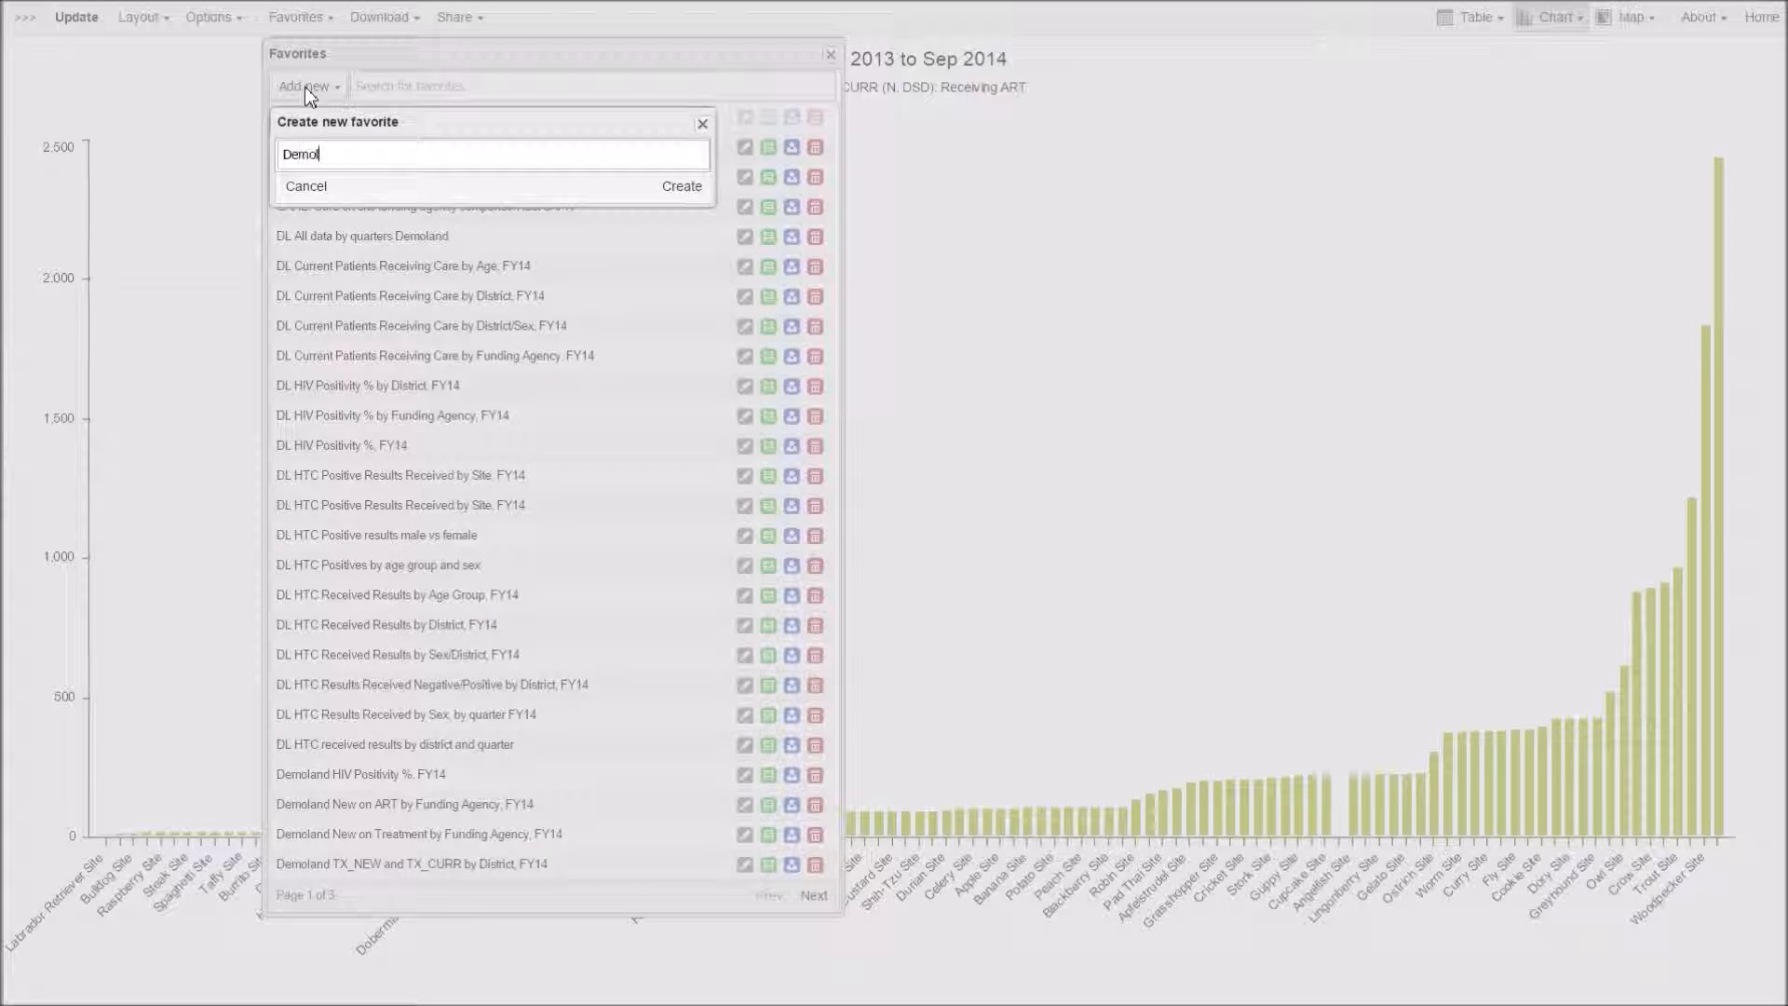
type("and Current on ")
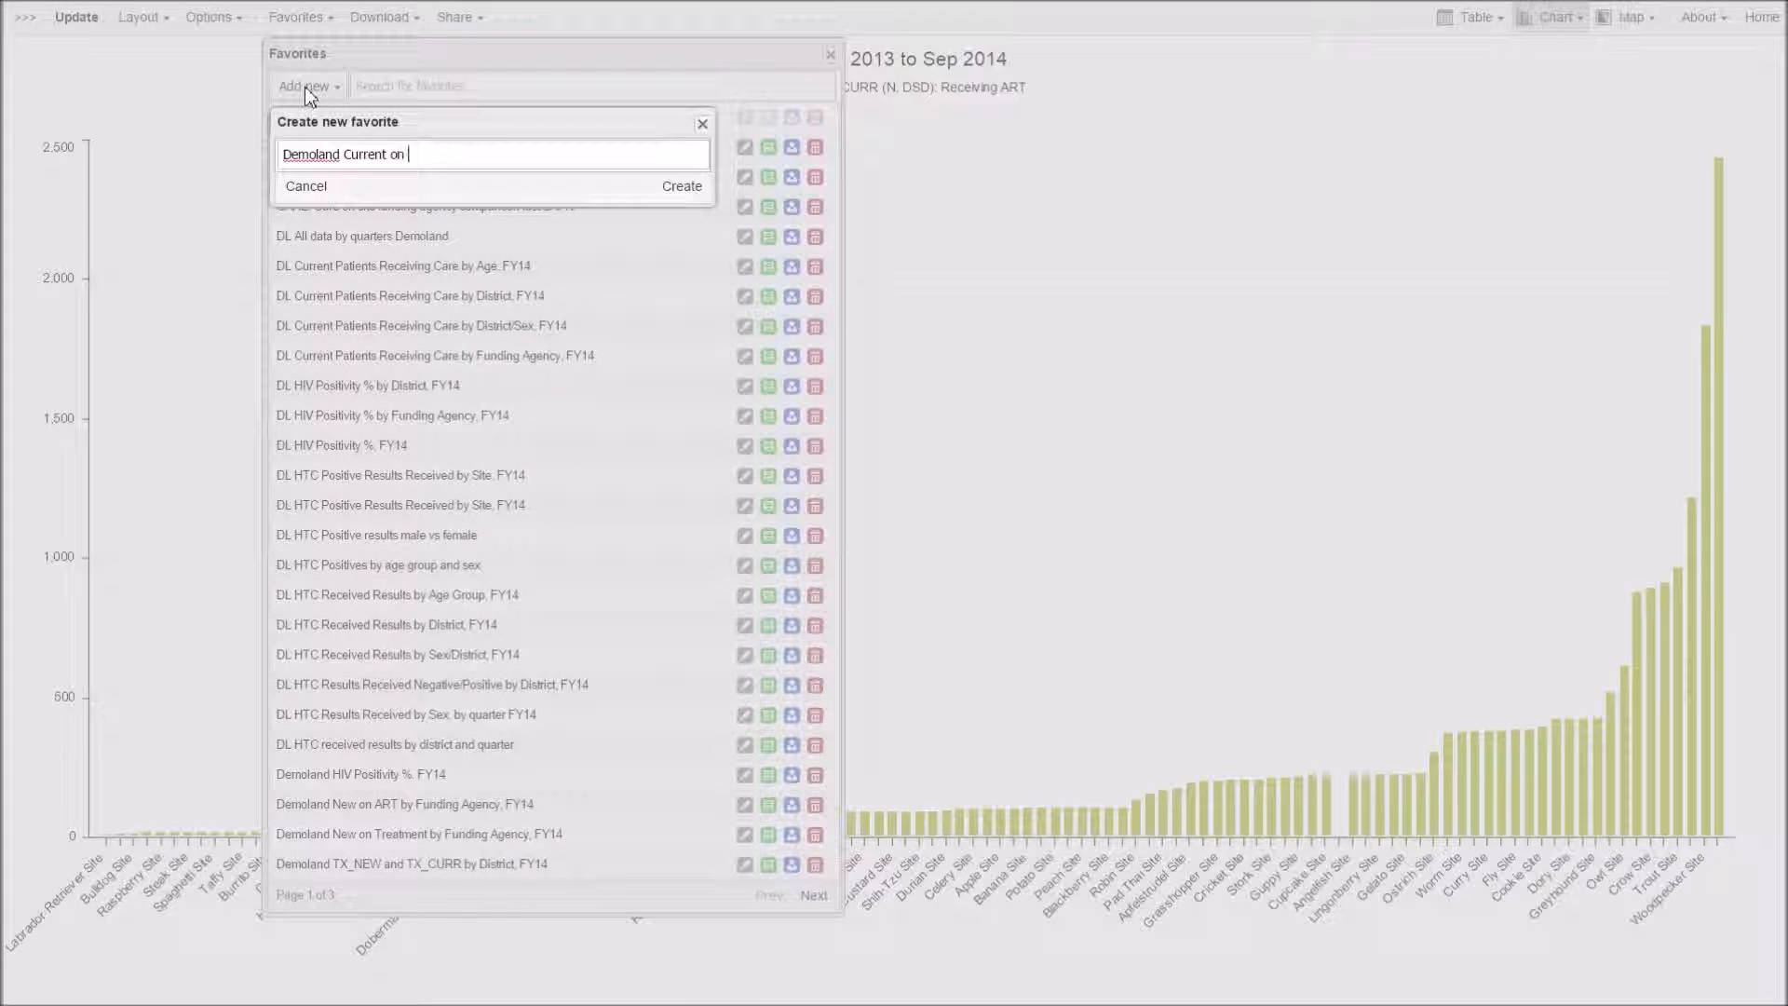
type("Treatment by Site, FY14")
left_click(681, 186)
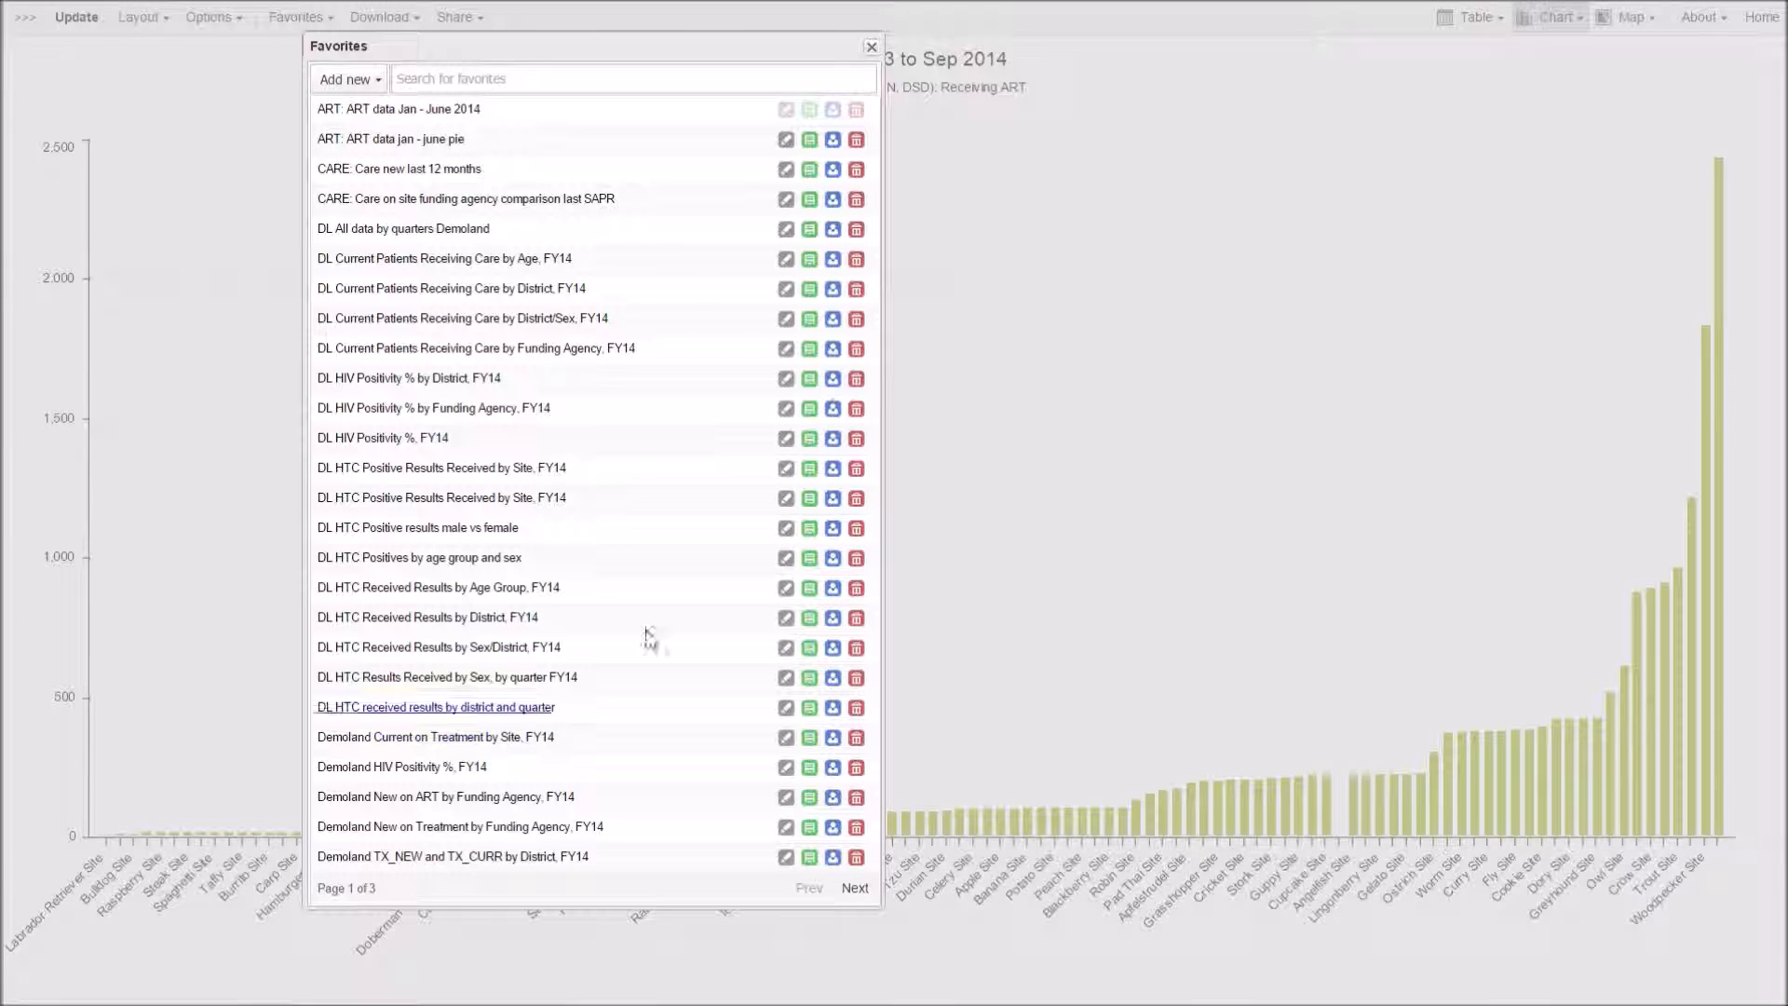
left_click(871, 48)
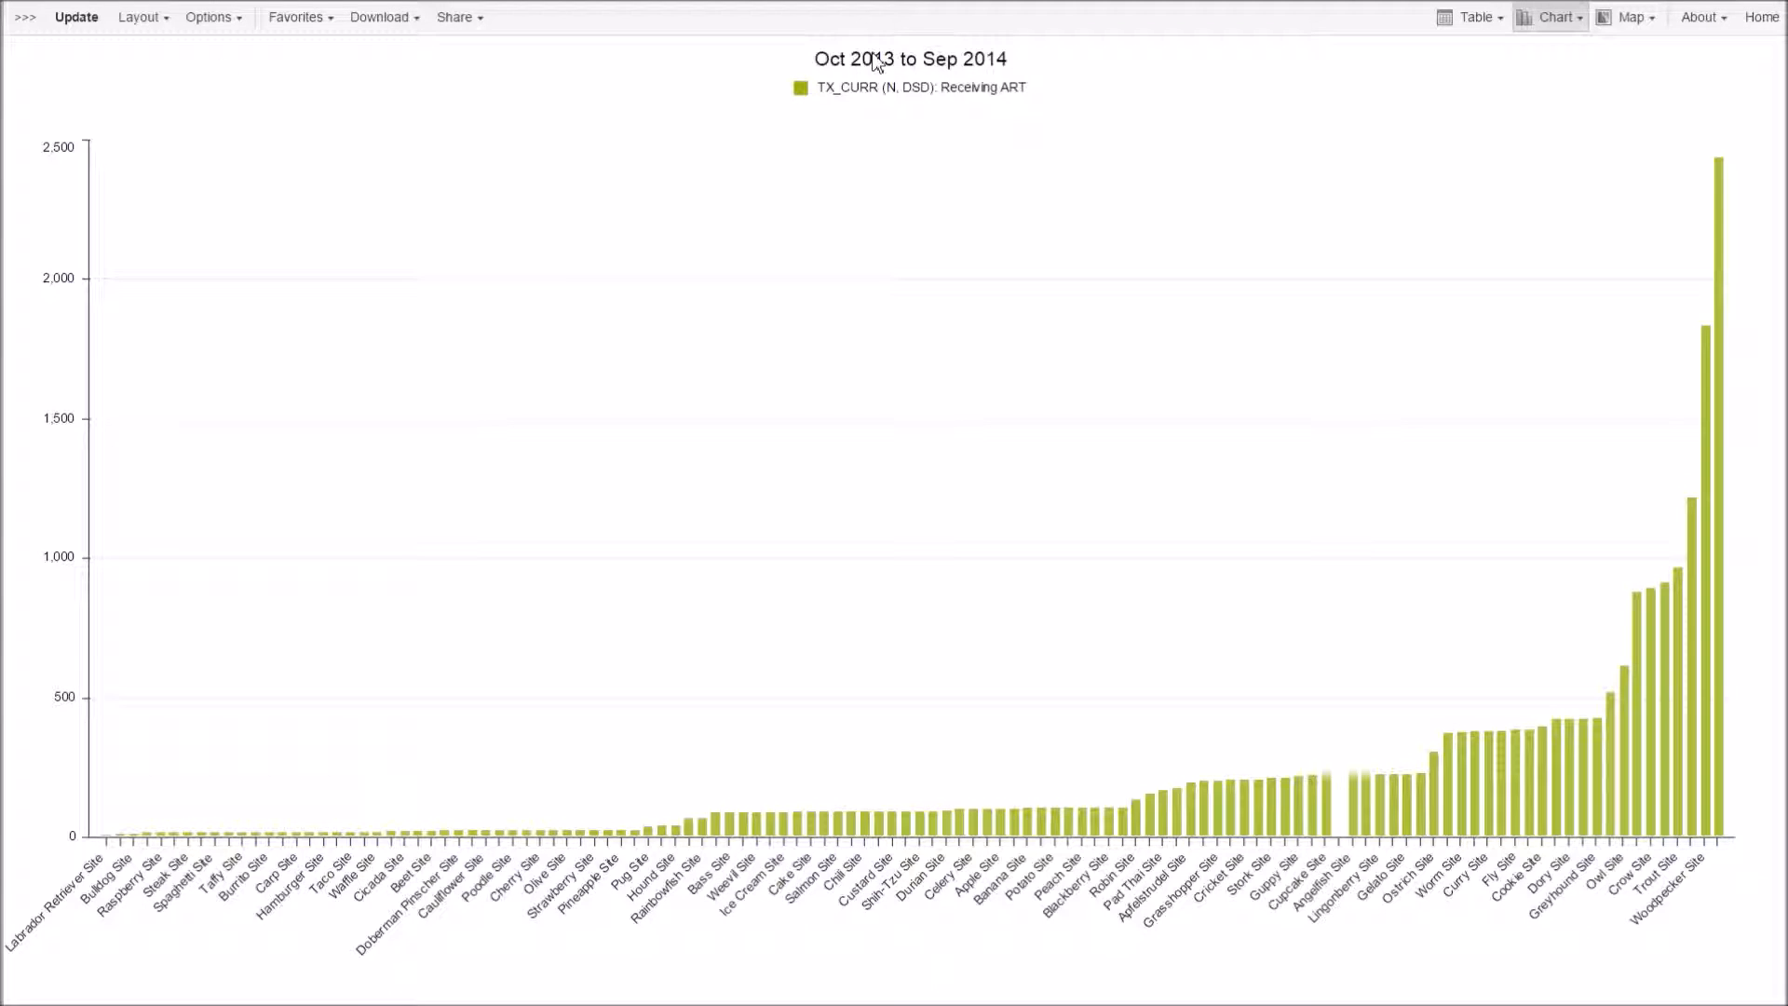
Step: Open the current chart as a pivot table and sort the sites by Receiving ART from highest to lowest
left_click(25, 17)
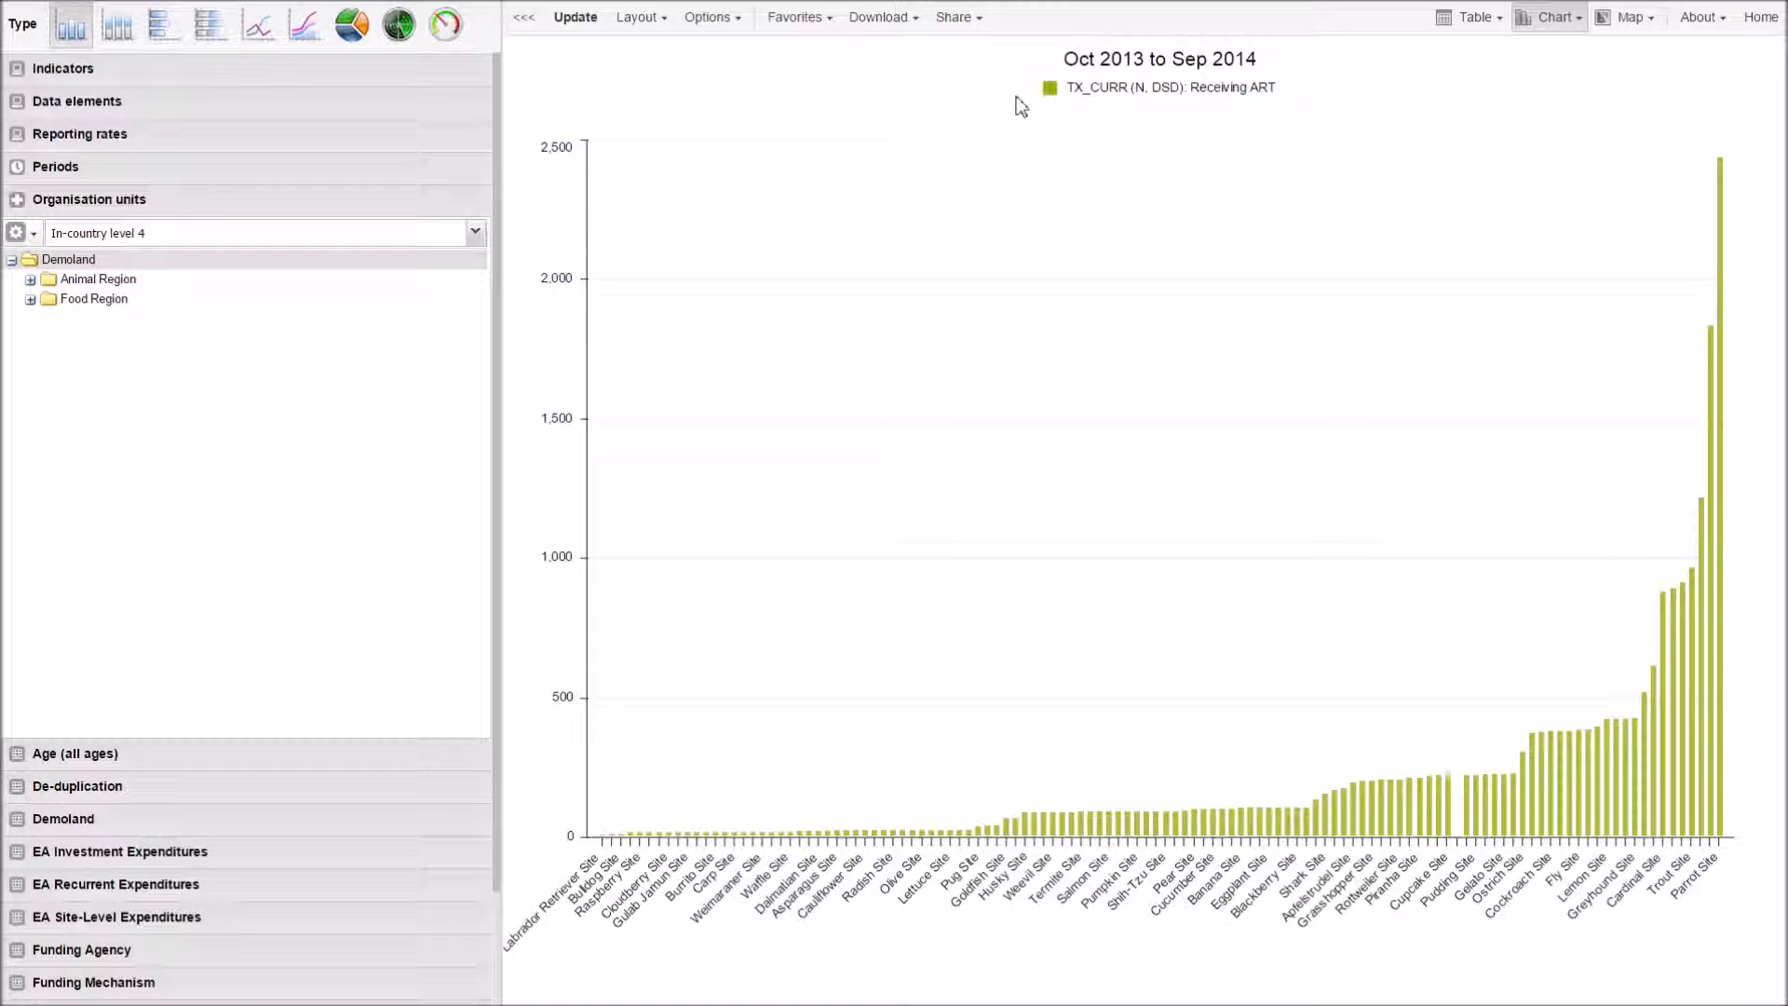
left_click(1477, 19)
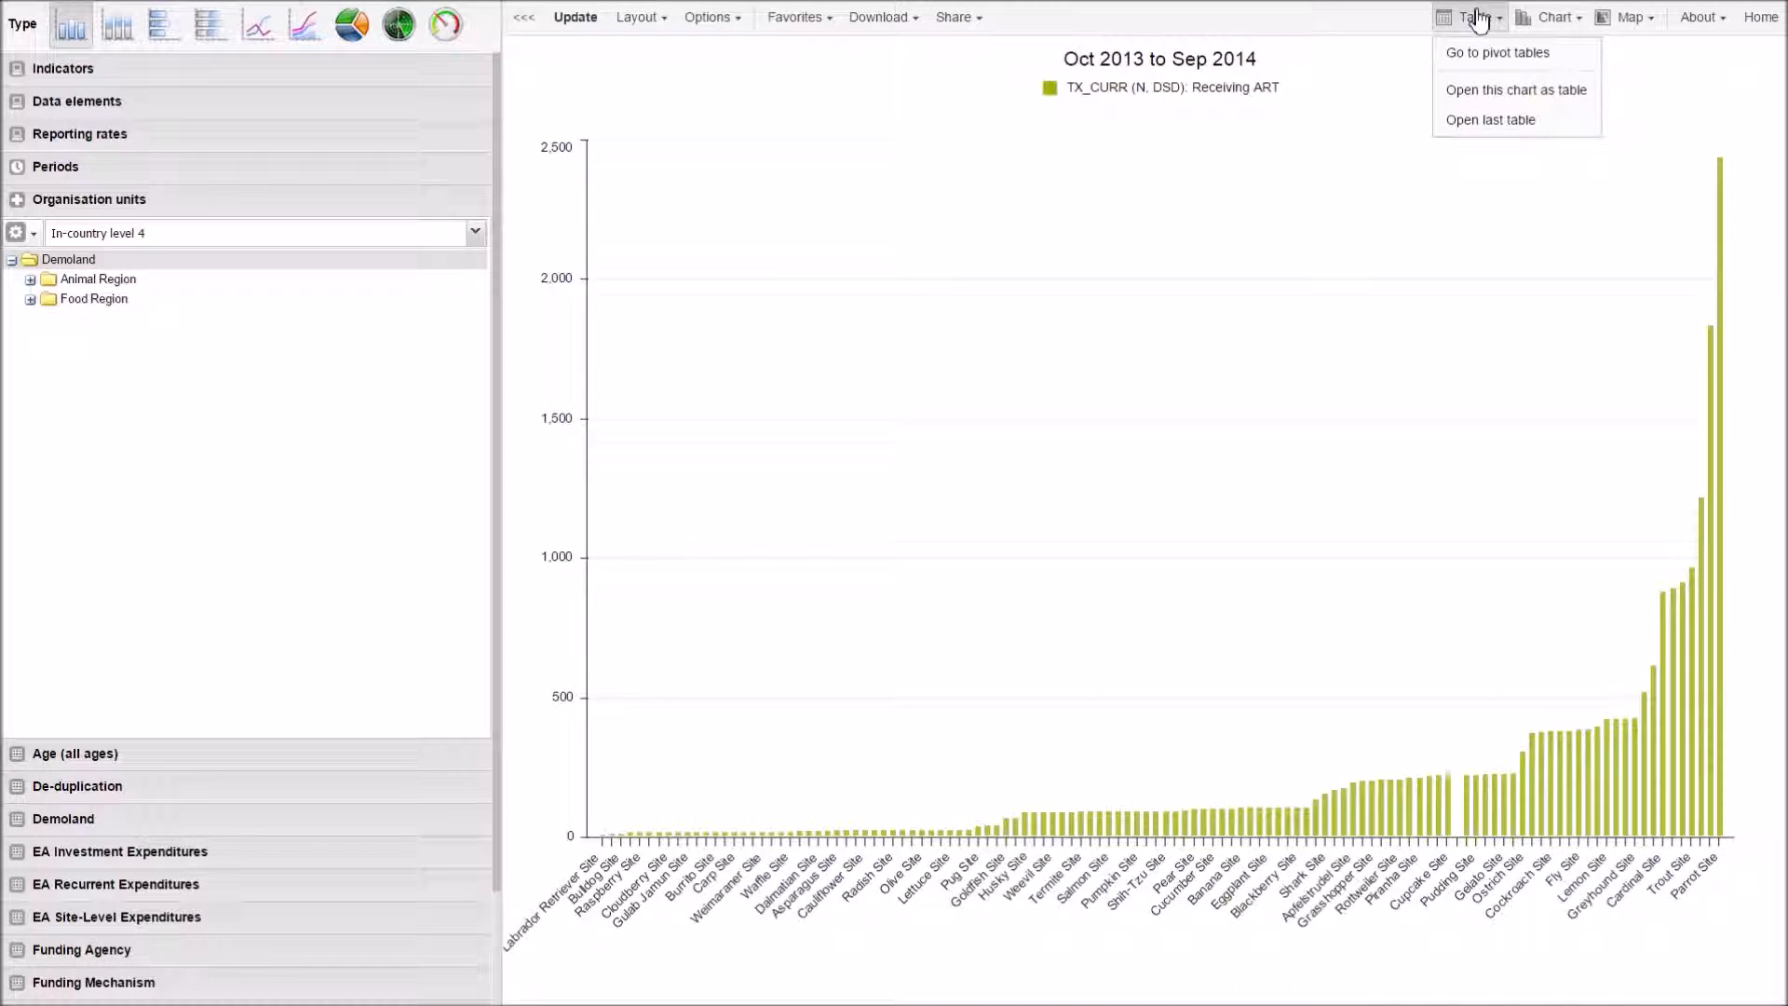
left_click(1495, 97)
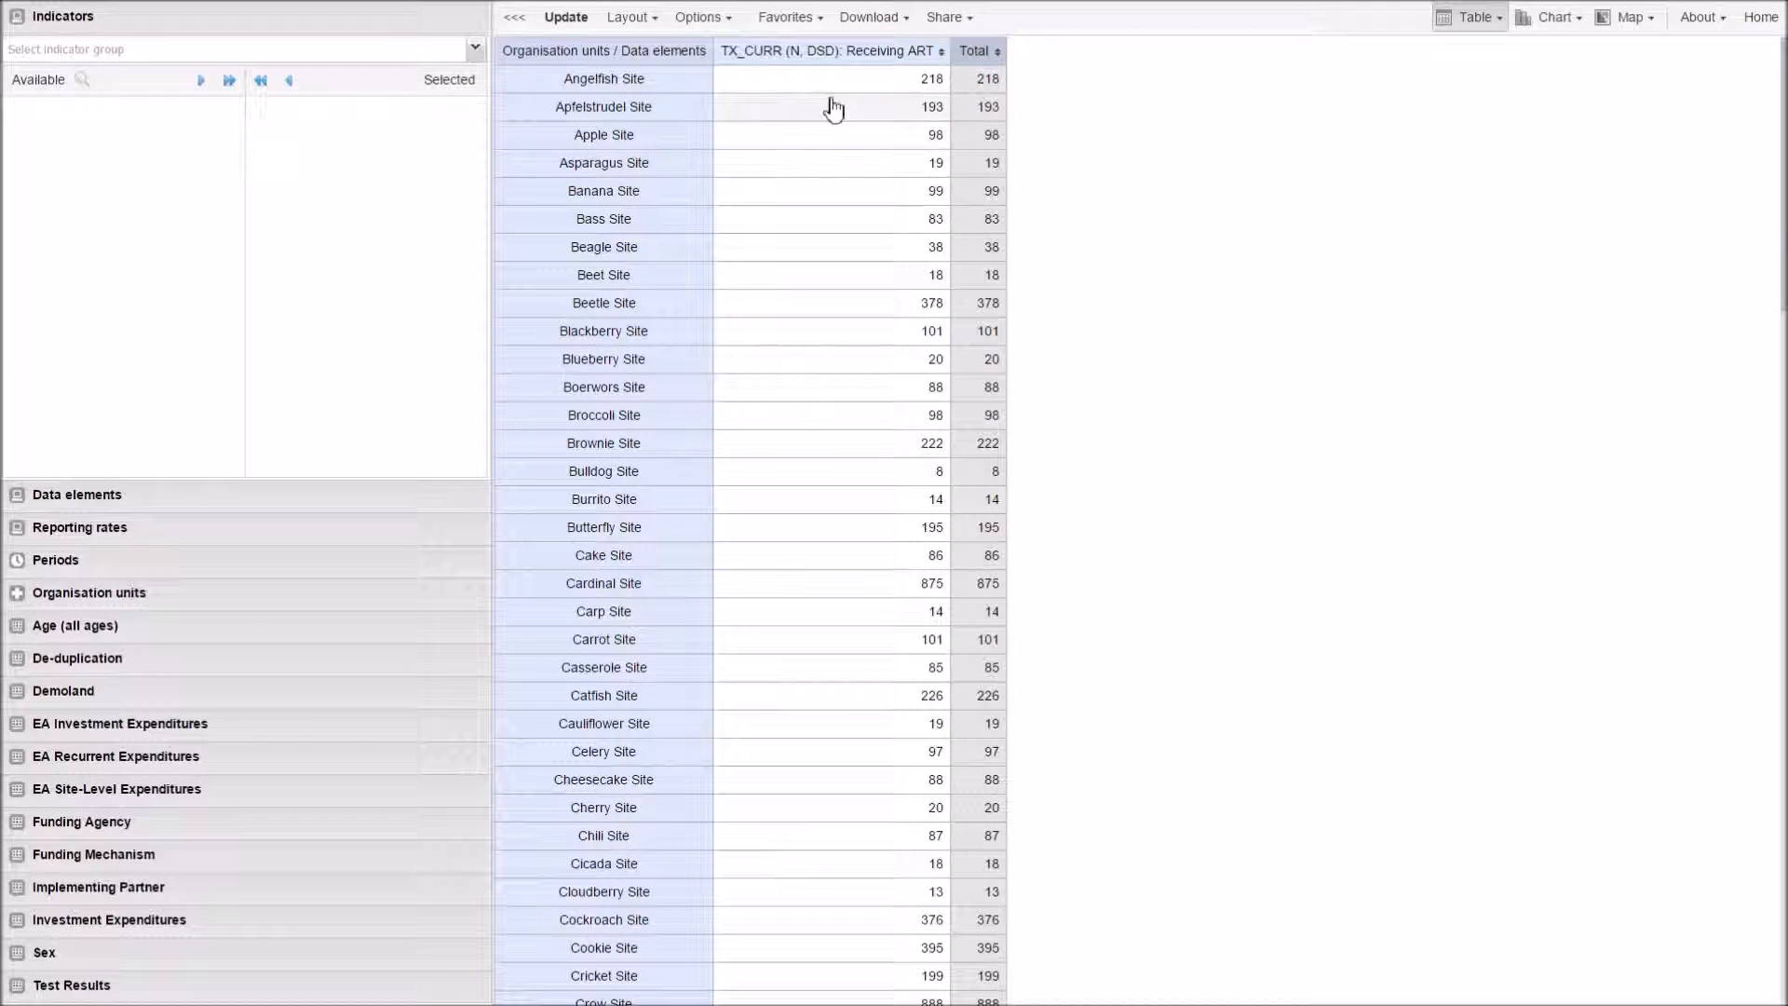
left_click(942, 52)
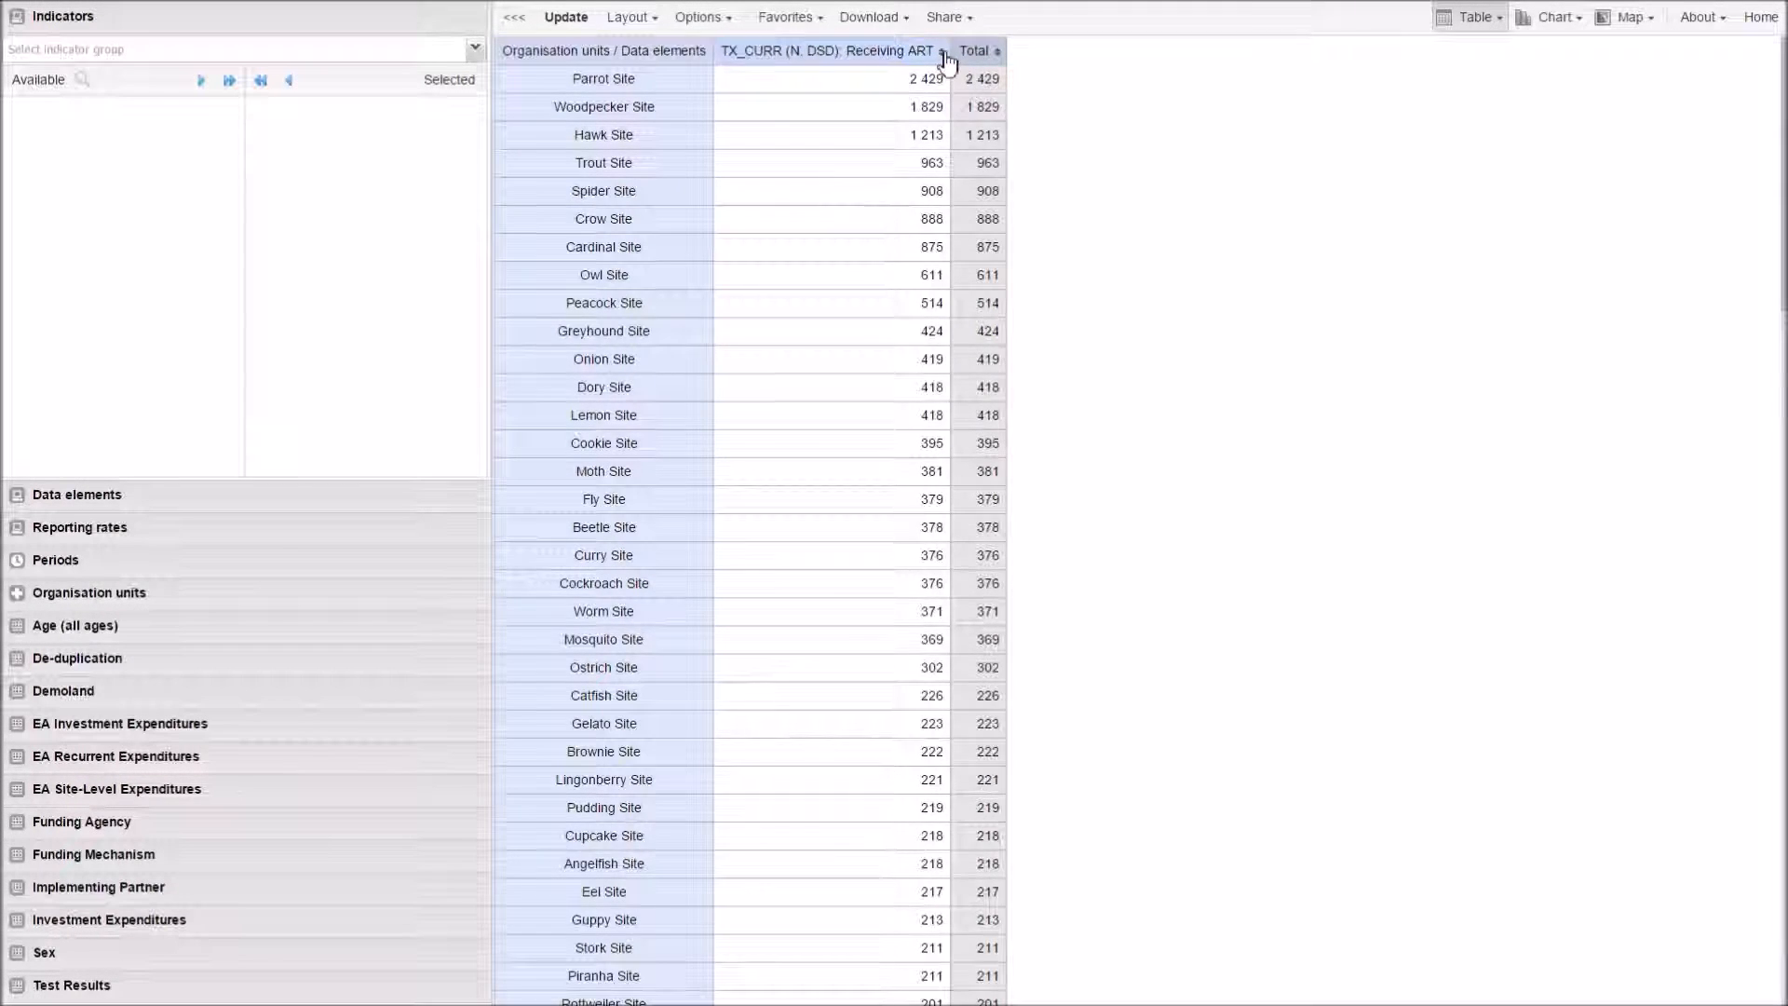
left_click(943, 54)
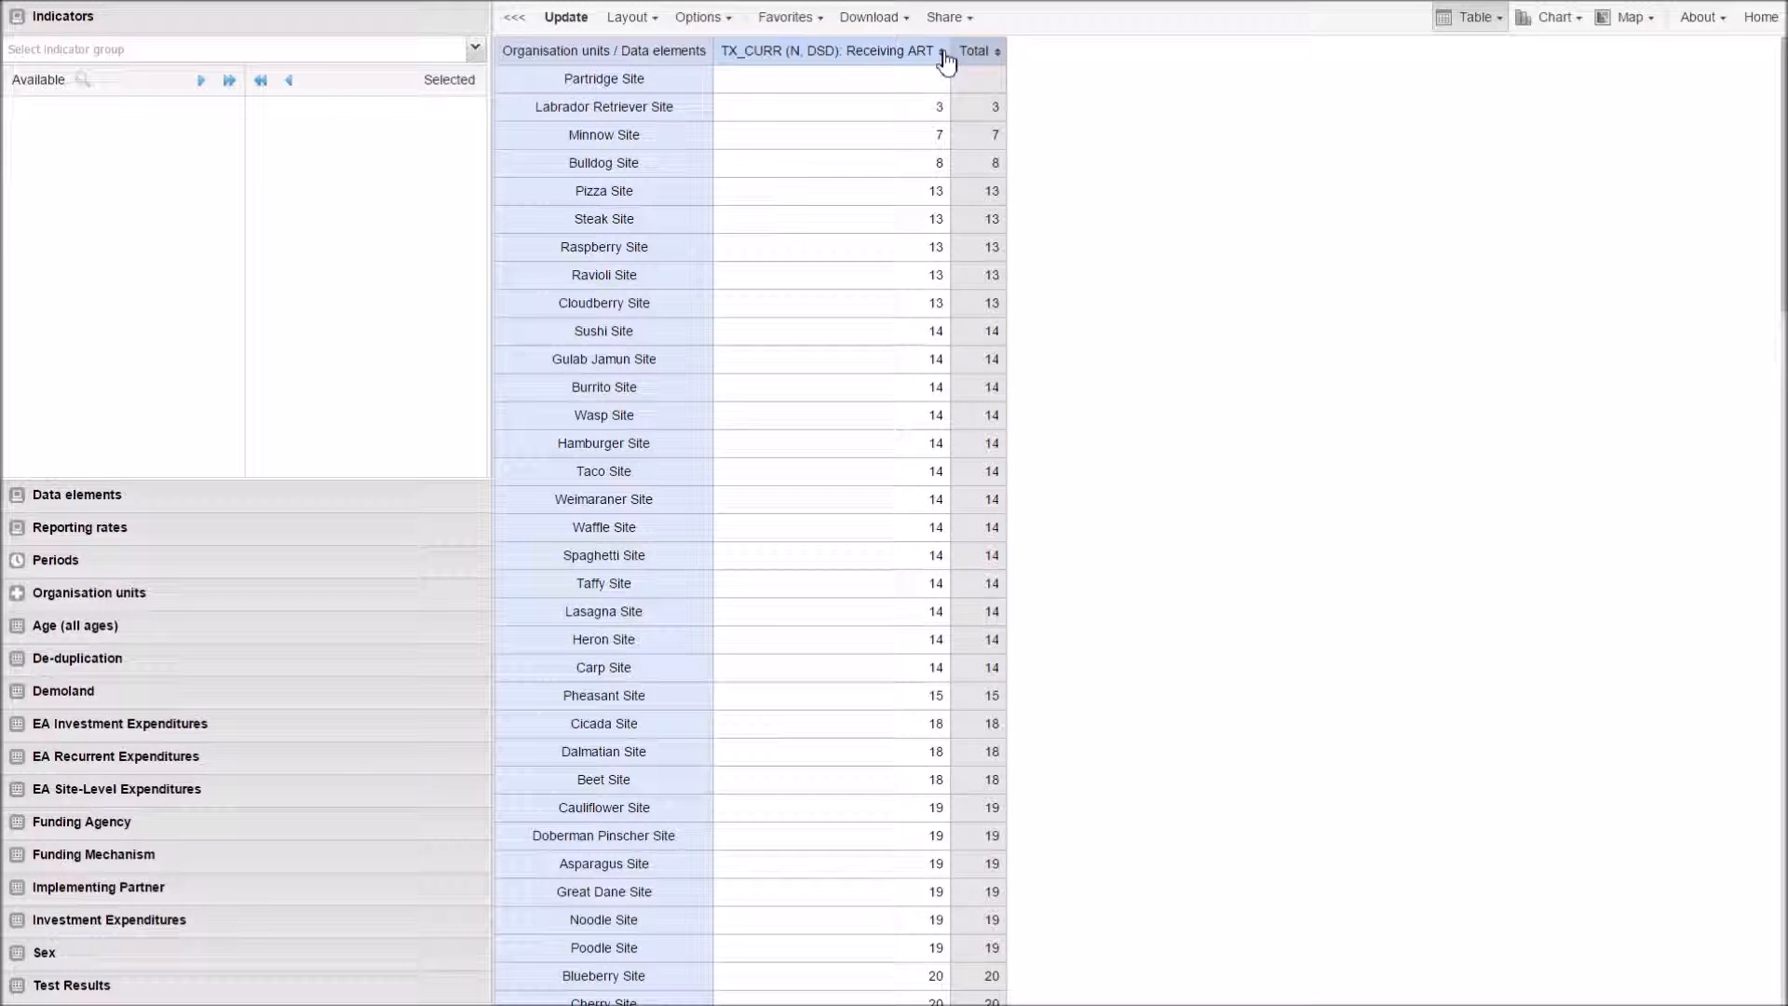
left_click(942, 52)
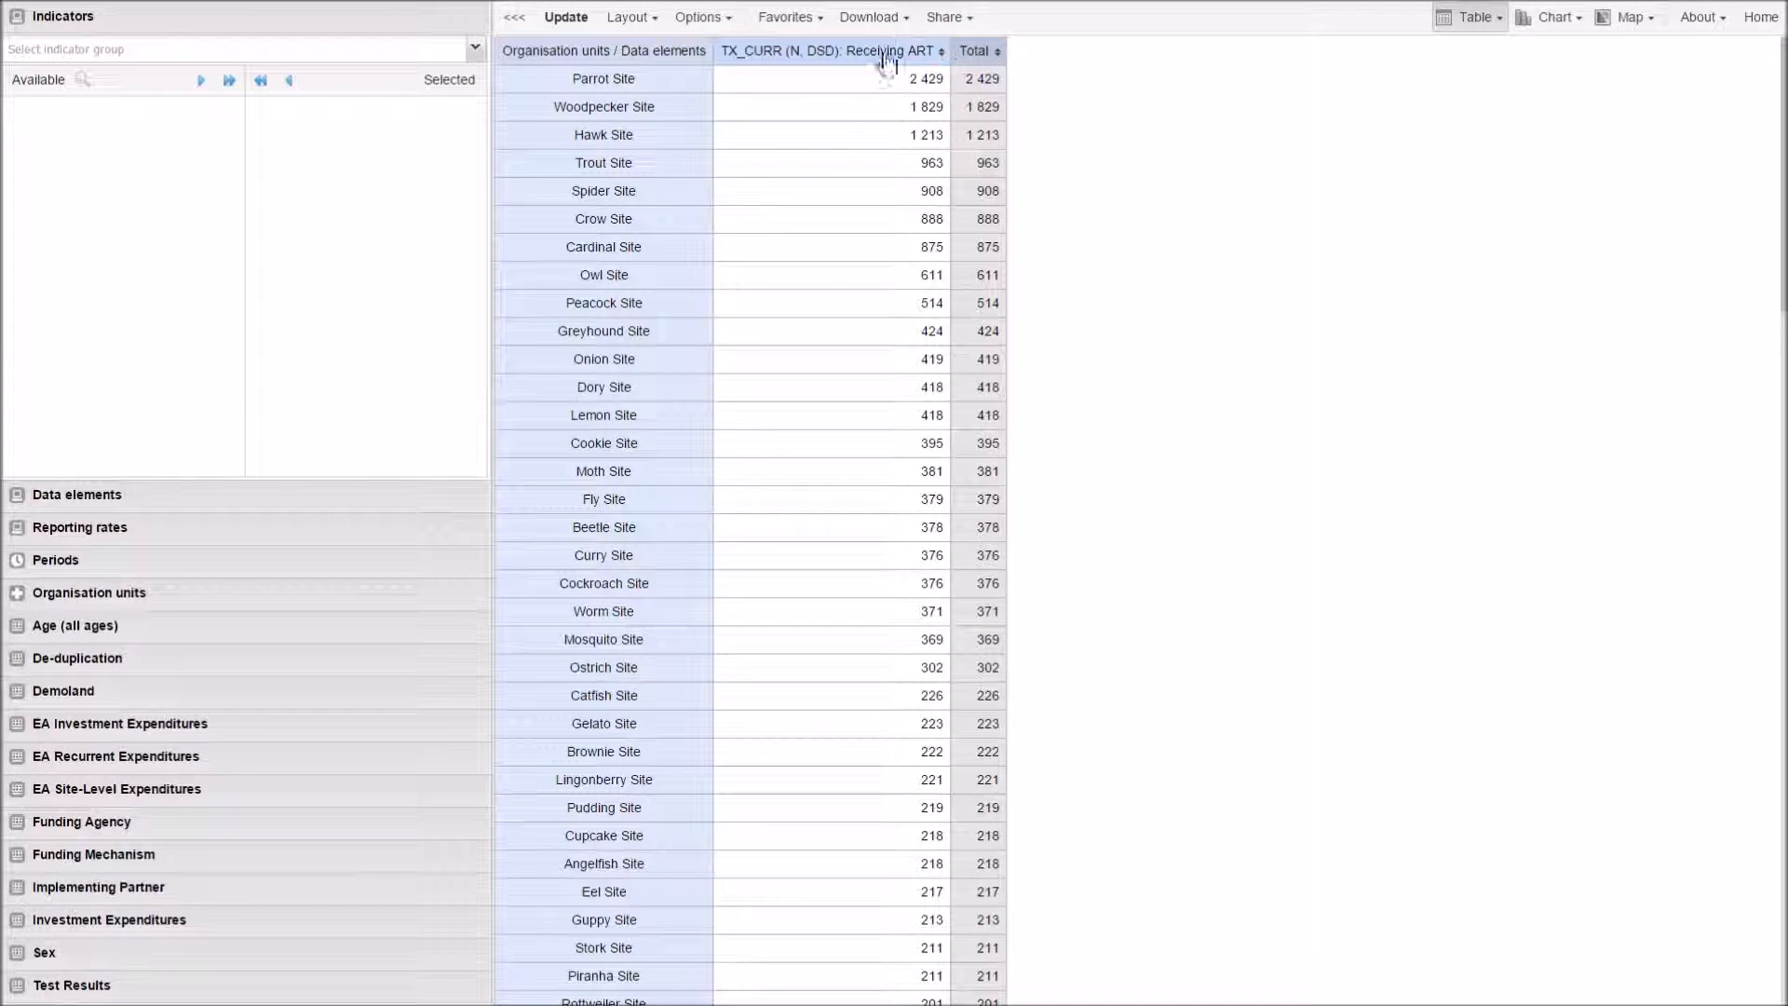
Step: Save the pivot table as a favorite named "Demoland Current on Treatment by Site, FY14"
left_click(802, 18)
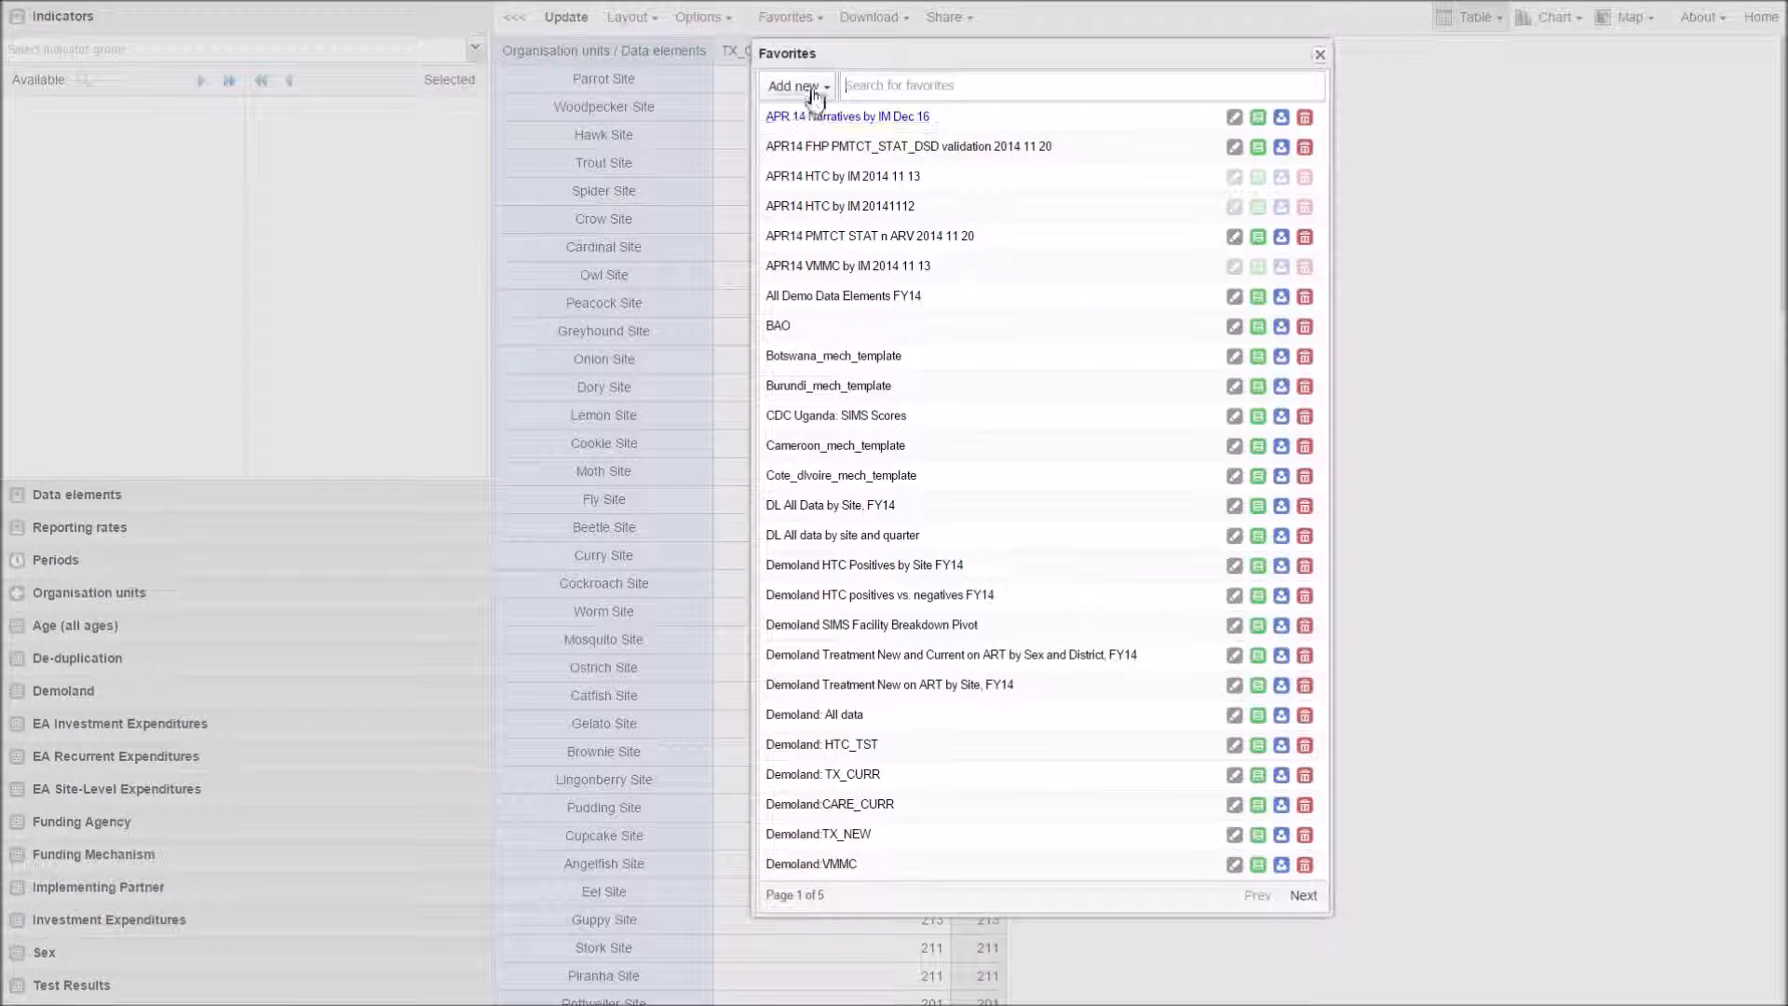
left_click(814, 88)
type("Demoland Curr")
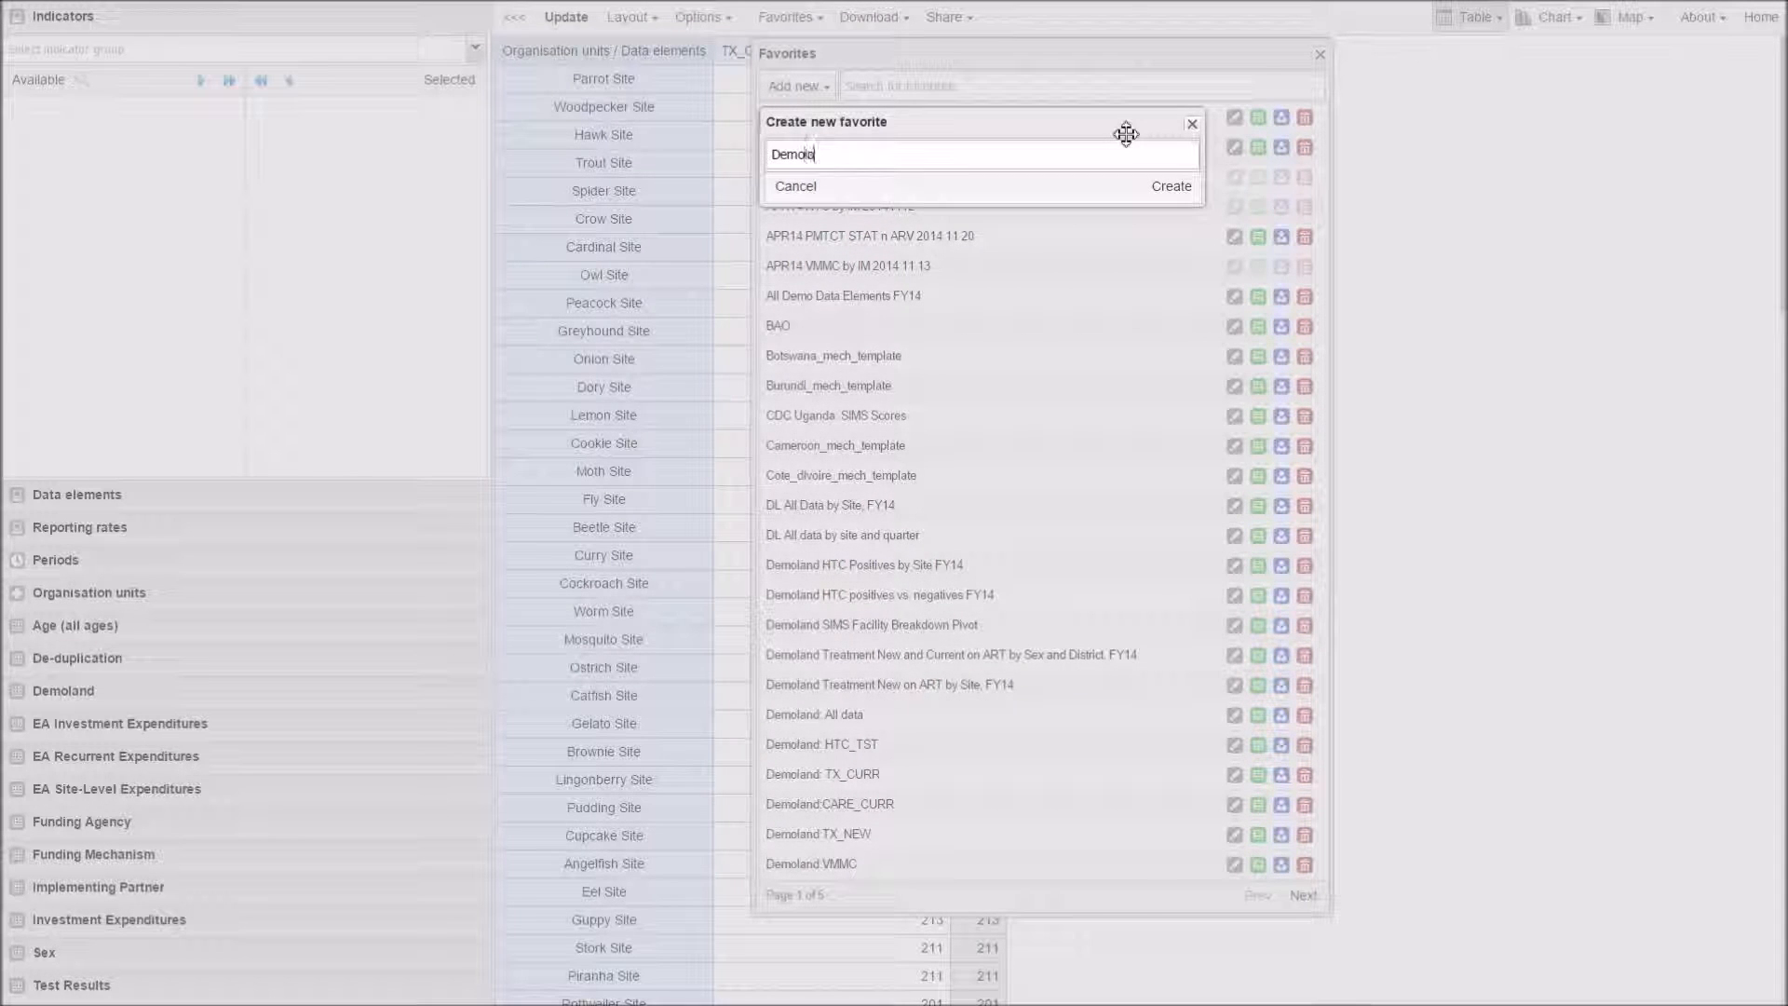
type("ent on Treatment b")
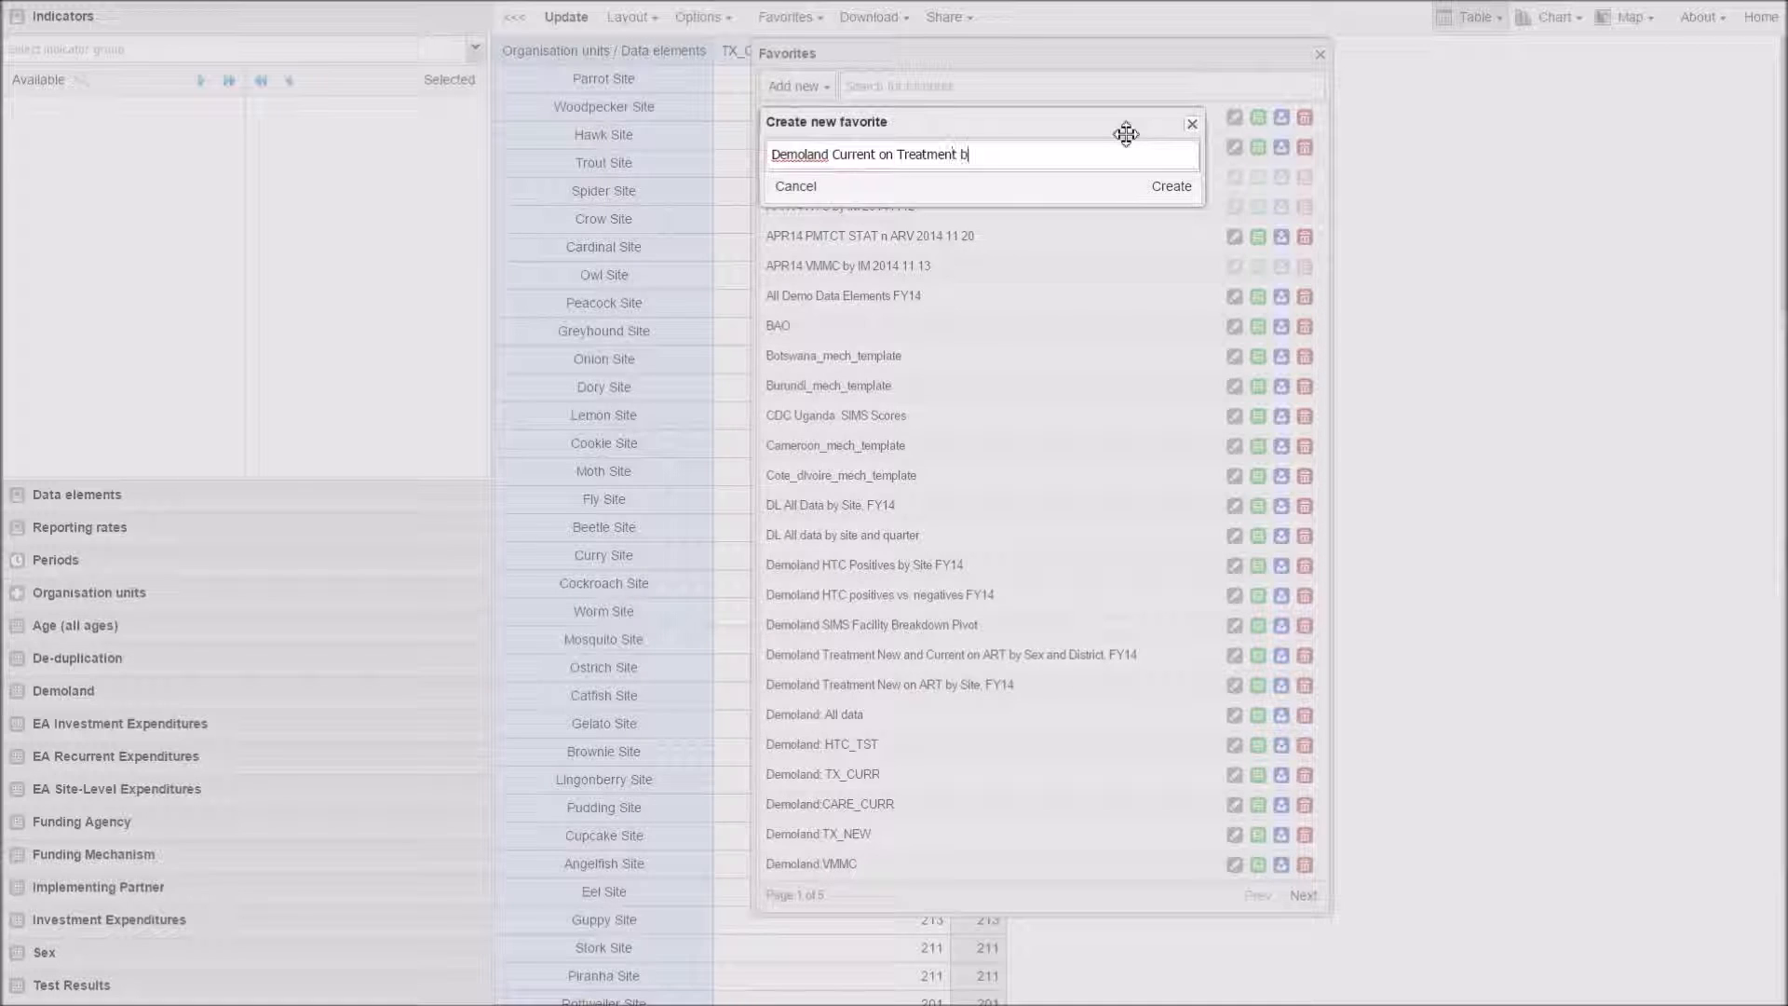
type("y Site, FY14")
left_click(1190, 194)
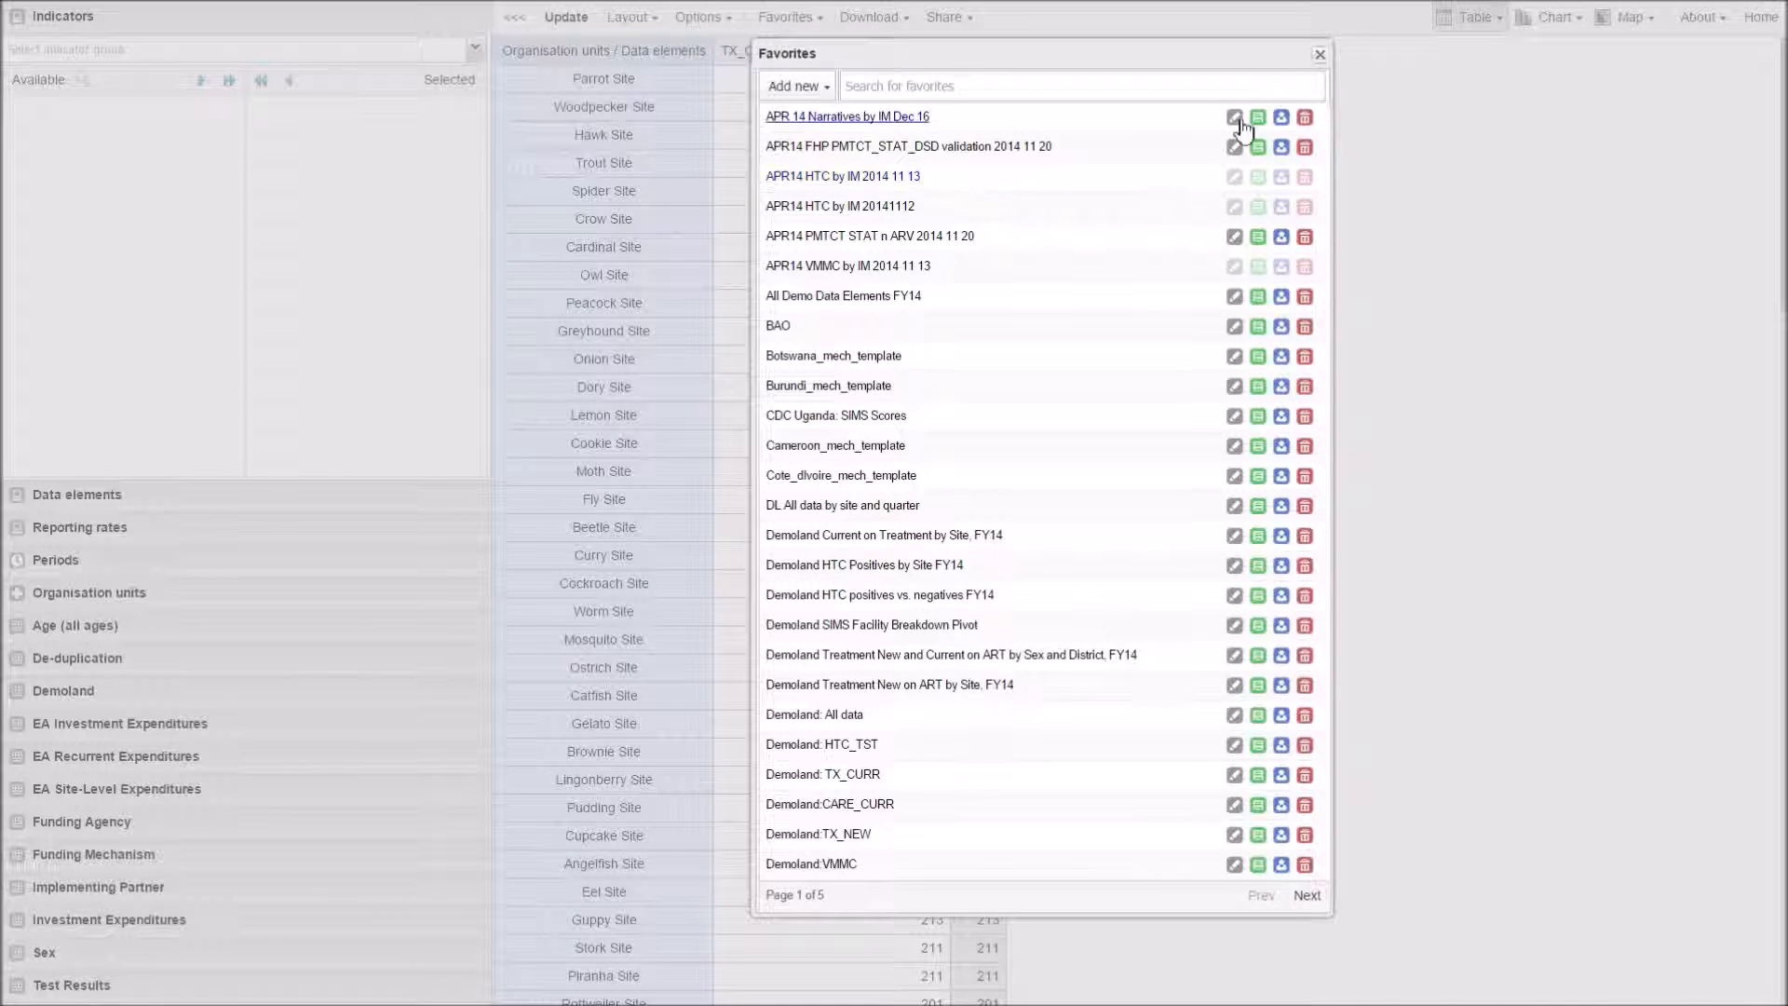
left_click(1319, 54)
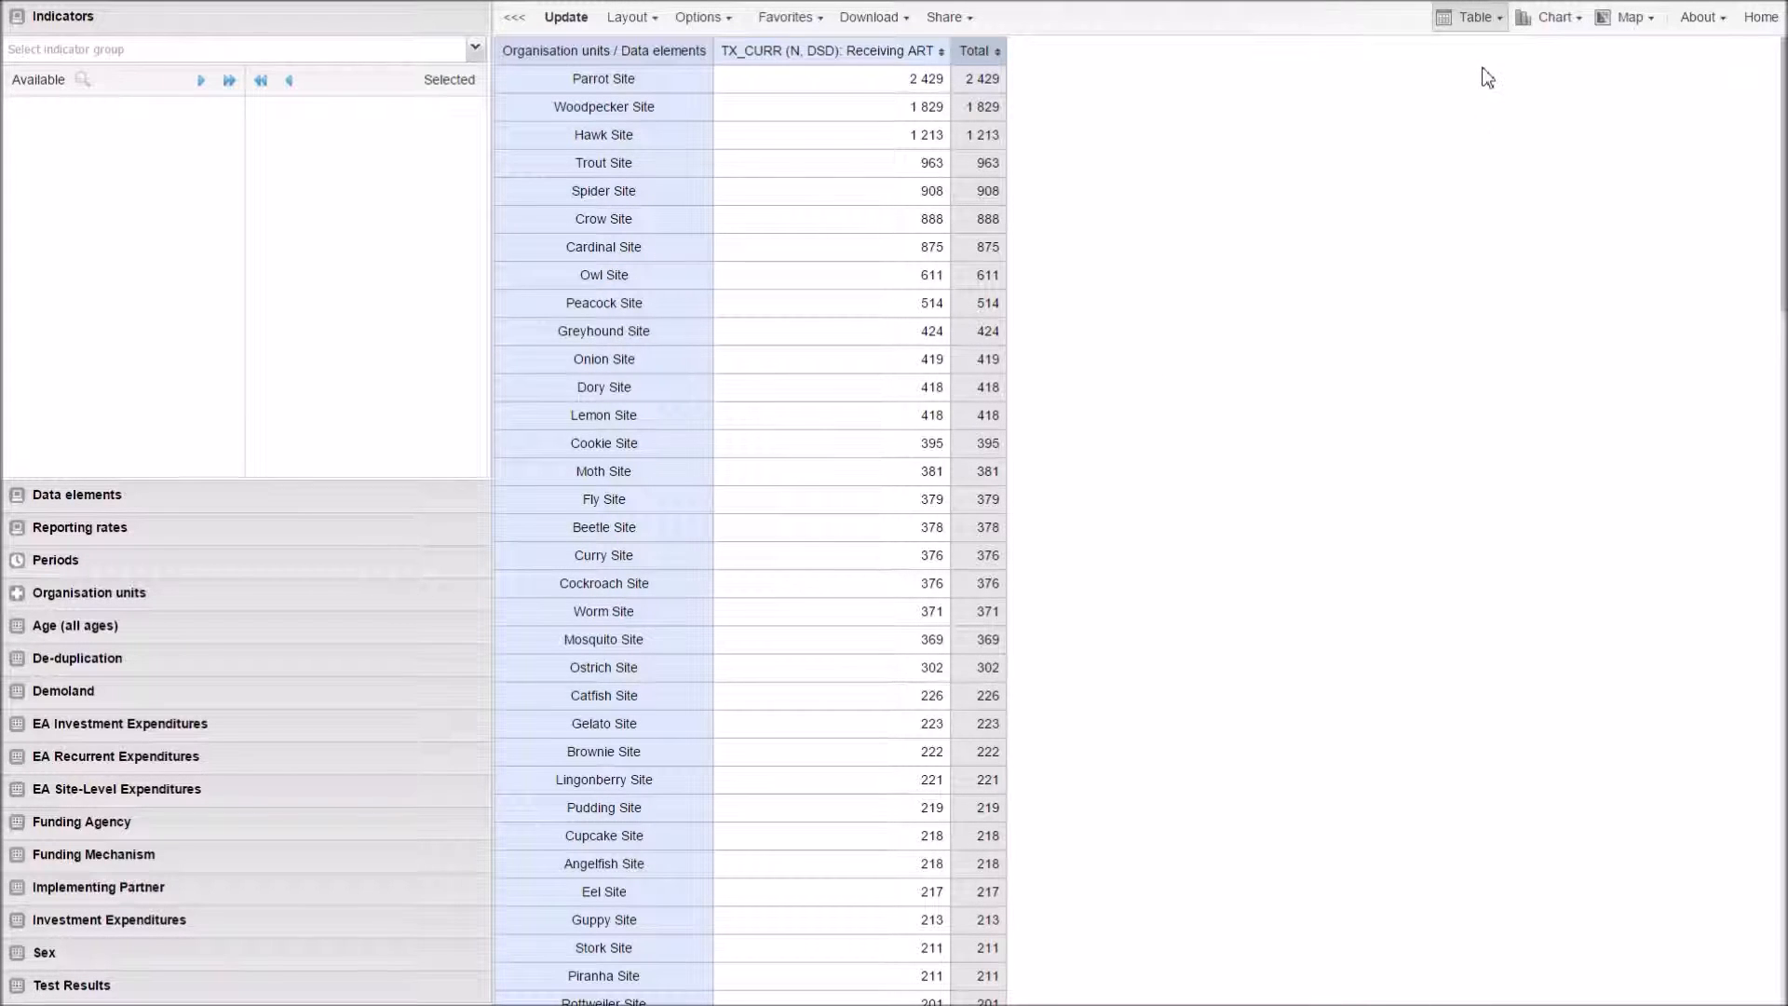
Step: Return from the pivot table to the last chart and open that chart as a map
left_click(1481, 20)
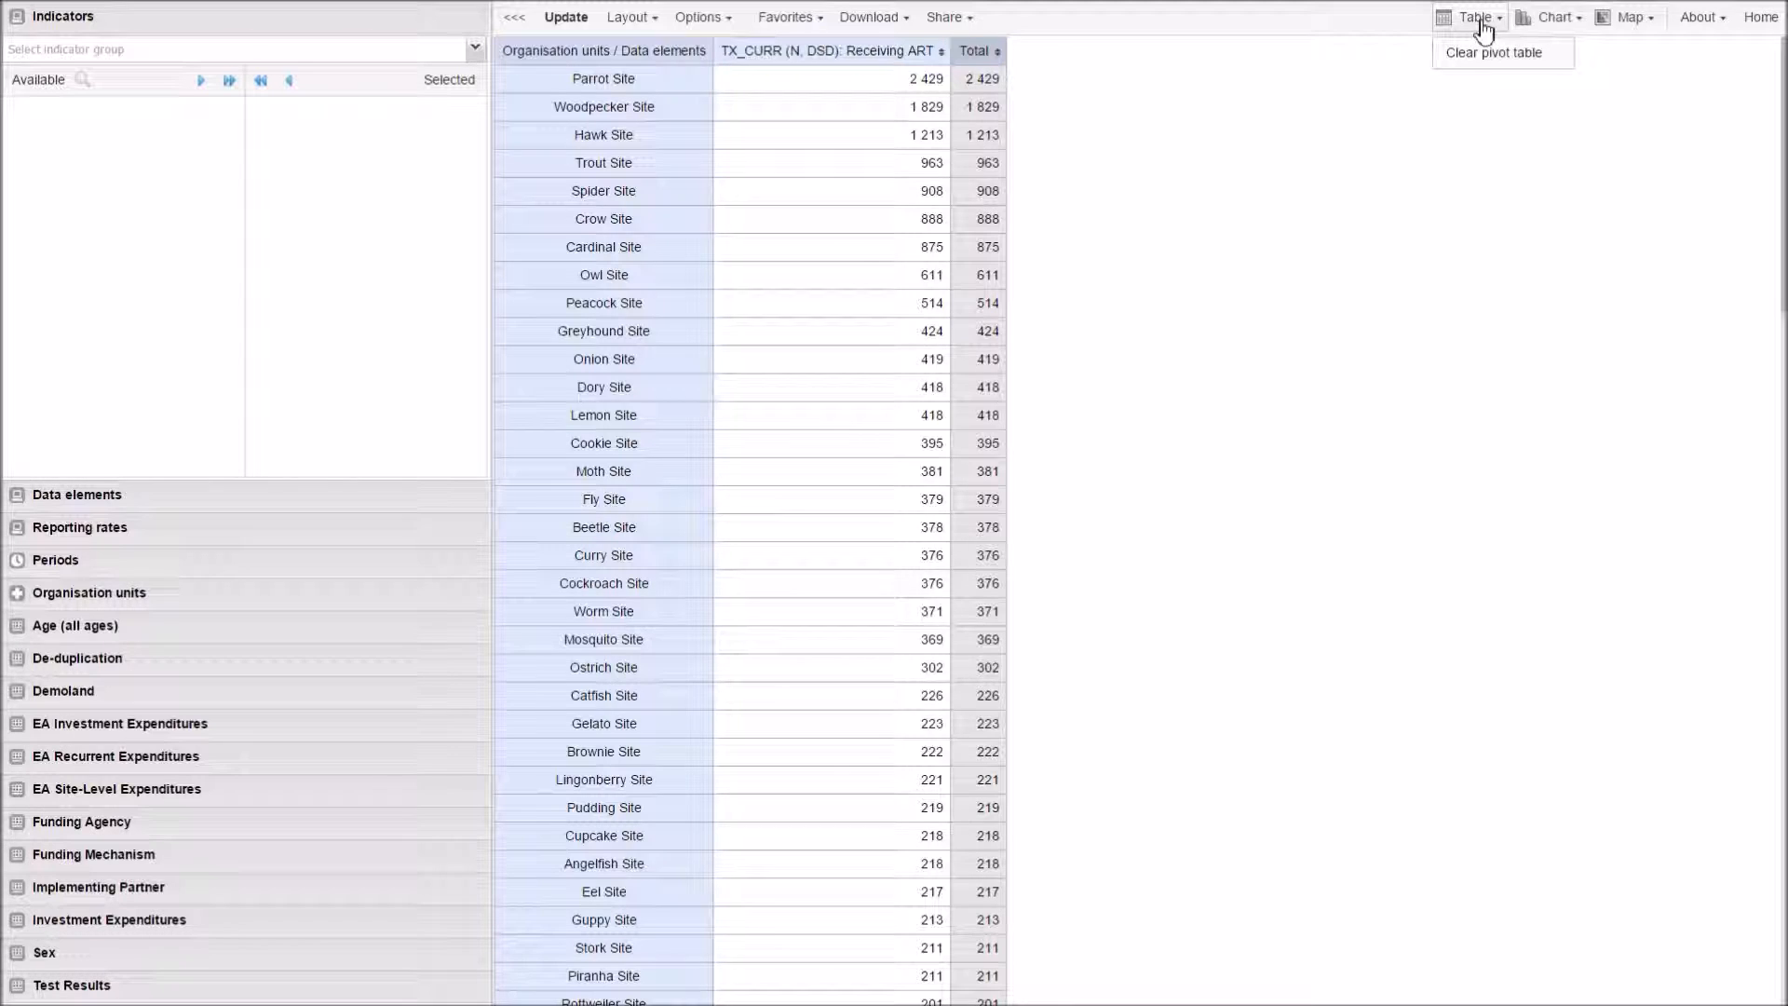
left_click(1555, 21)
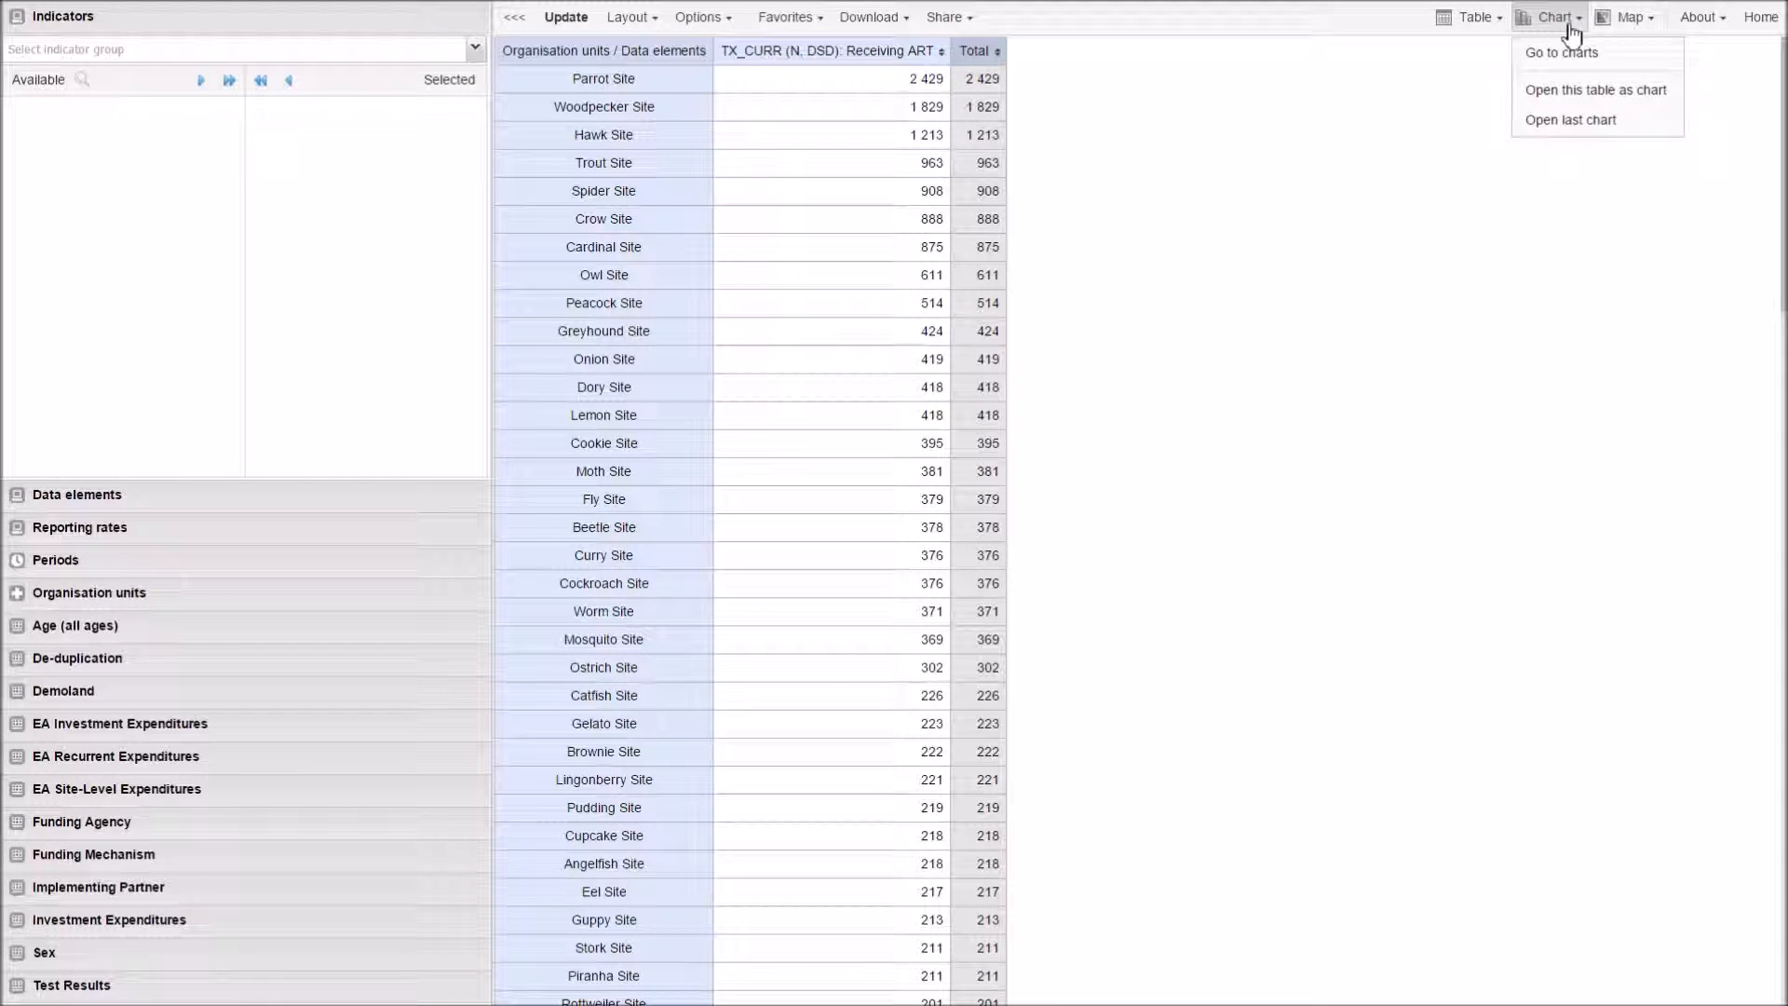
left_click(1573, 123)
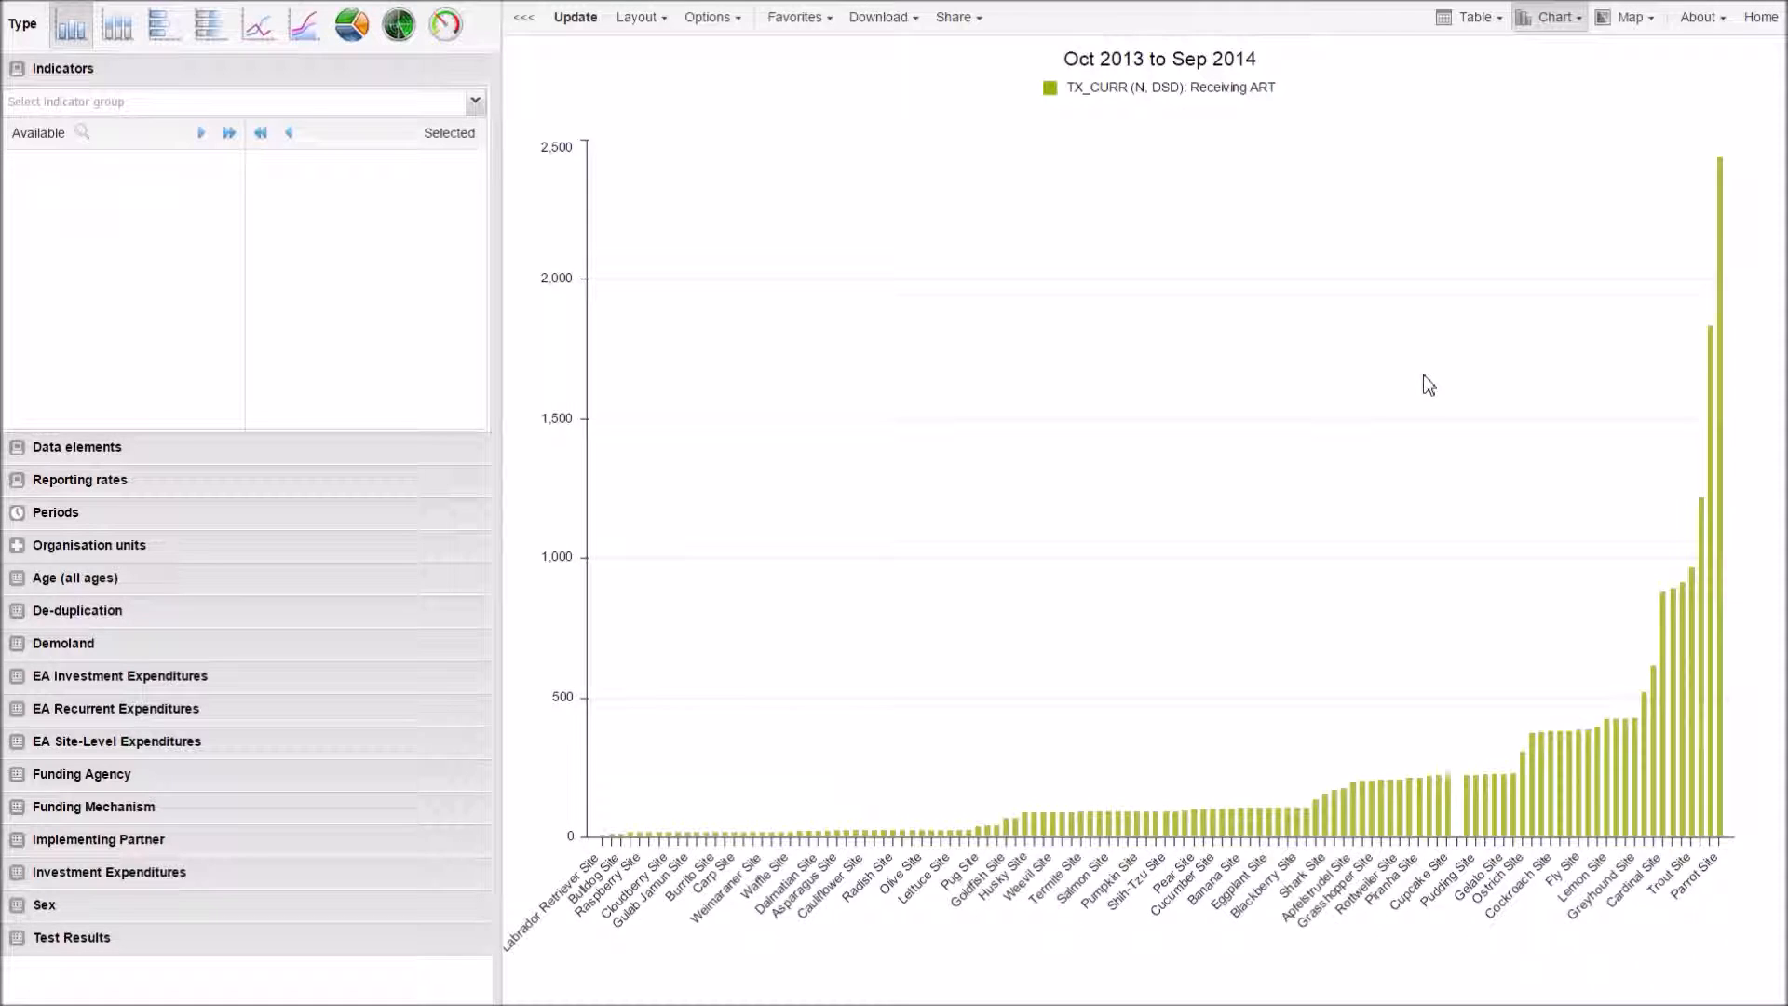
left_click(1630, 21)
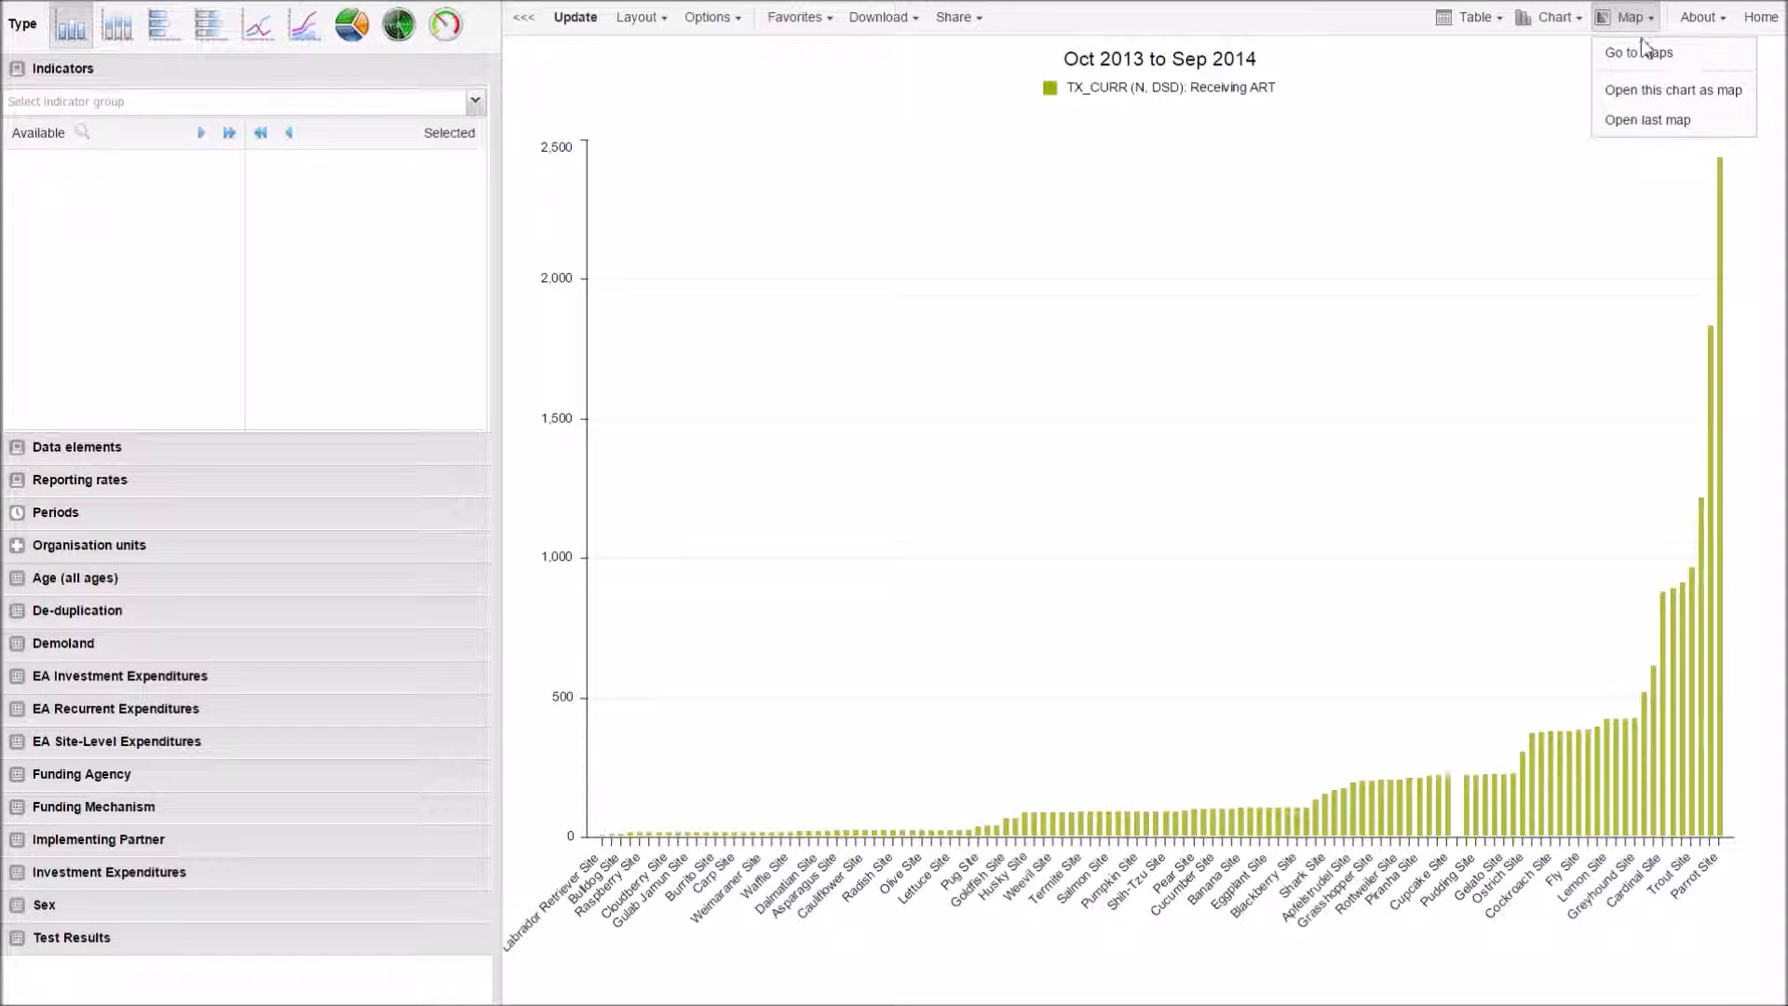
left_click(1648, 90)
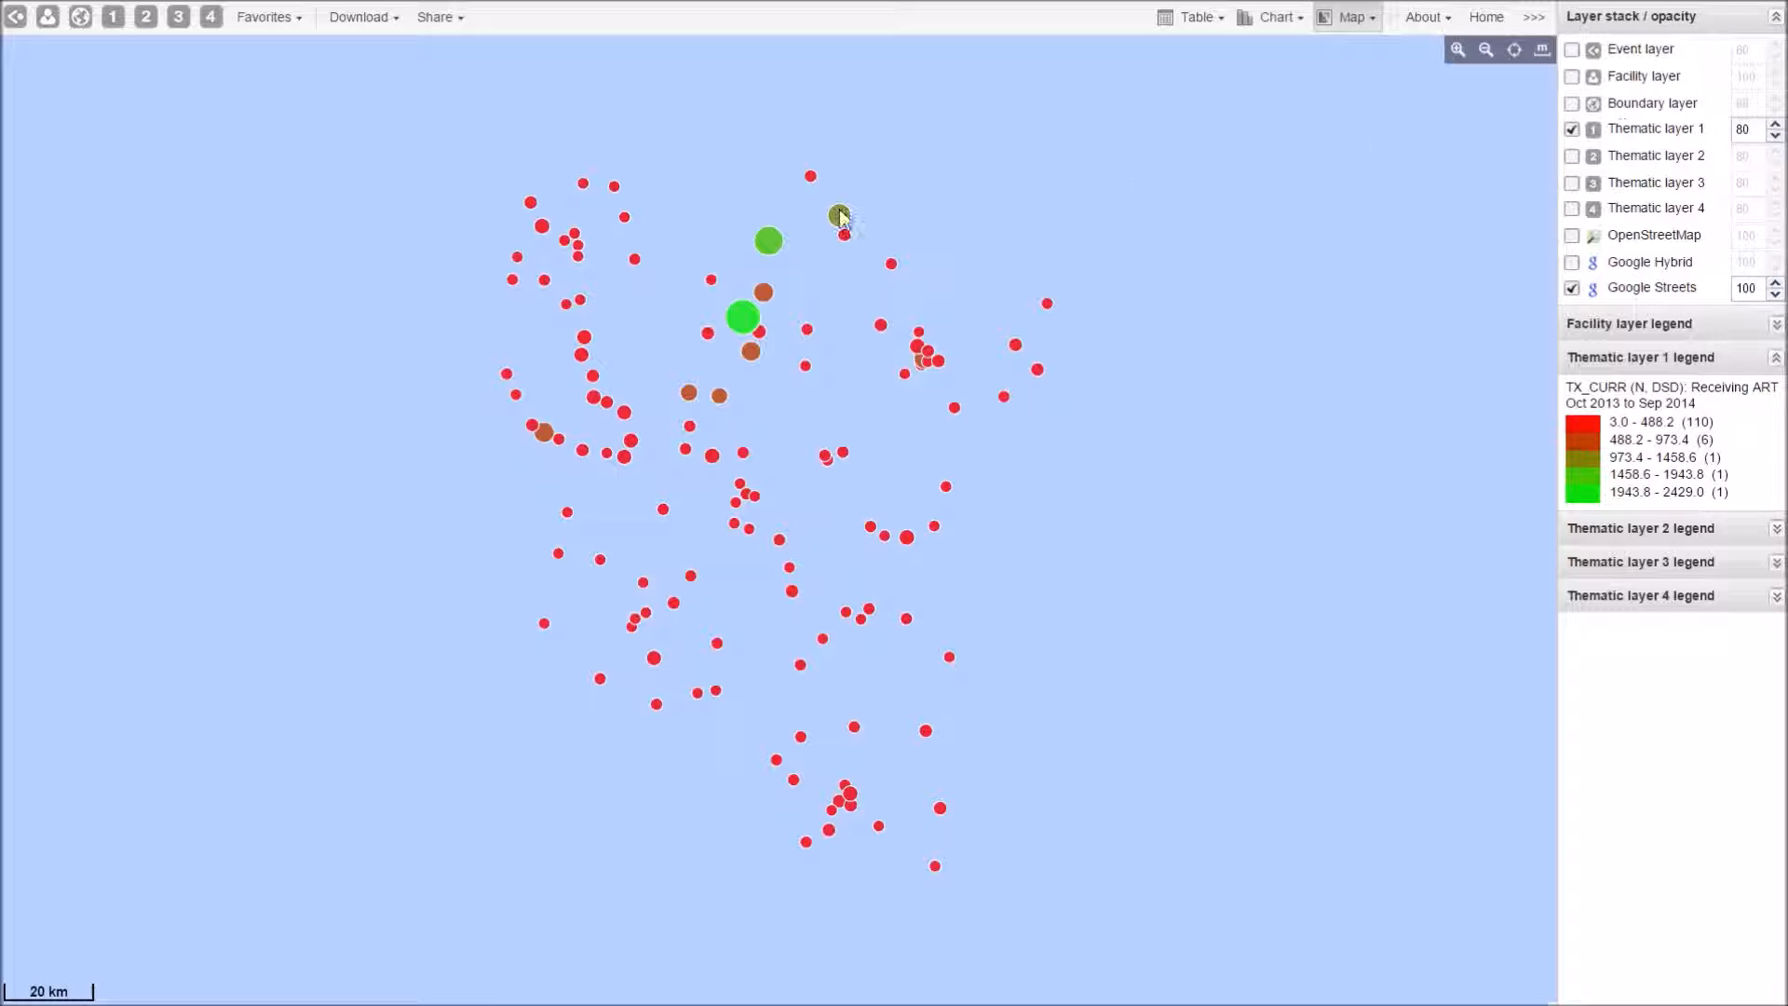
Step: Add a boundary layer at In-country level 3 to the map and close the layer's settings
left_click(80, 16)
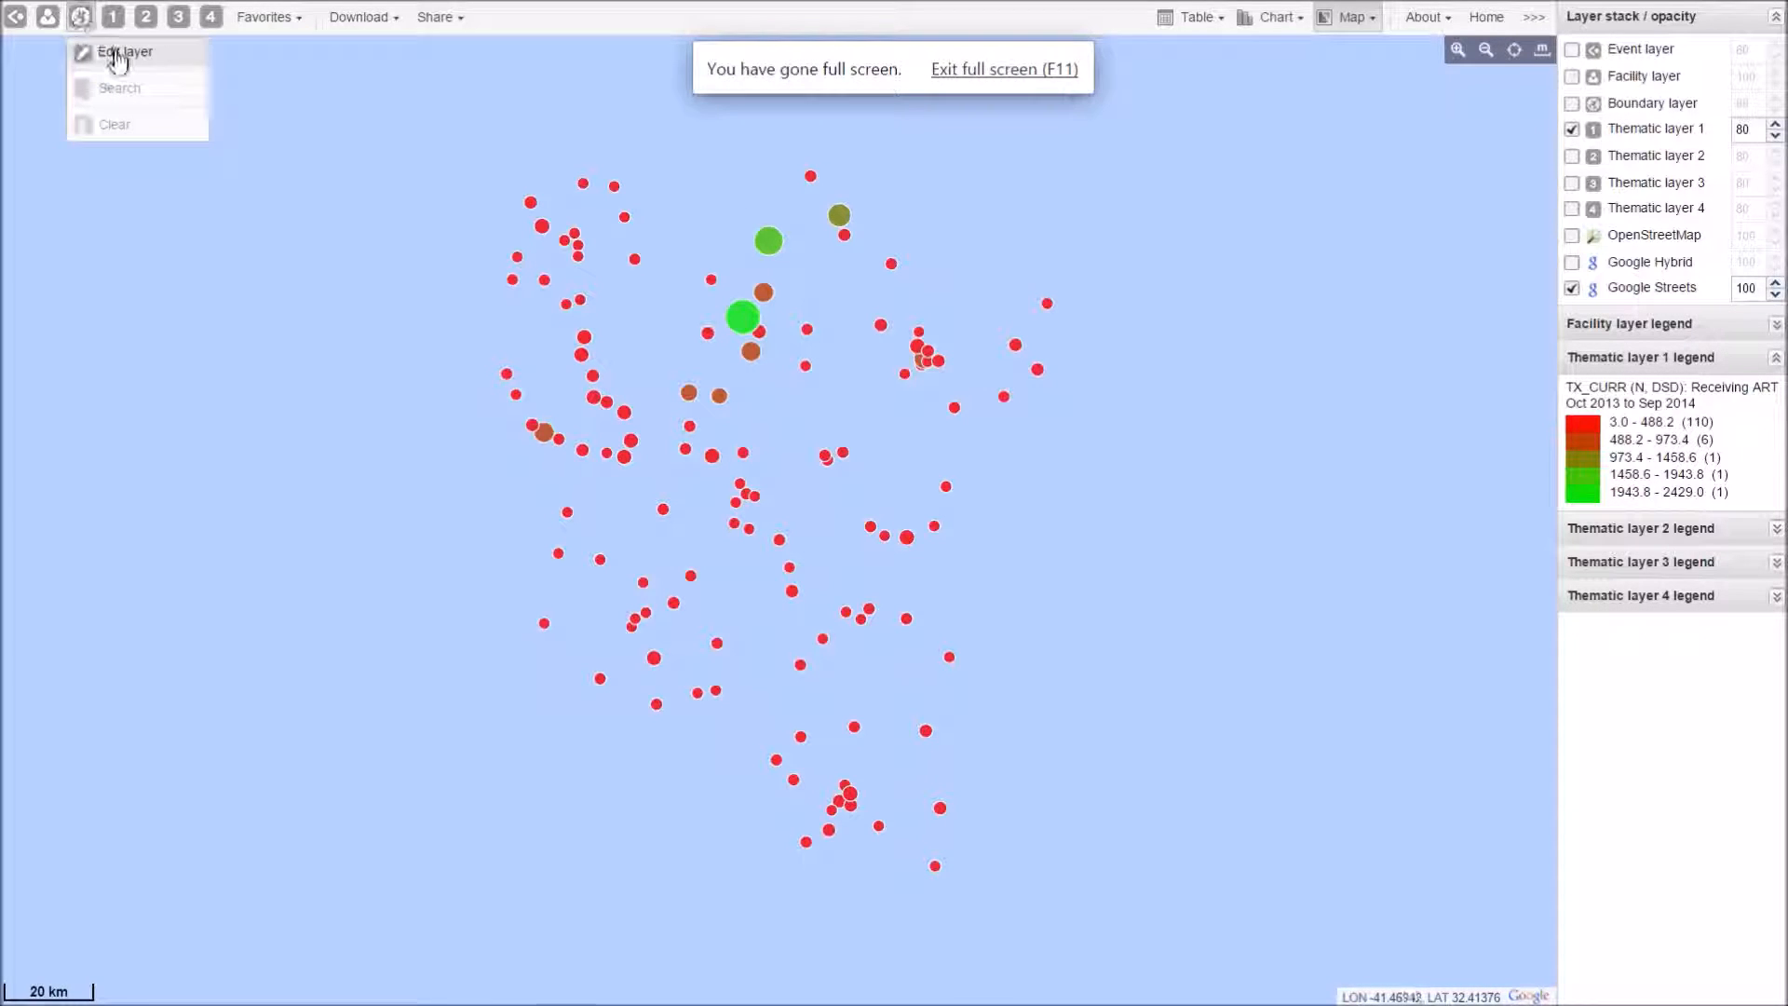
left_click(116, 53)
left_click(334, 114)
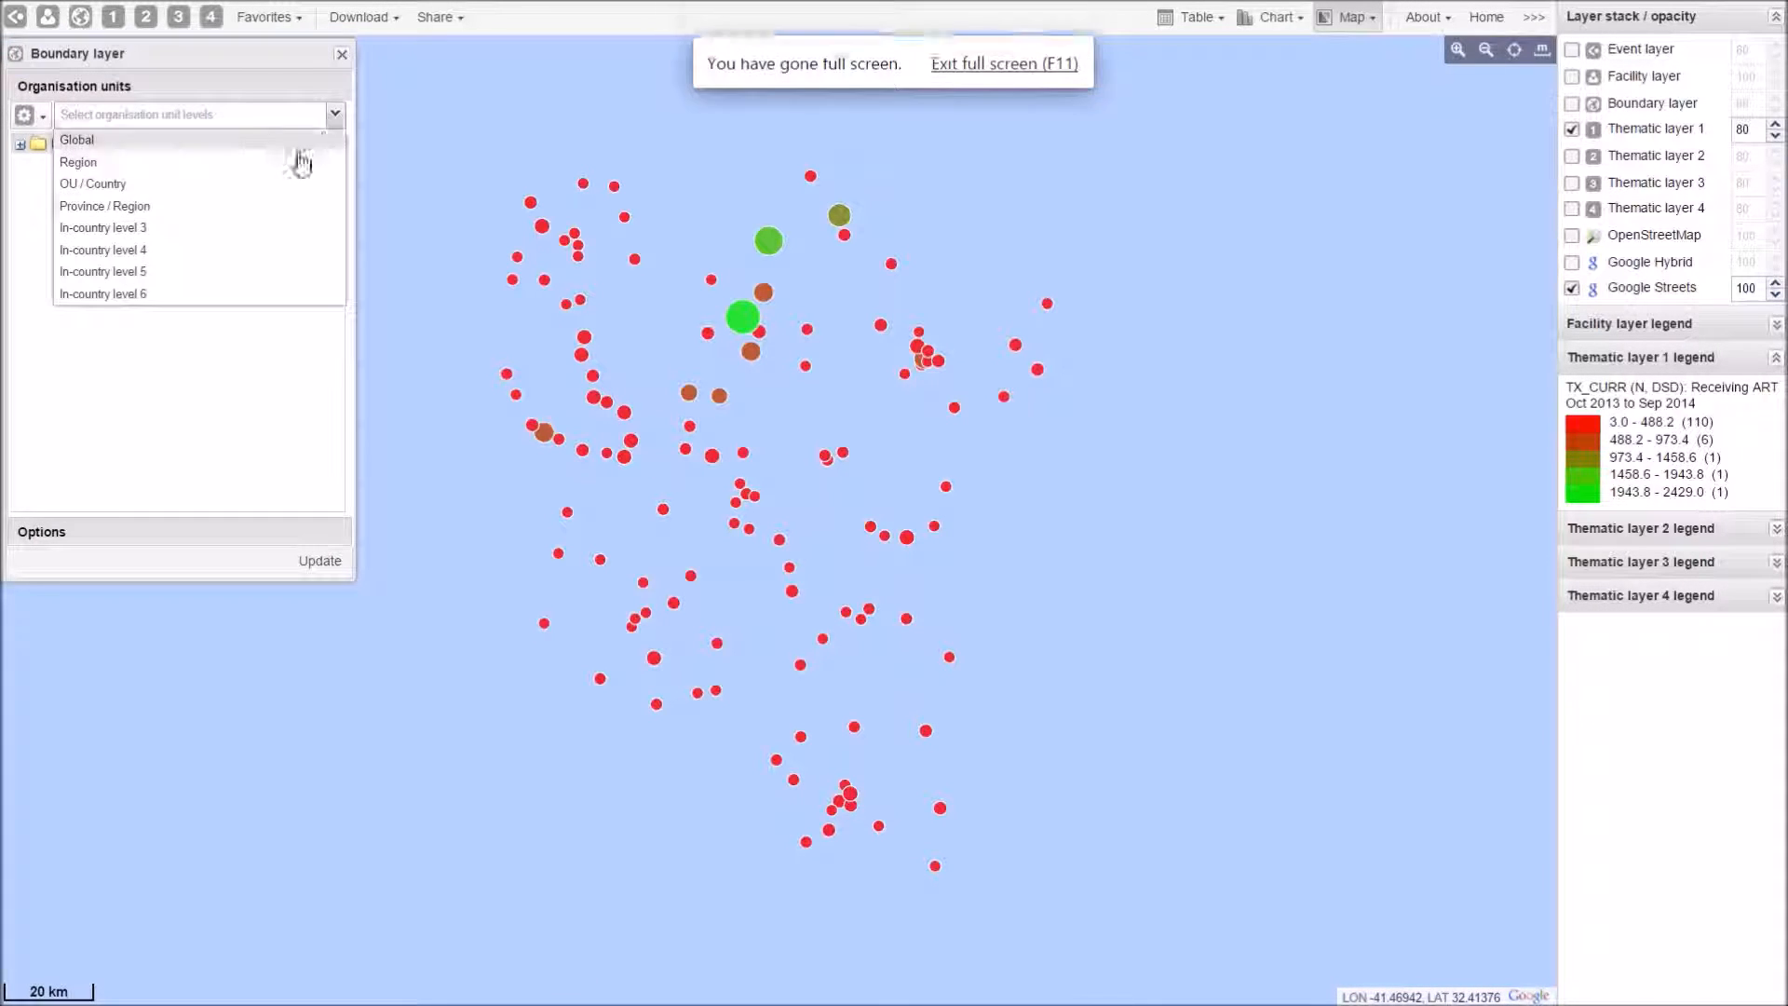
left_click(165, 229)
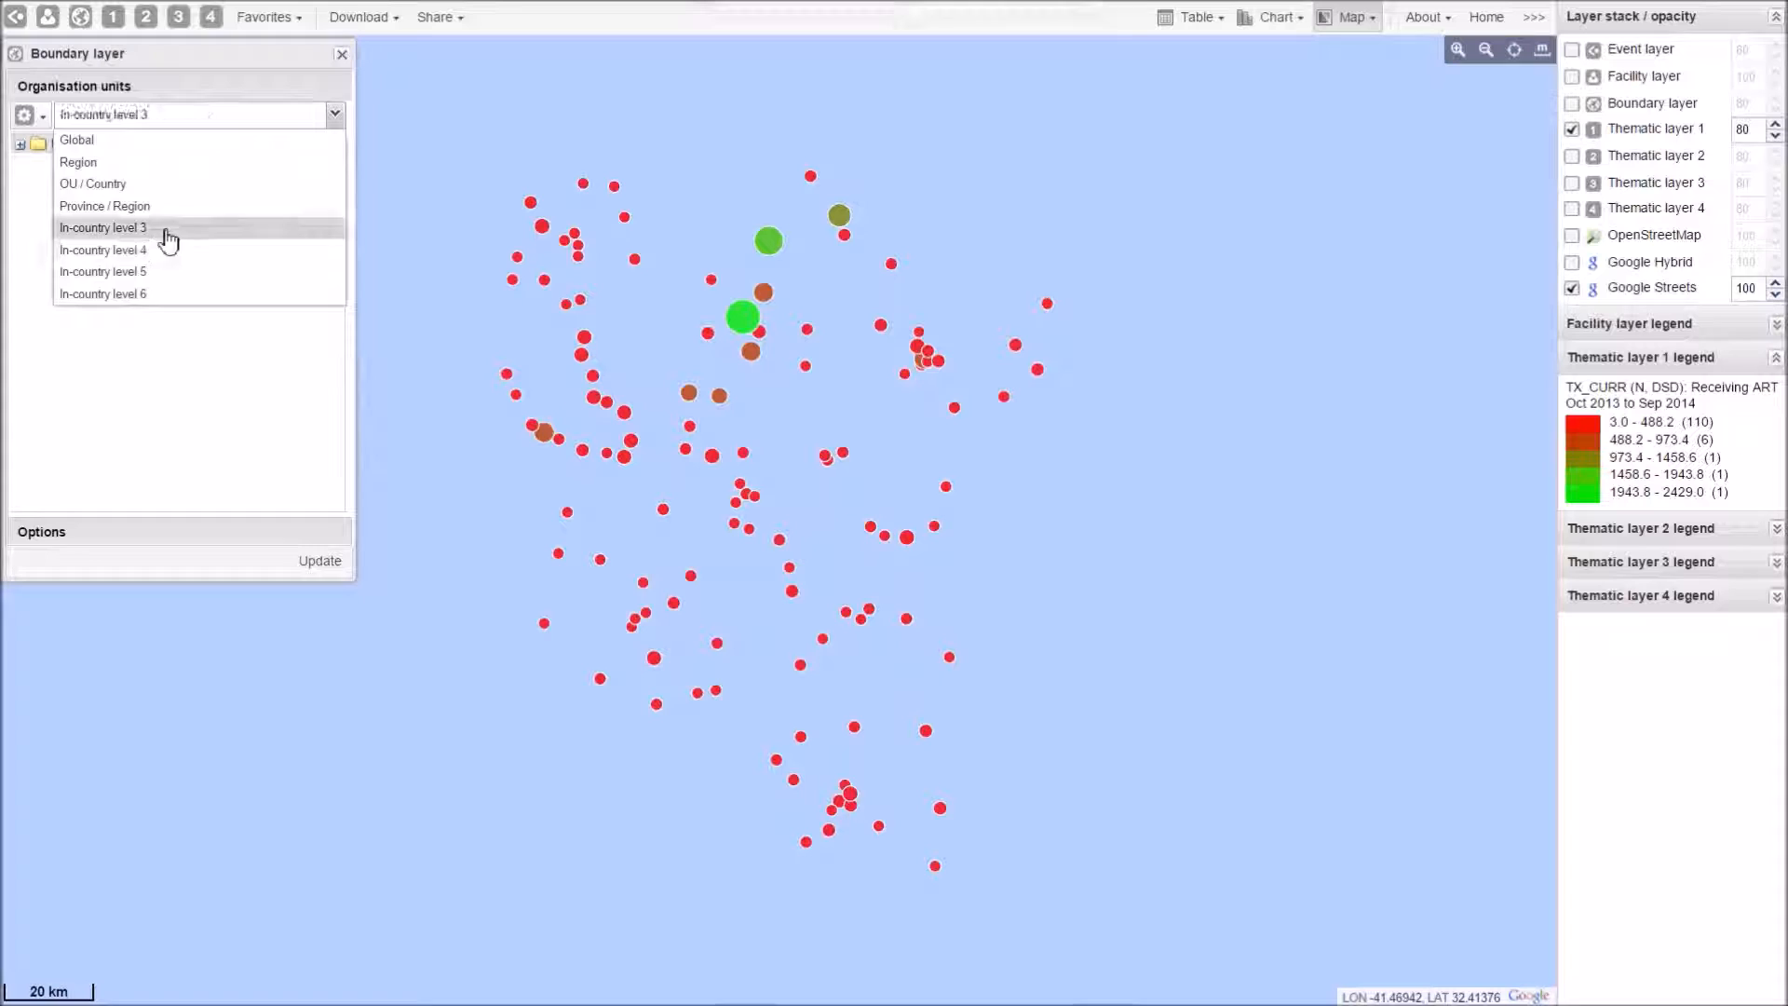
left_click(321, 559)
left_click(342, 55)
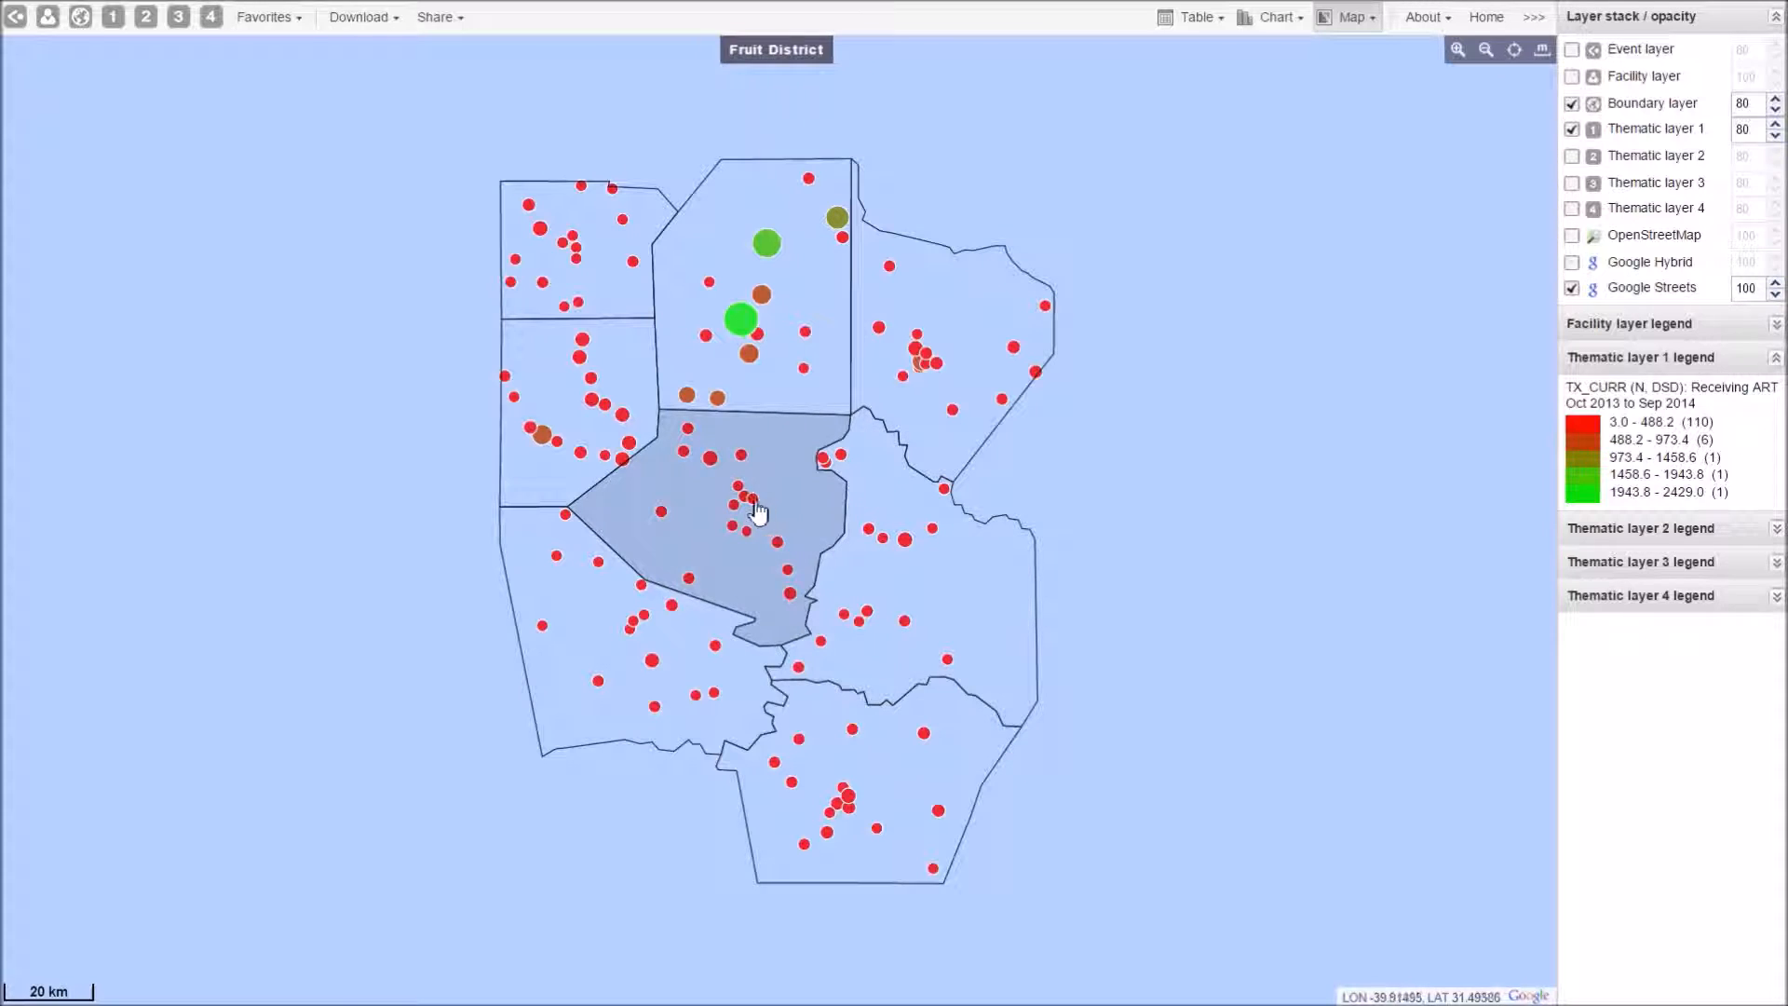
Step: Save the map as a favorite named "Demoland Current on Treatment by Site, FY14"
left_click(270, 17)
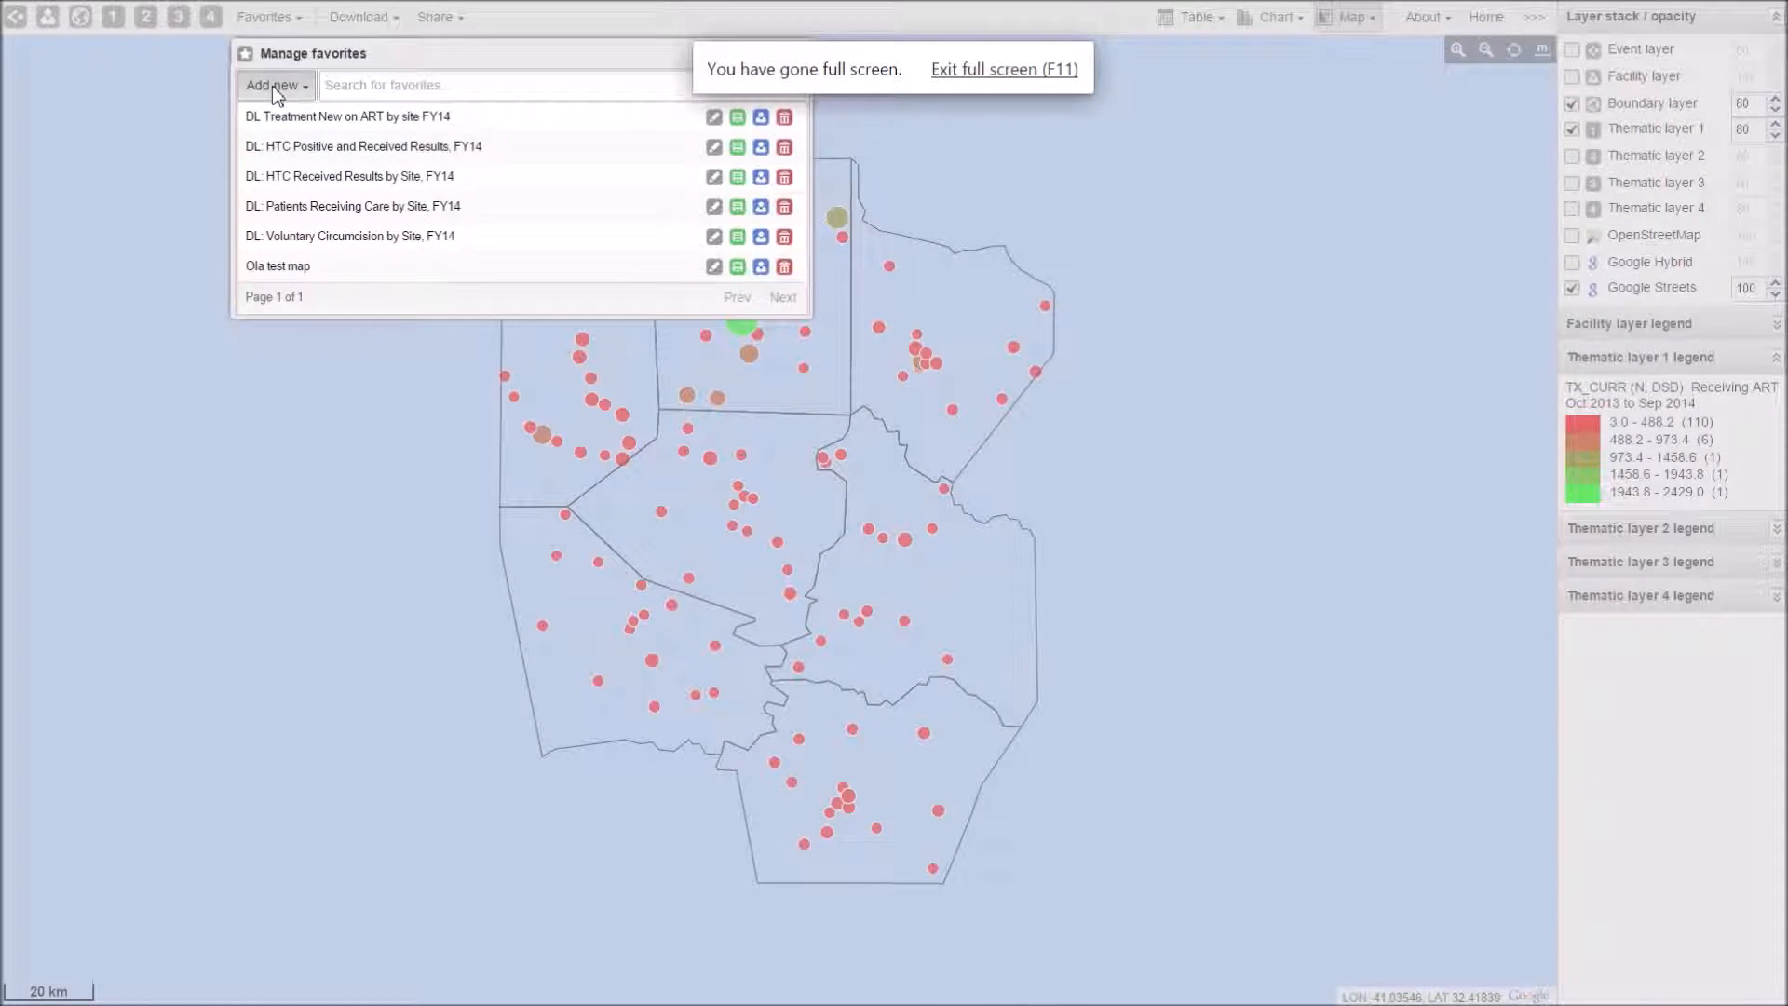
left_click(272, 86)
type("Demoland ")
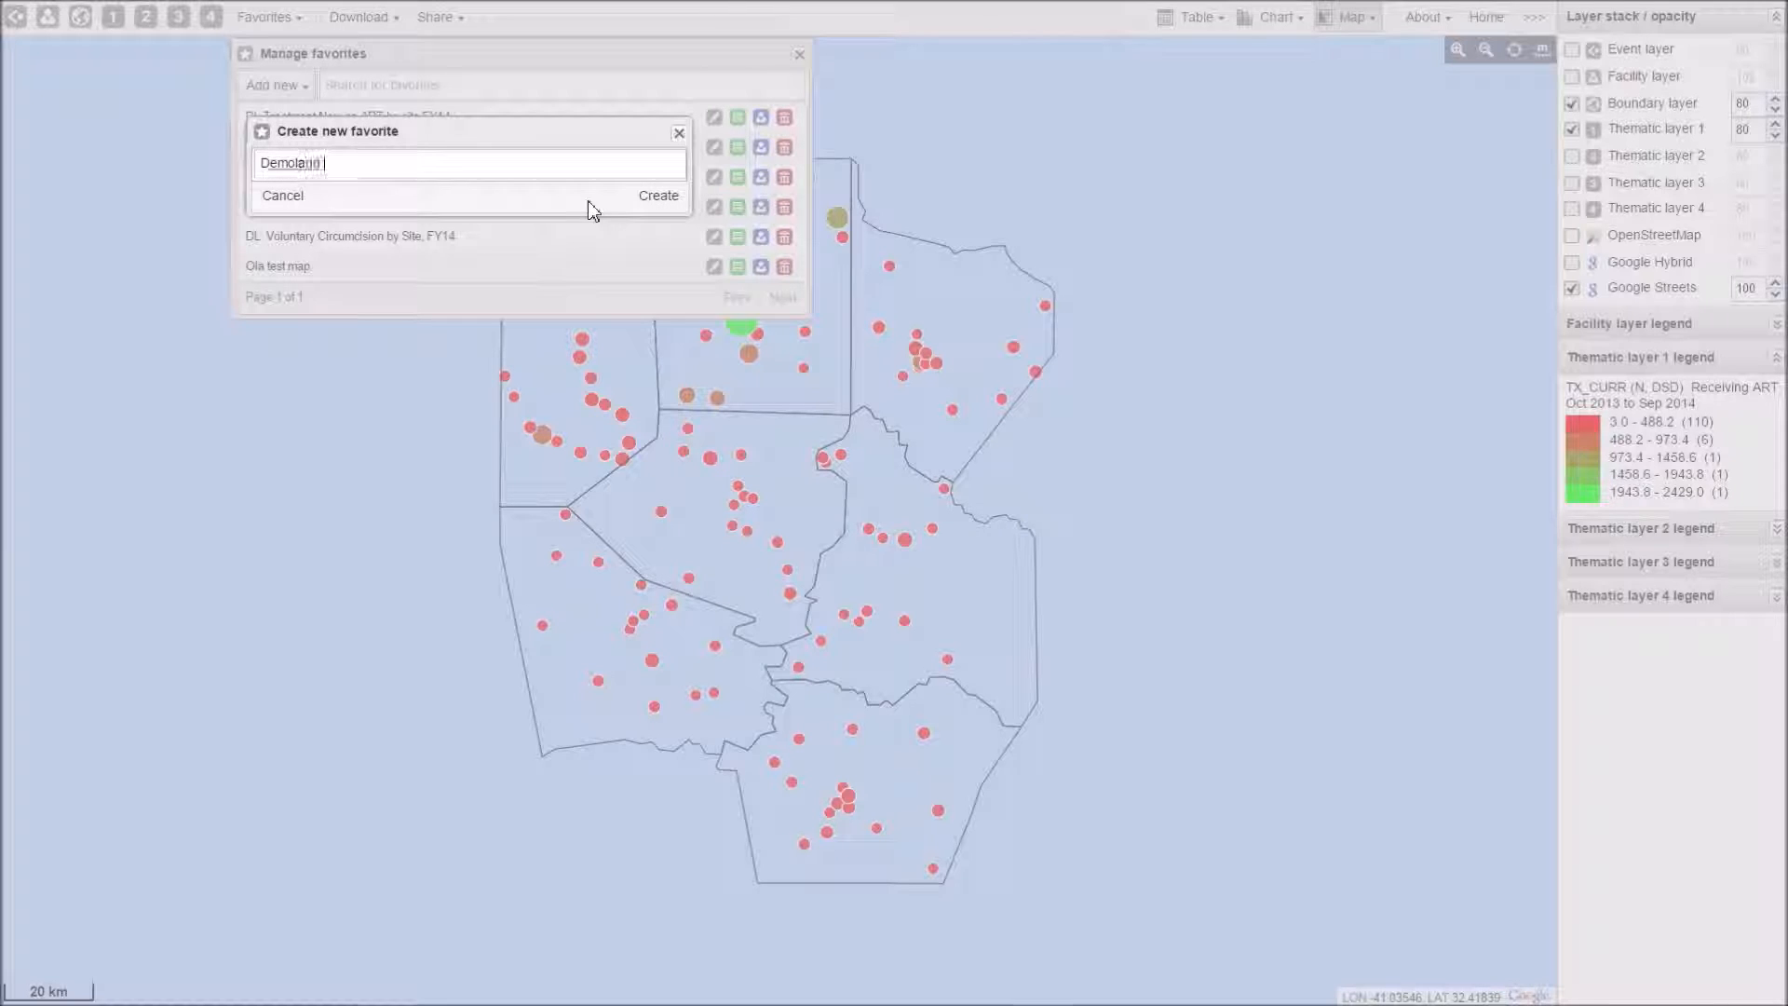
type("NCurrent on Treat")
type("ment by Siut")
type("te")
type(", FY14")
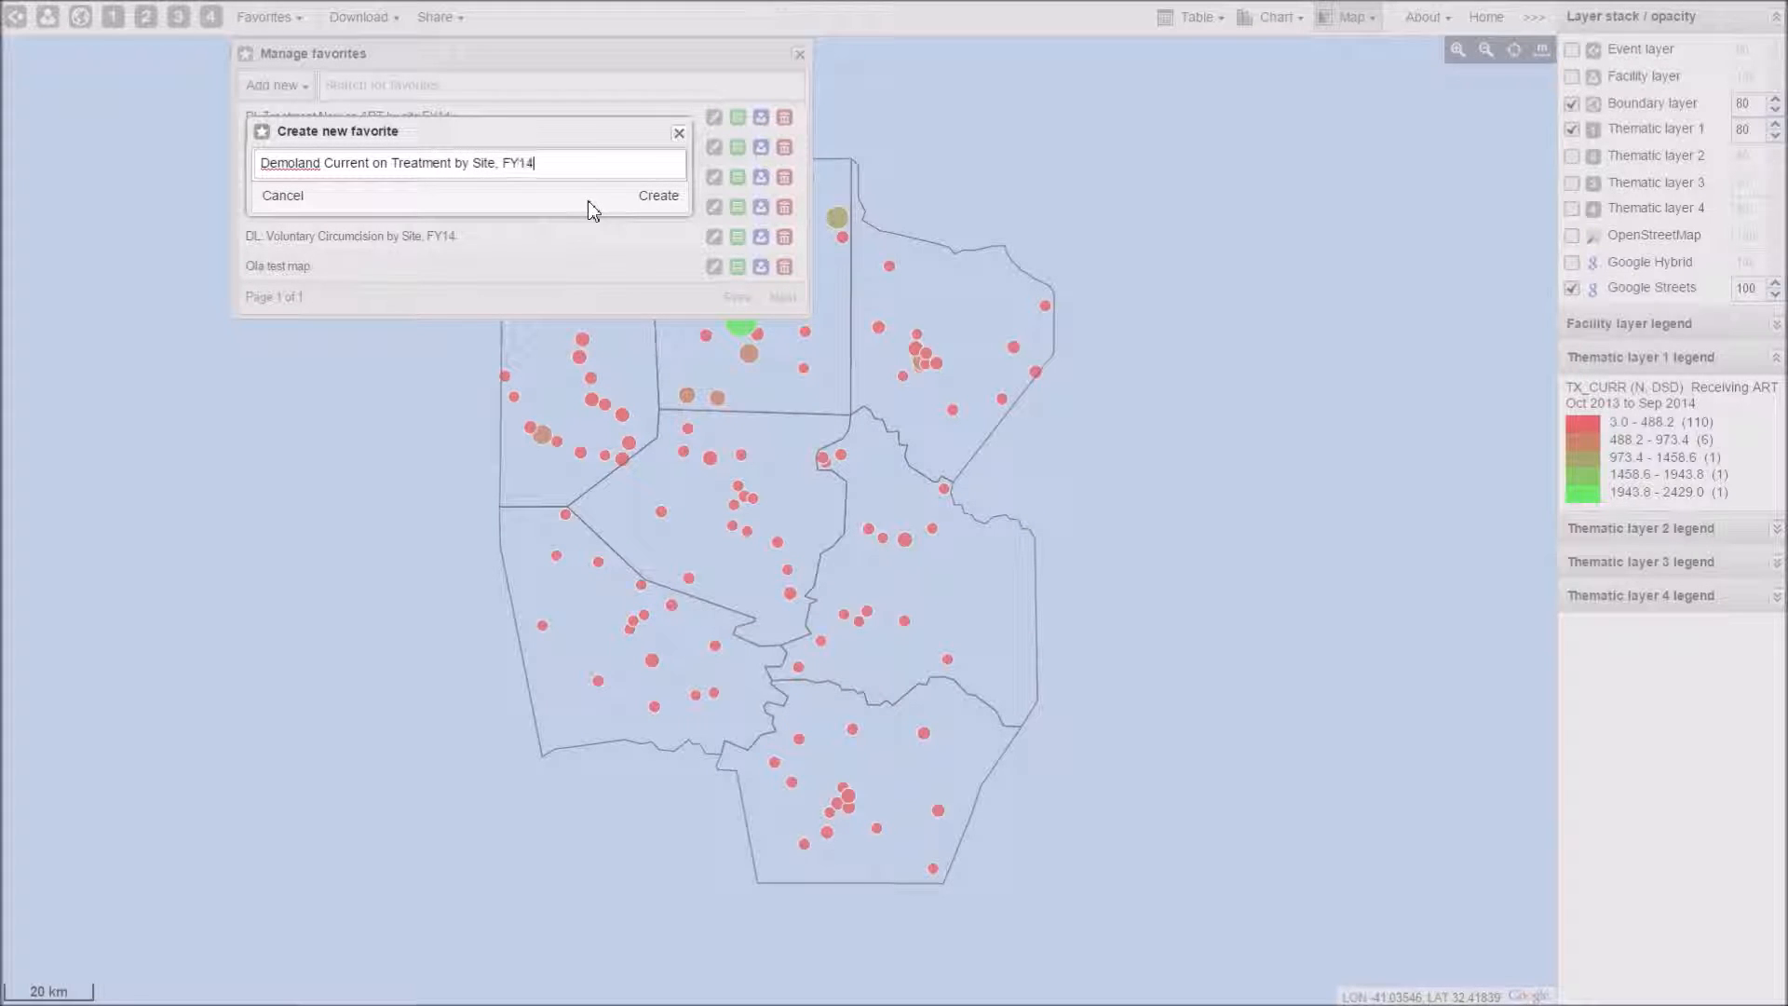
left_click(663, 198)
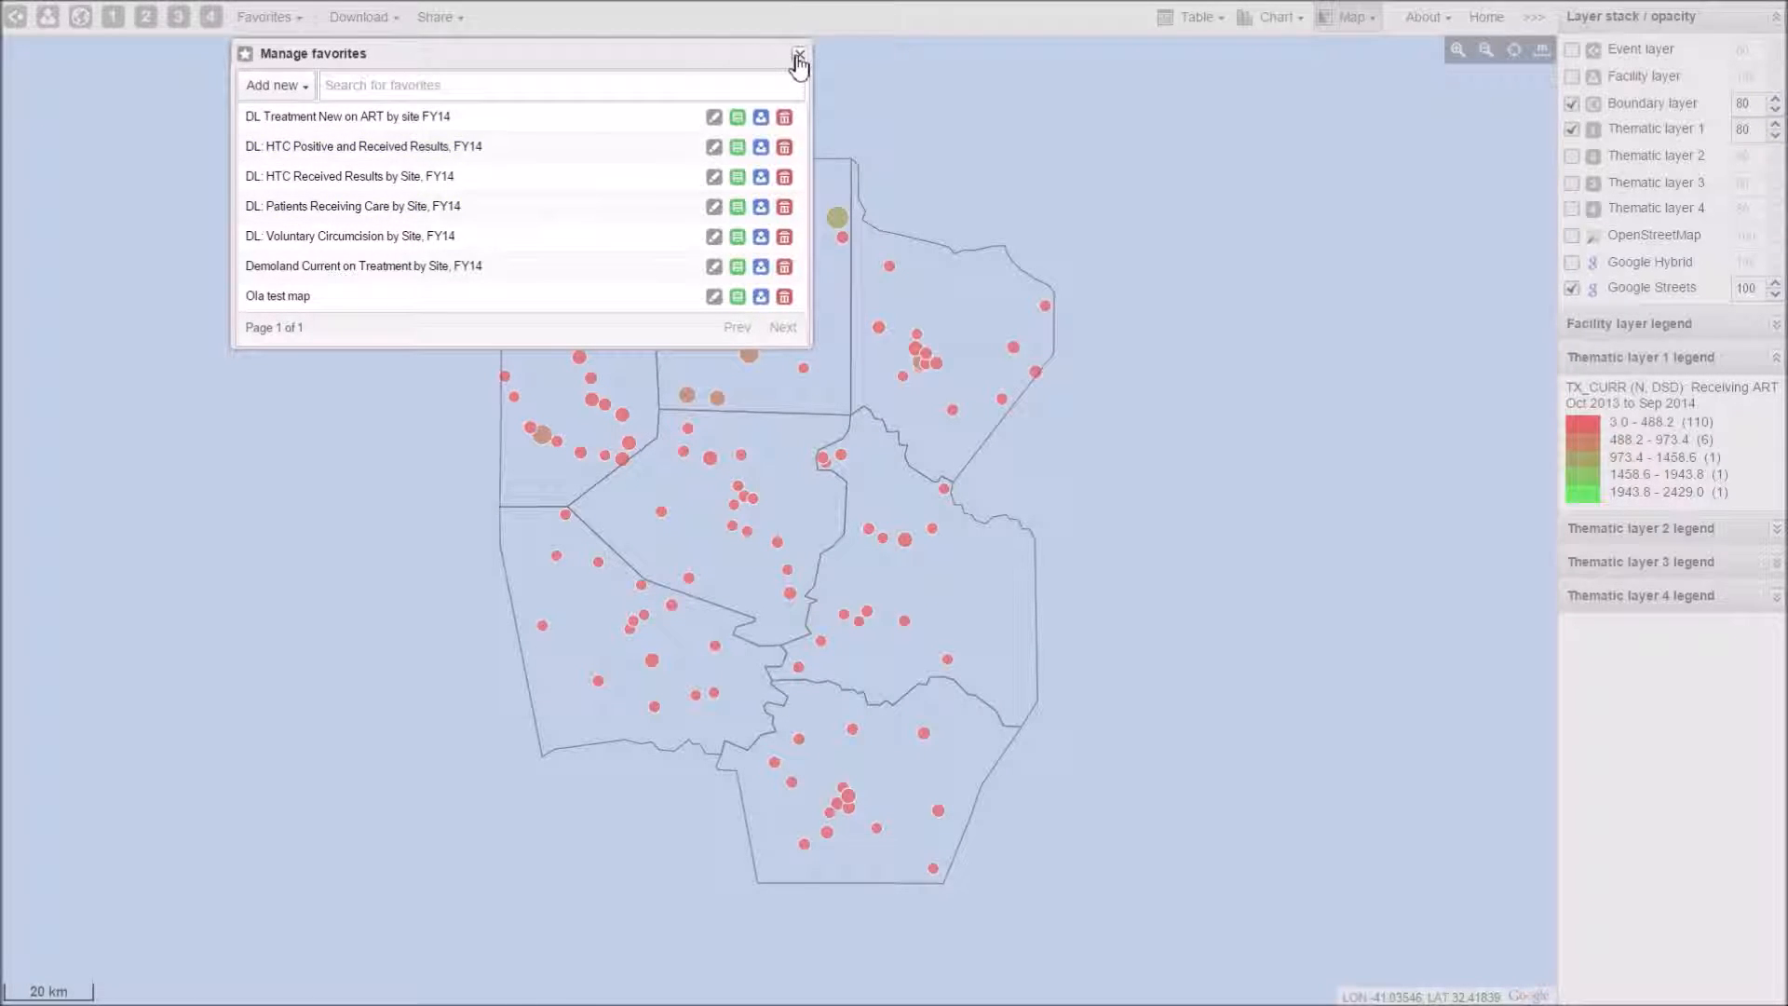
left_click(799, 54)
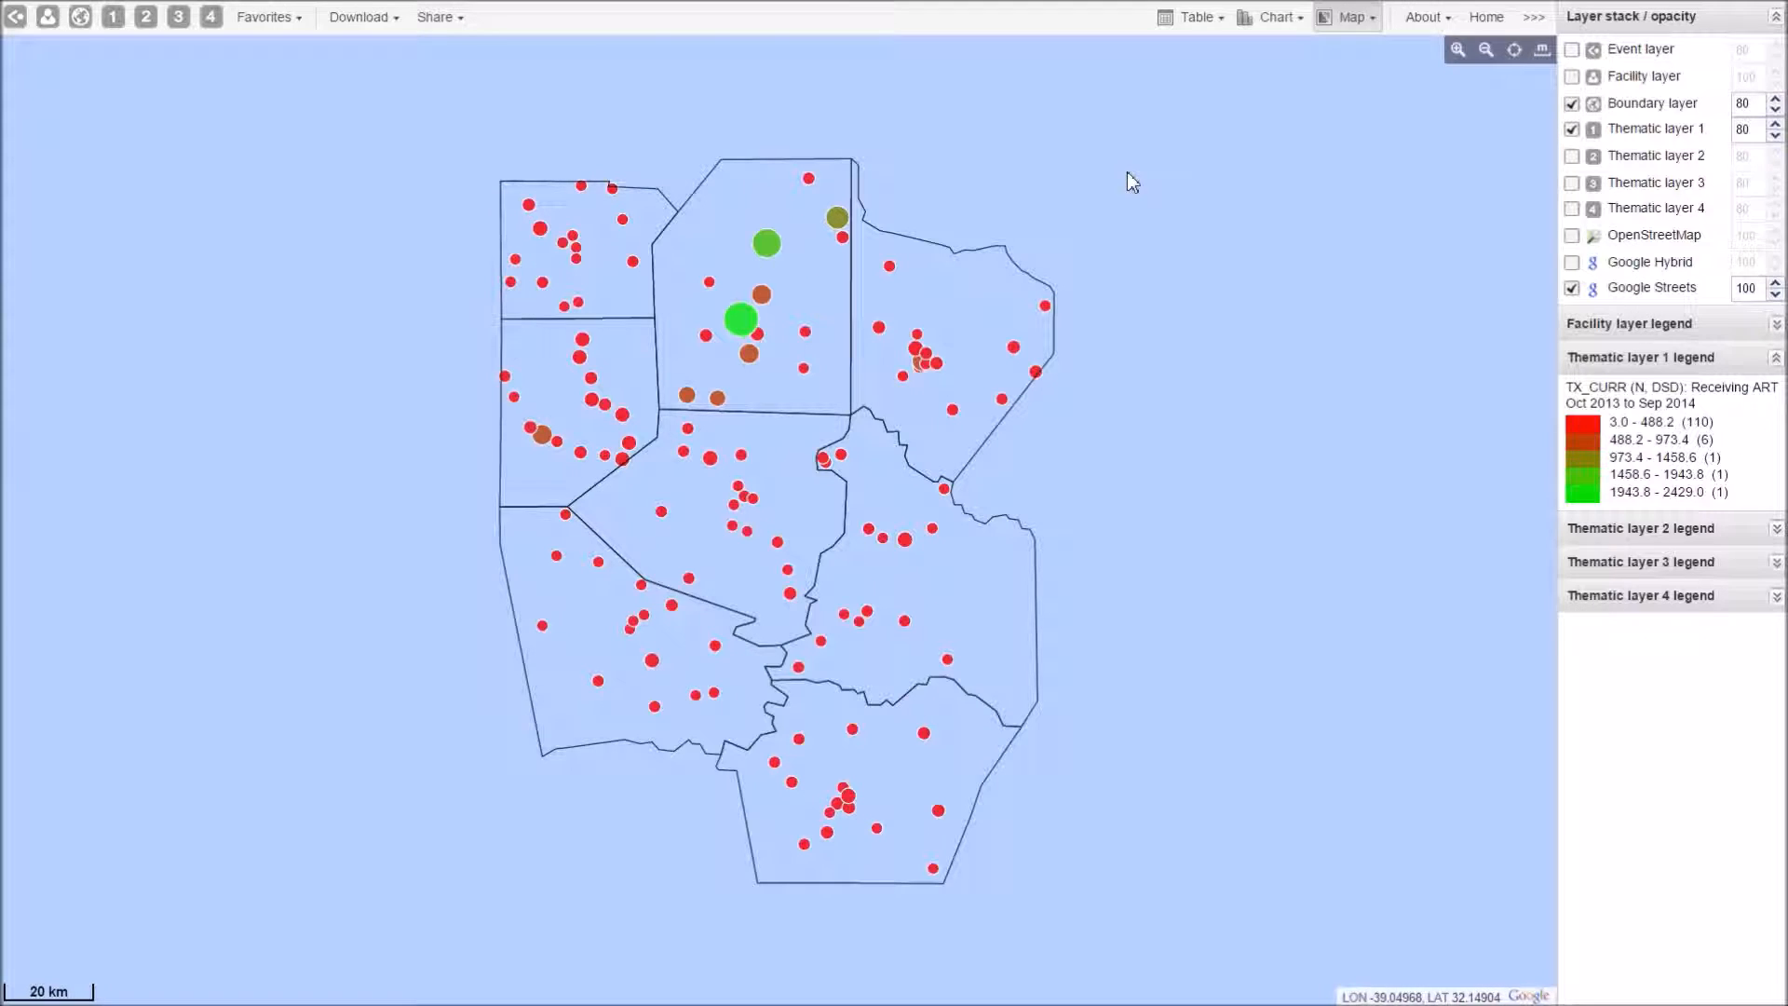
Step: Return to the dashboard, search for "Demoland New on Tr" and add the chart by Funding Agency, FY14 to DL4: Treatment
left_click(1487, 17)
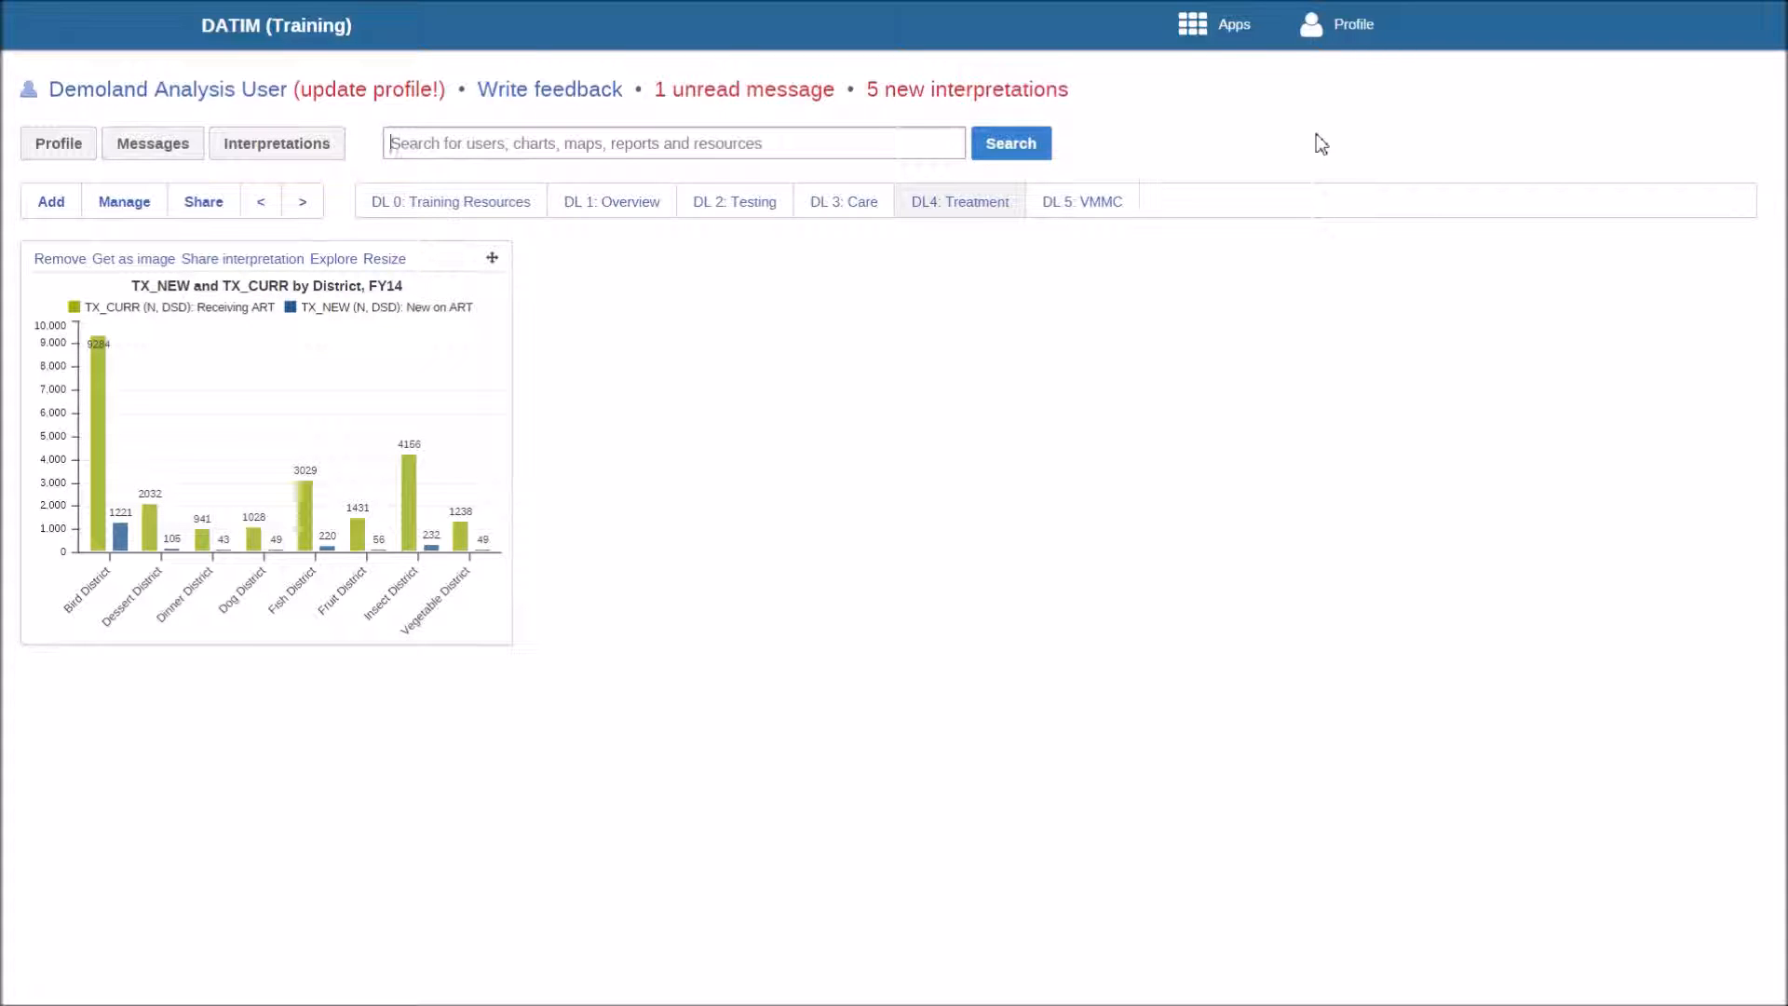
type("Demo")
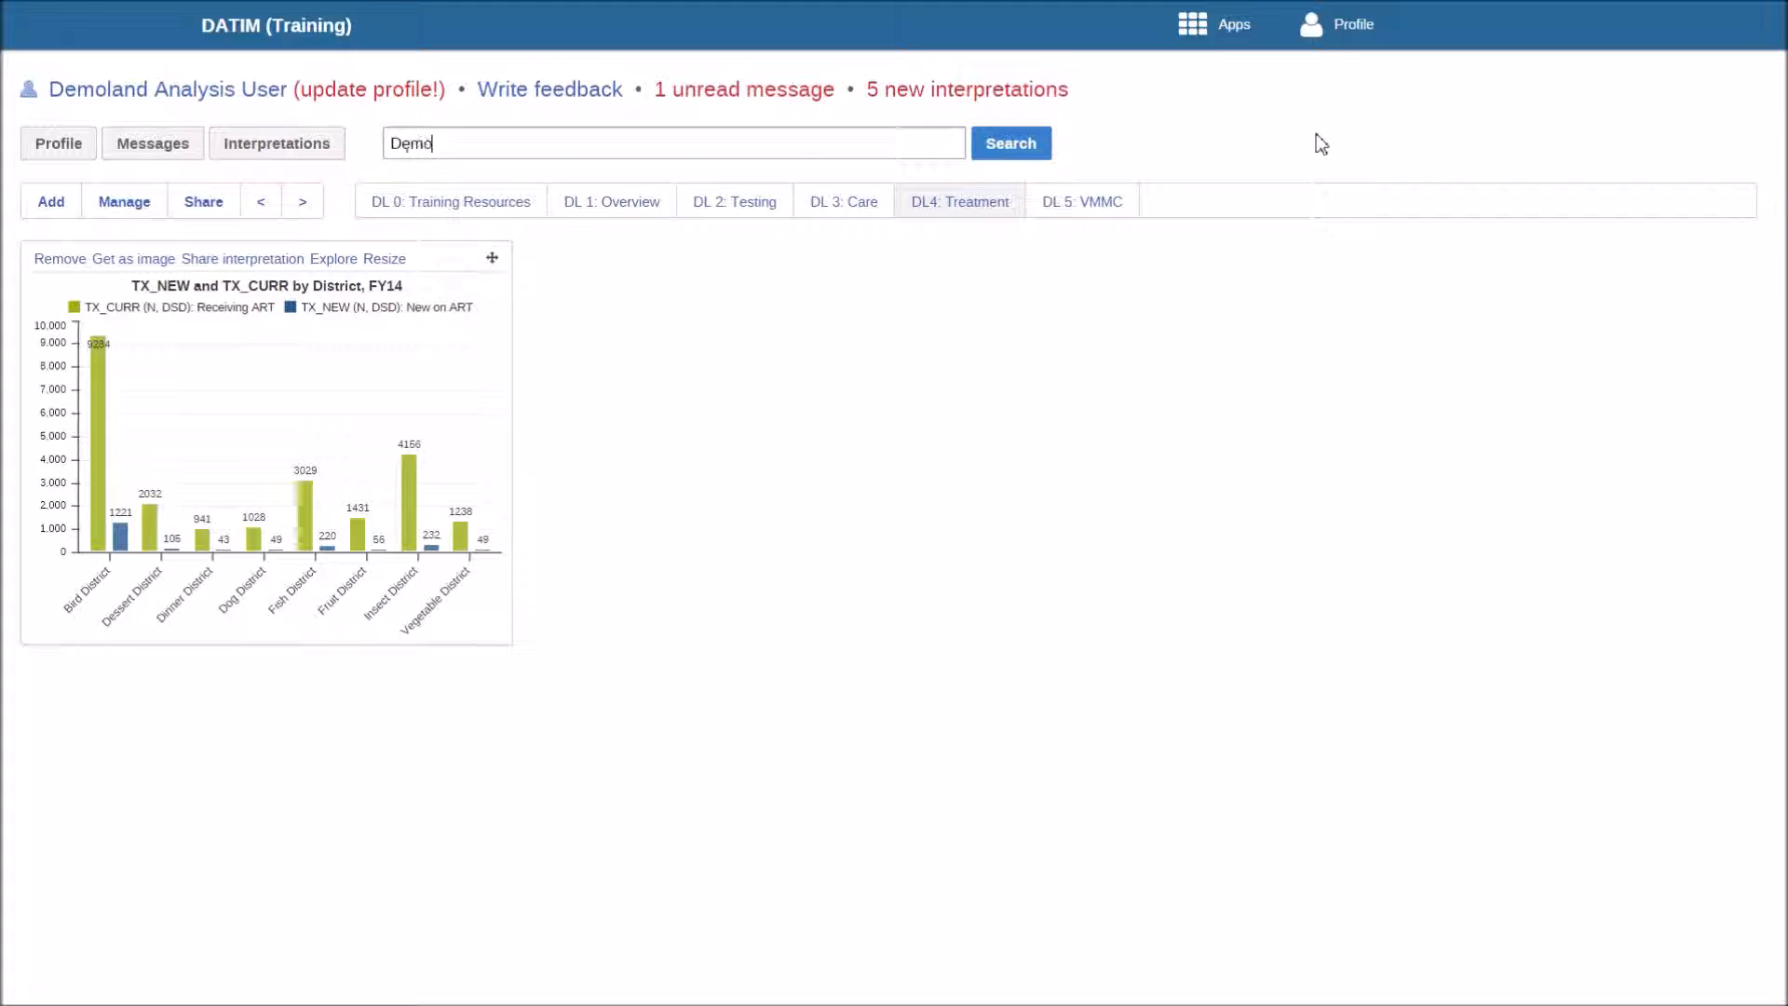
type("land New on Tr")
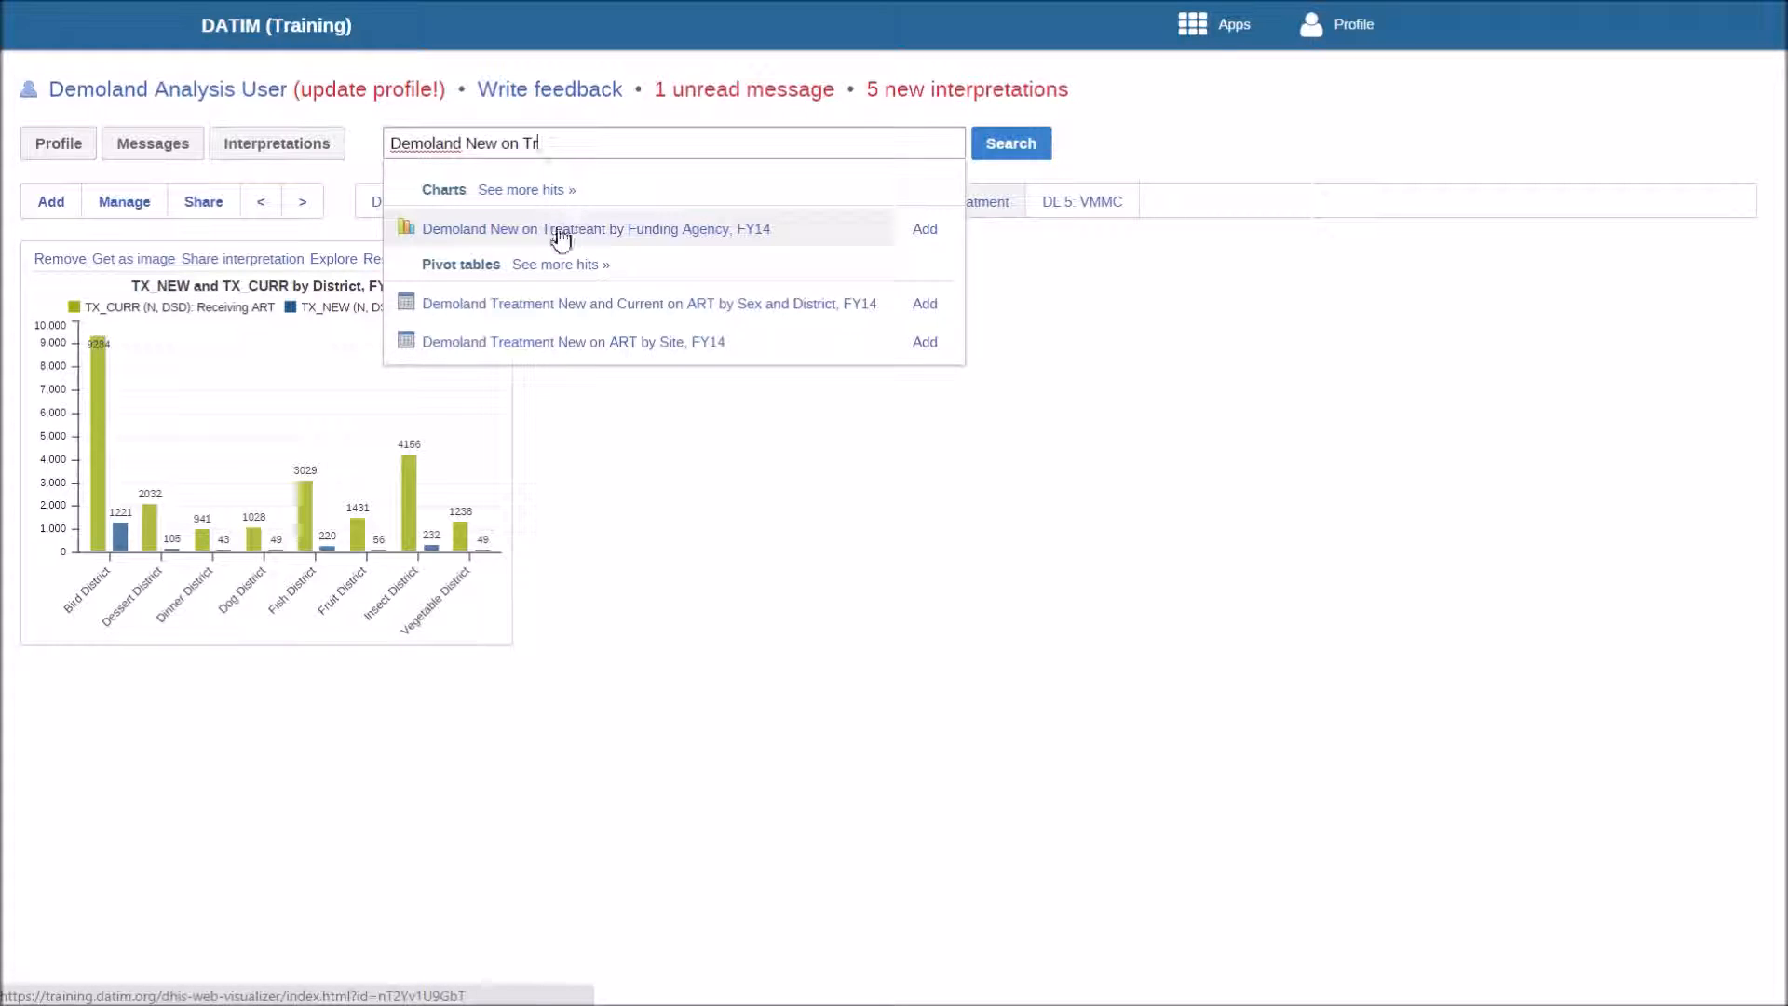
left_click(926, 231)
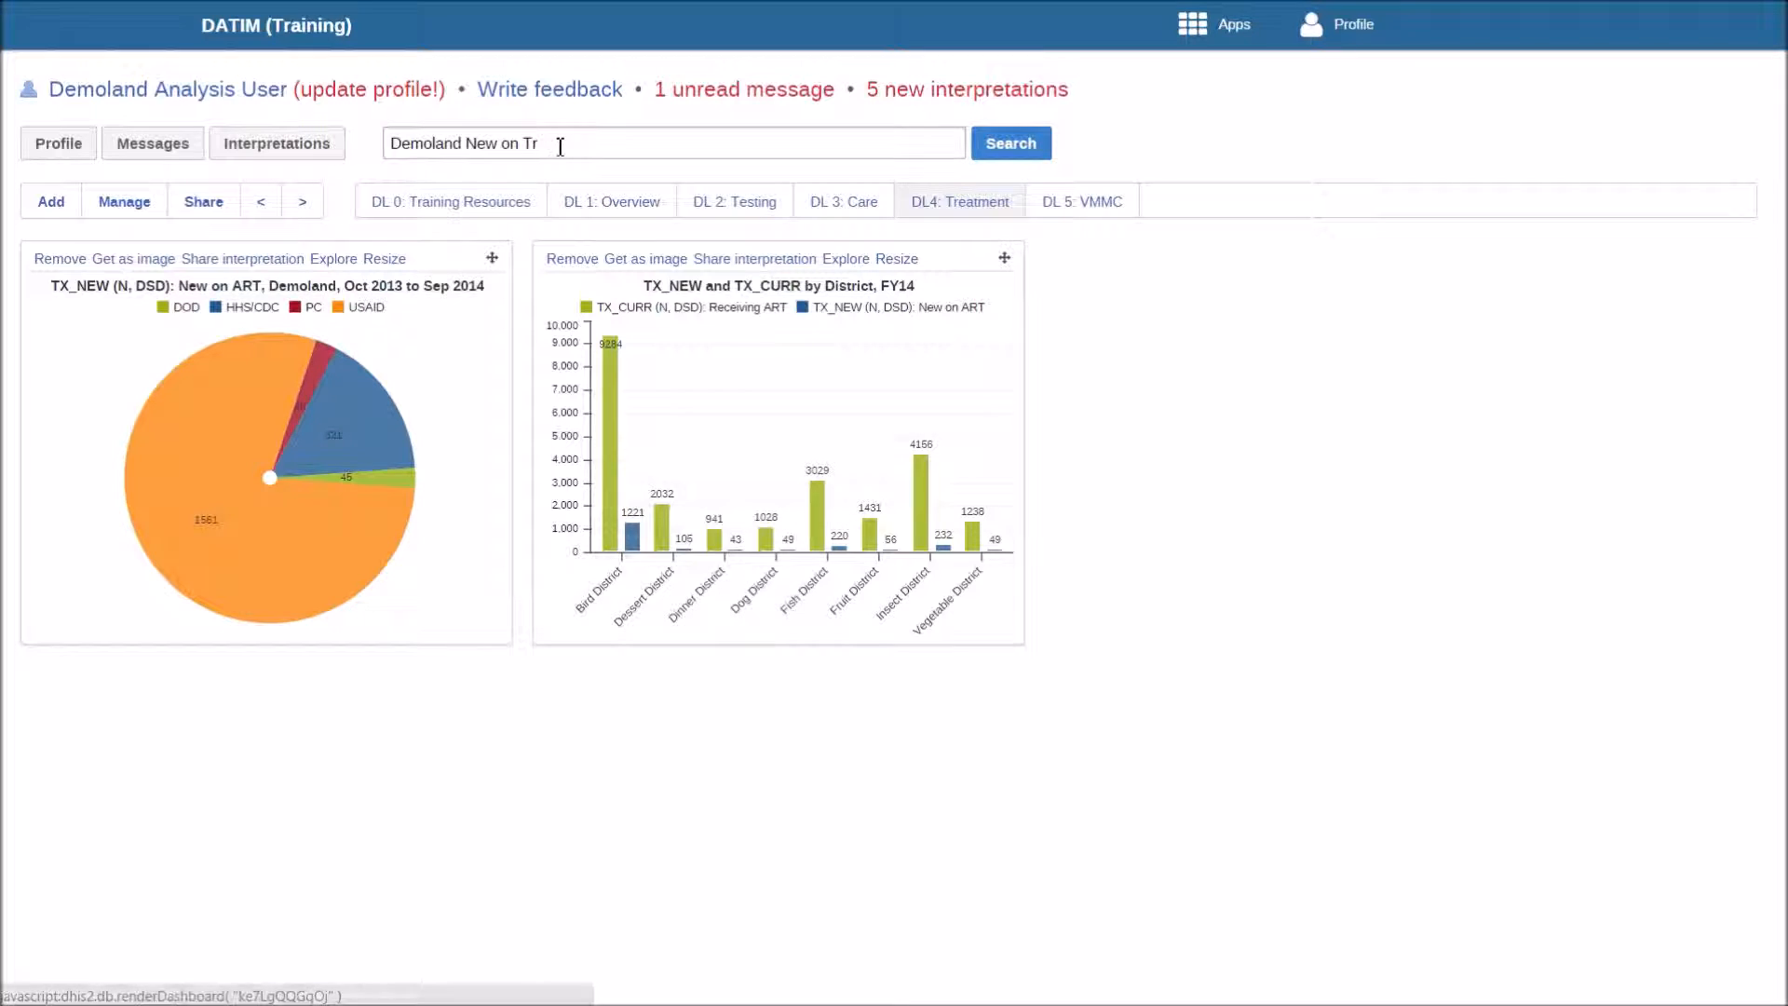
Step: Search for "Demoland Current" and add the chart, map and pivot table named "Demoland Current on Treatment by Site, FY14" to the dashboard
left_click_drag(658, 144, 392, 145)
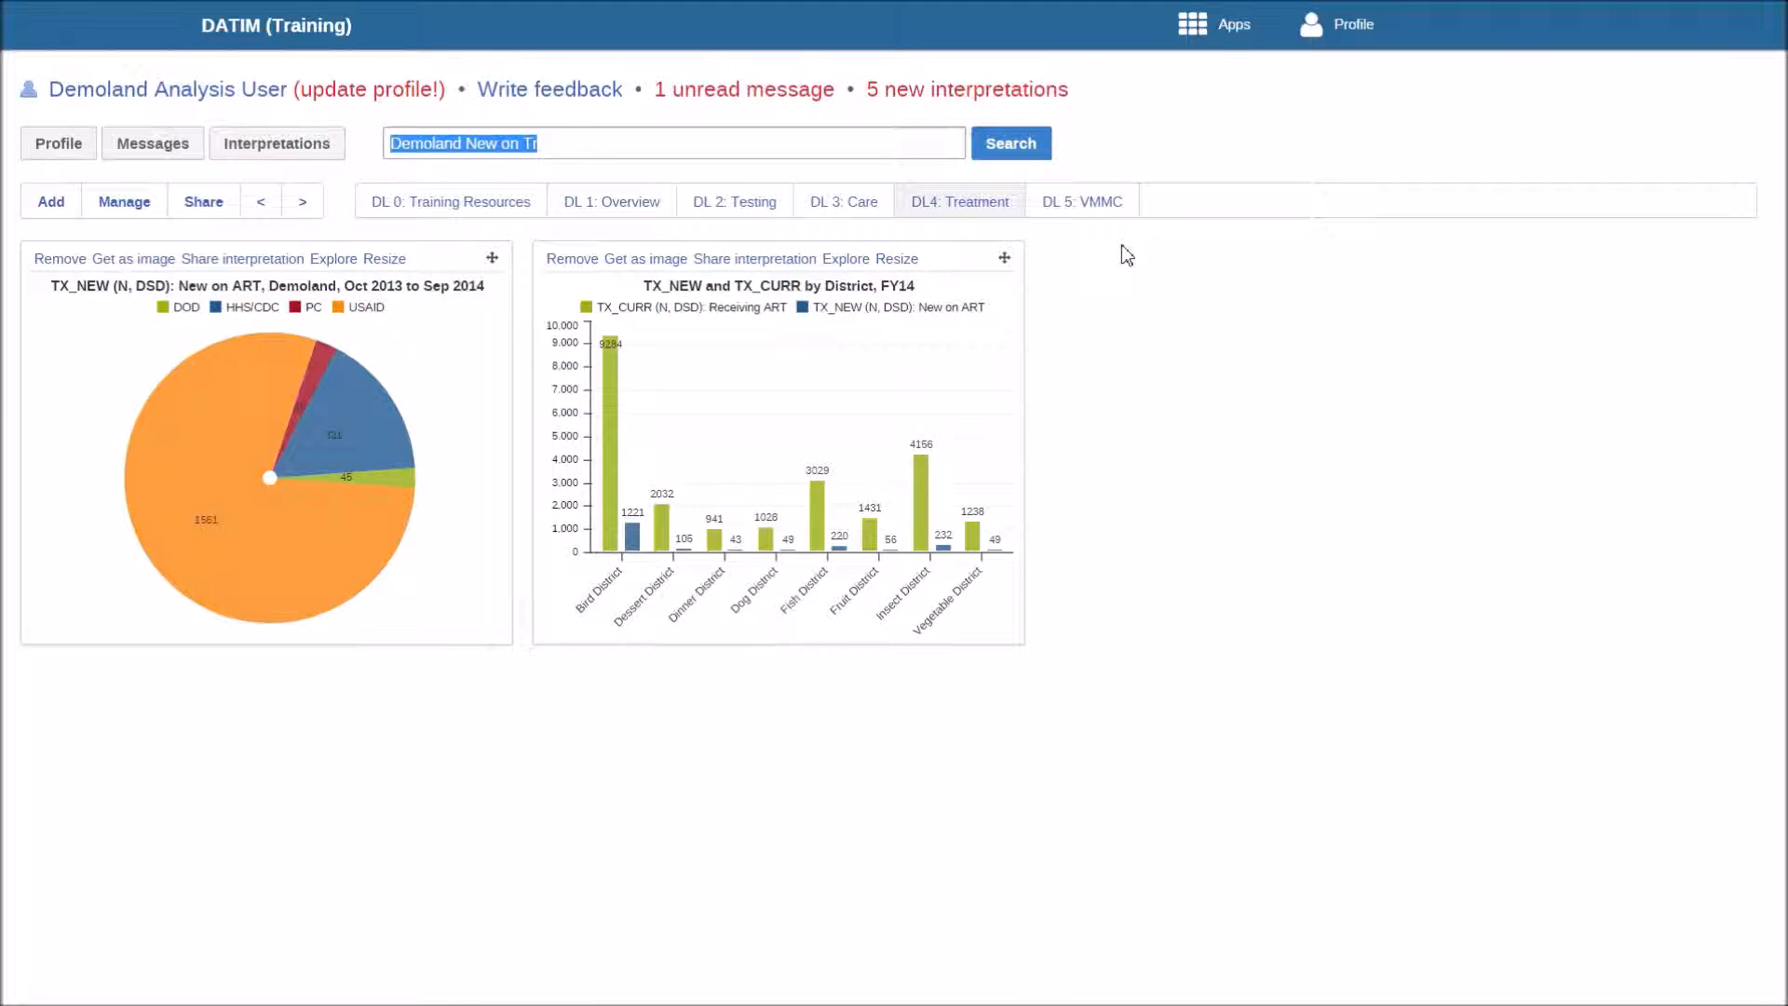
type("Demoland Curren")
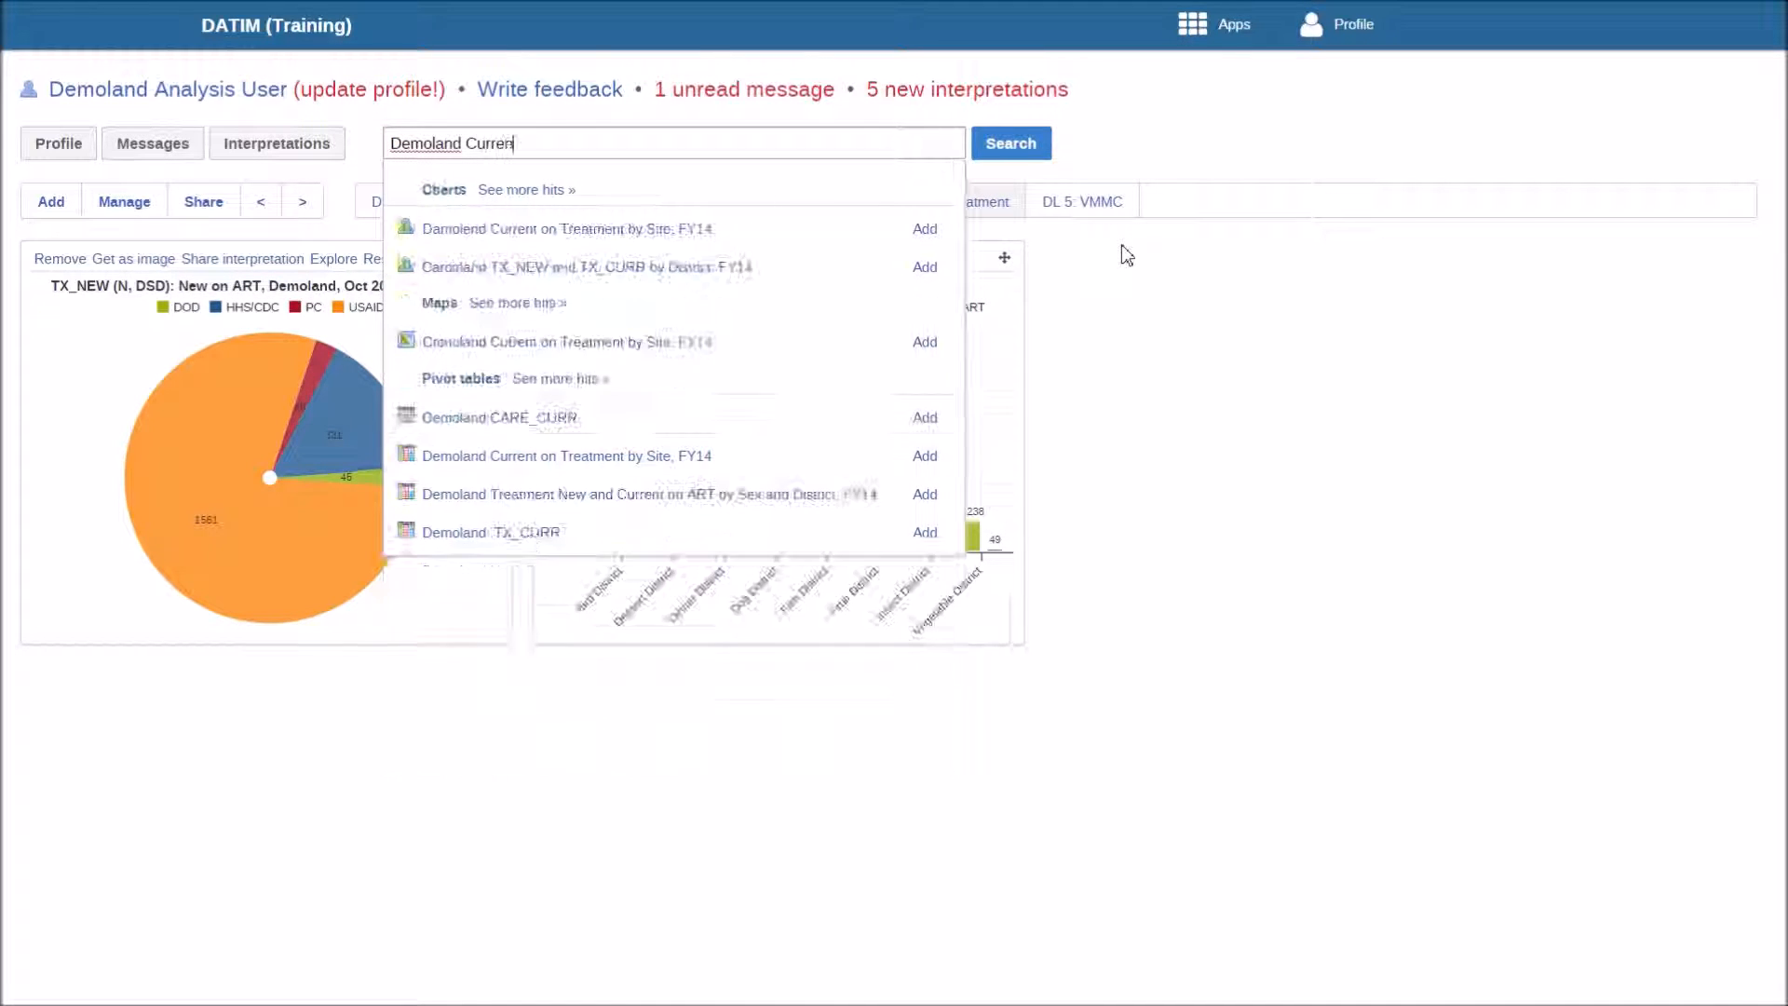
type("t")
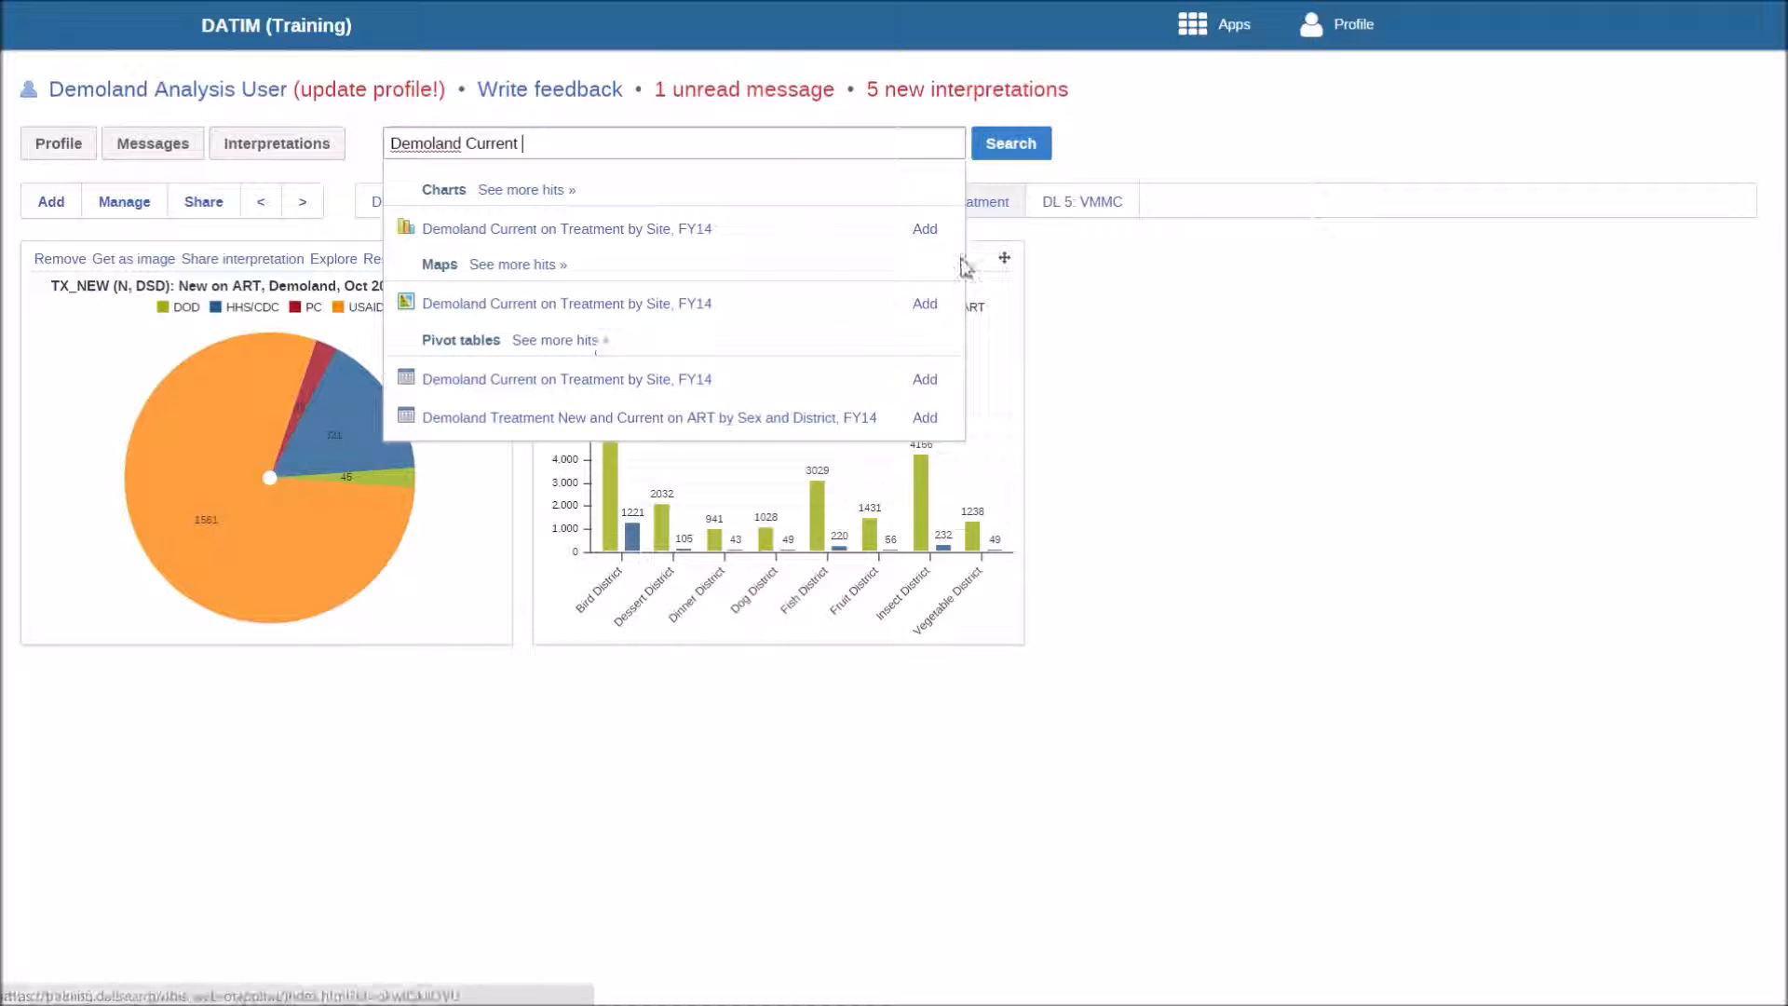
left_click(924, 229)
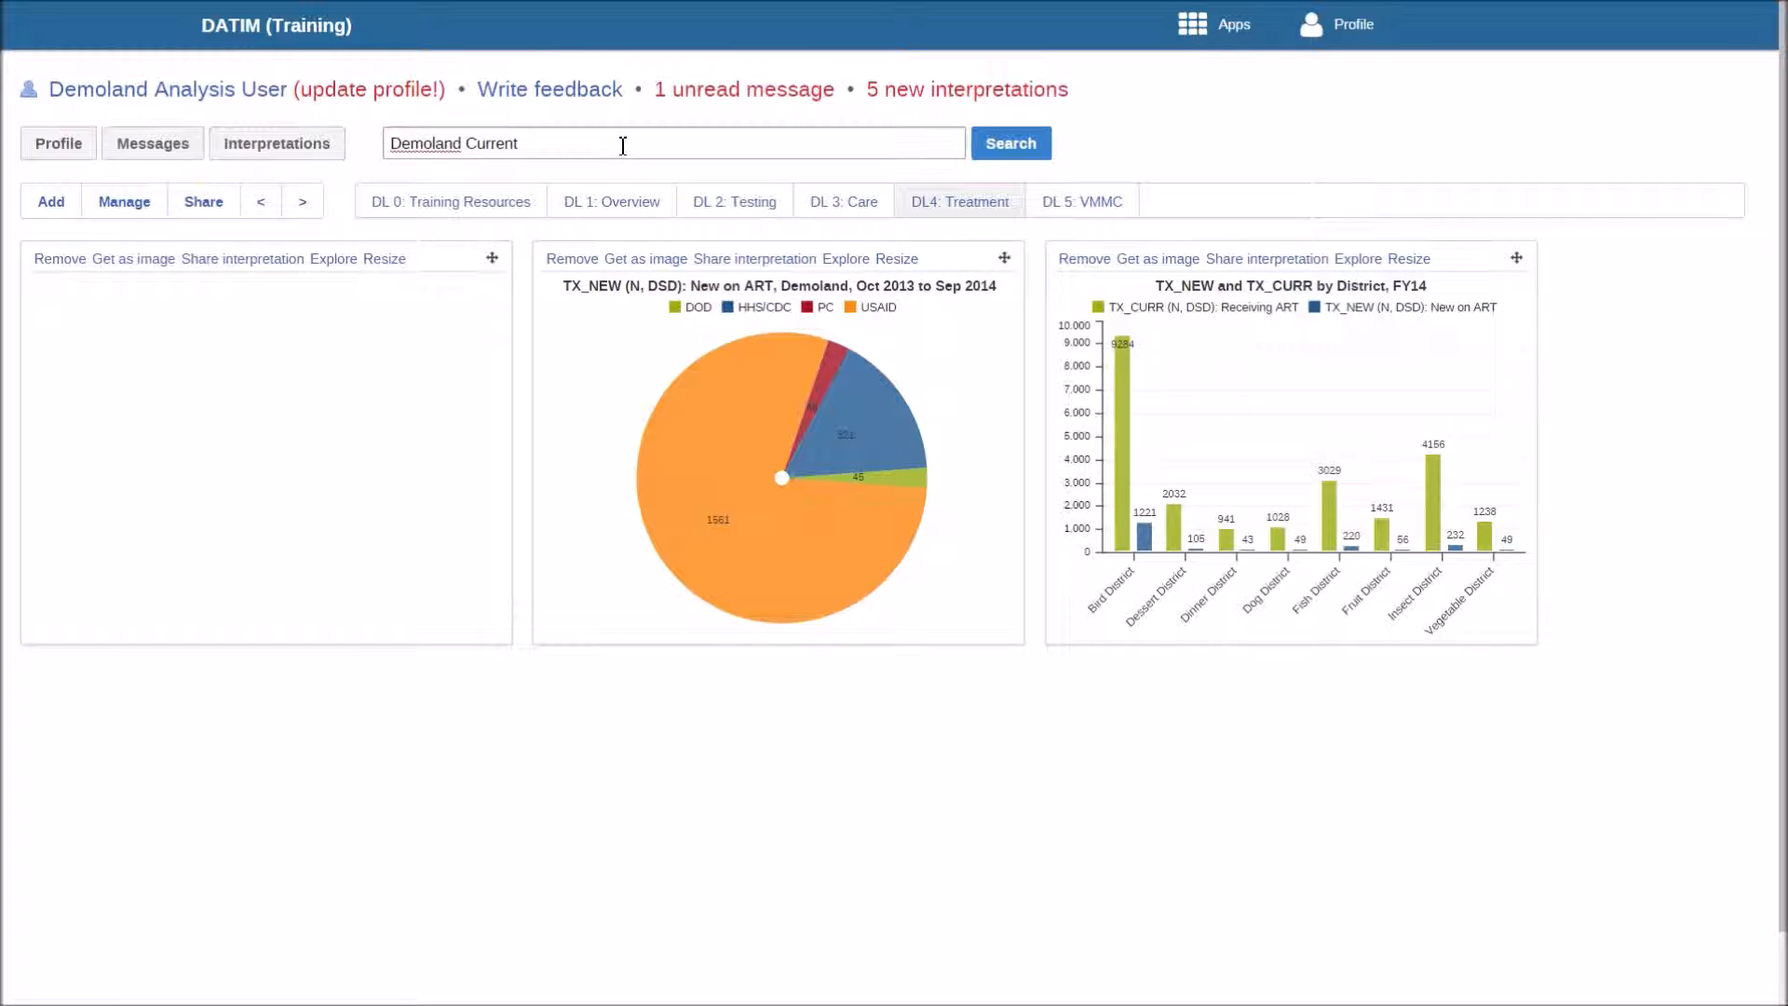
left_click(606, 145)
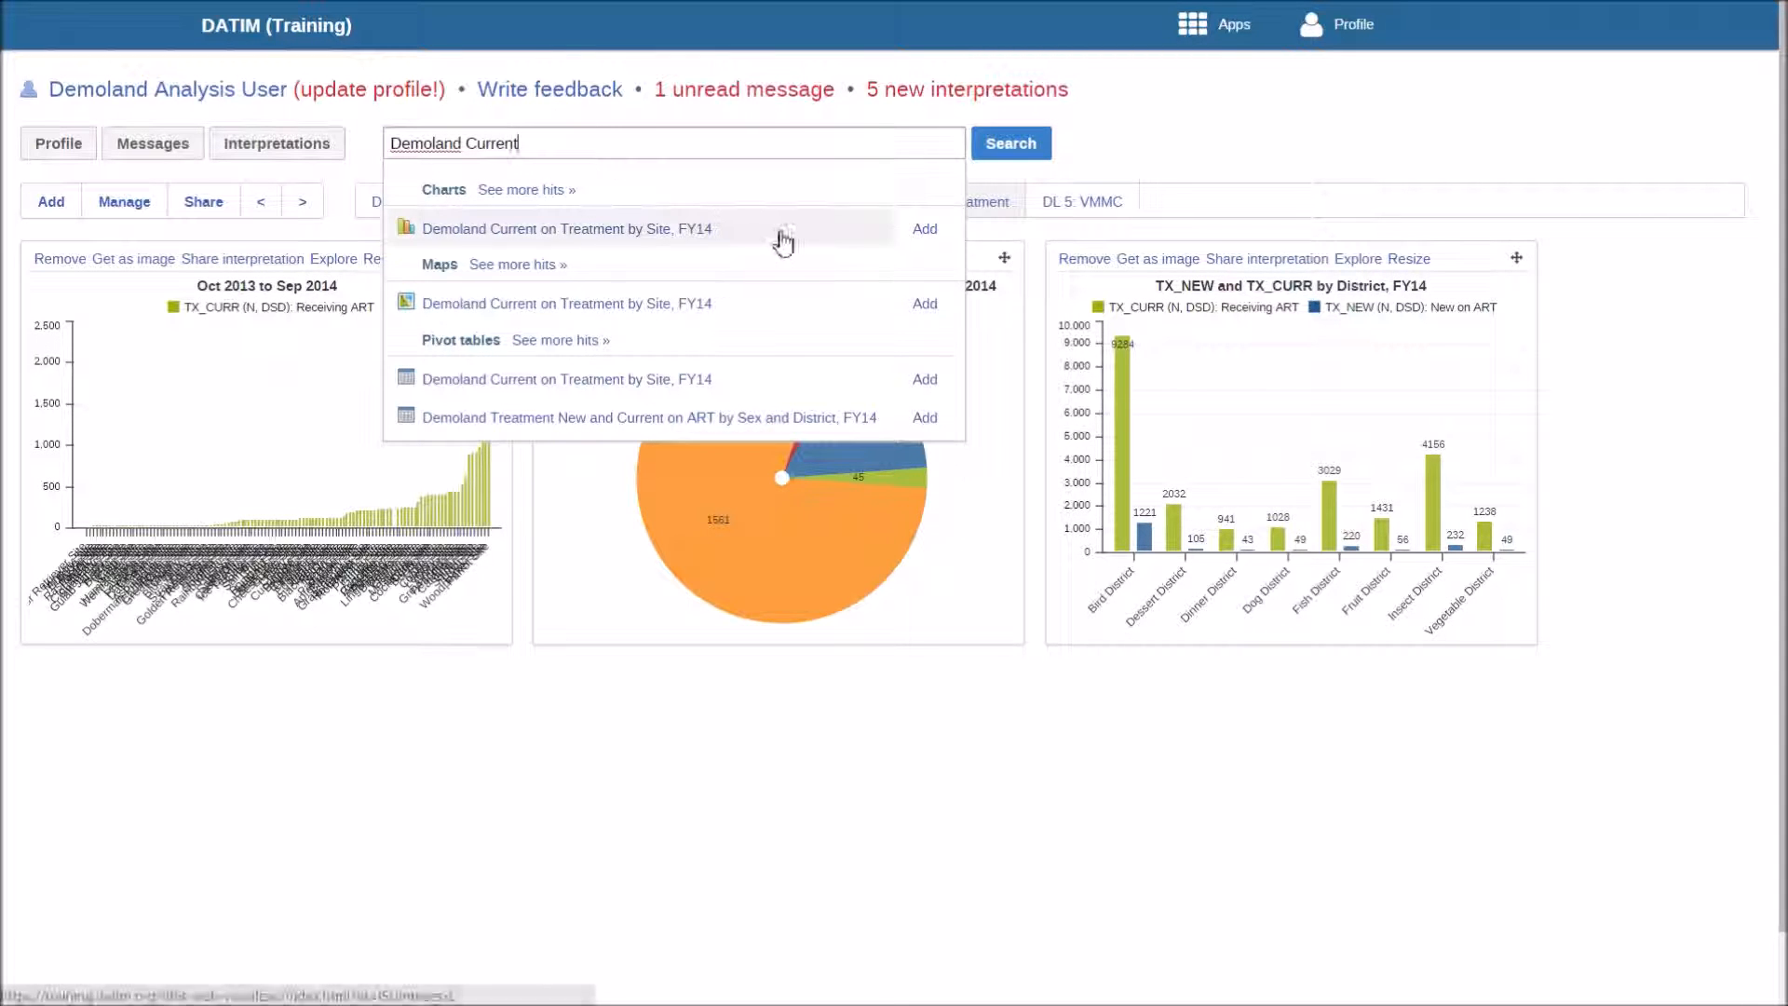
left_click(927, 305)
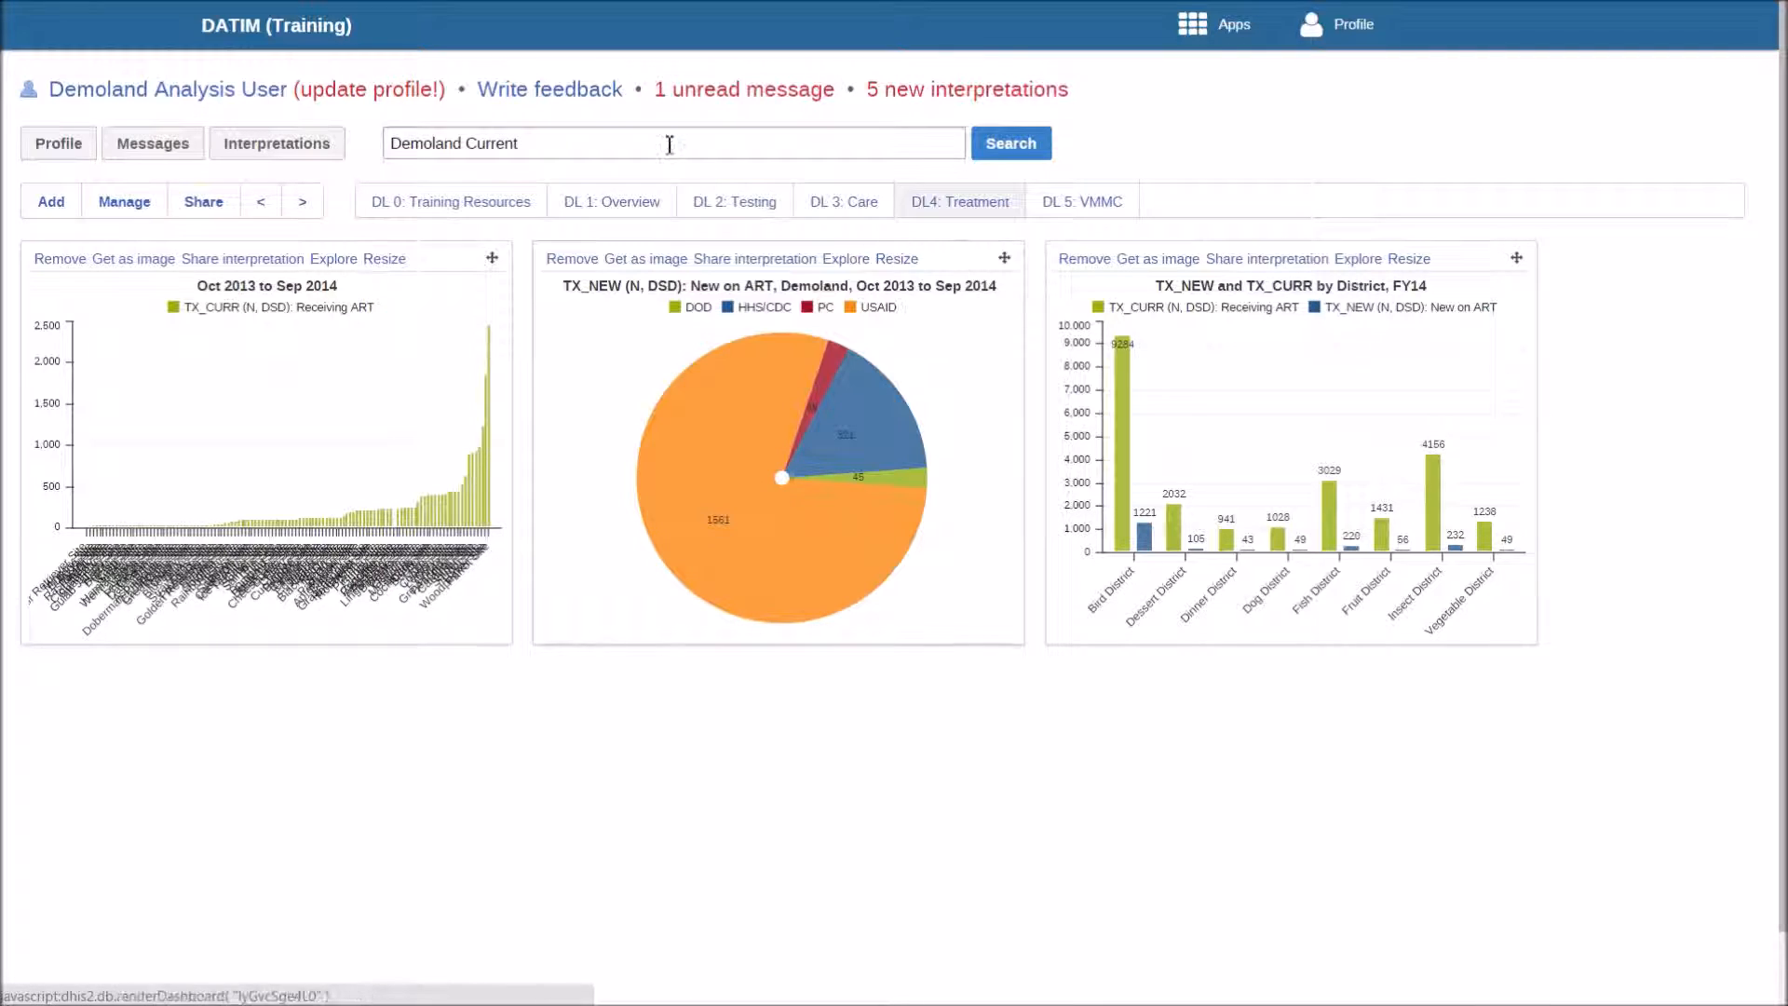
left_click(615, 145)
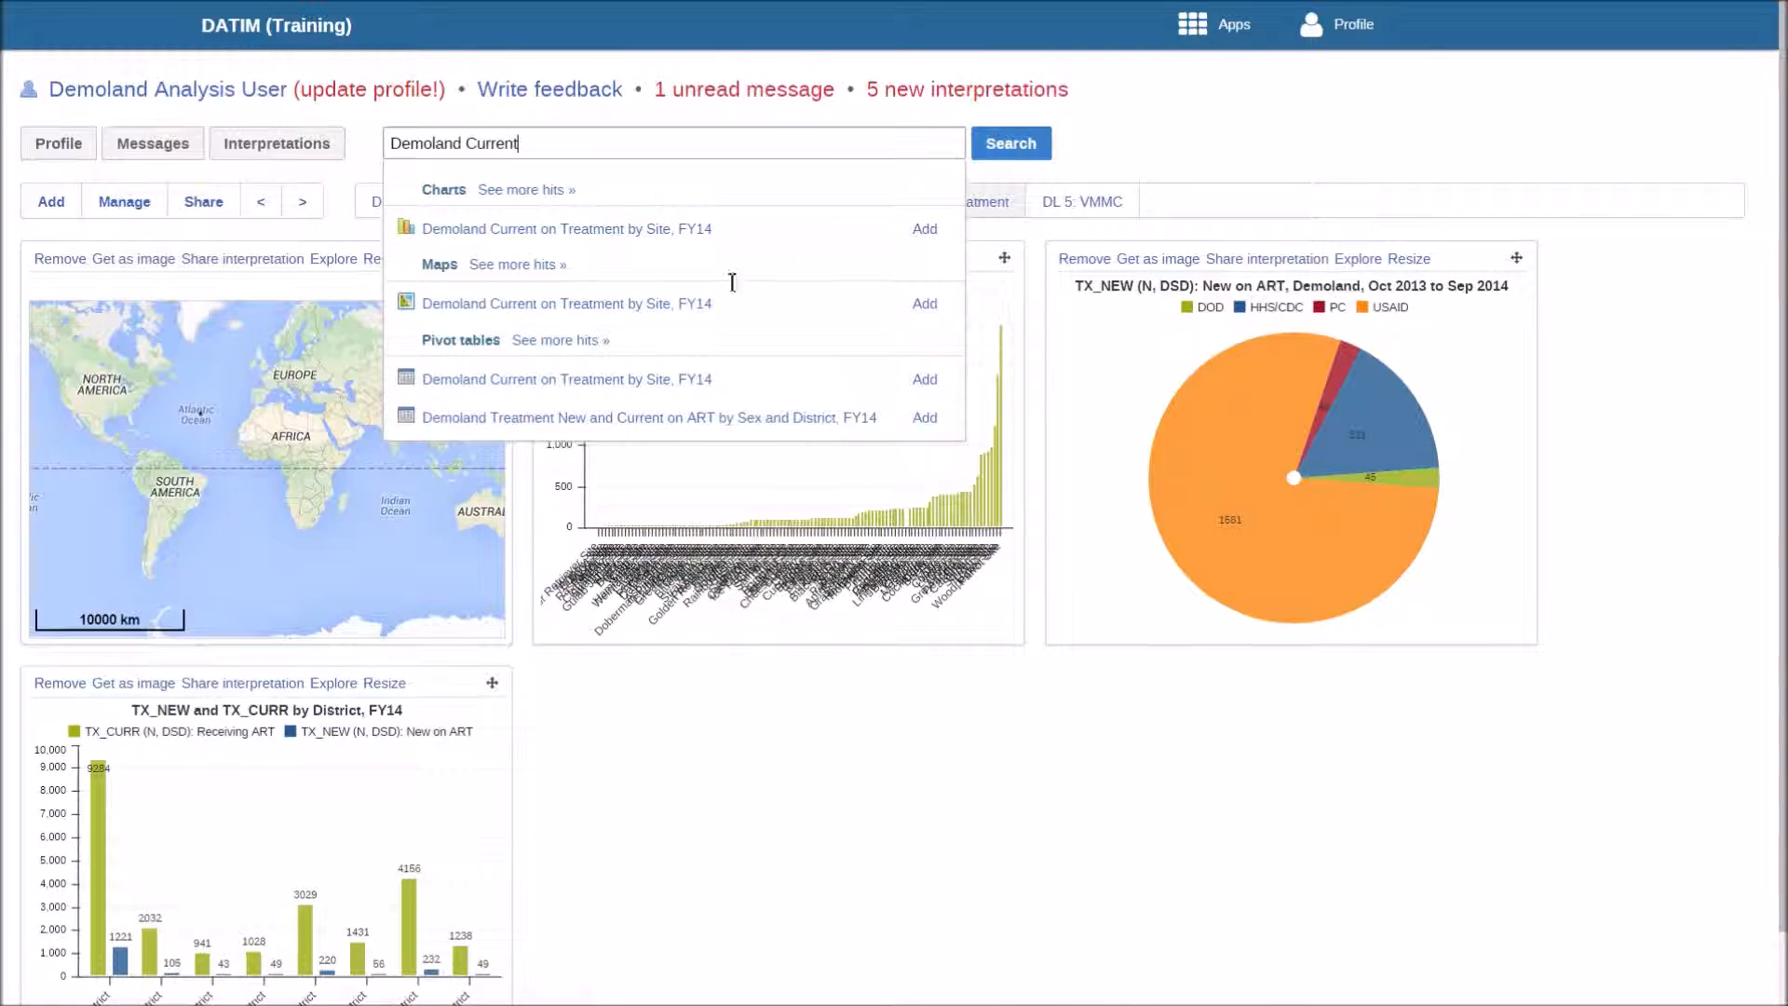
left_click(926, 382)
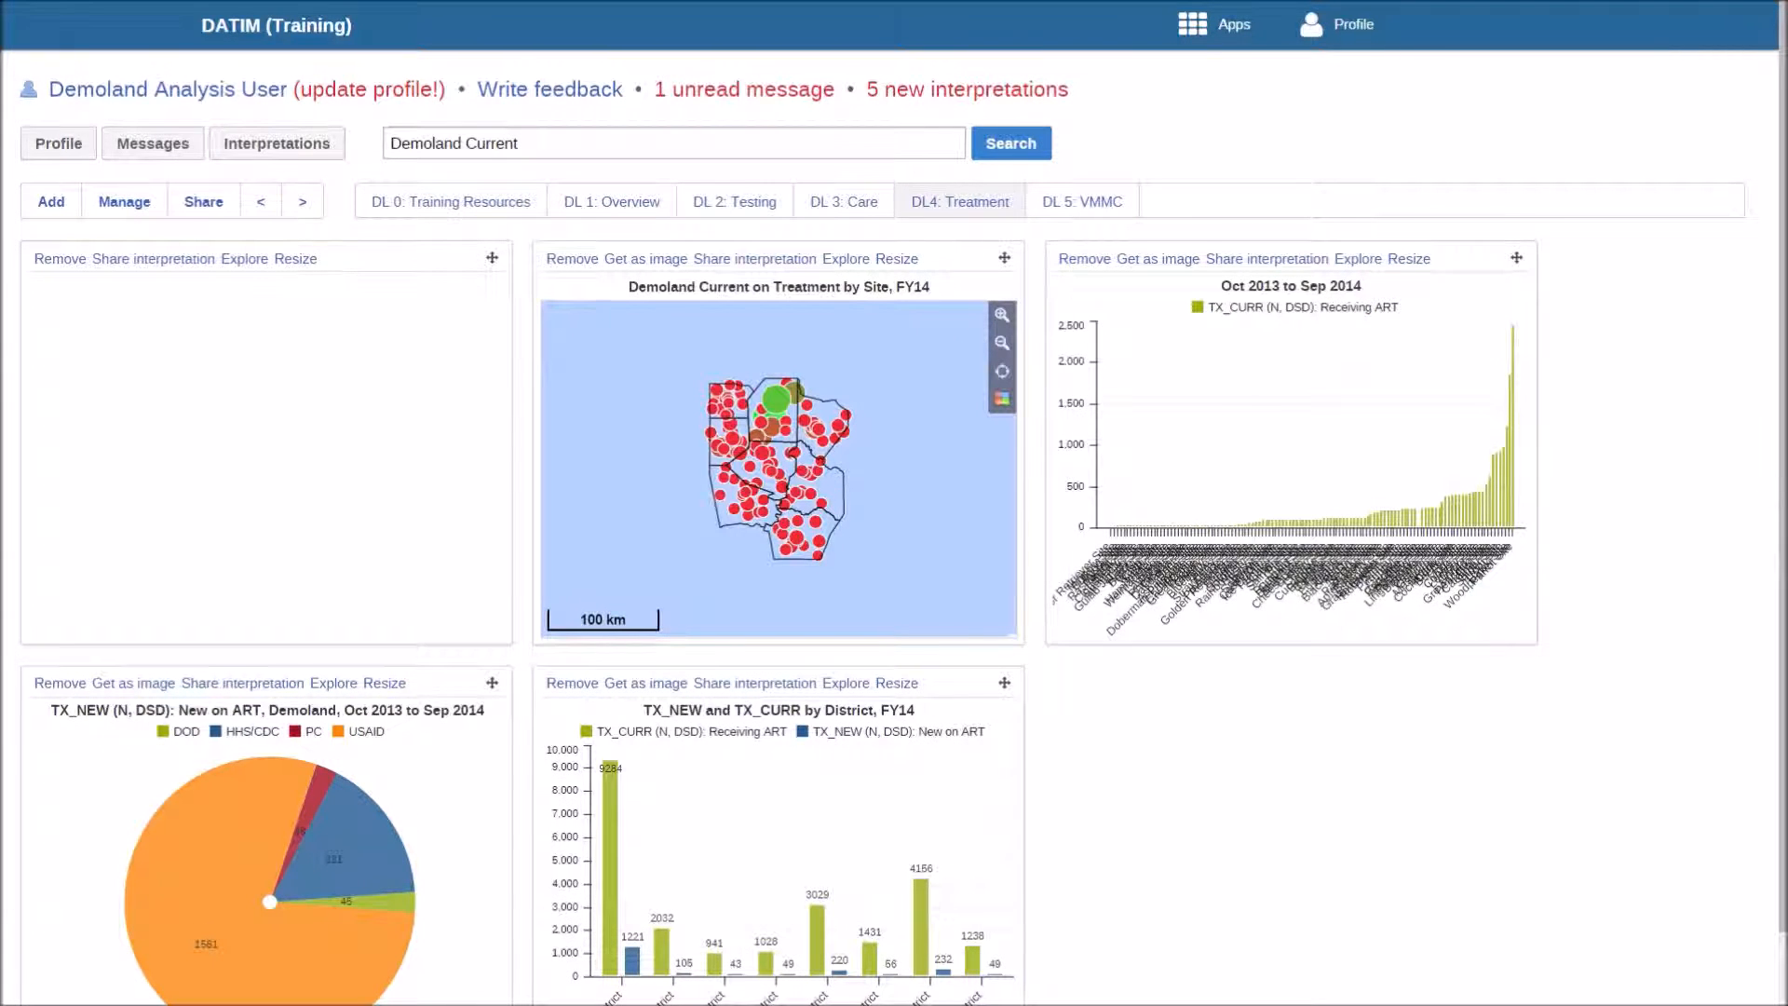
Step: Move the TX_NEW and TX_CURR by District chart to the first position and the funding agency pie chart ahead of the site chart
scroll(894, 558, "down", 1)
scroll(894, 526, "down", 1)
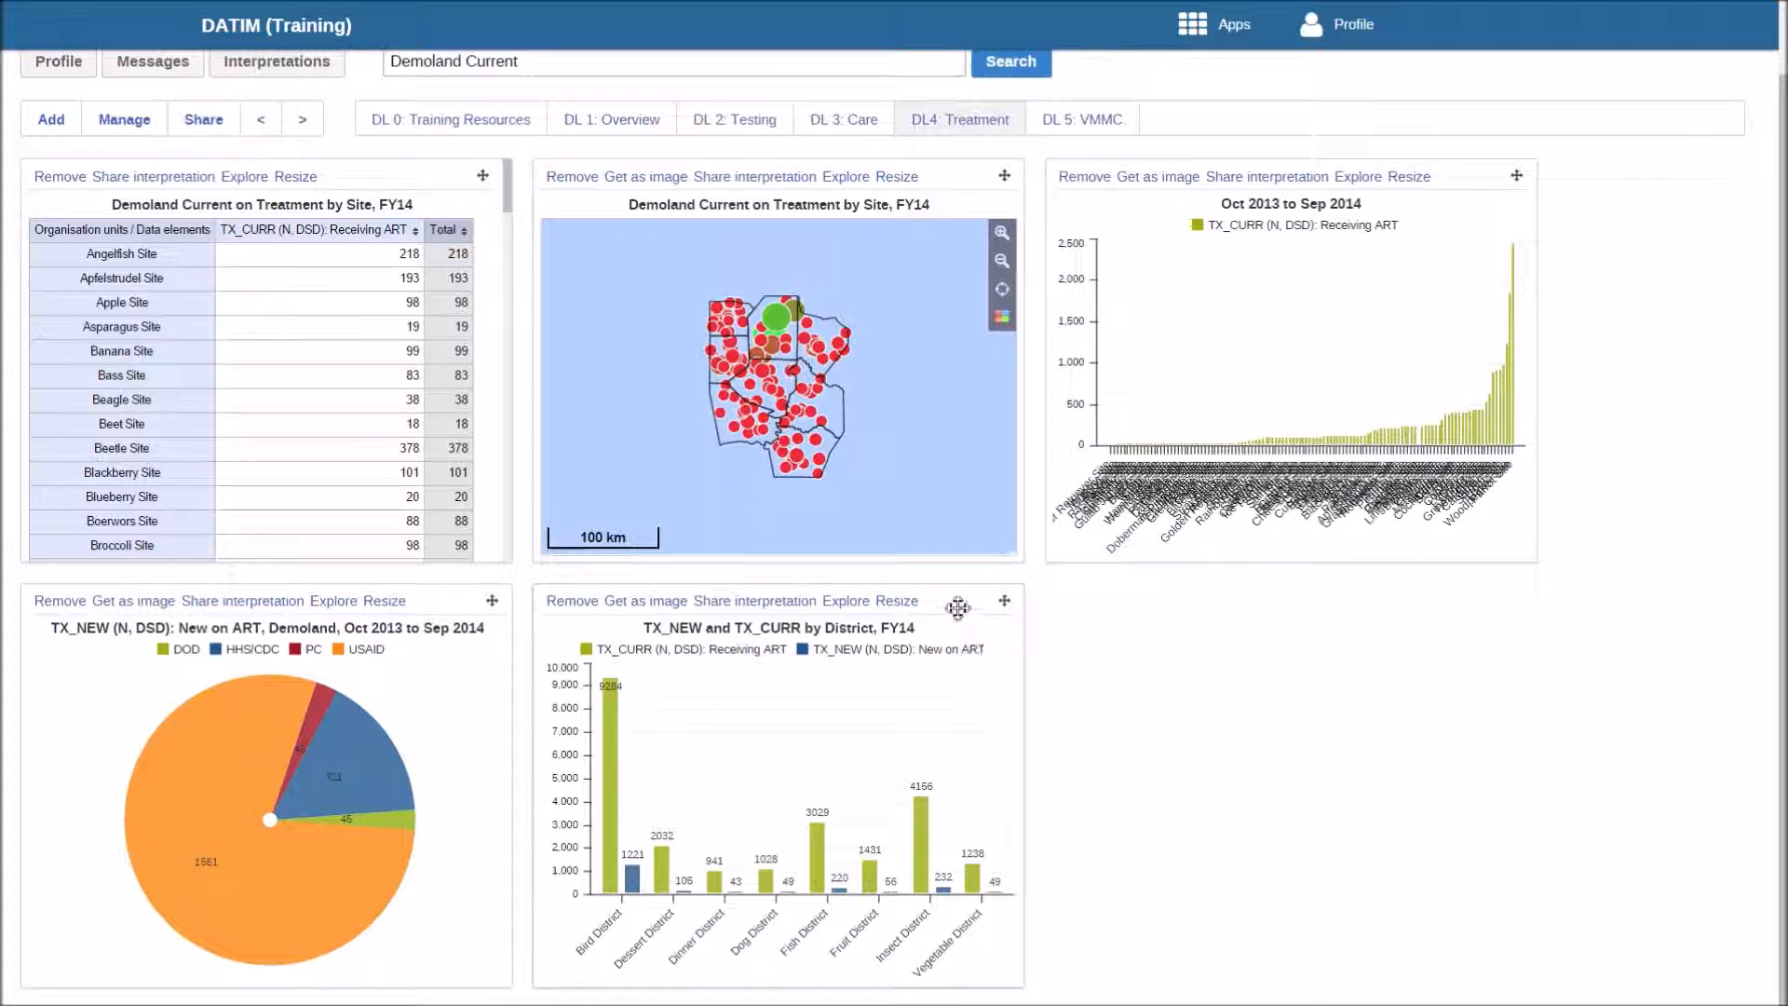
left_click_drag(951, 607, 303, 166)
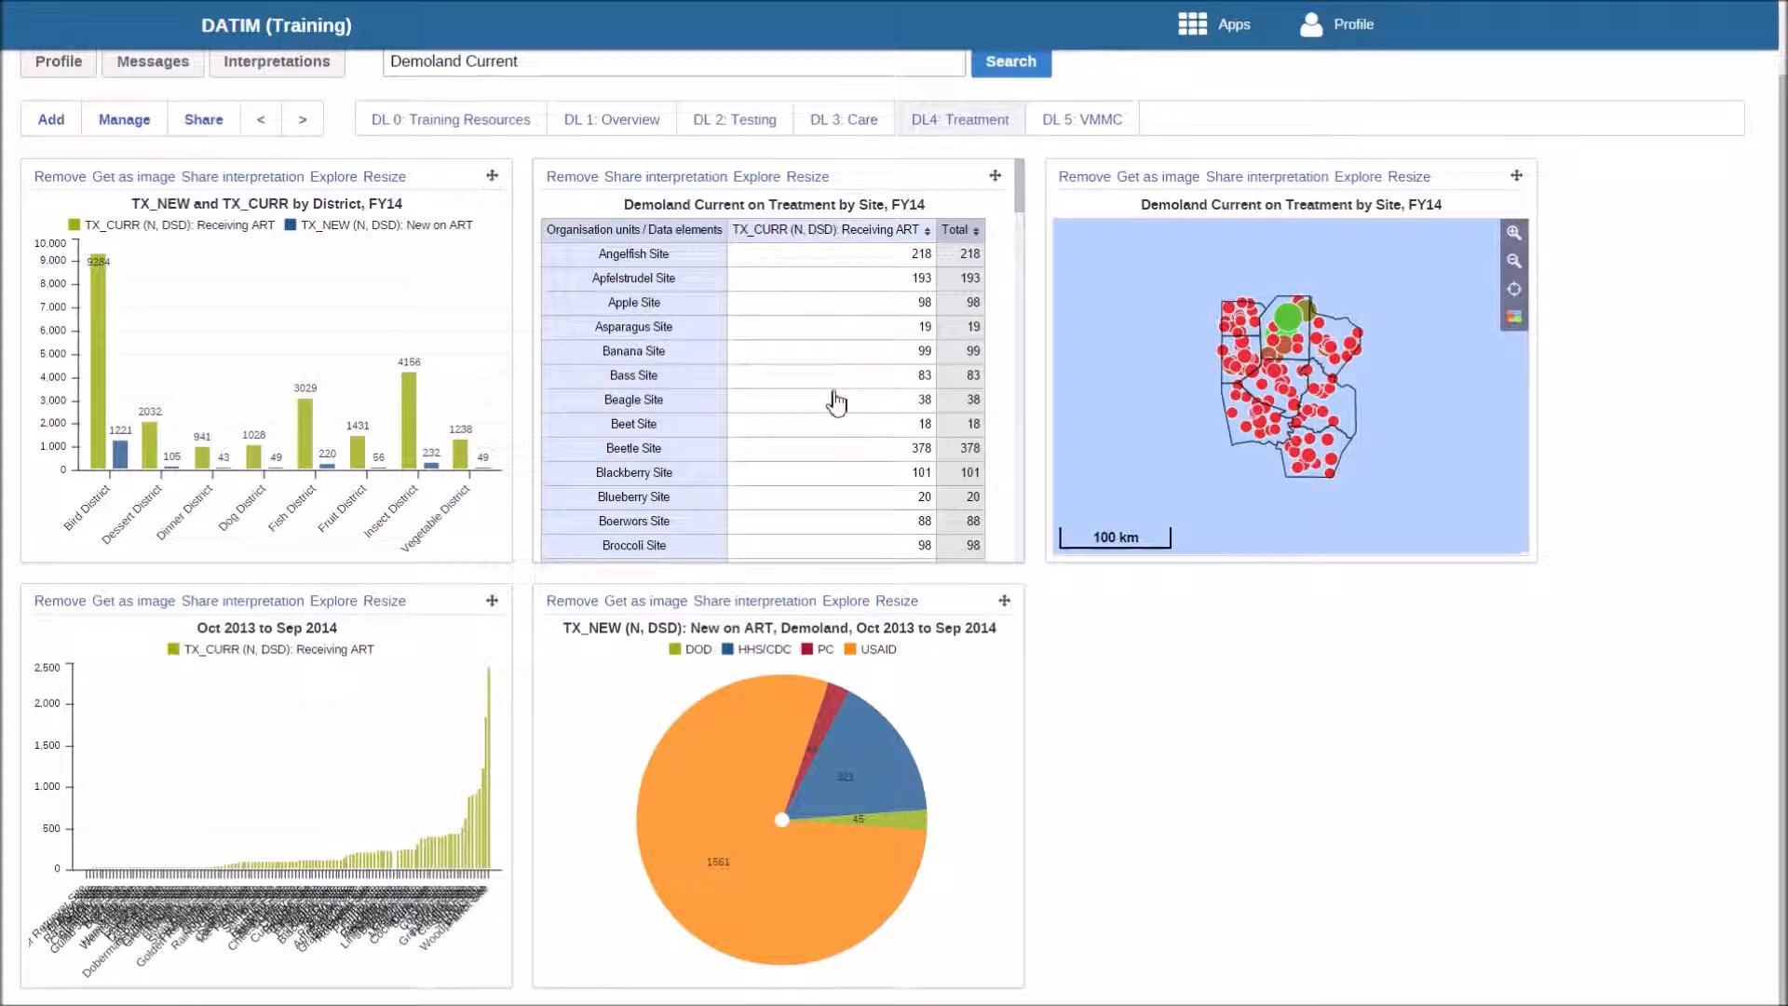
left_click_drag(934, 606, 337, 607)
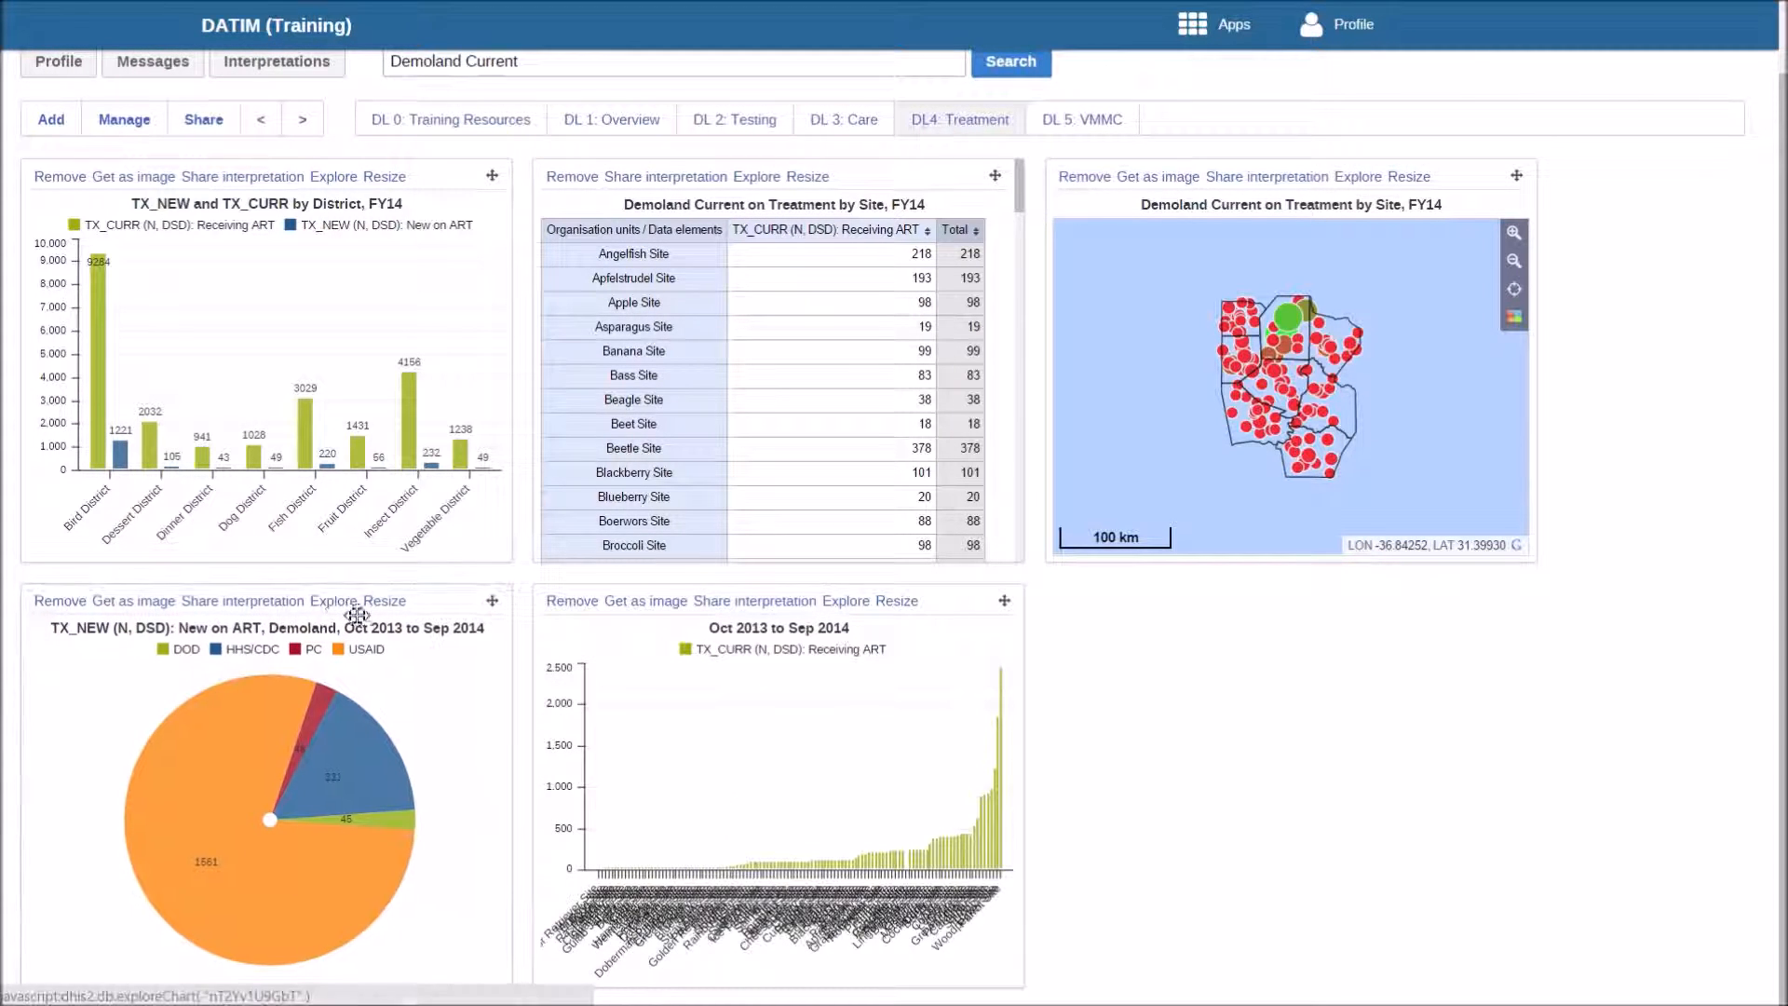
Step: Resize the TX_CURR by site chart until it spans the full width of its own dashboard row
left_click(899, 609)
left_click(901, 606)
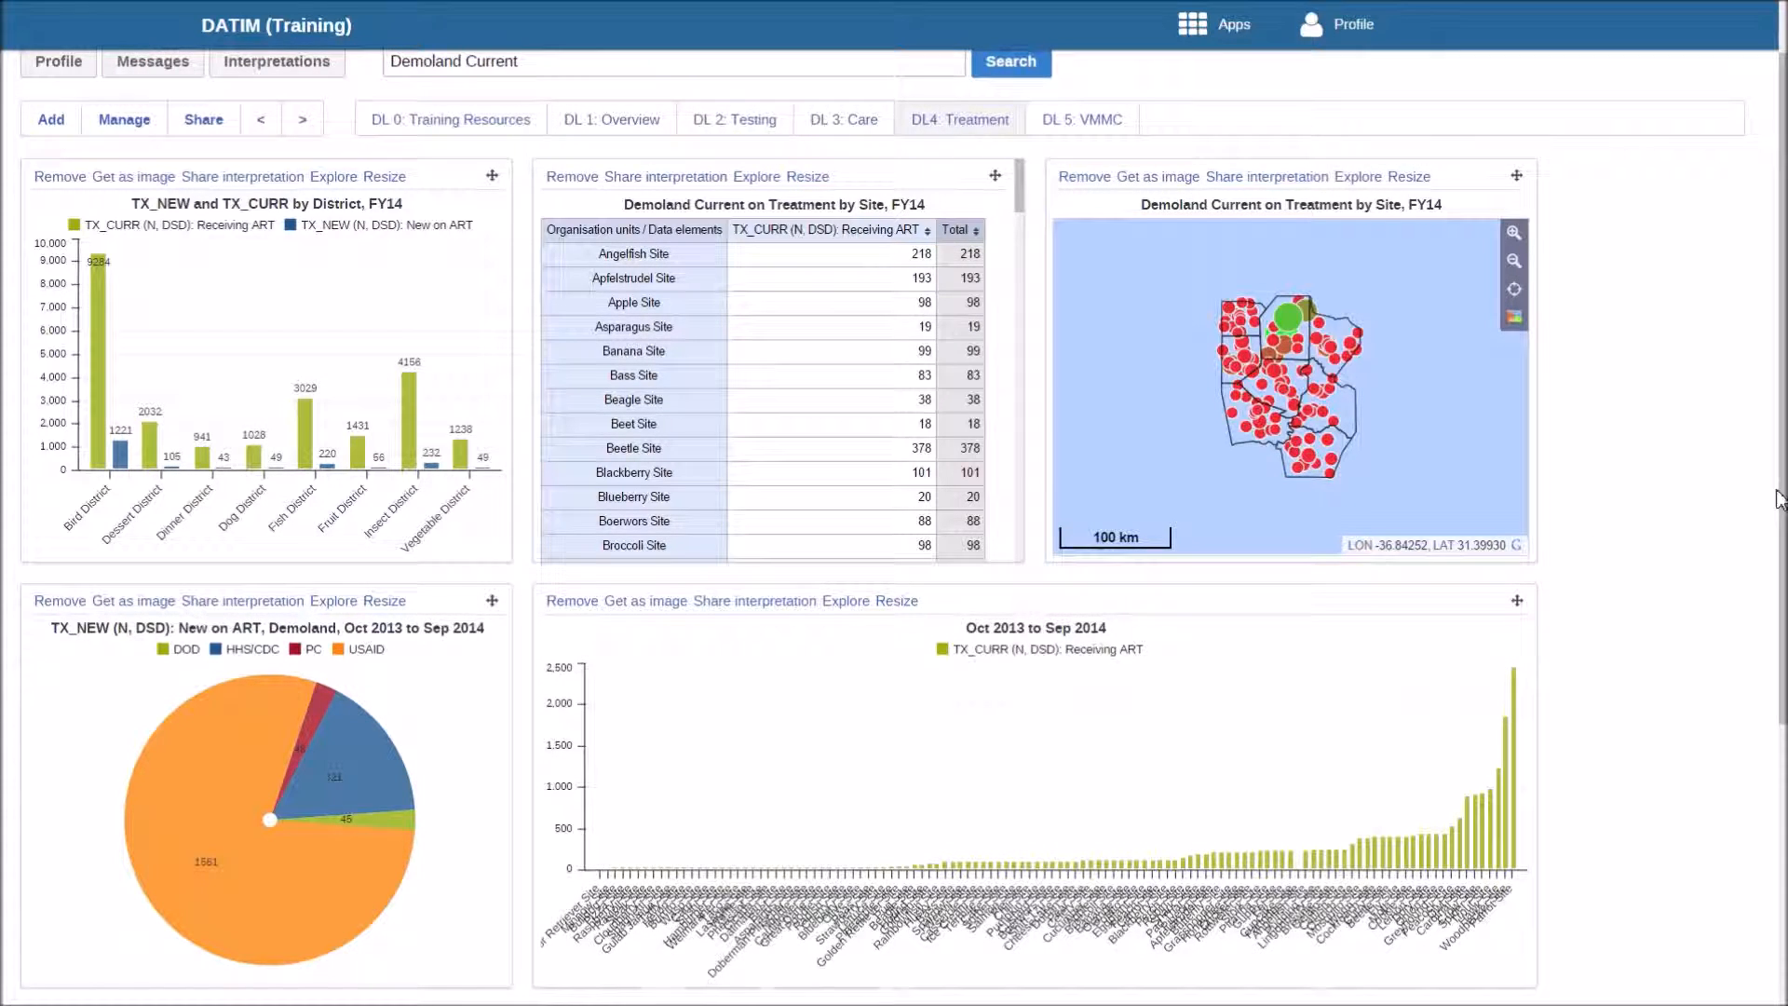
mouse_move(1783, 494)
left_mouse_down()
mouse_move(1782, 751)
mouse_move(1782, 521)
left_mouse_up()
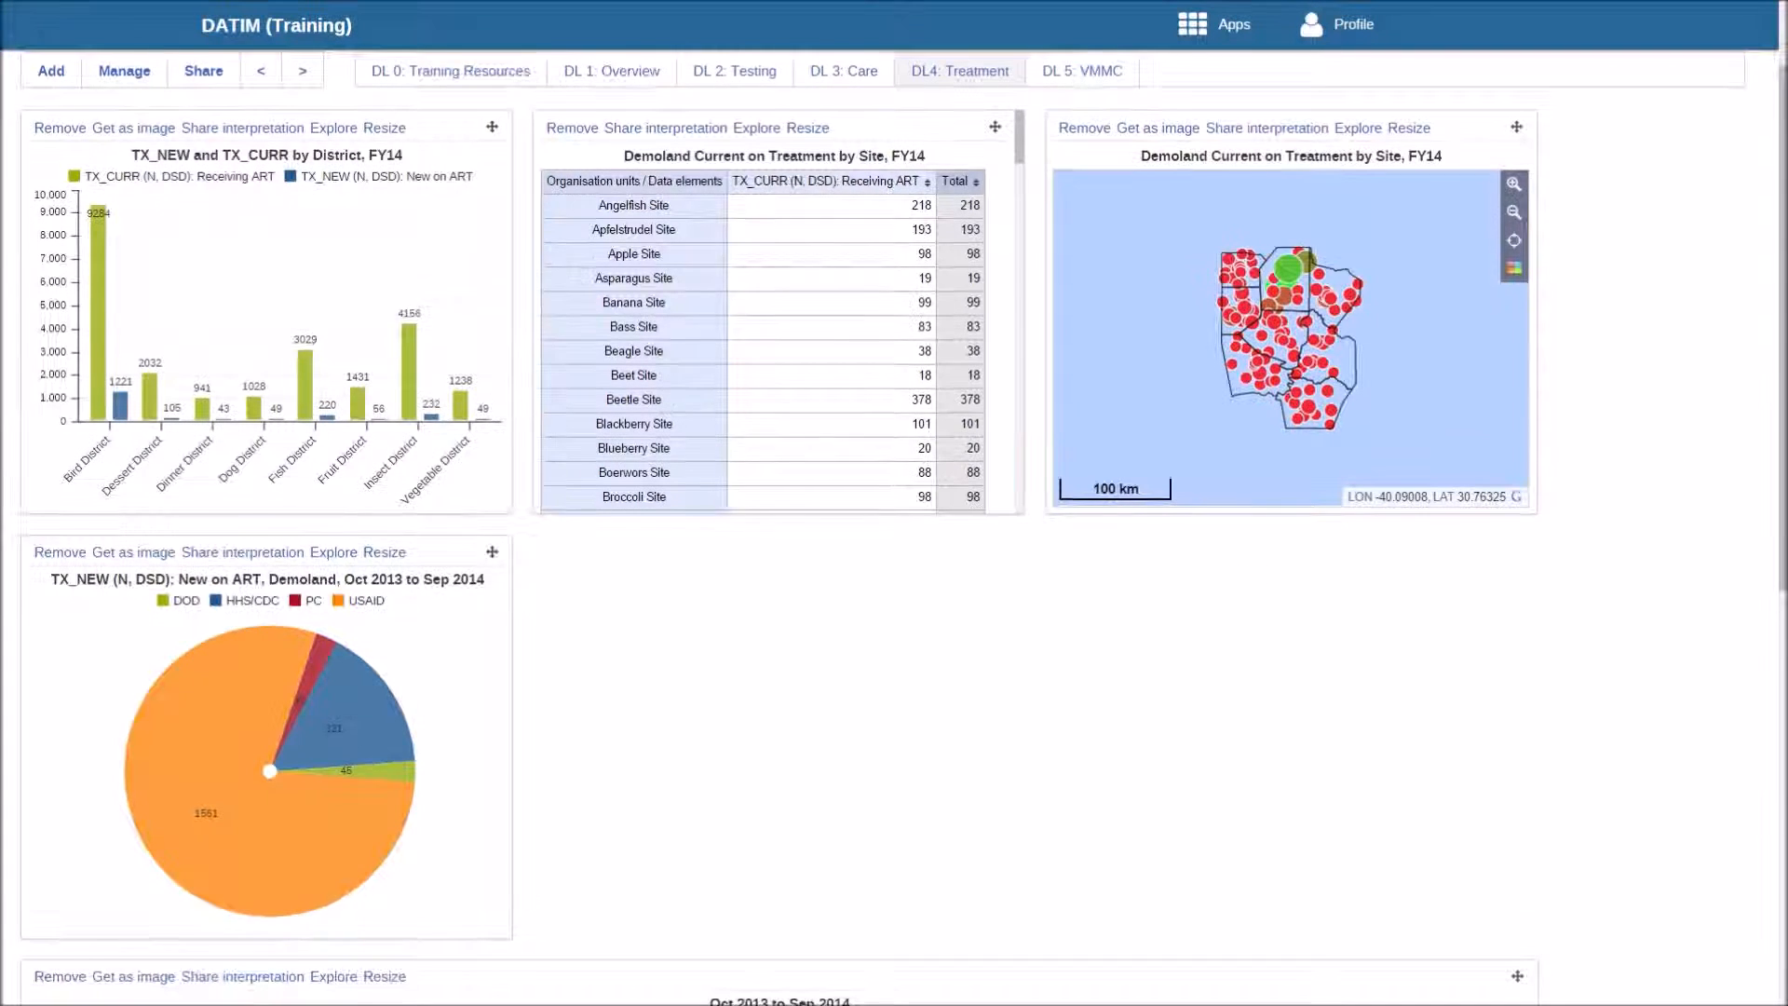
Step: Open the sharing settings of the DL4: Treatment dashboard and add the Demoland Analysis Users group
scroll(969, 597, "up", 2)
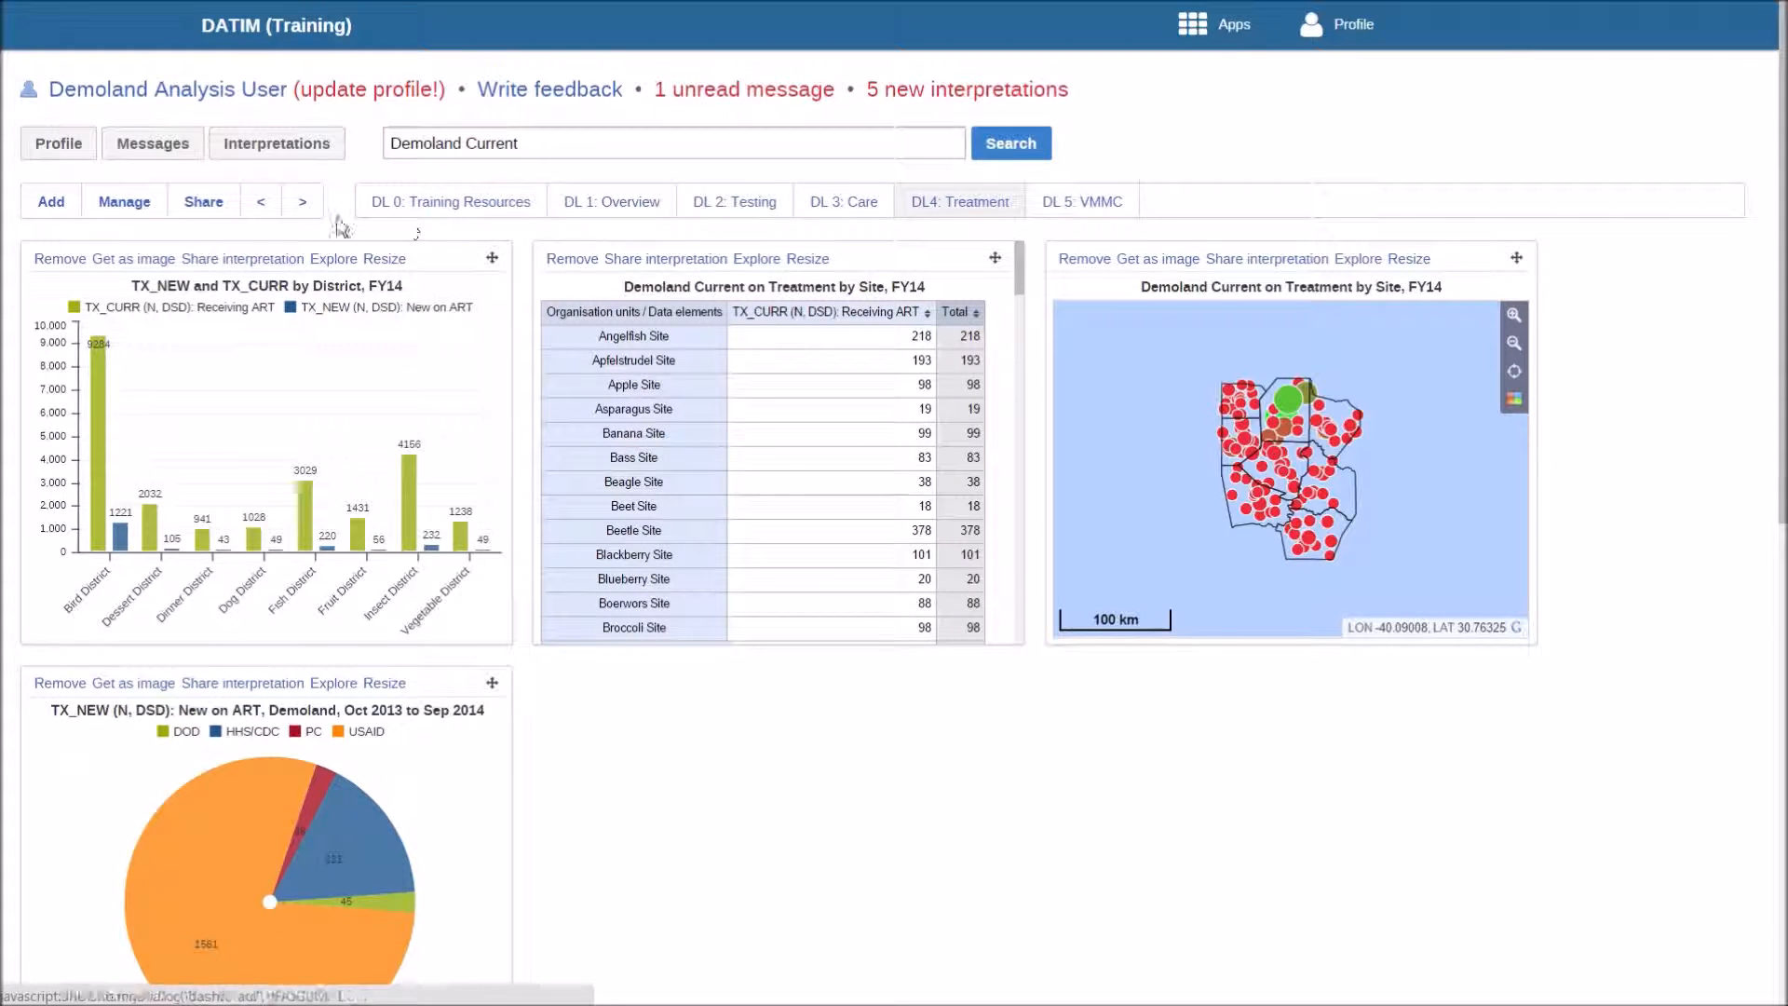
left_click(199, 207)
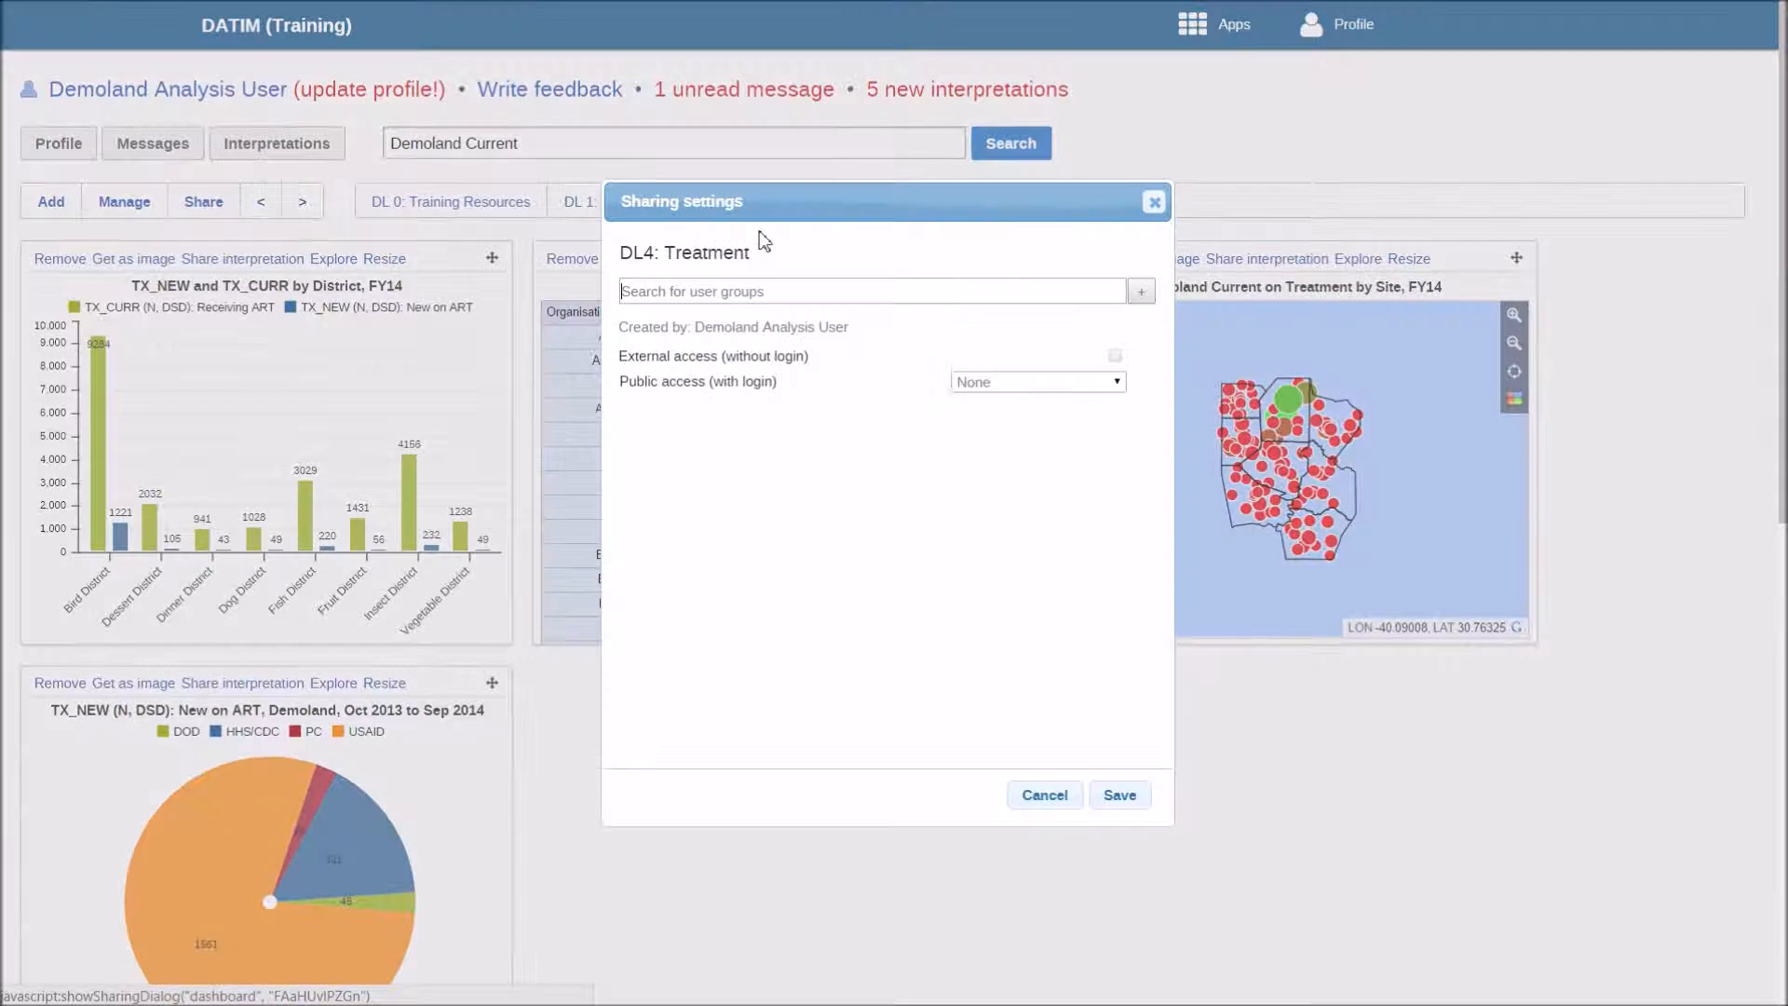
left_click(891, 292)
type("Demoland Analysis Users")
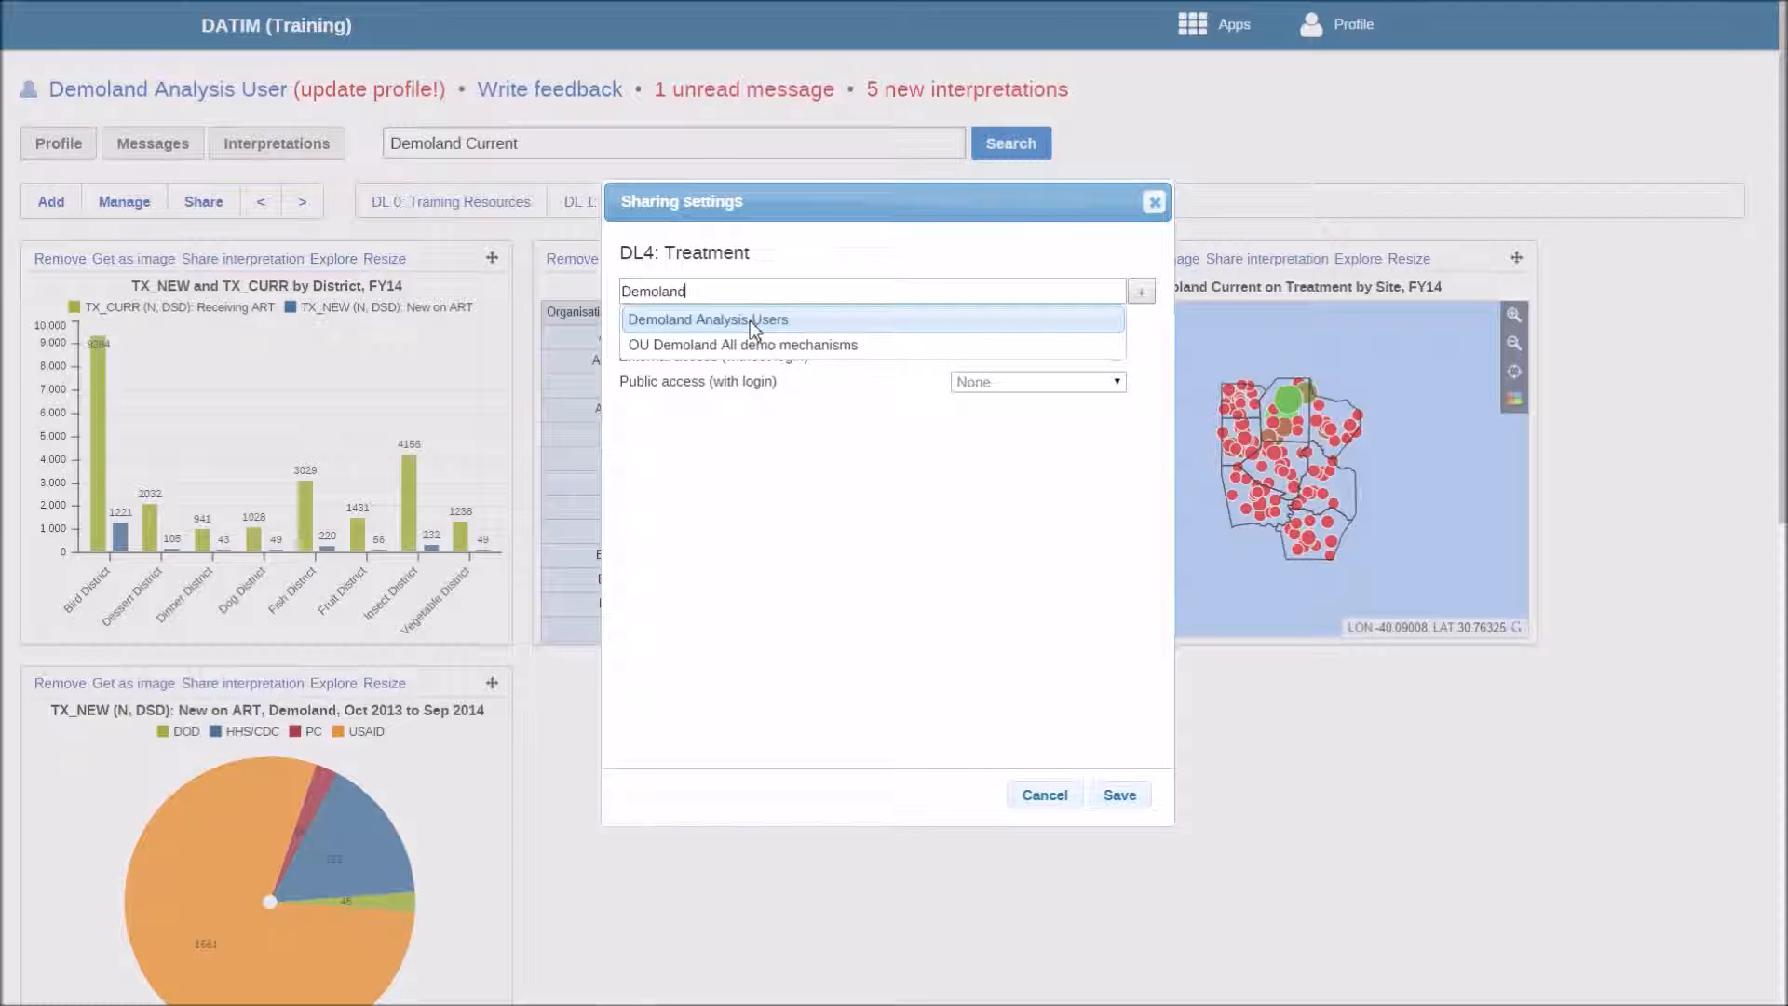
left_click(751, 321)
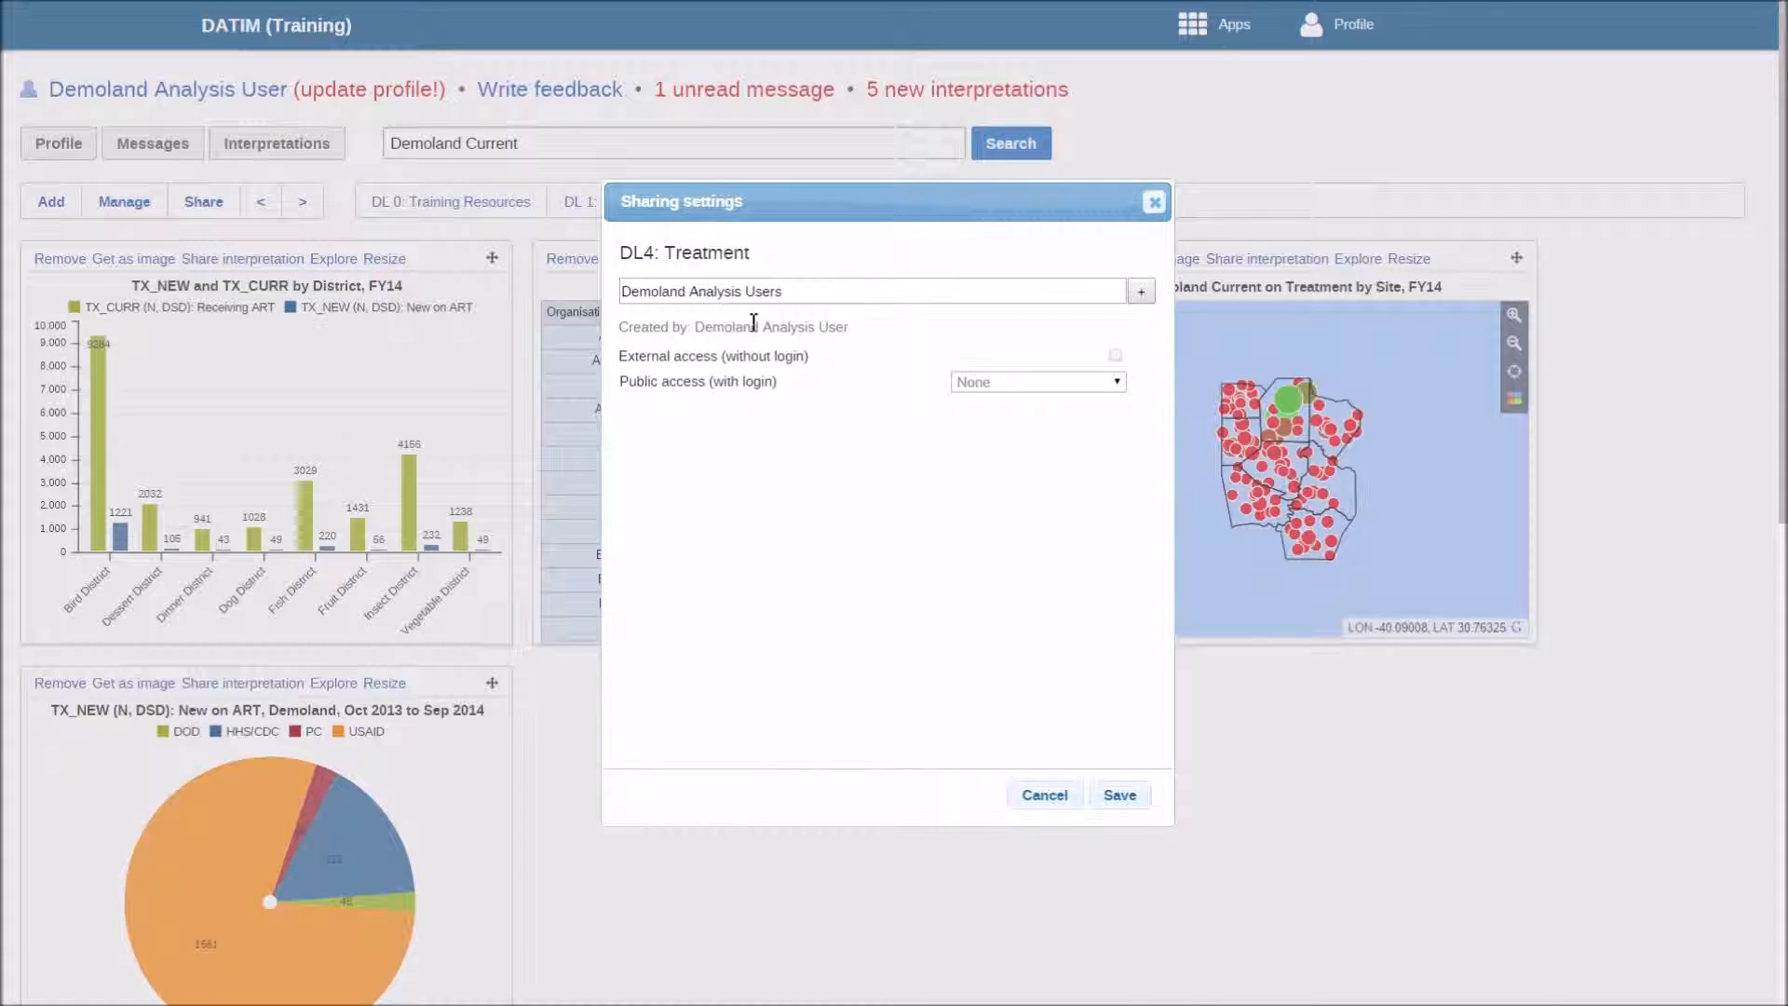
left_click(1141, 292)
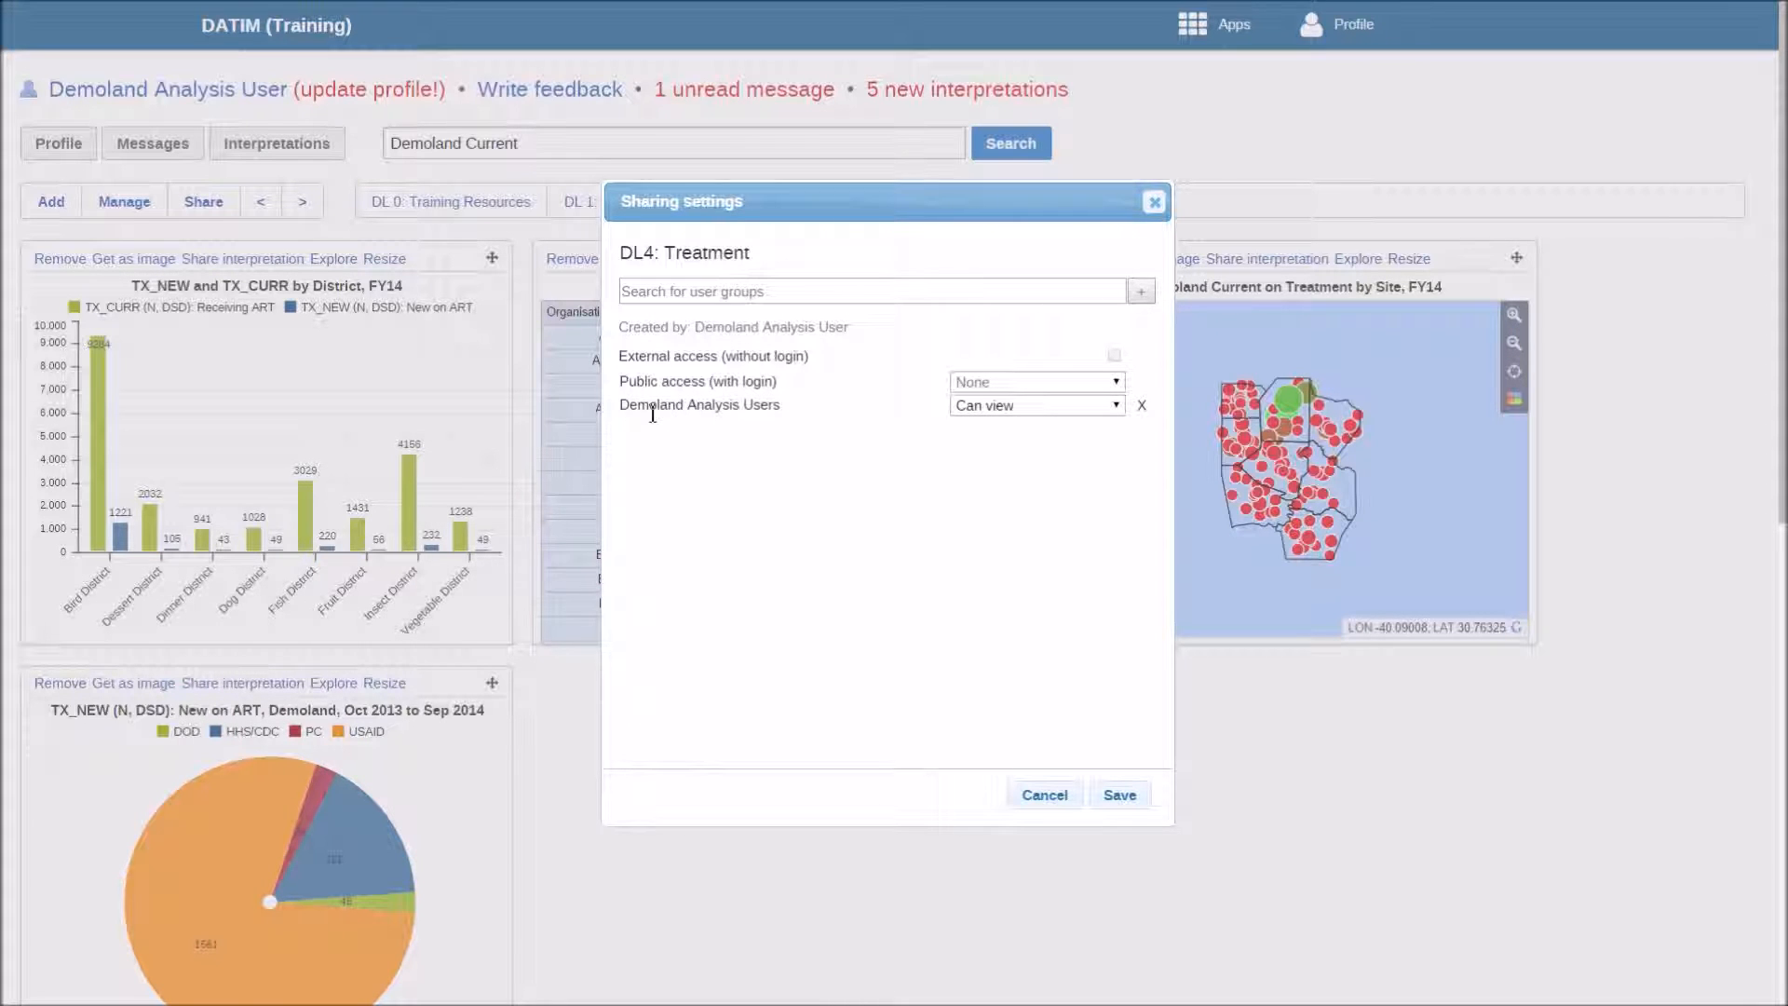
Step: Review the access options for Demoland Analysis Users, choose Can view, and remove the group from the sharing settings
left_click_drag(621, 404, 781, 410)
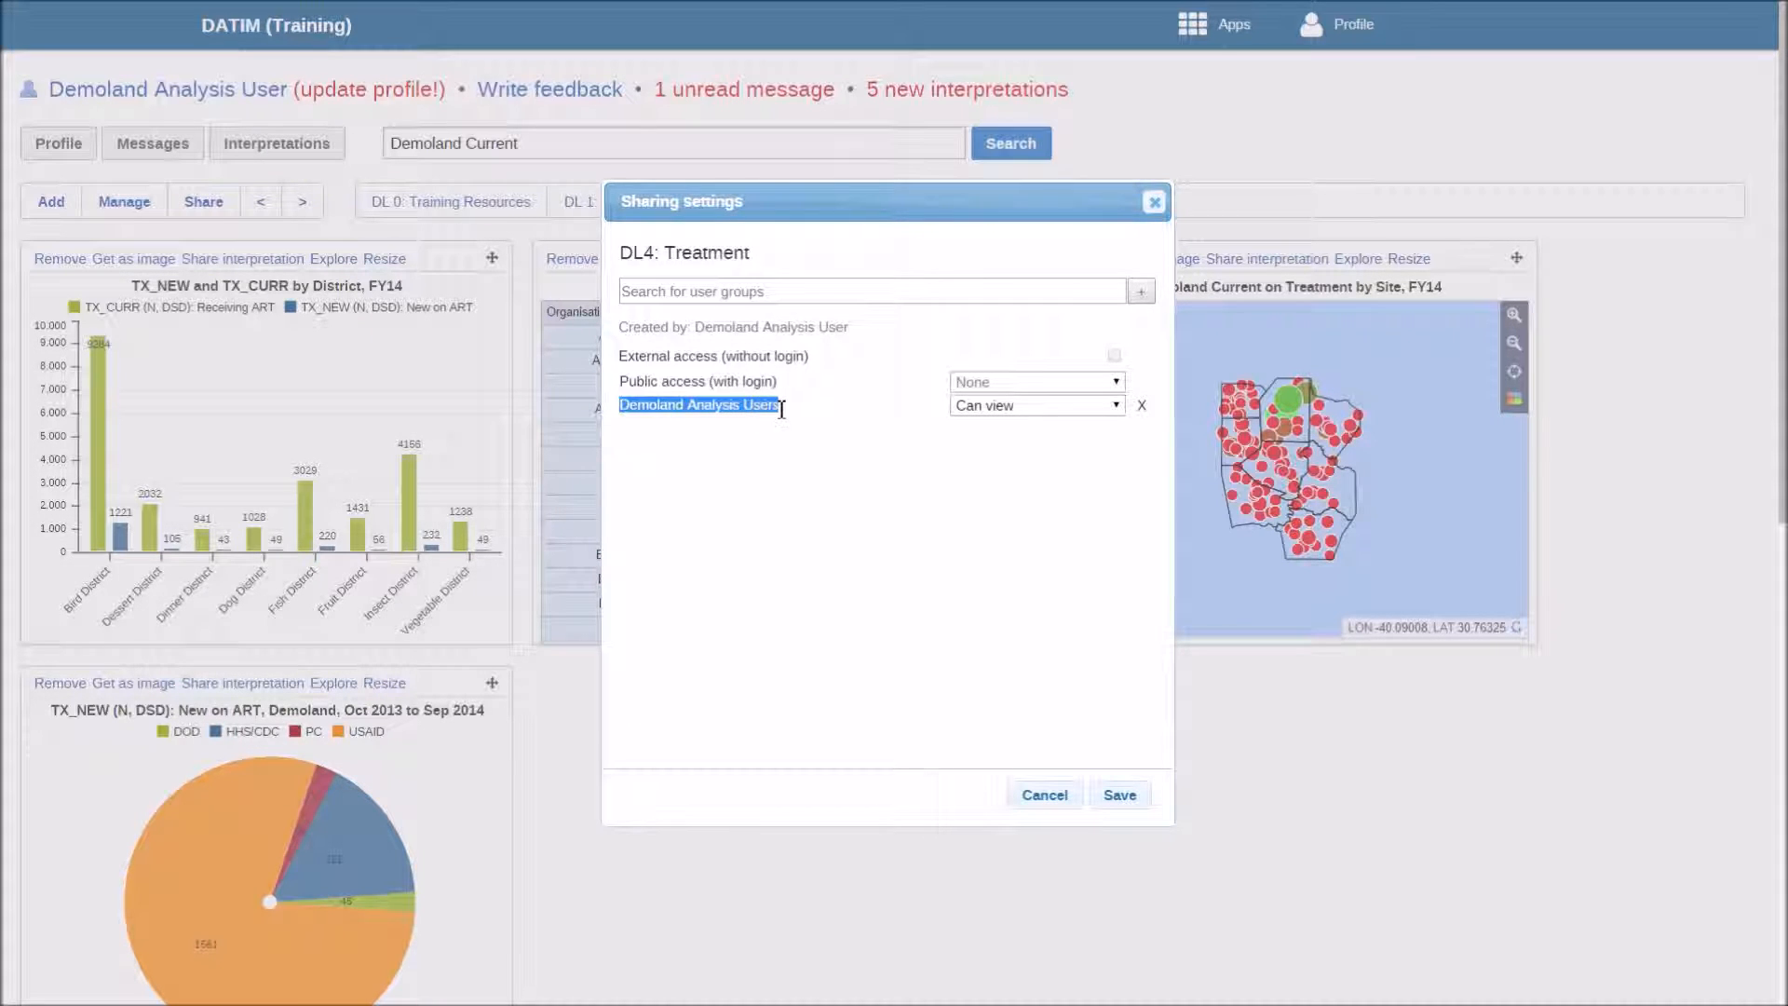
left_click(856, 429)
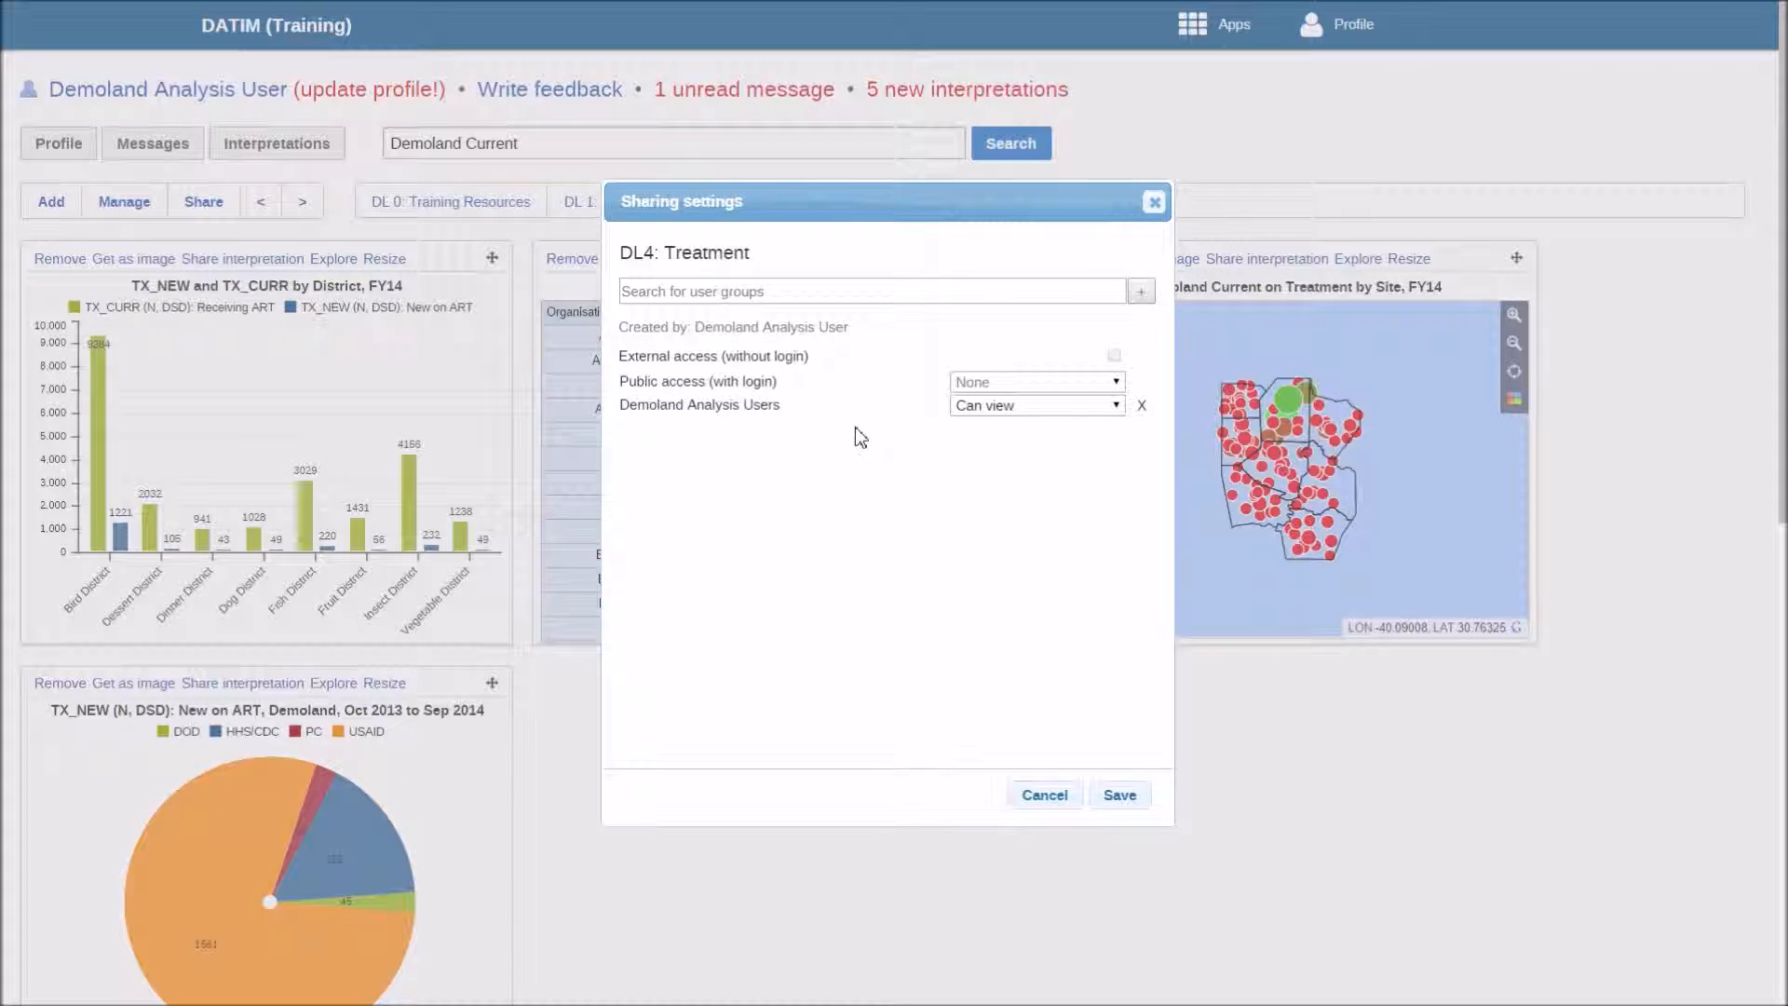
left_click(1117, 407)
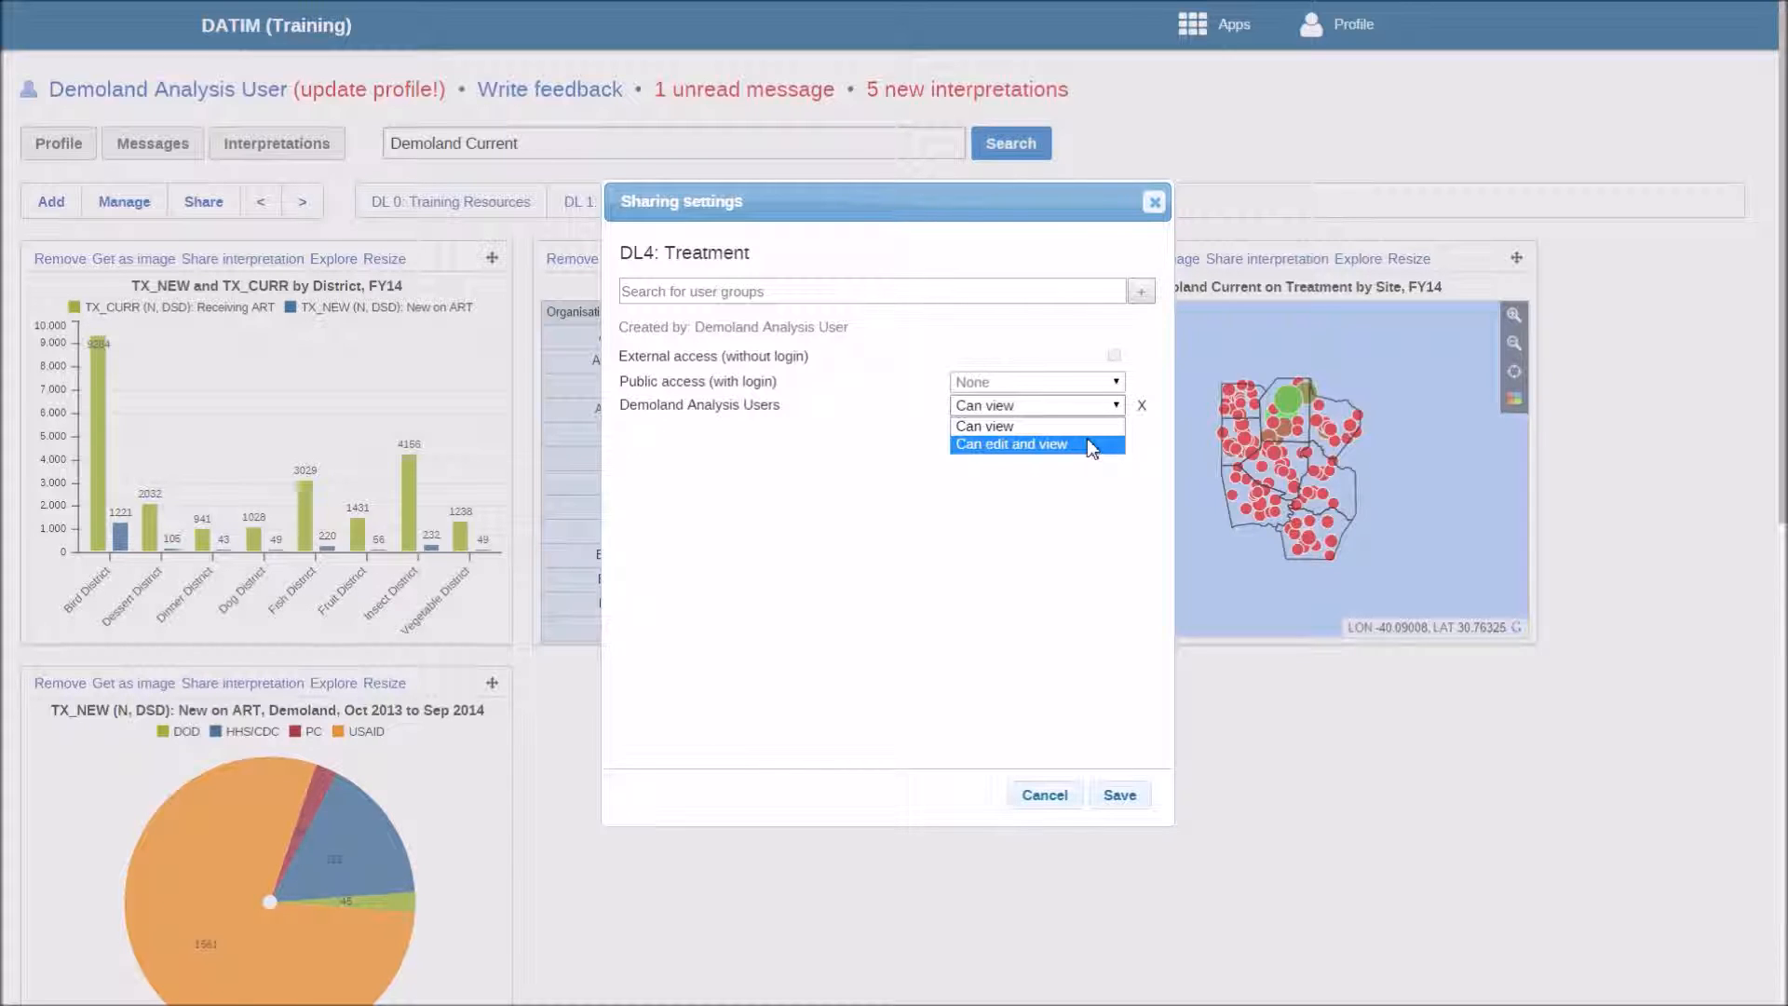
left_click(1090, 425)
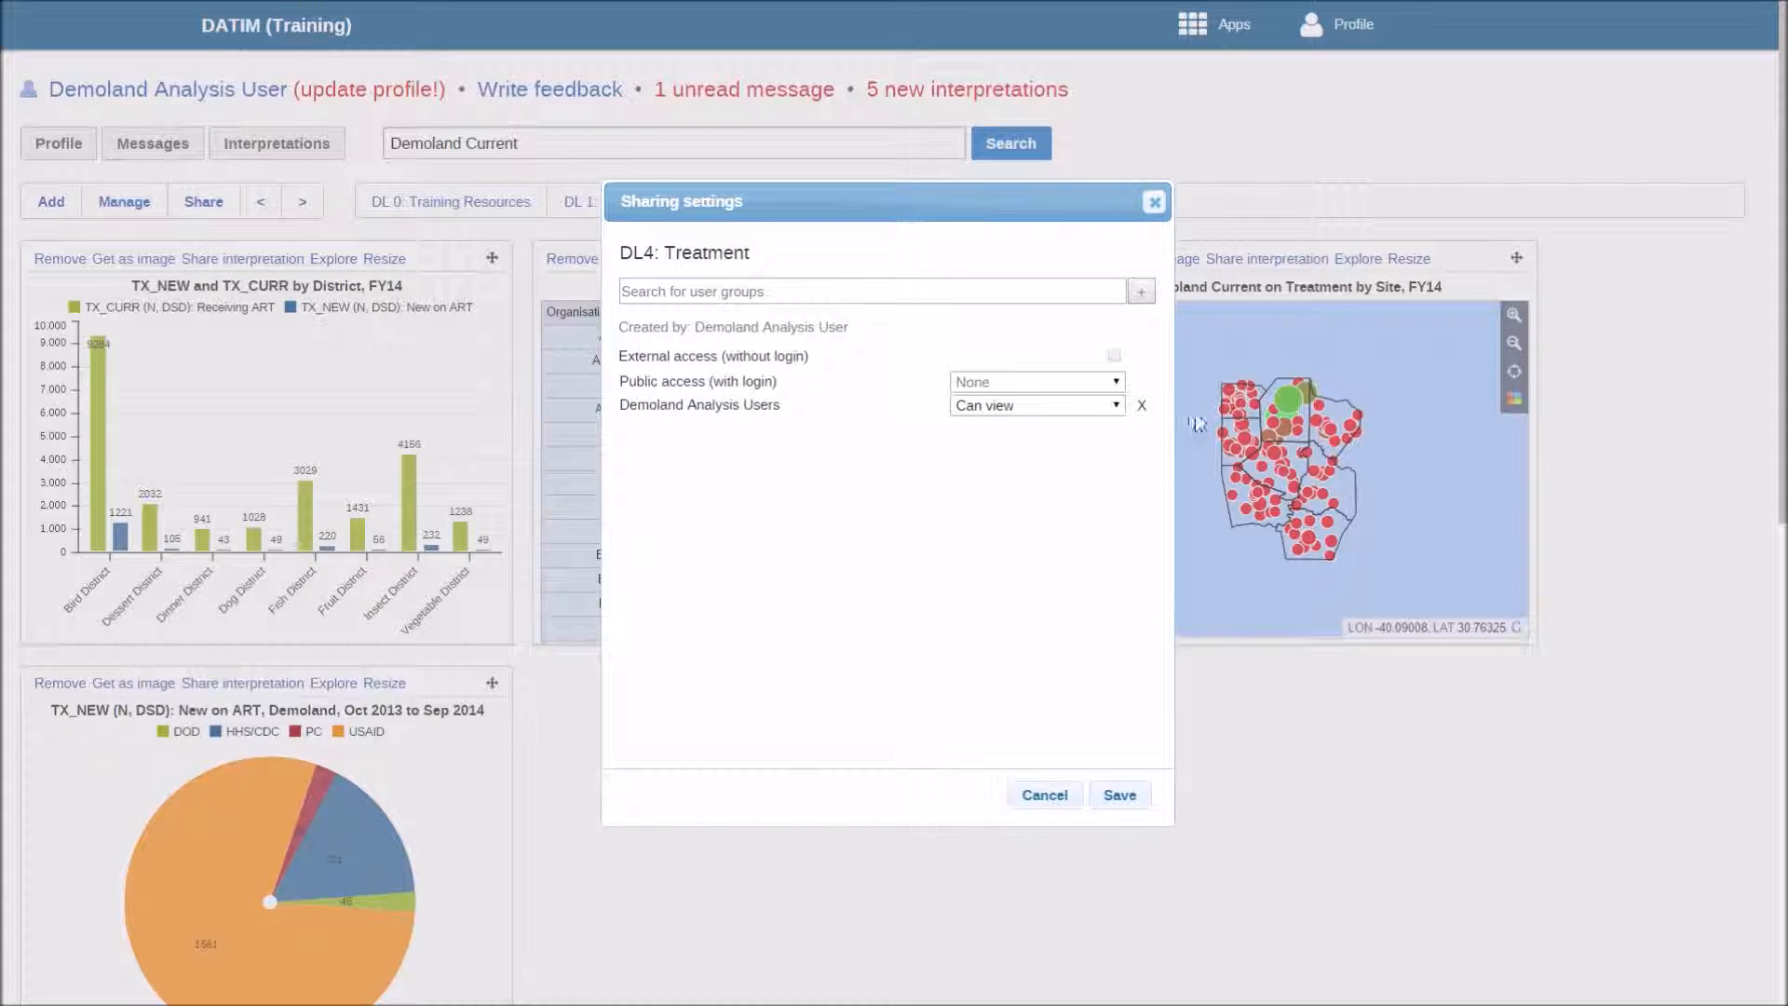
left_click(1144, 411)
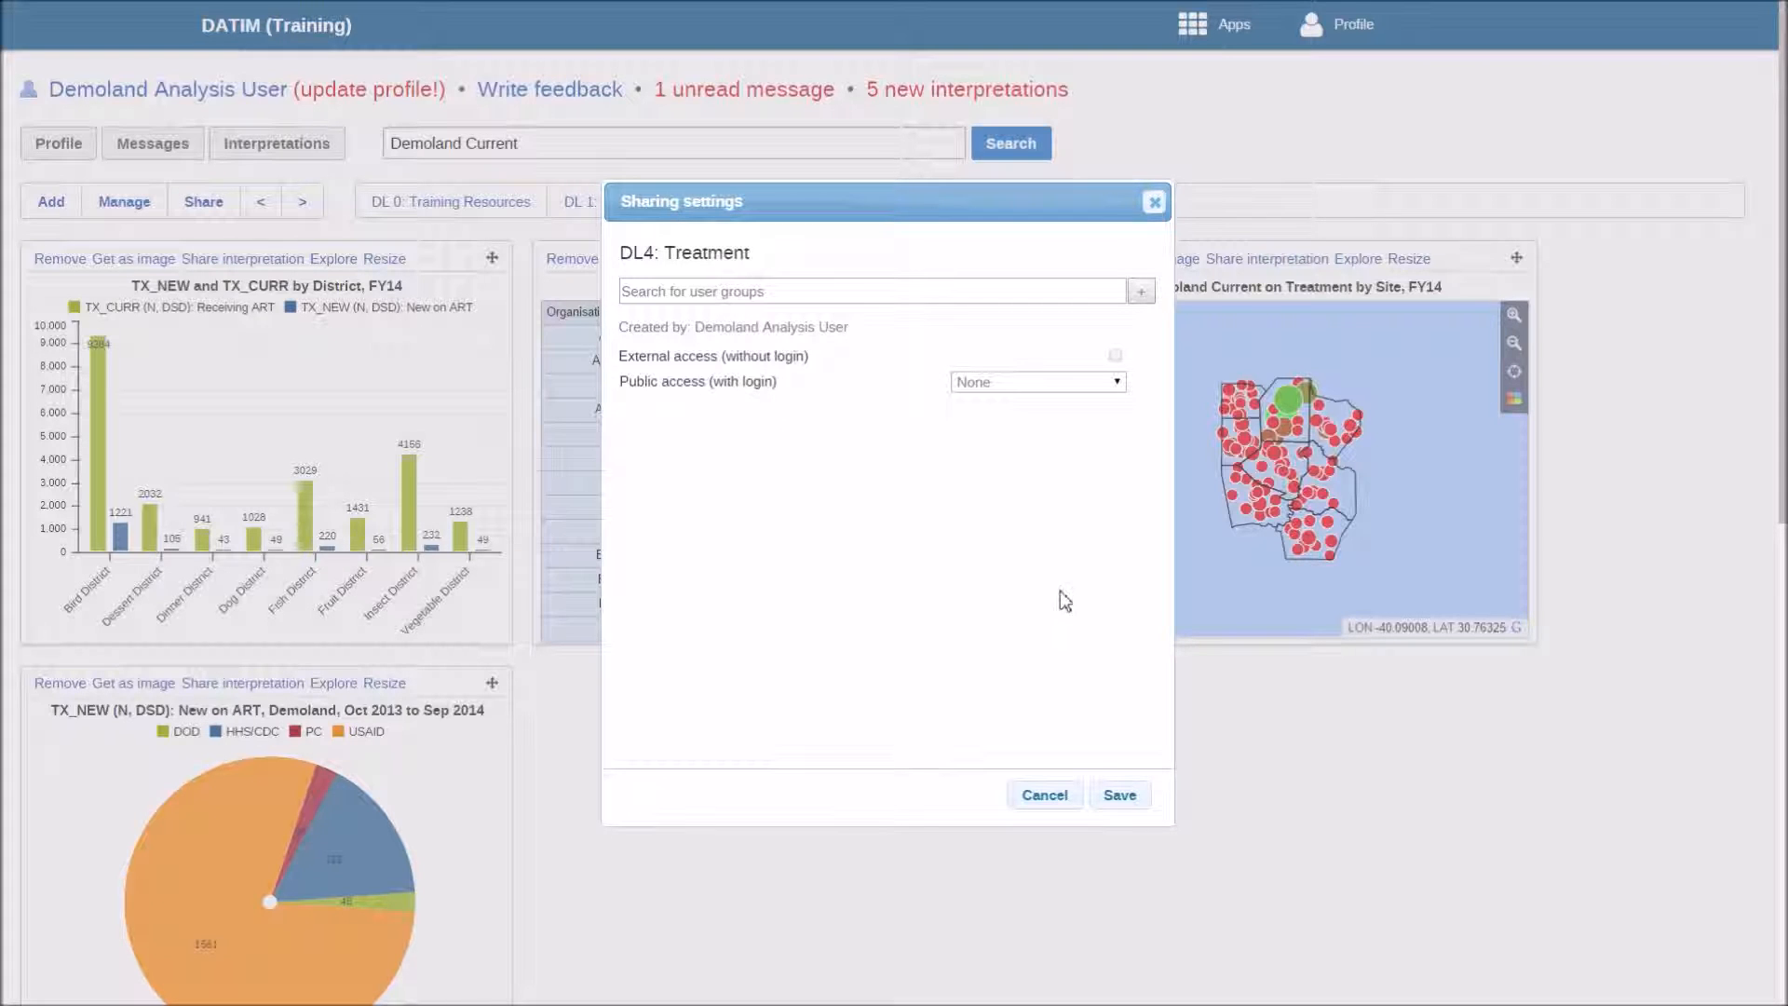
Step: Add the Demoland Analysis Users group to the dashboard's sharing settings with Can view access and save them
left_click(849, 295)
type("Demola")
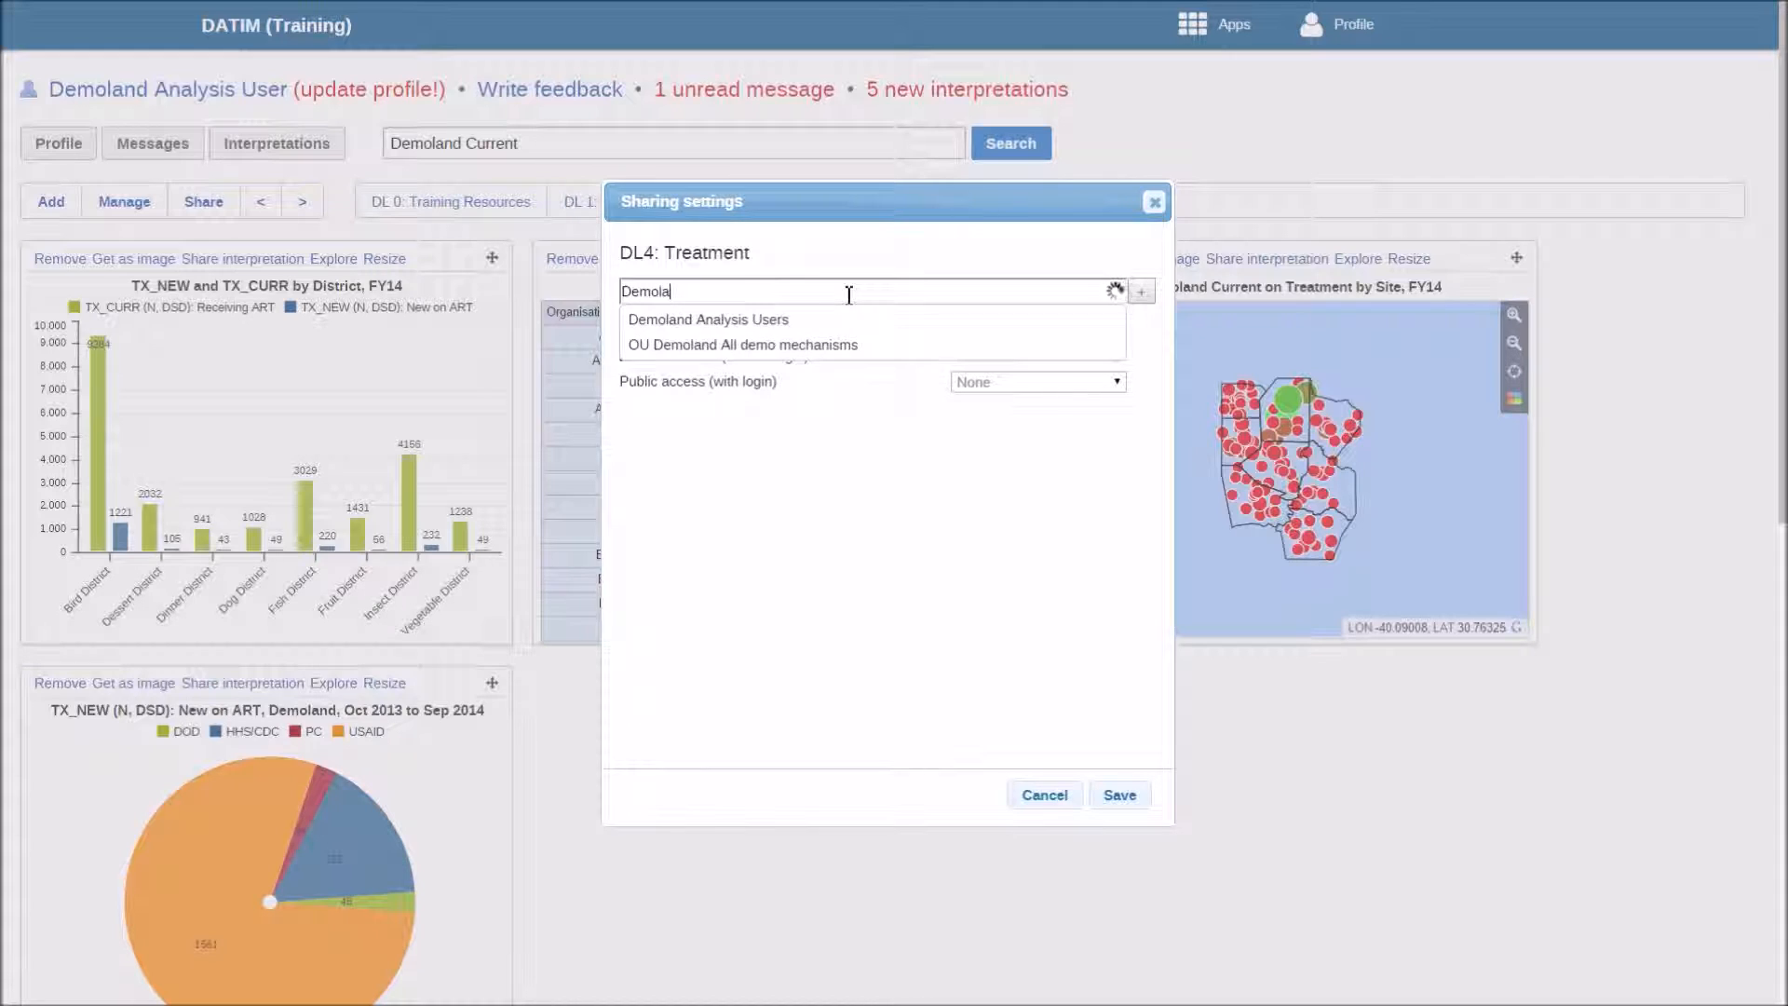
left_click(800, 318)
left_click(1141, 291)
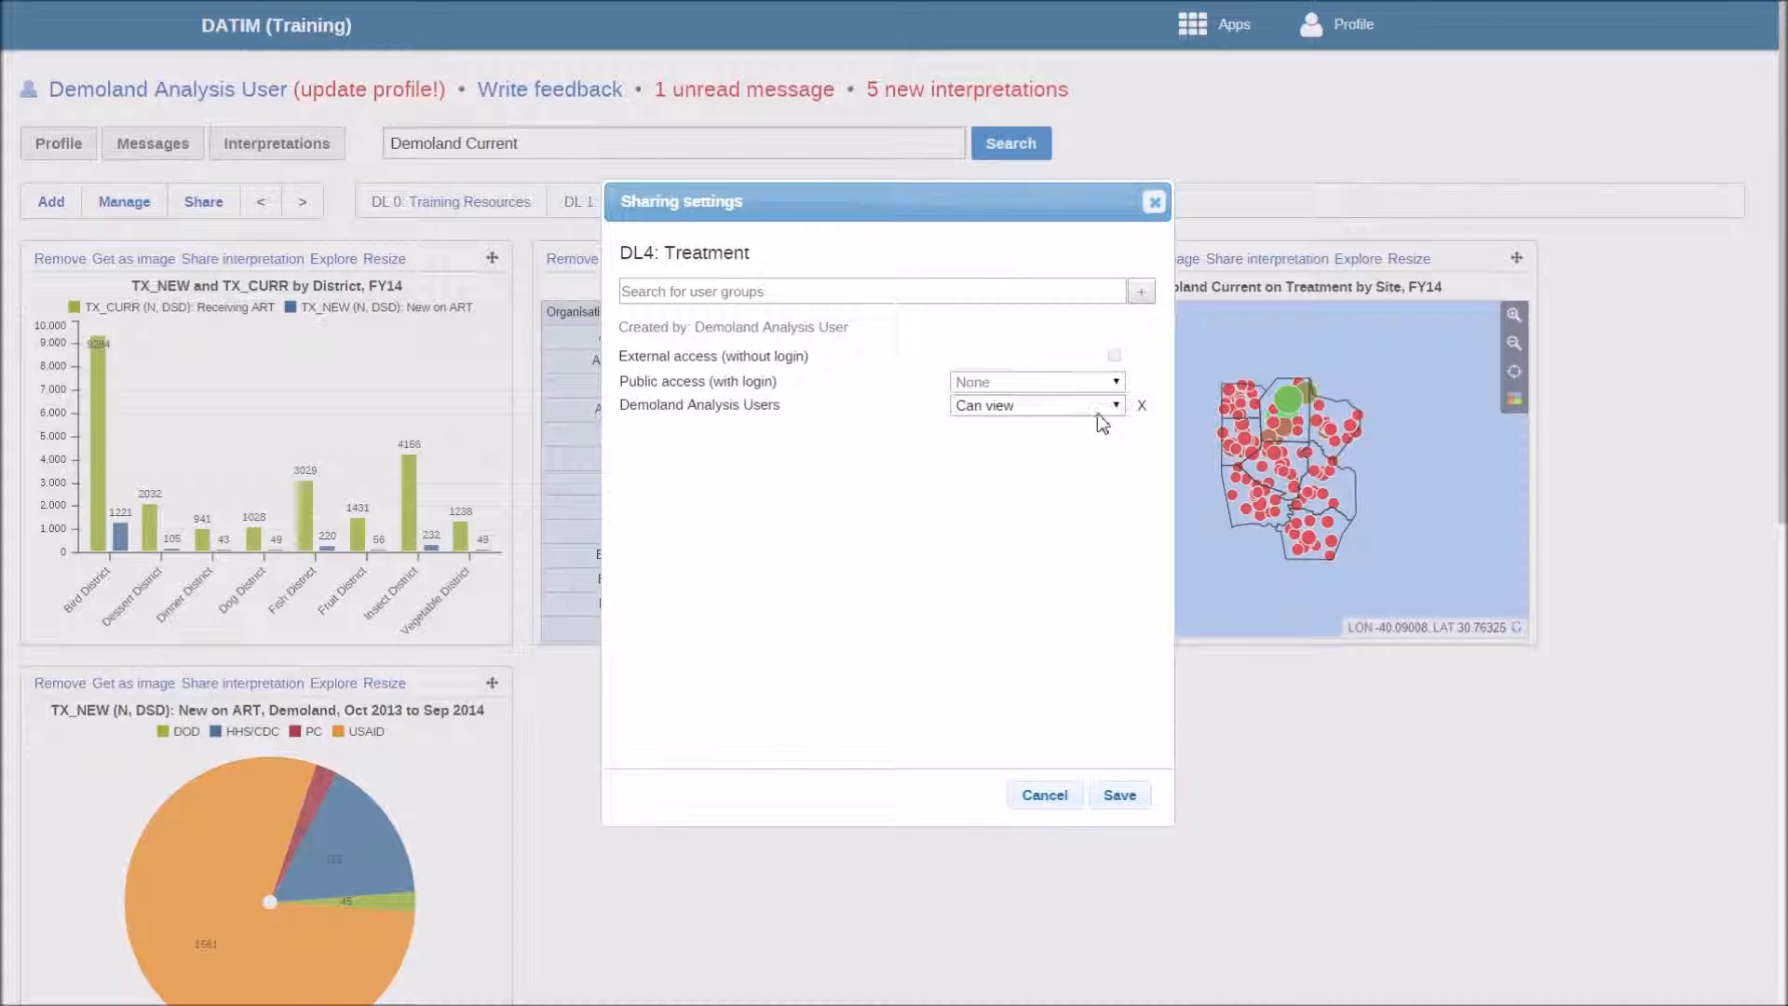
left_click(1122, 798)
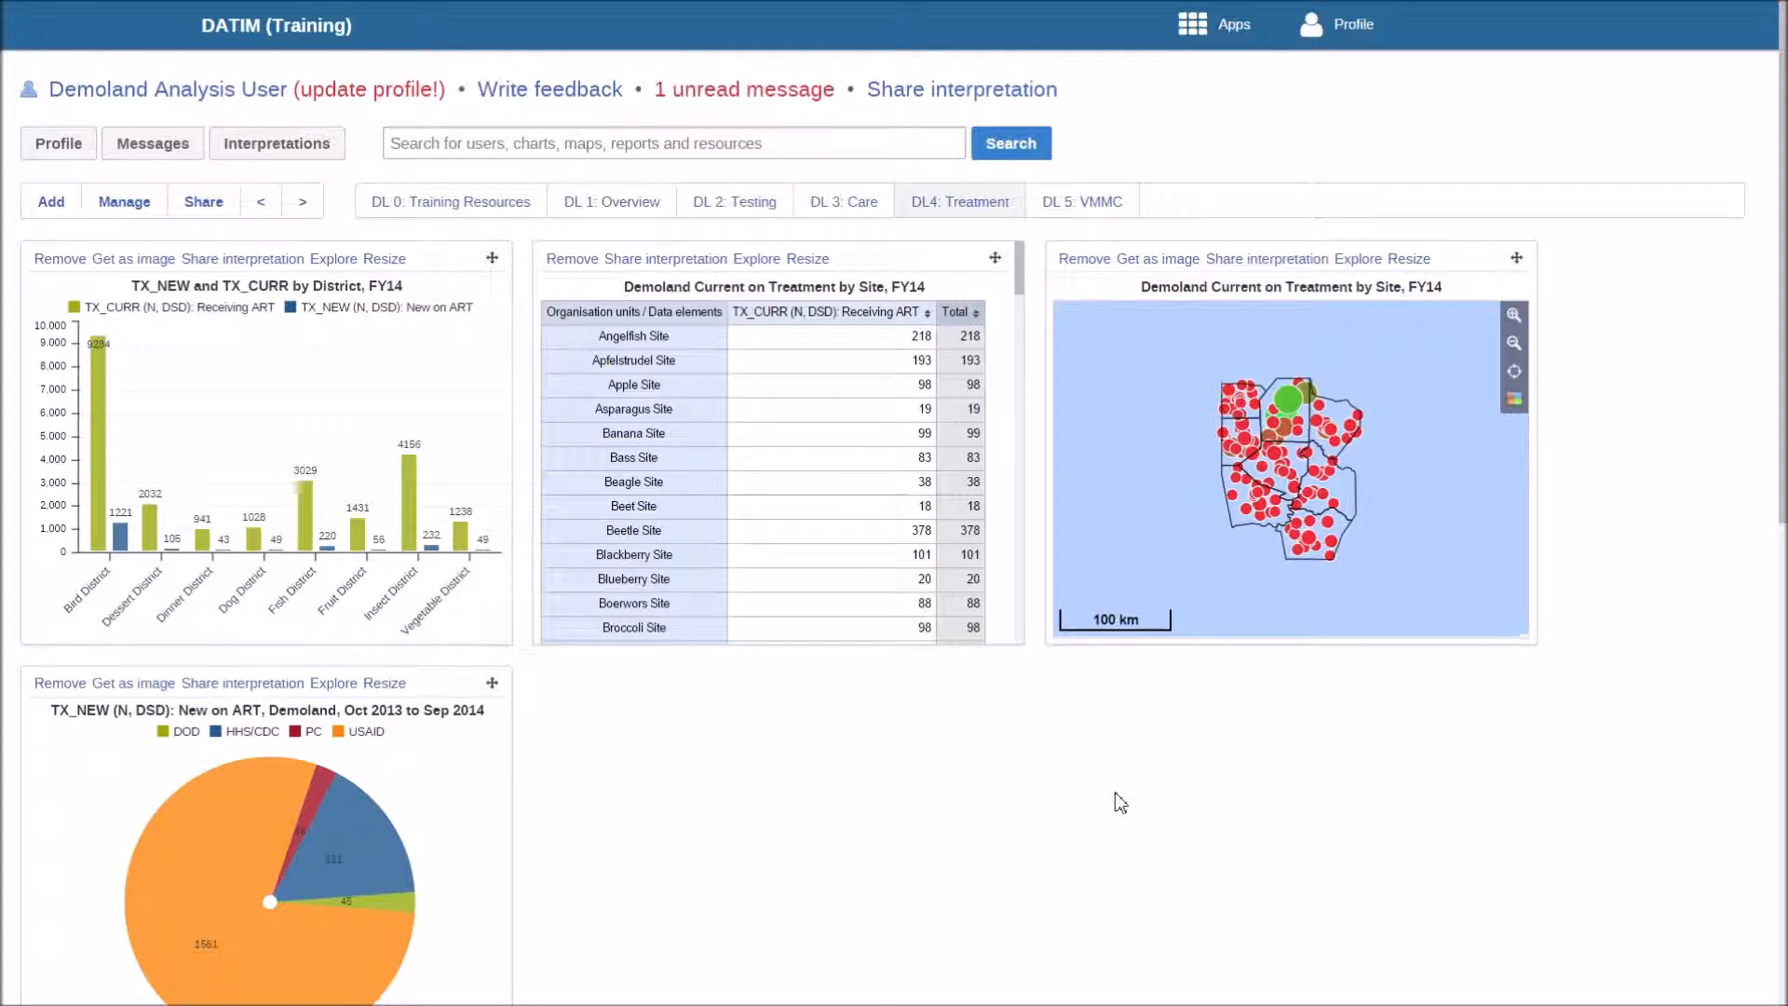
Step: Explore the TX_NEW pie chart and examine its chart type, Funding Agency selection and chart layout
left_click(346, 683)
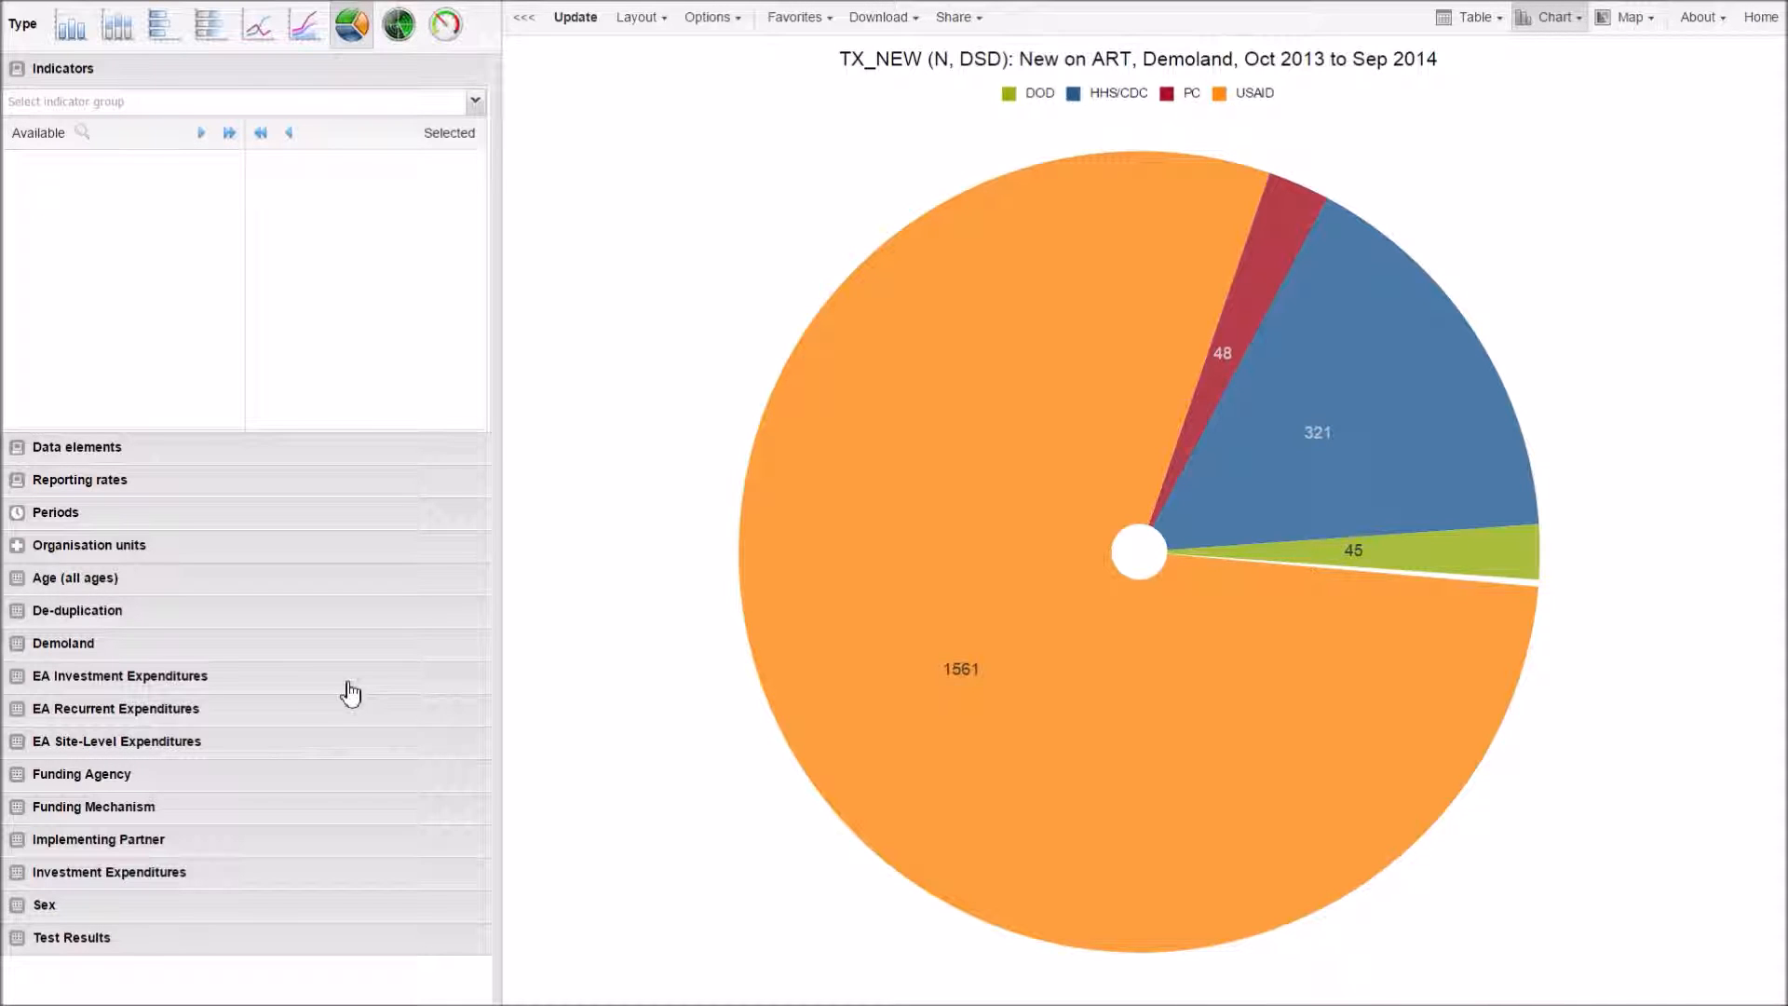
left_click(352, 34)
left_click(220, 788)
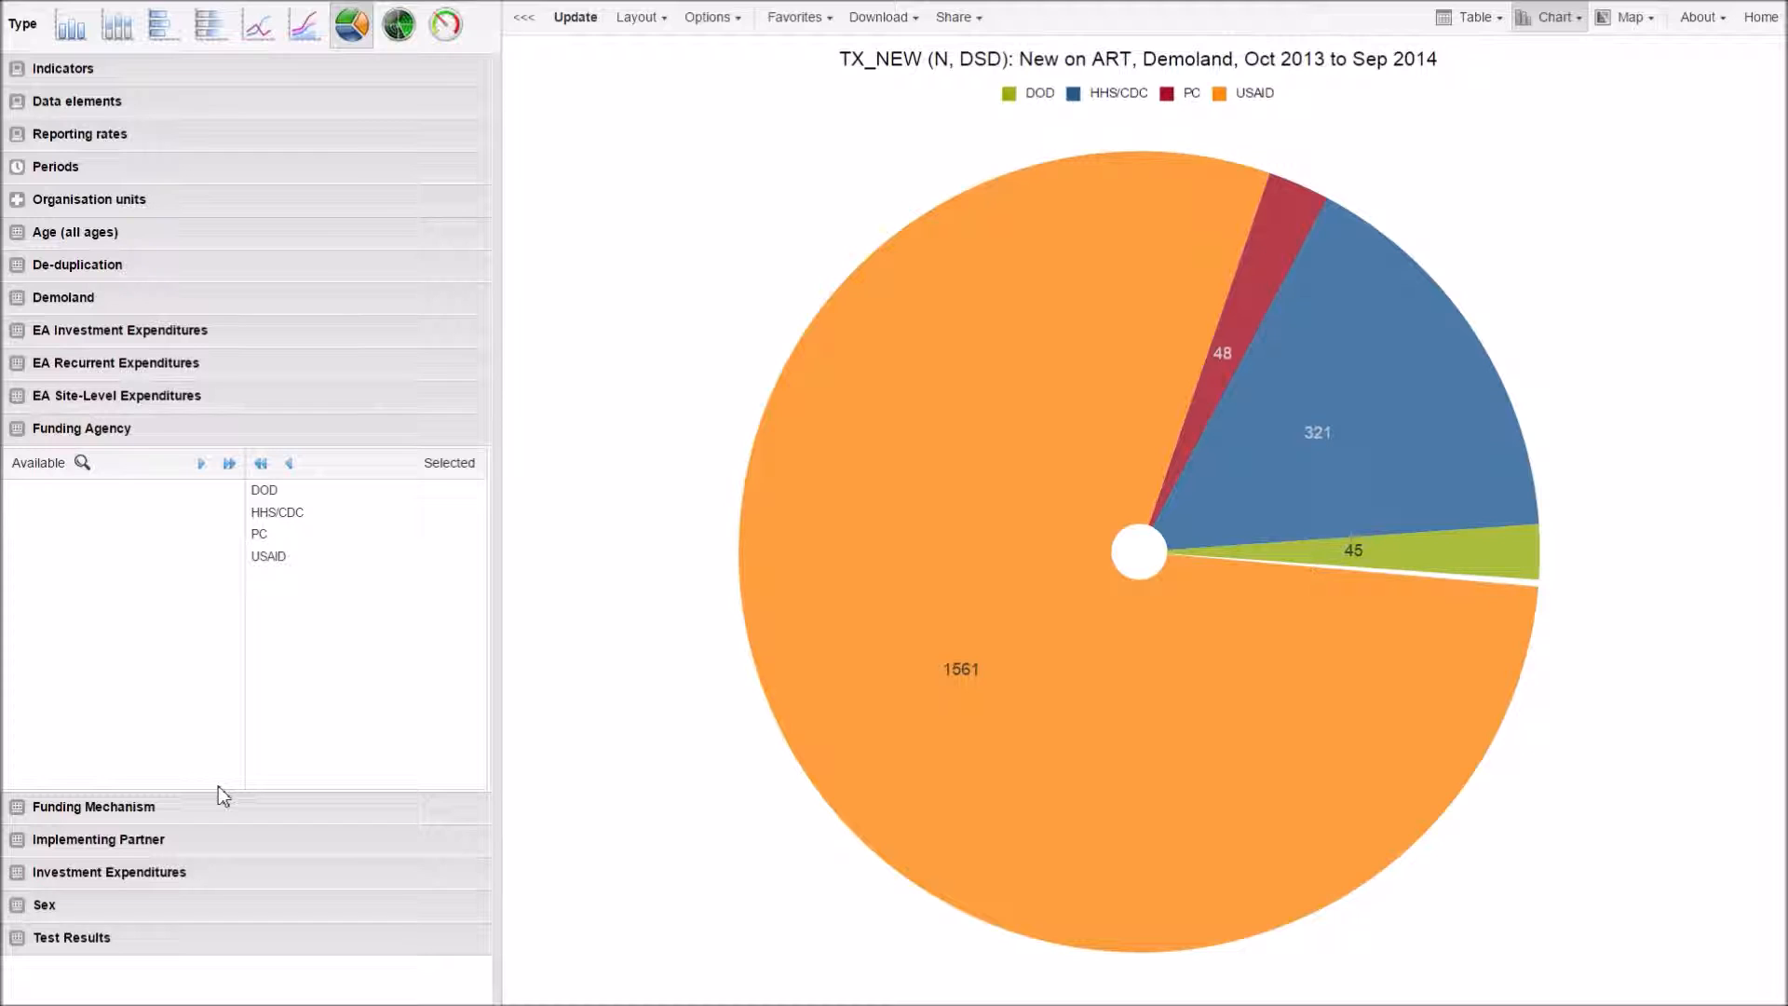
left_click(639, 19)
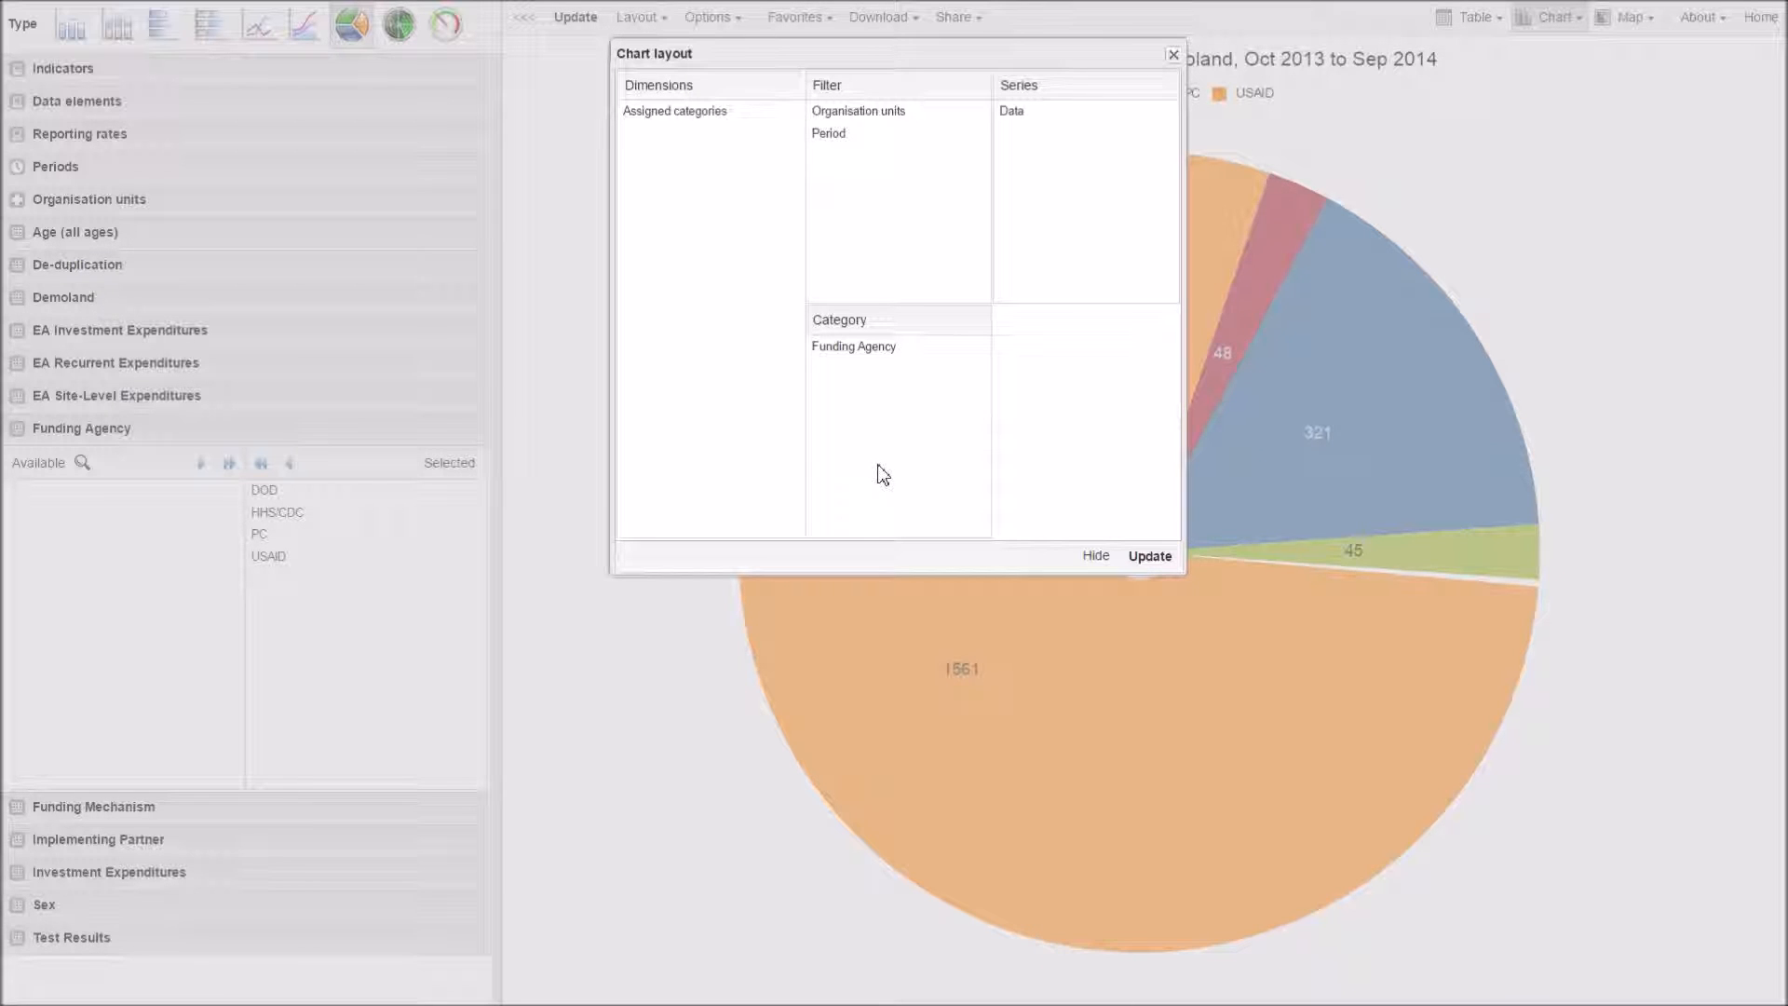
left_click(1174, 56)
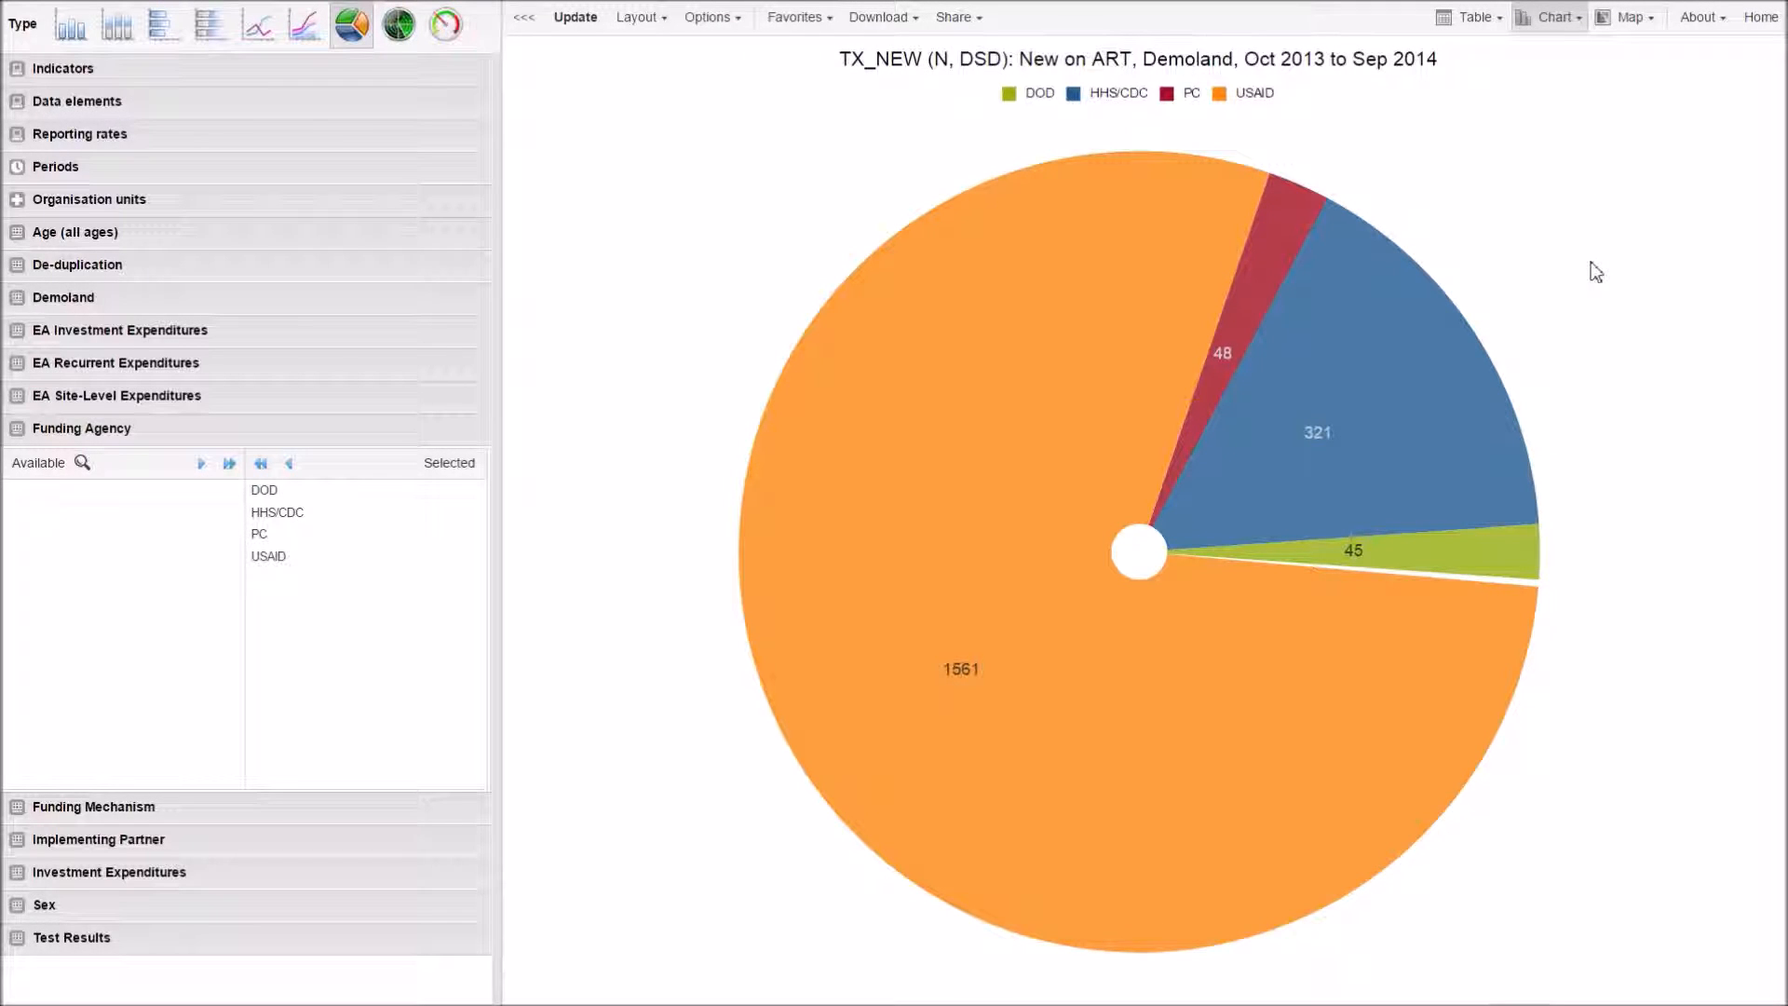
Step: Start a new chart and select TX_CURR (N, DSD): Receiving ART from the DL all demo data element group
left_click(1565, 21)
left_click(1557, 53)
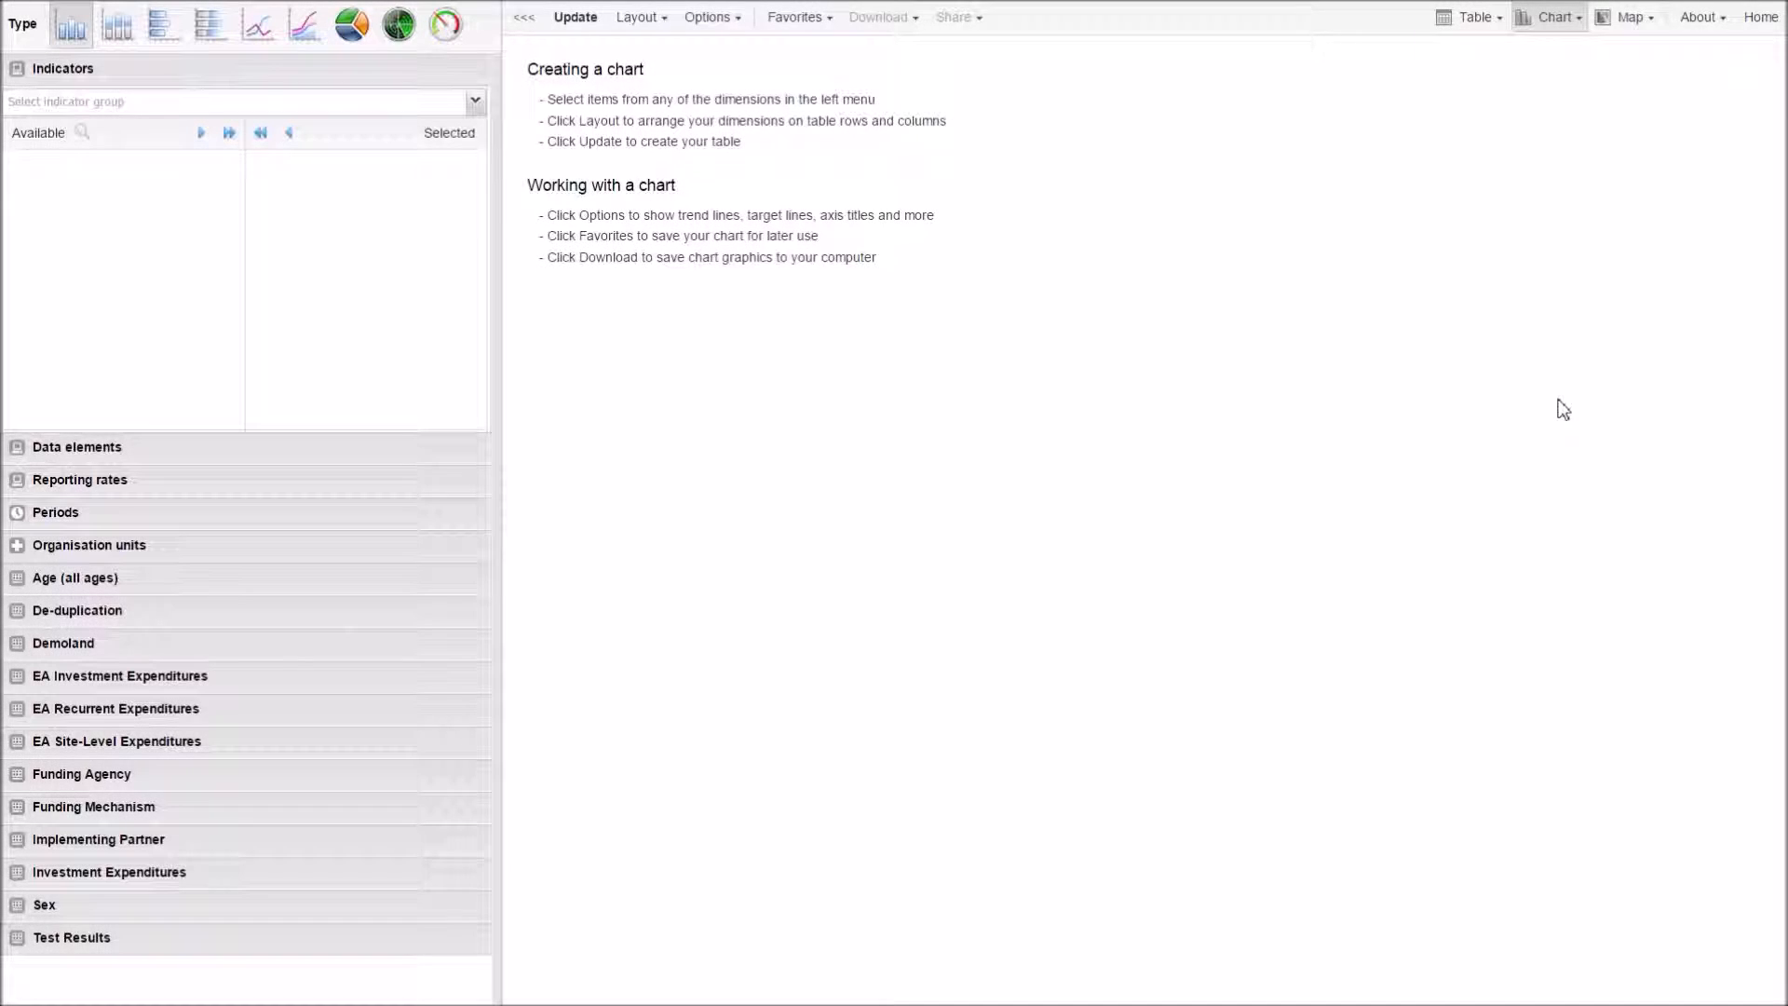
left_click(311, 451)
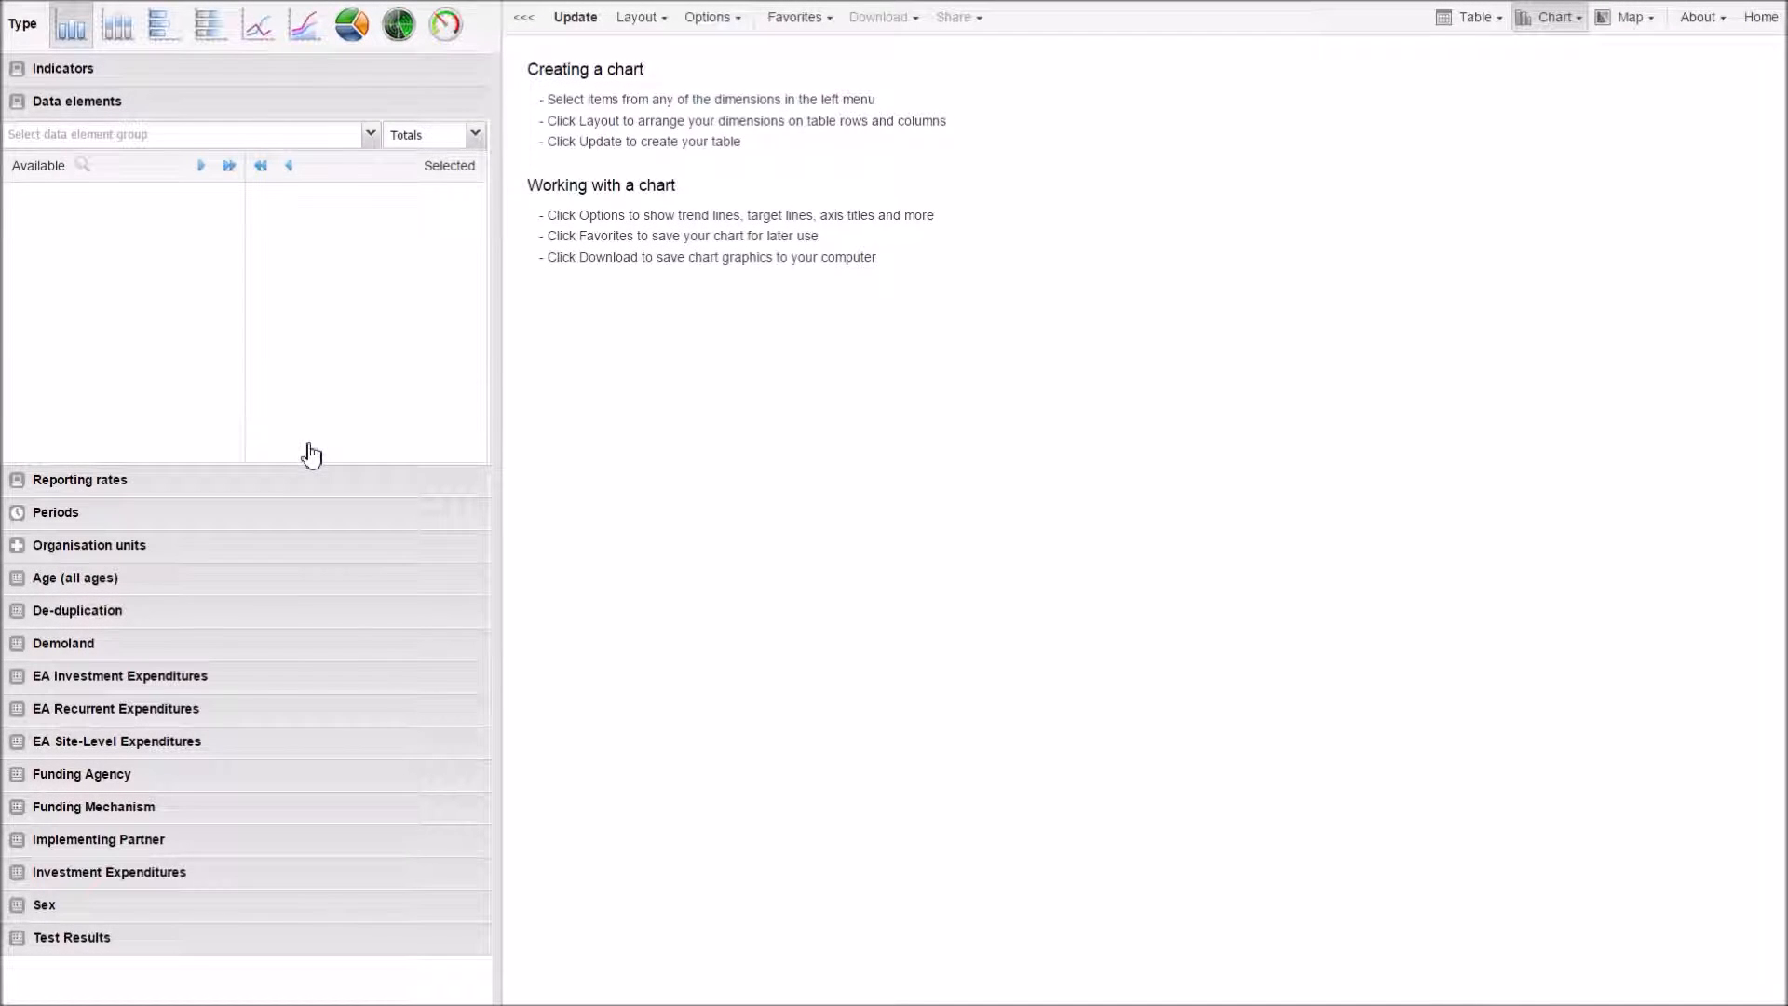
left_click(369, 133)
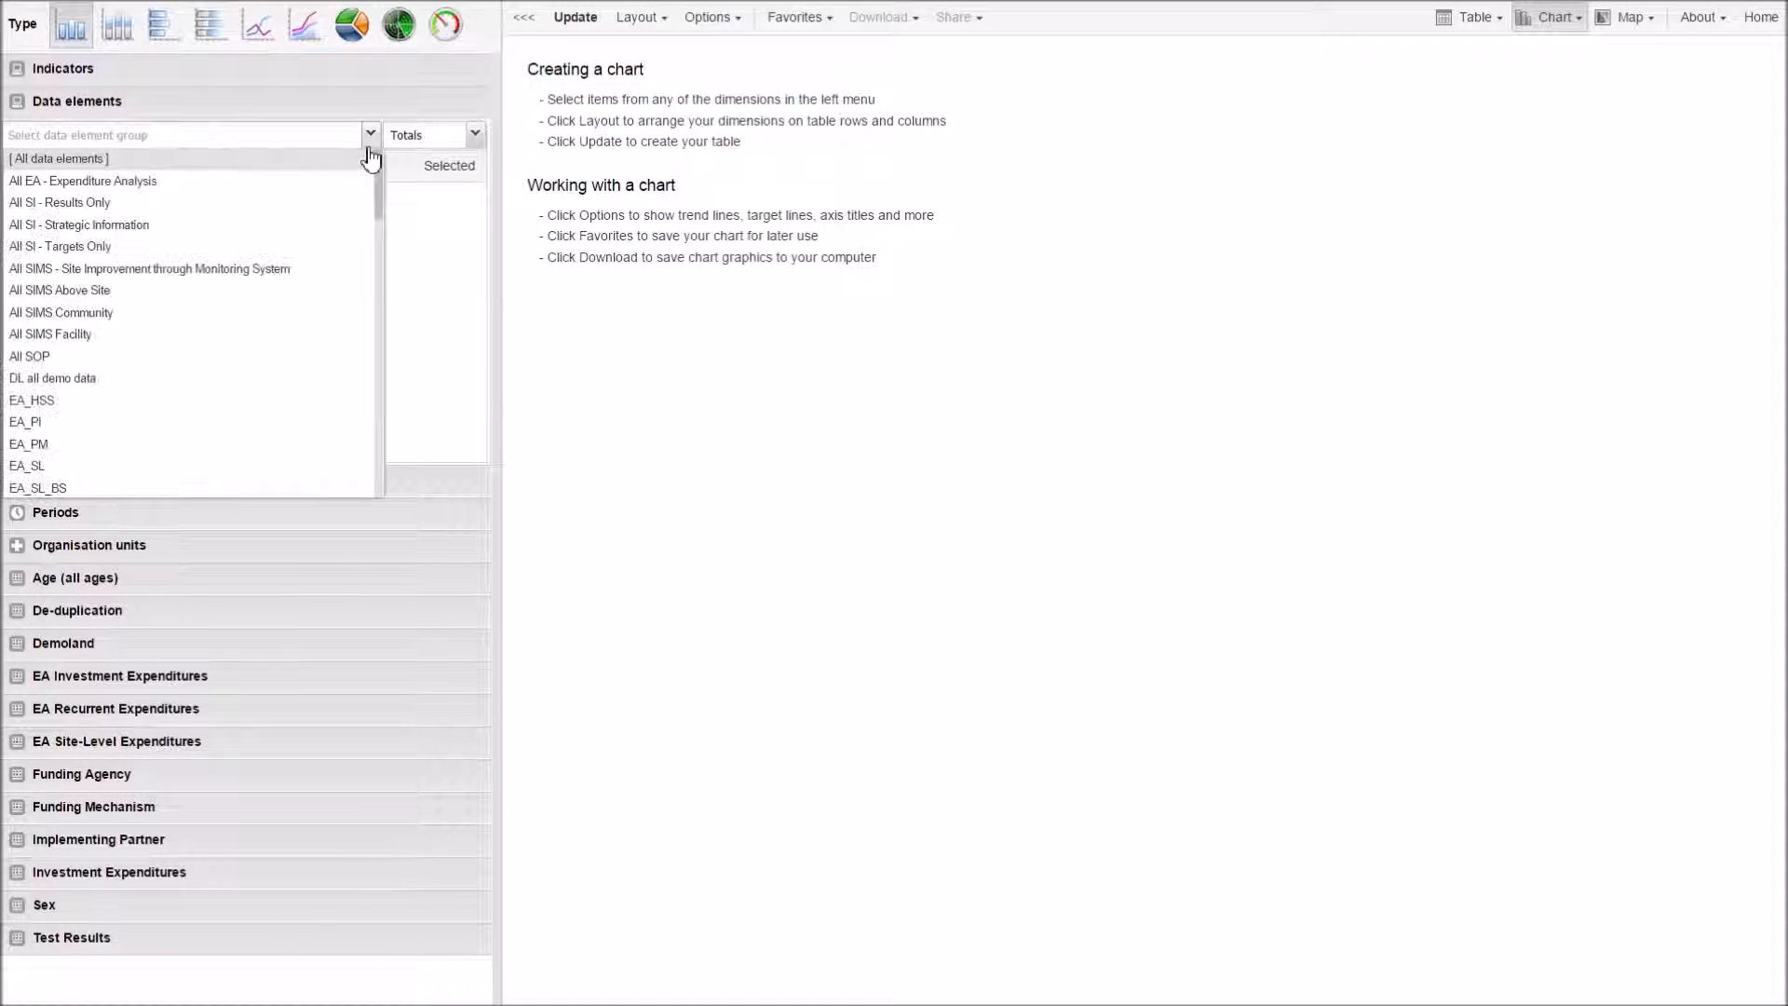
left_click(184, 376)
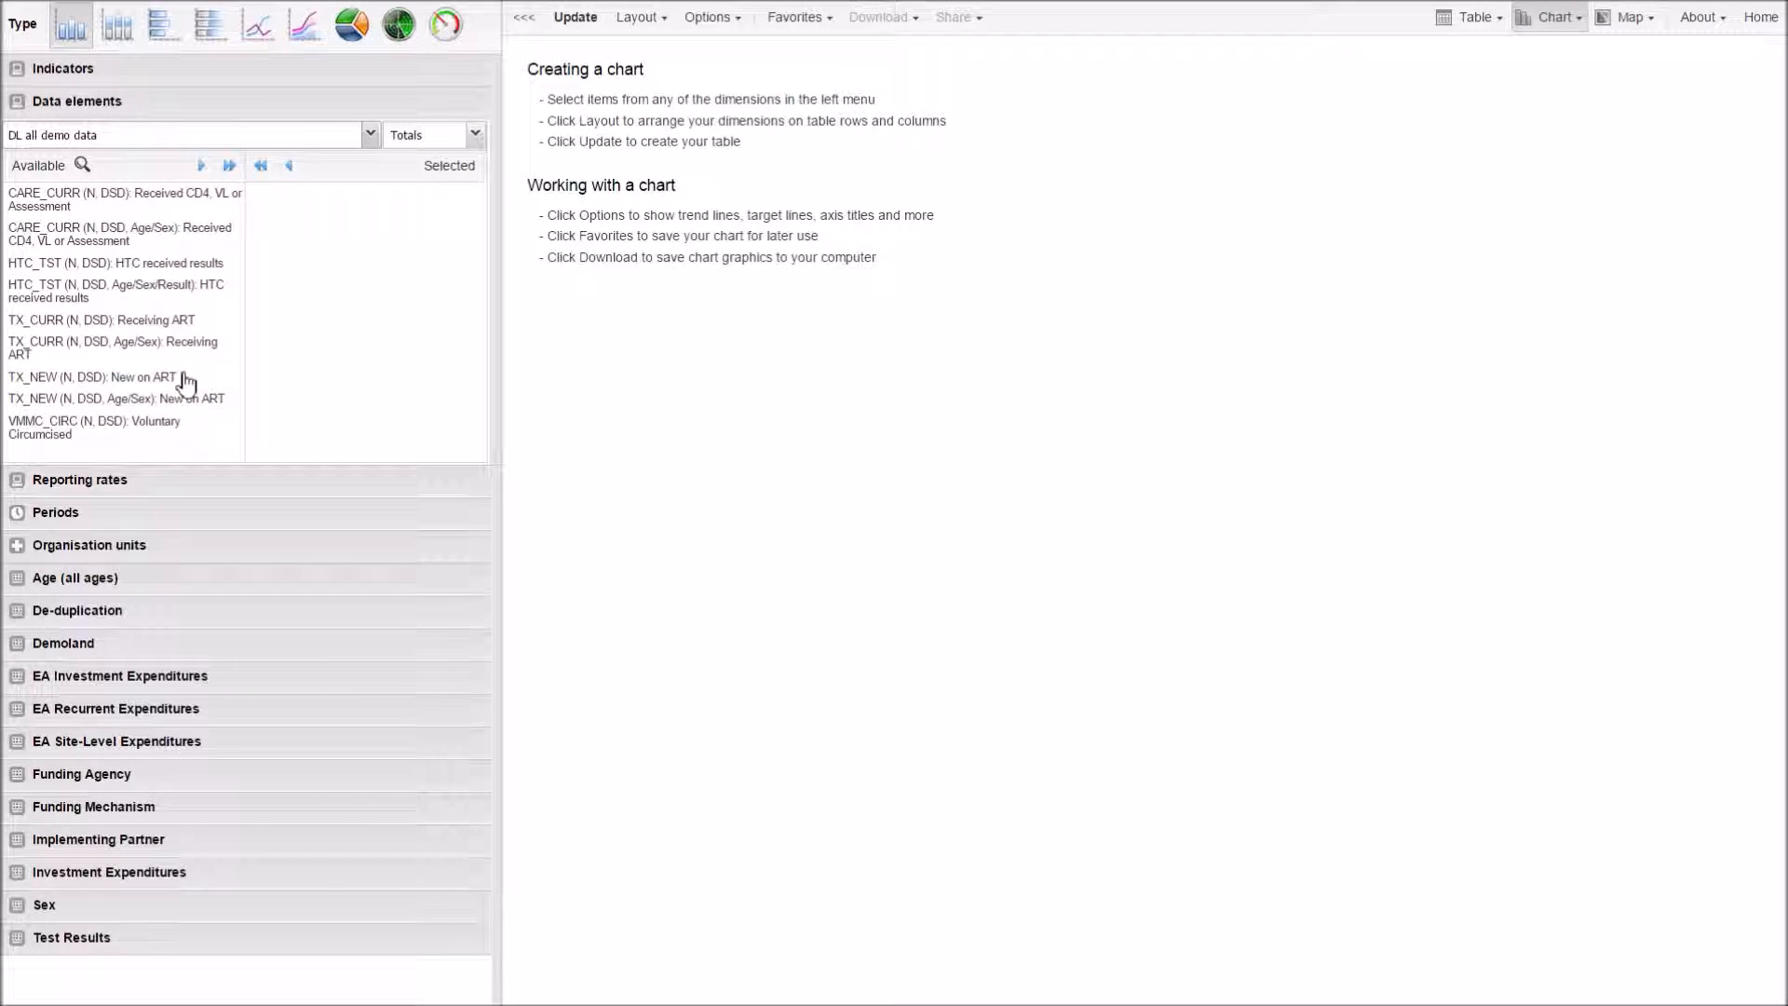
double_click(178, 321)
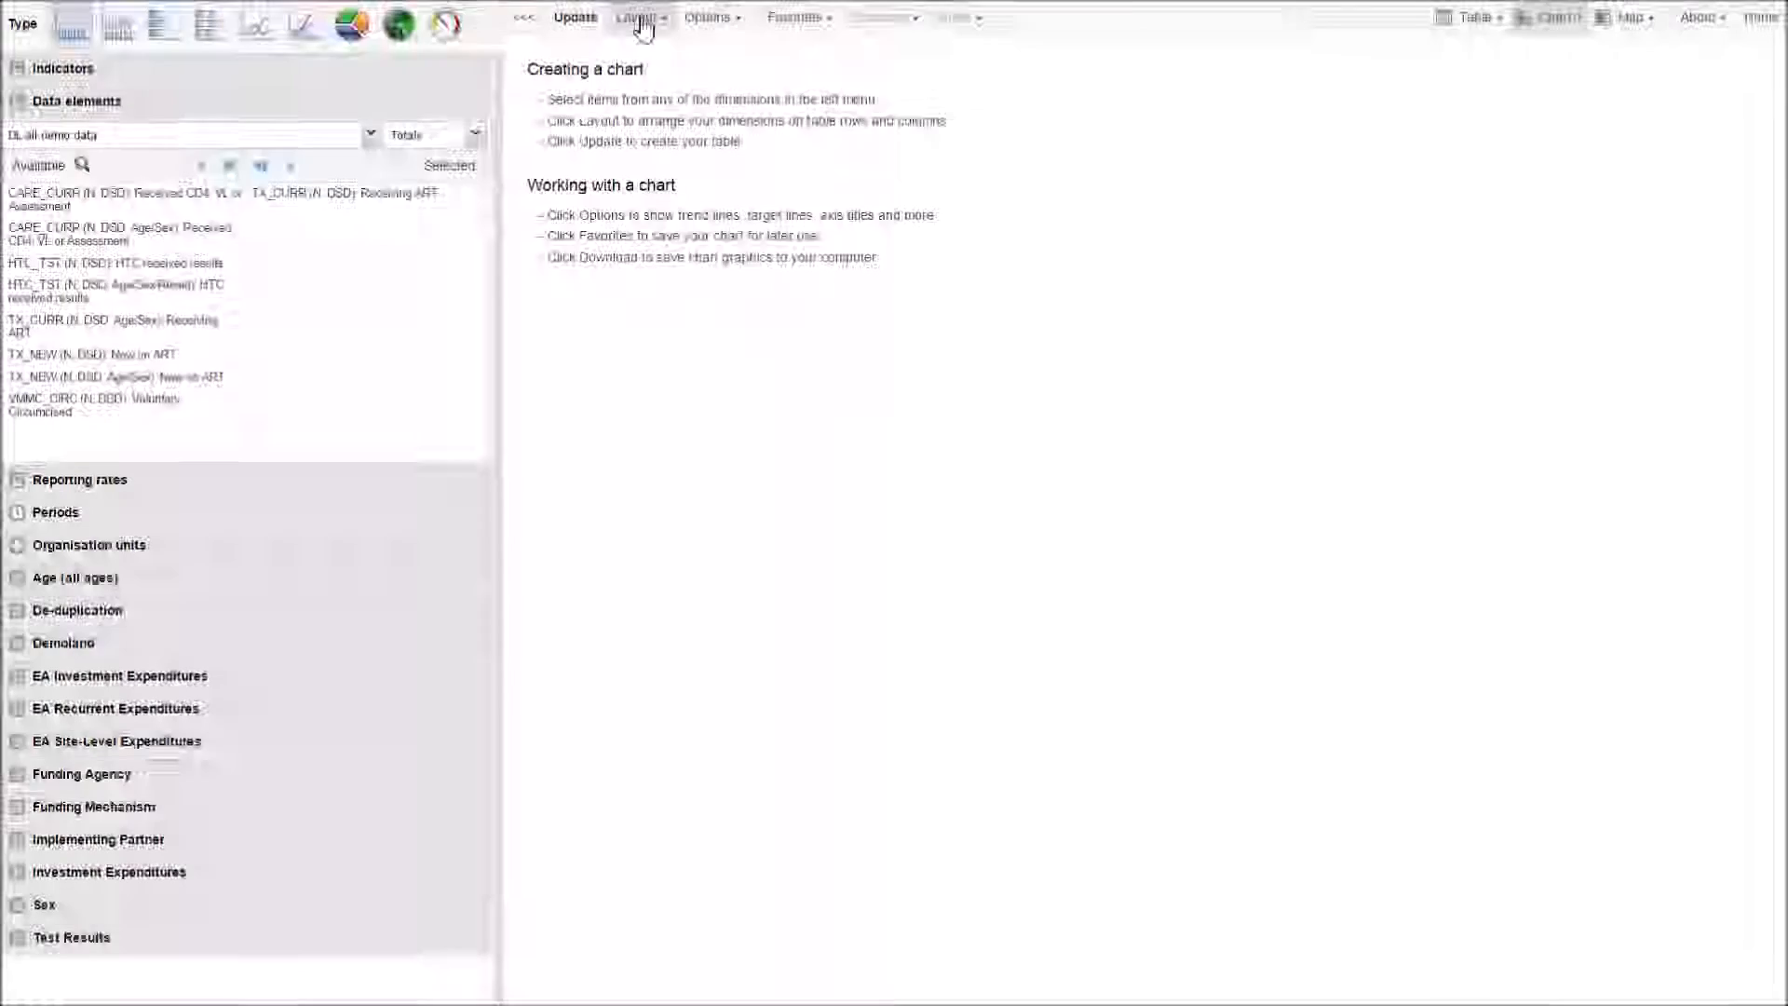
Step: Set the chart layout to use organisation units as category and period as filter, and update the chart
left_click(639, 18)
left_click_drag(858, 111, 922, 503)
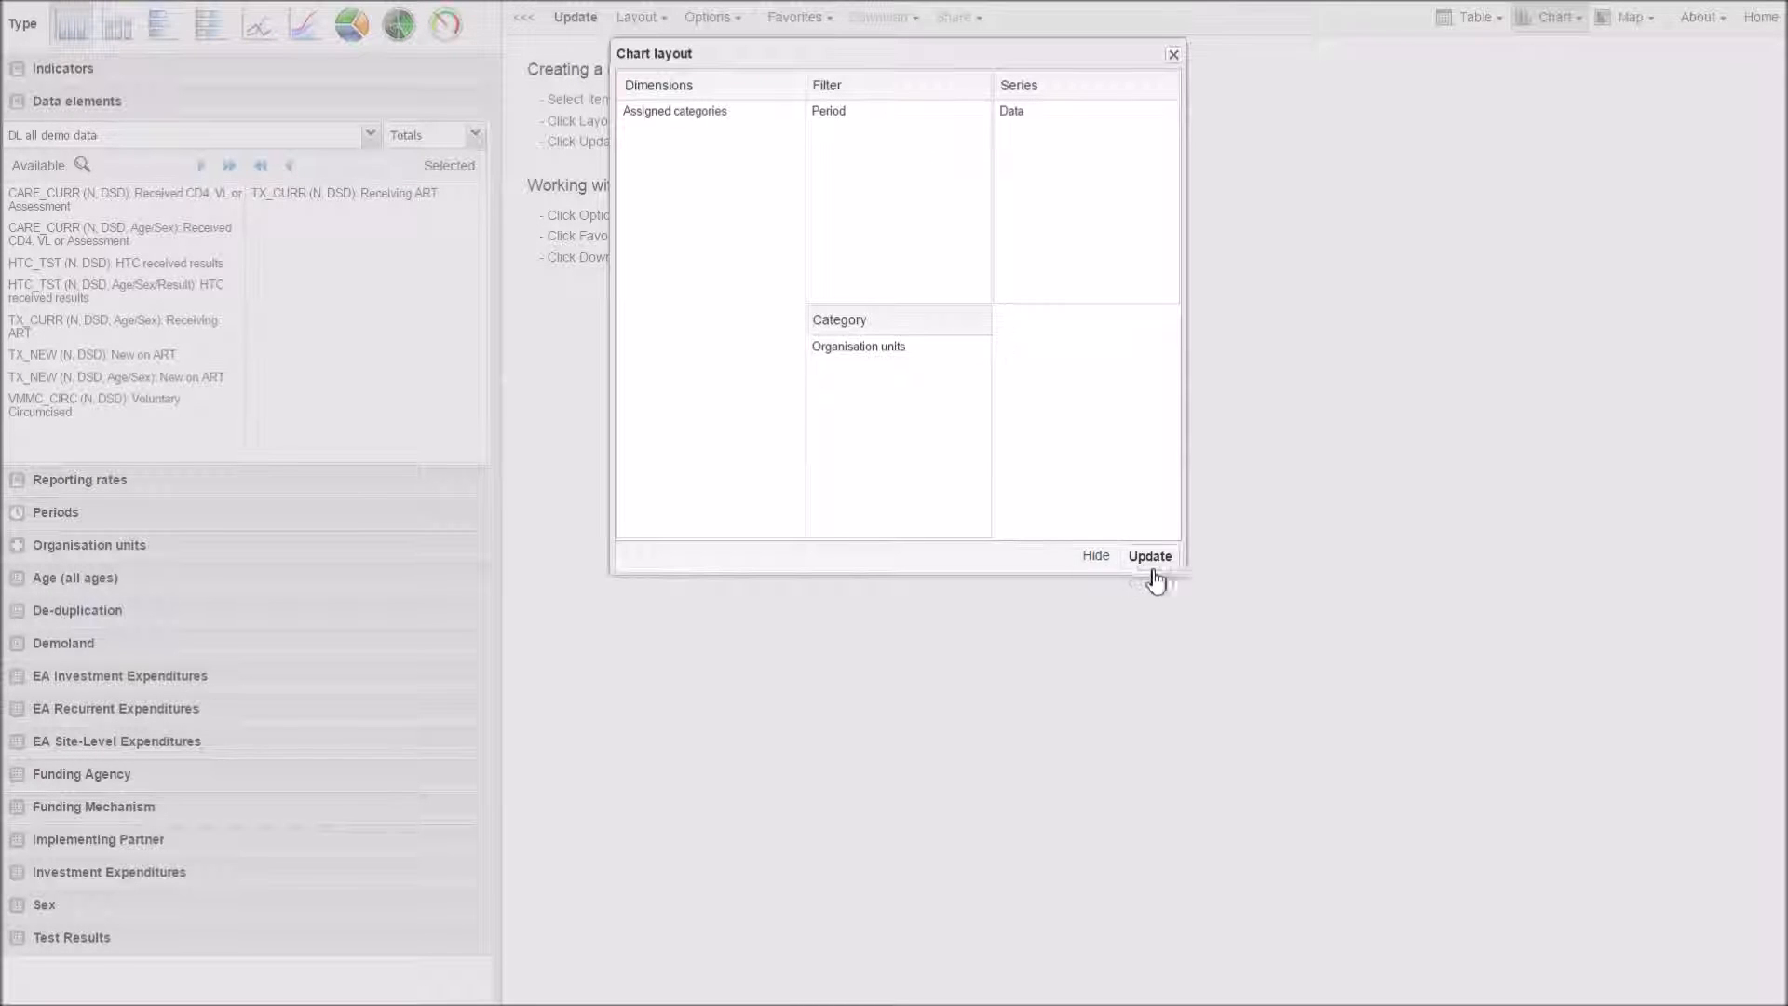
left_click(1150, 556)
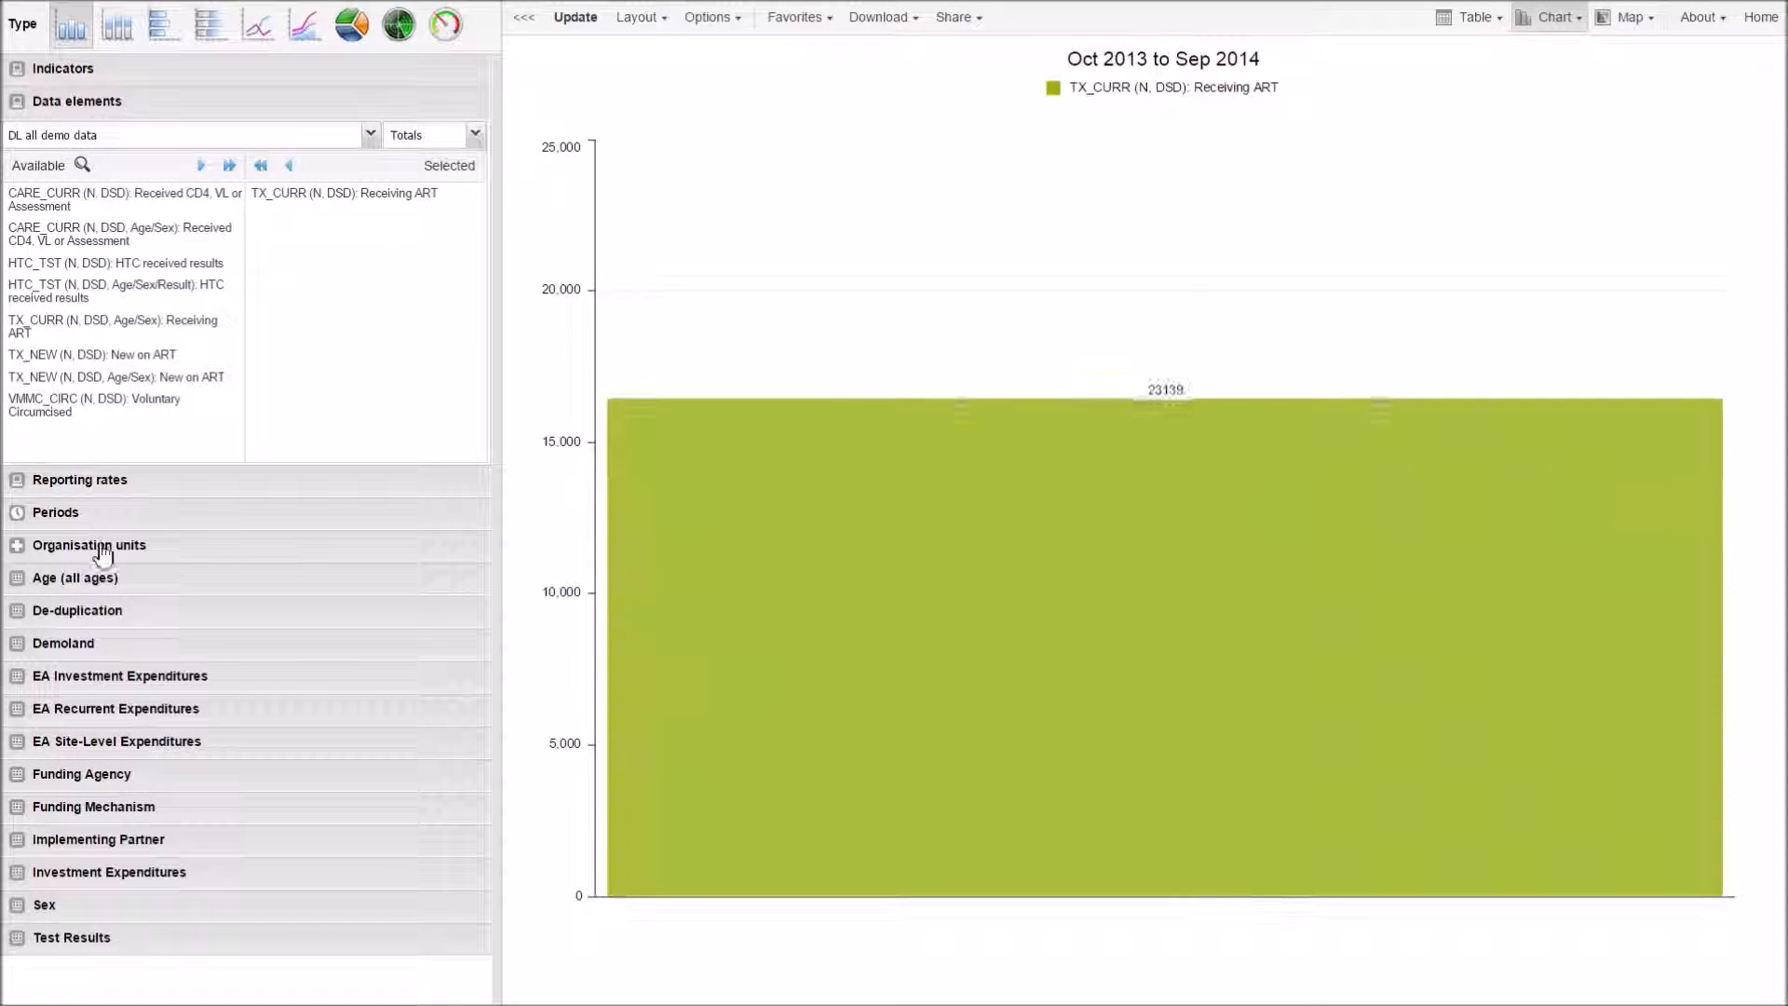
Step: Select the sub-units of Demoland as the organisation units and update the chart to compare the regions
left_click(108, 545)
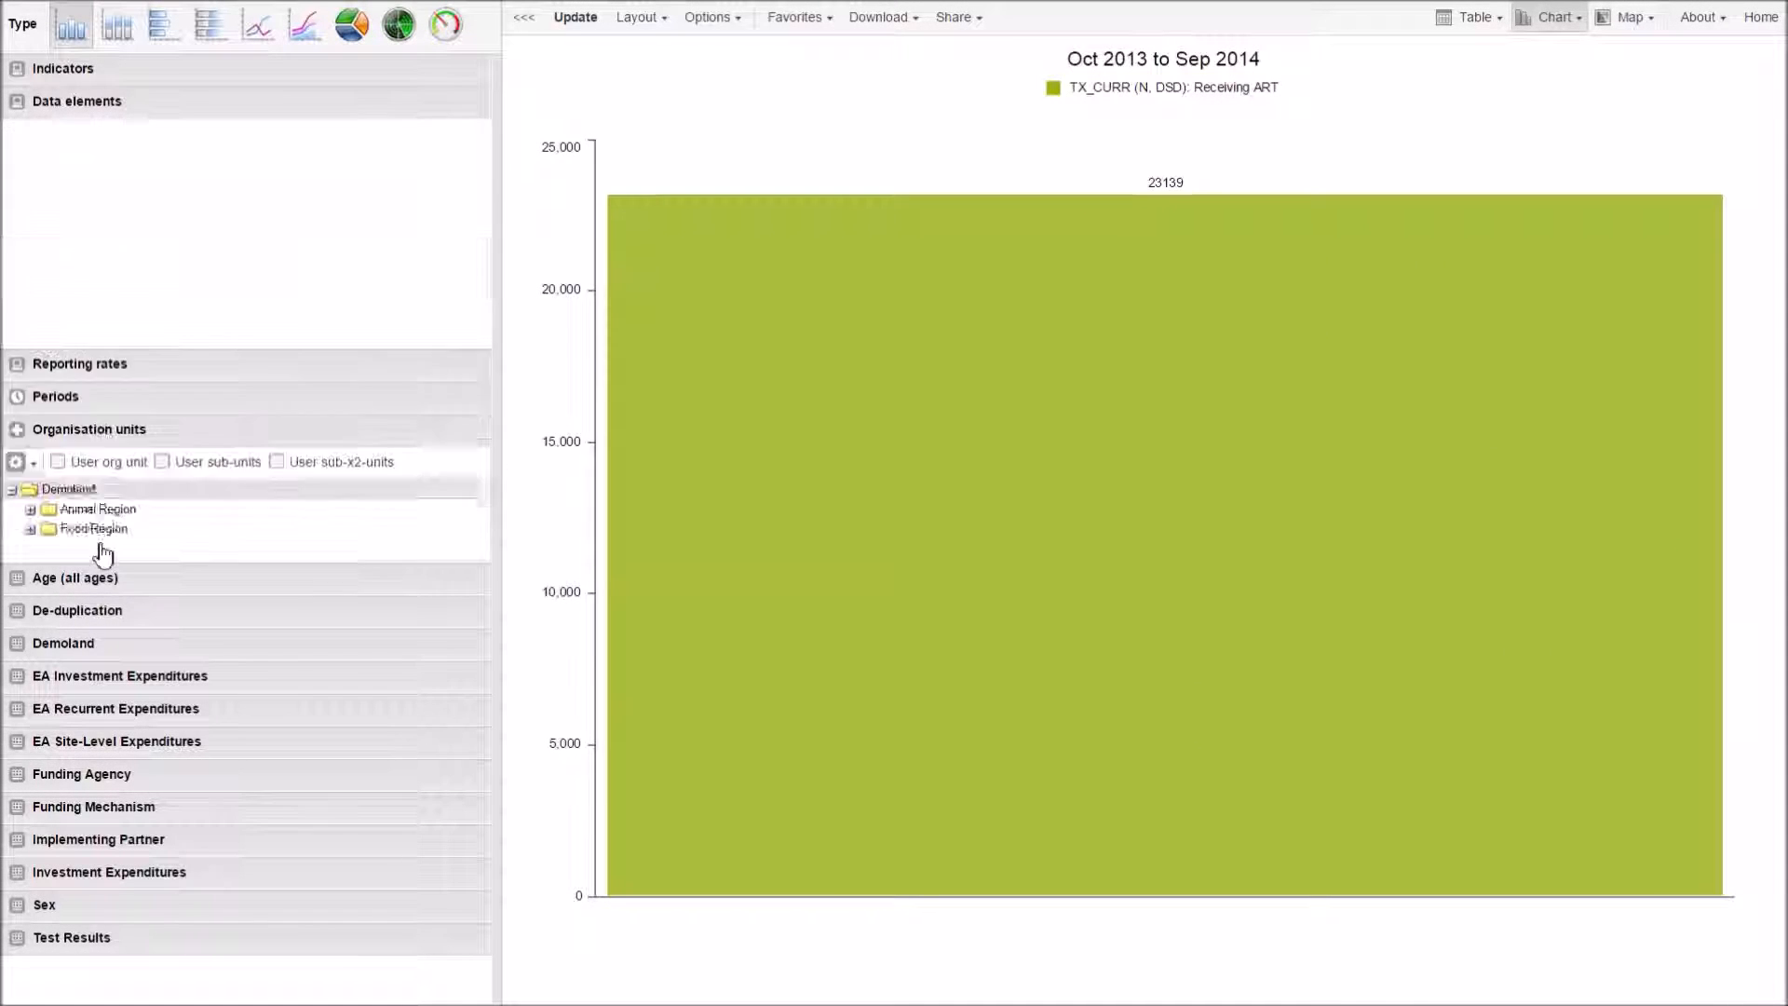
right_click(88, 264)
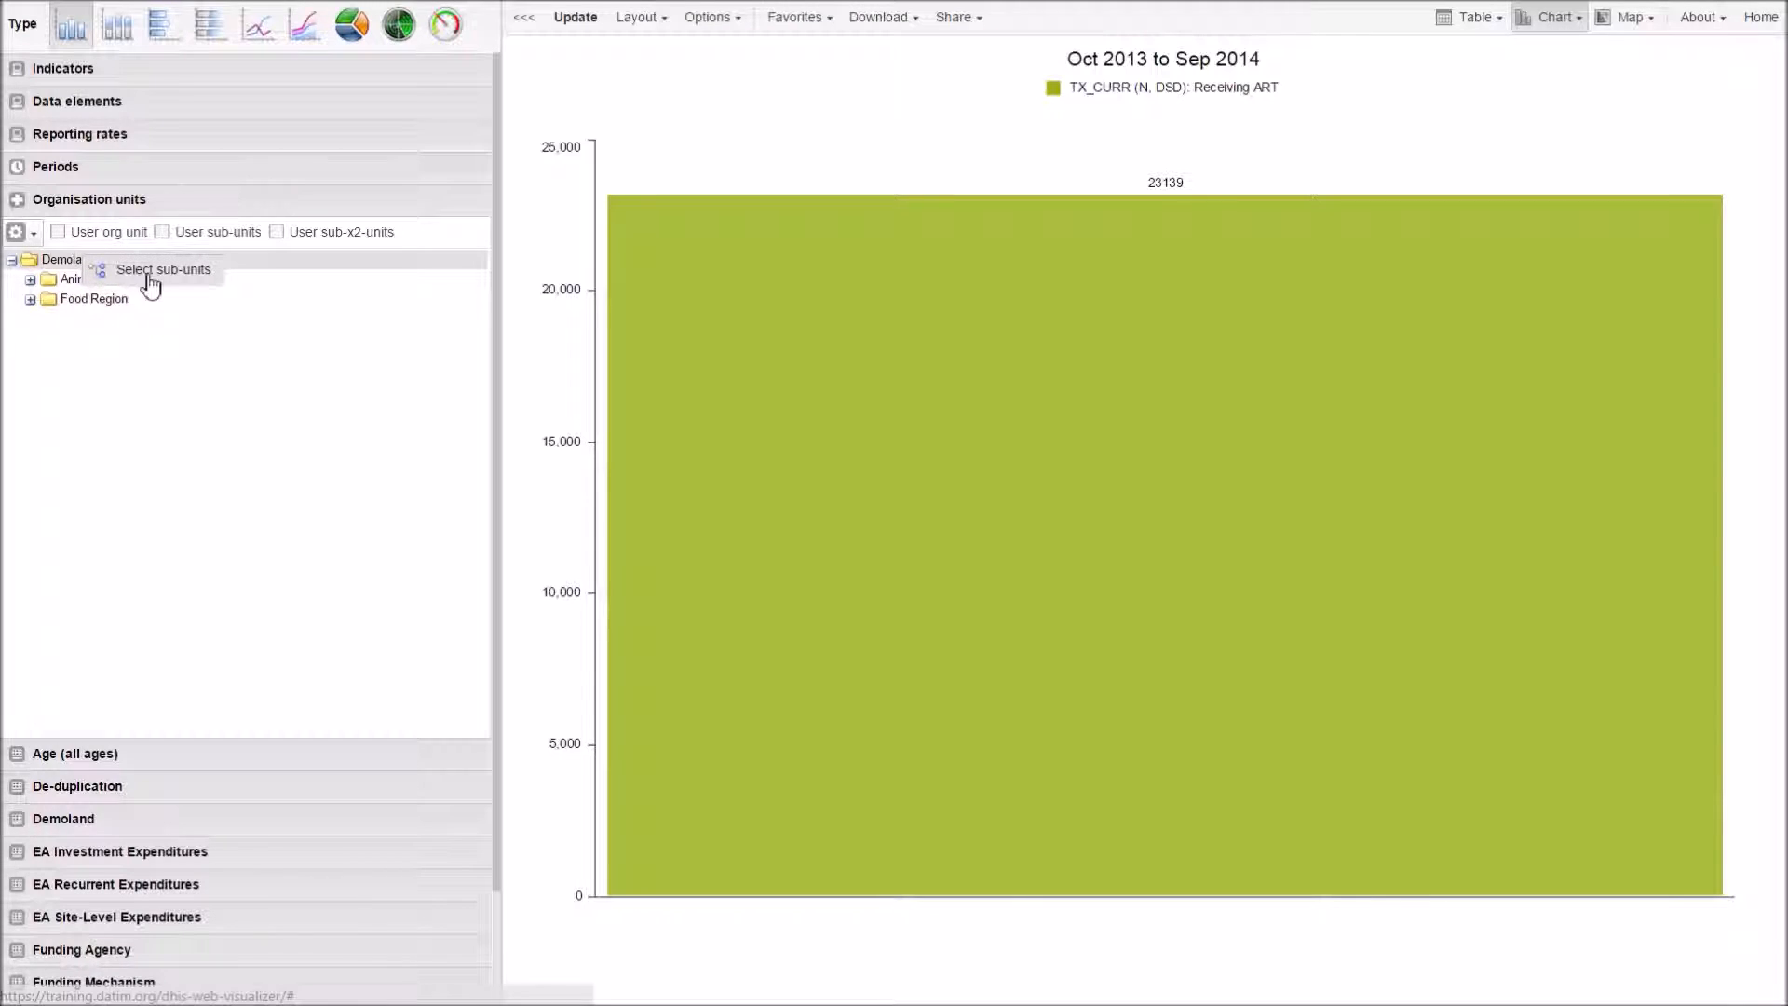
left_click(149, 276)
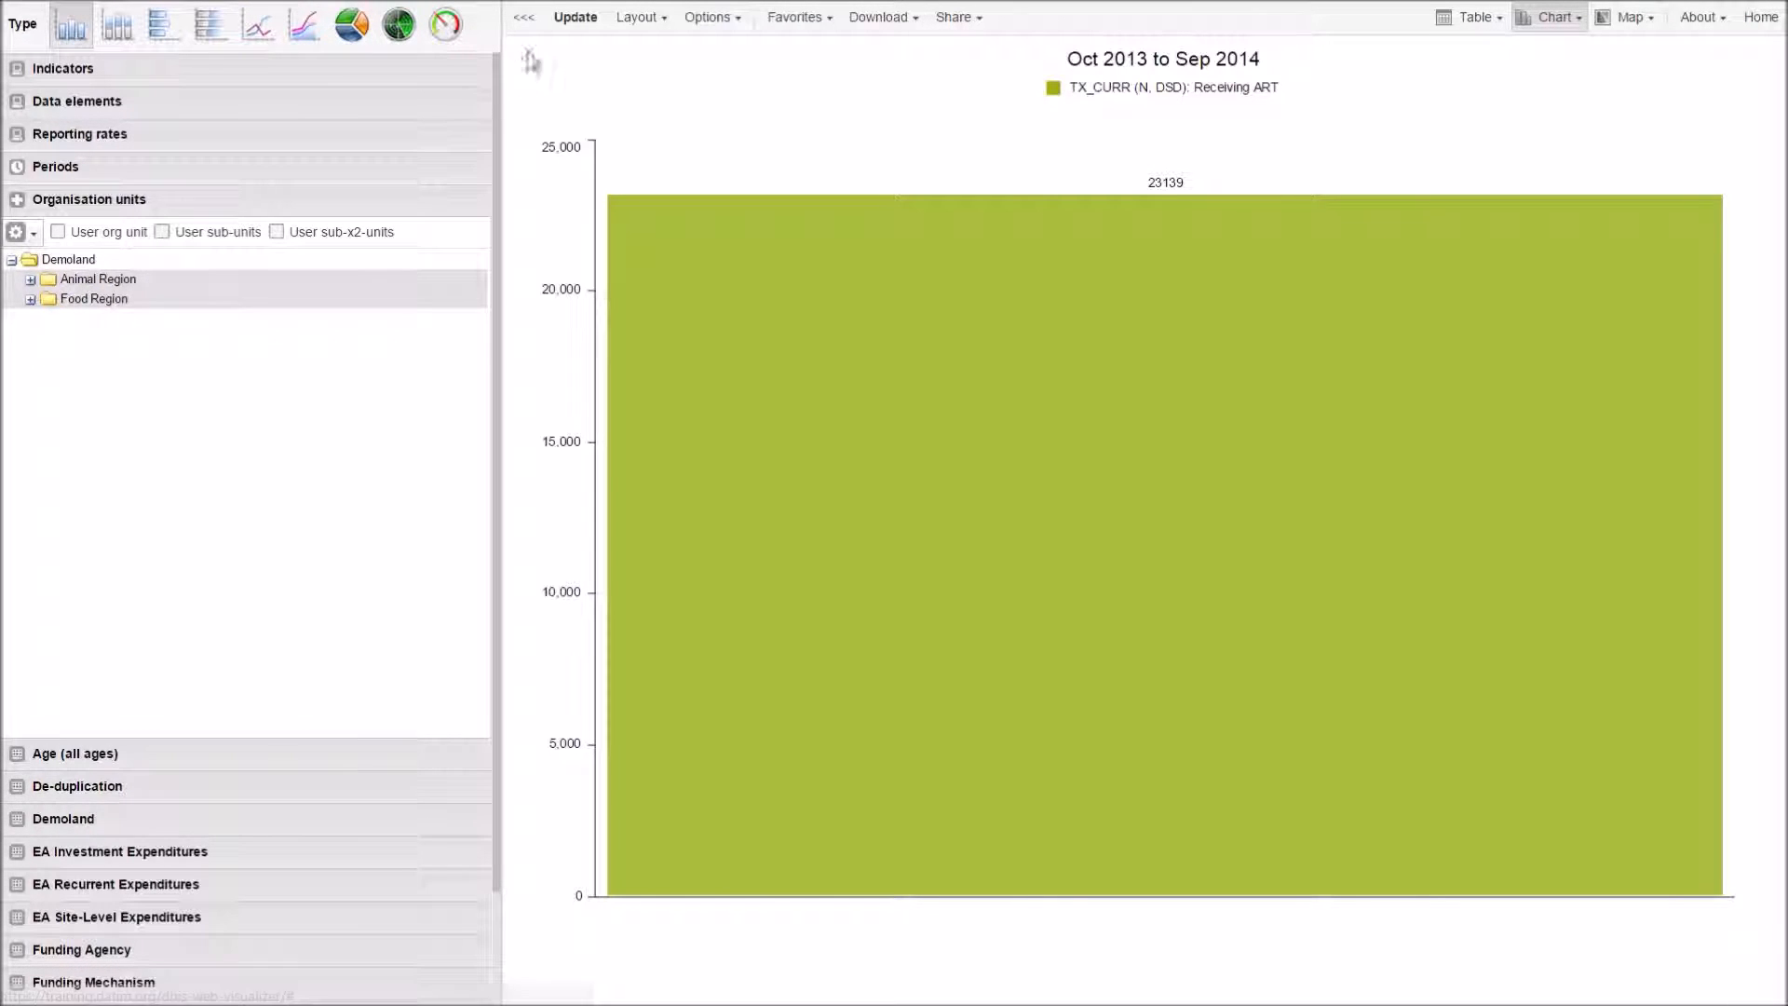
left_click(566, 20)
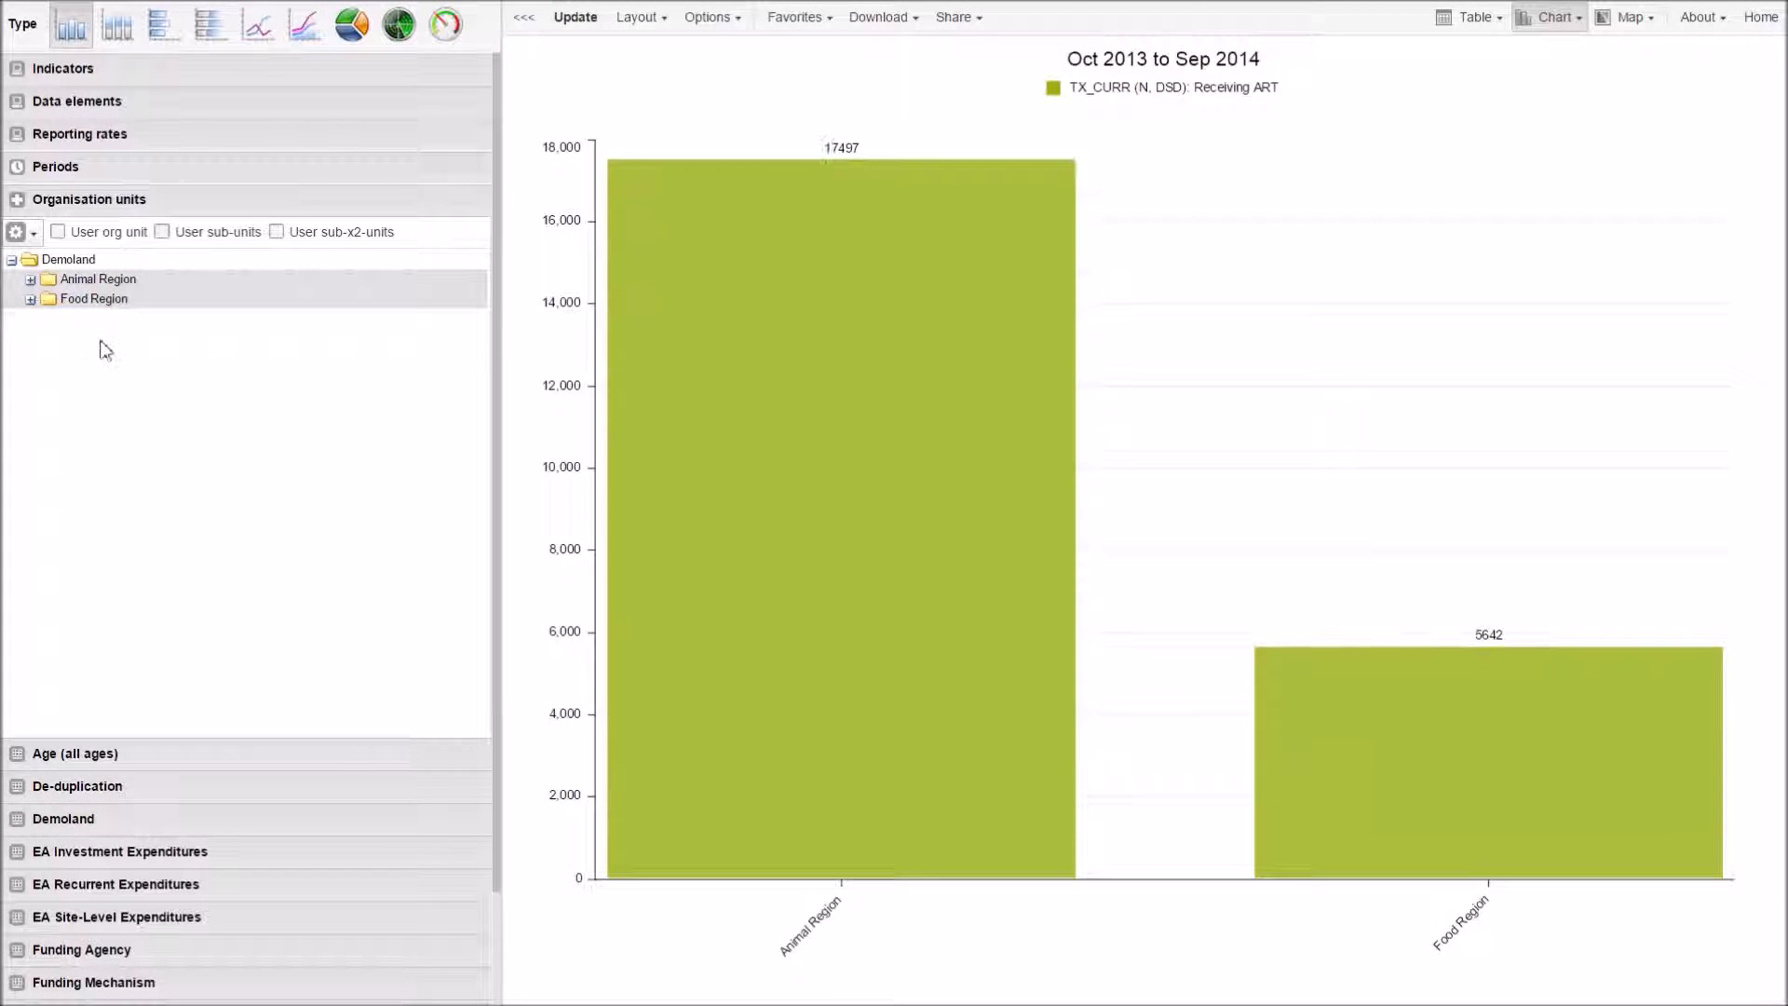
Step: Switch organisation unit selection to levels, choose In-country level 4 within Demoland, and update the chart
left_click(68, 264)
left_click(28, 233)
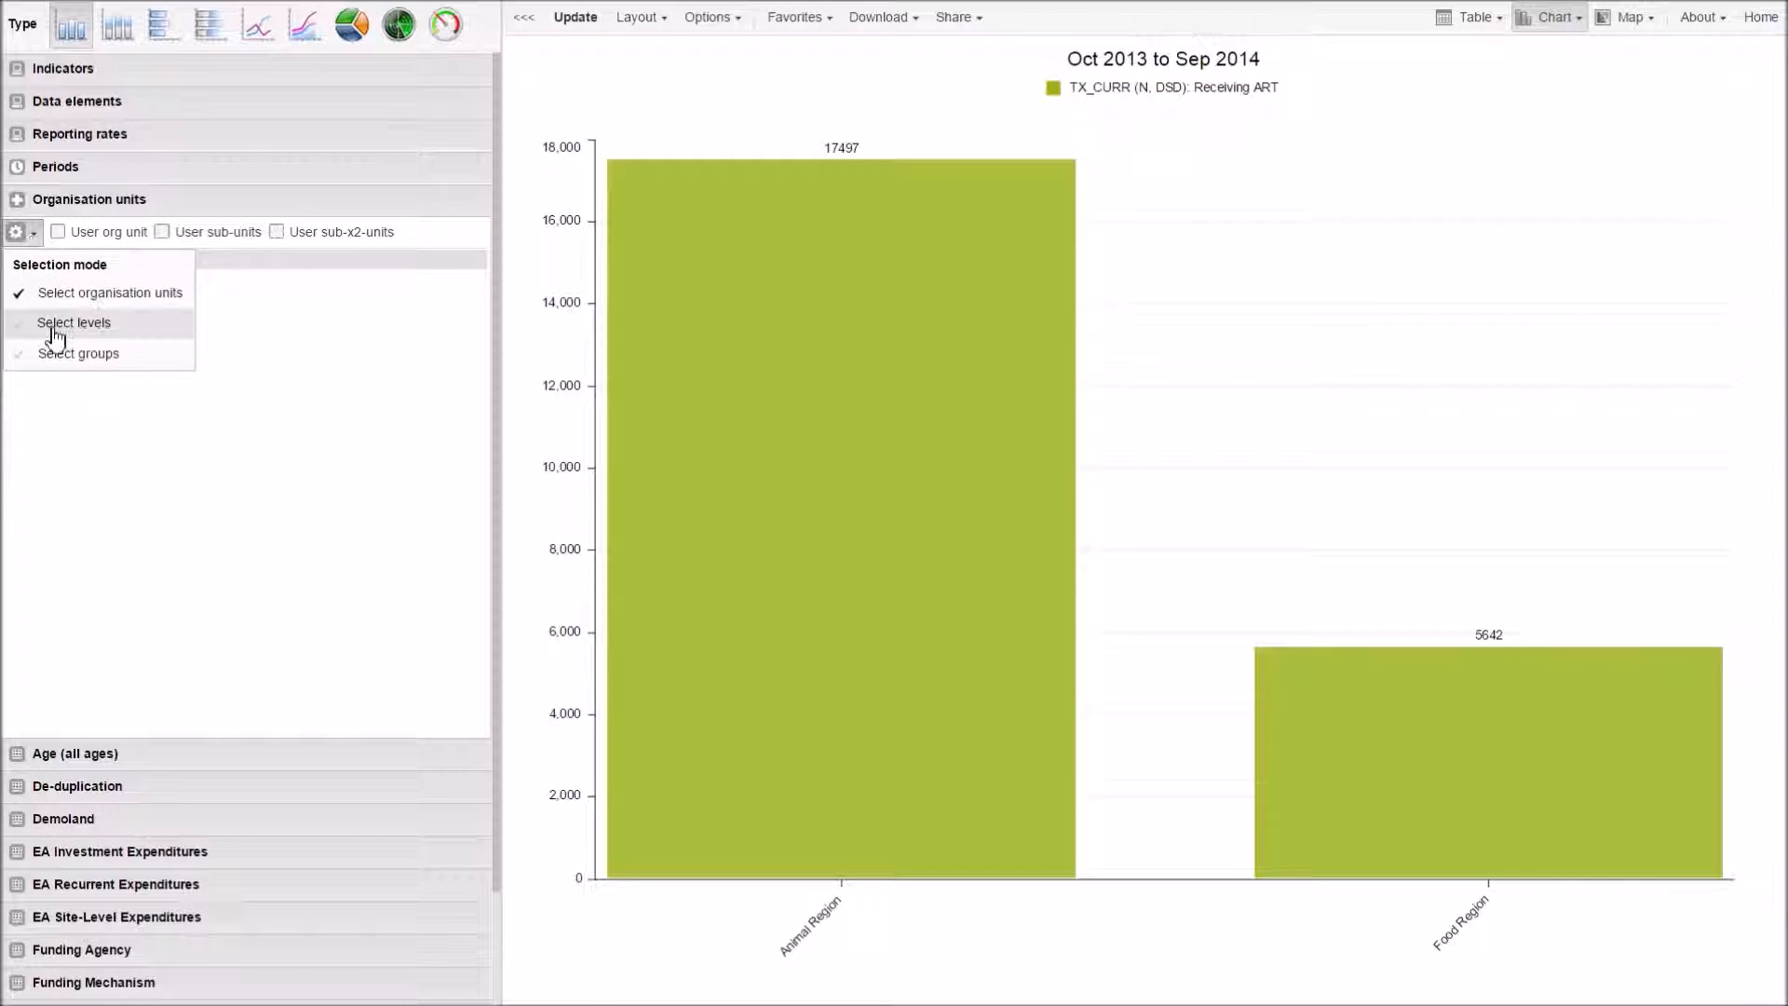
left_click(56, 319)
left_click(251, 237)
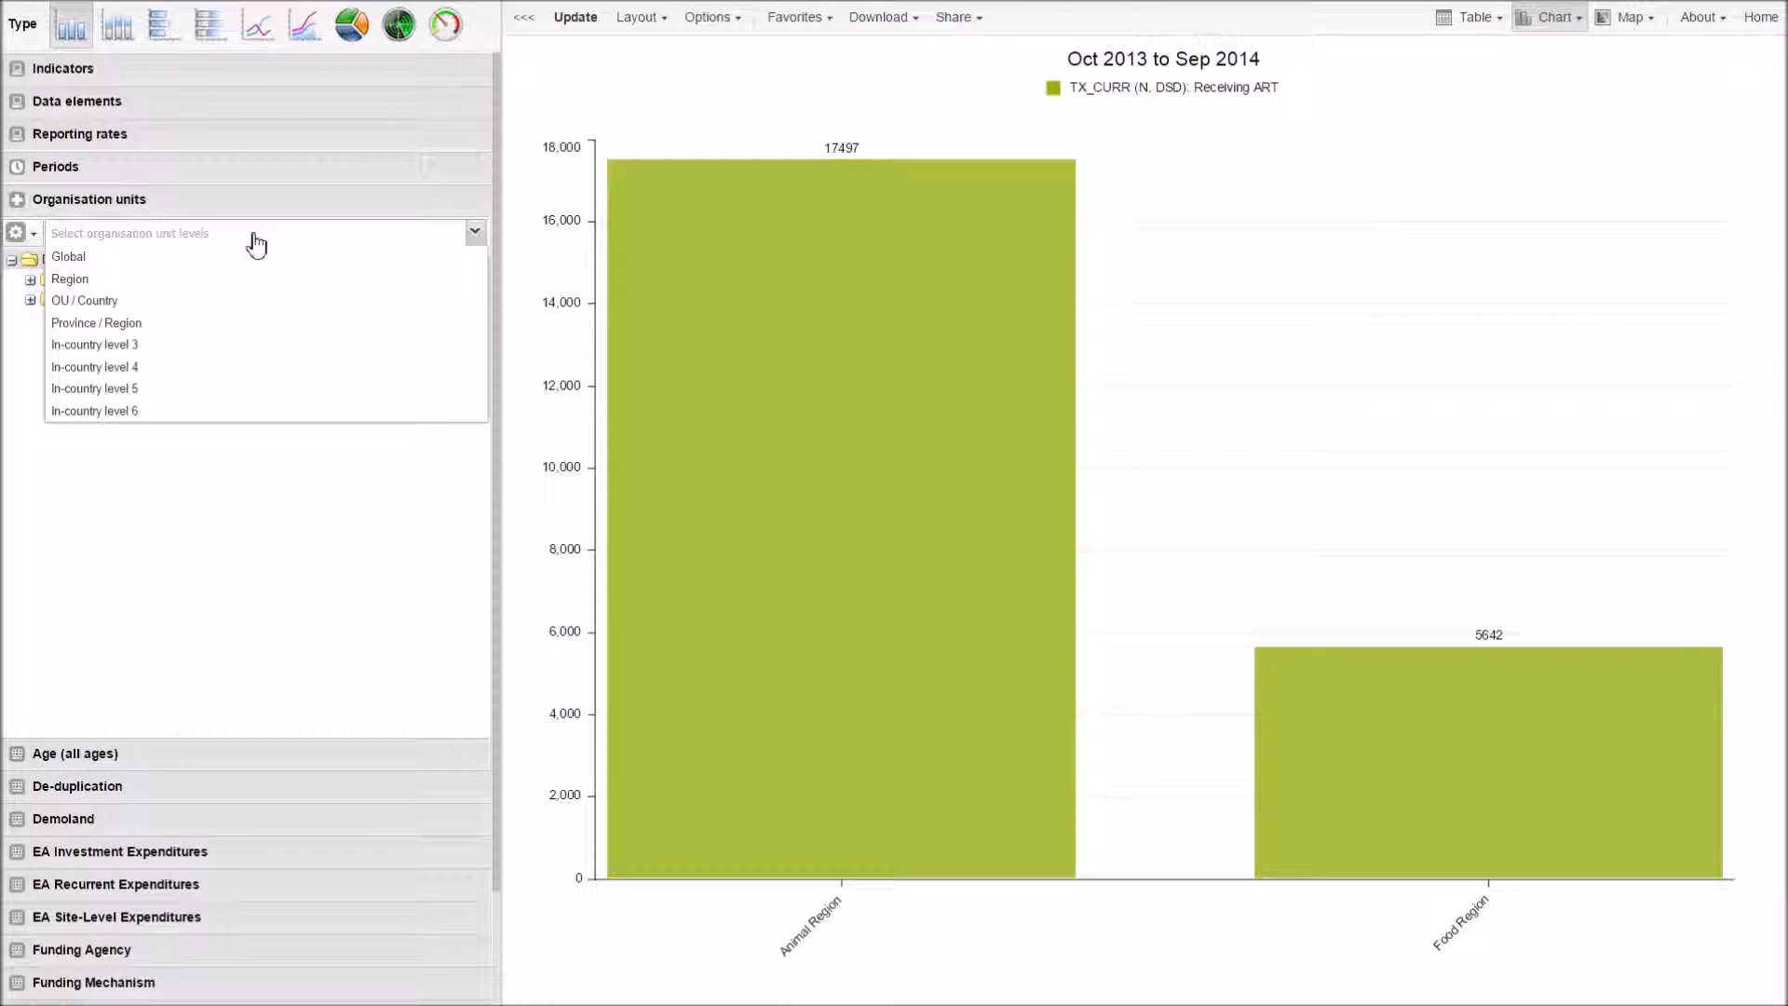
left_click(180, 367)
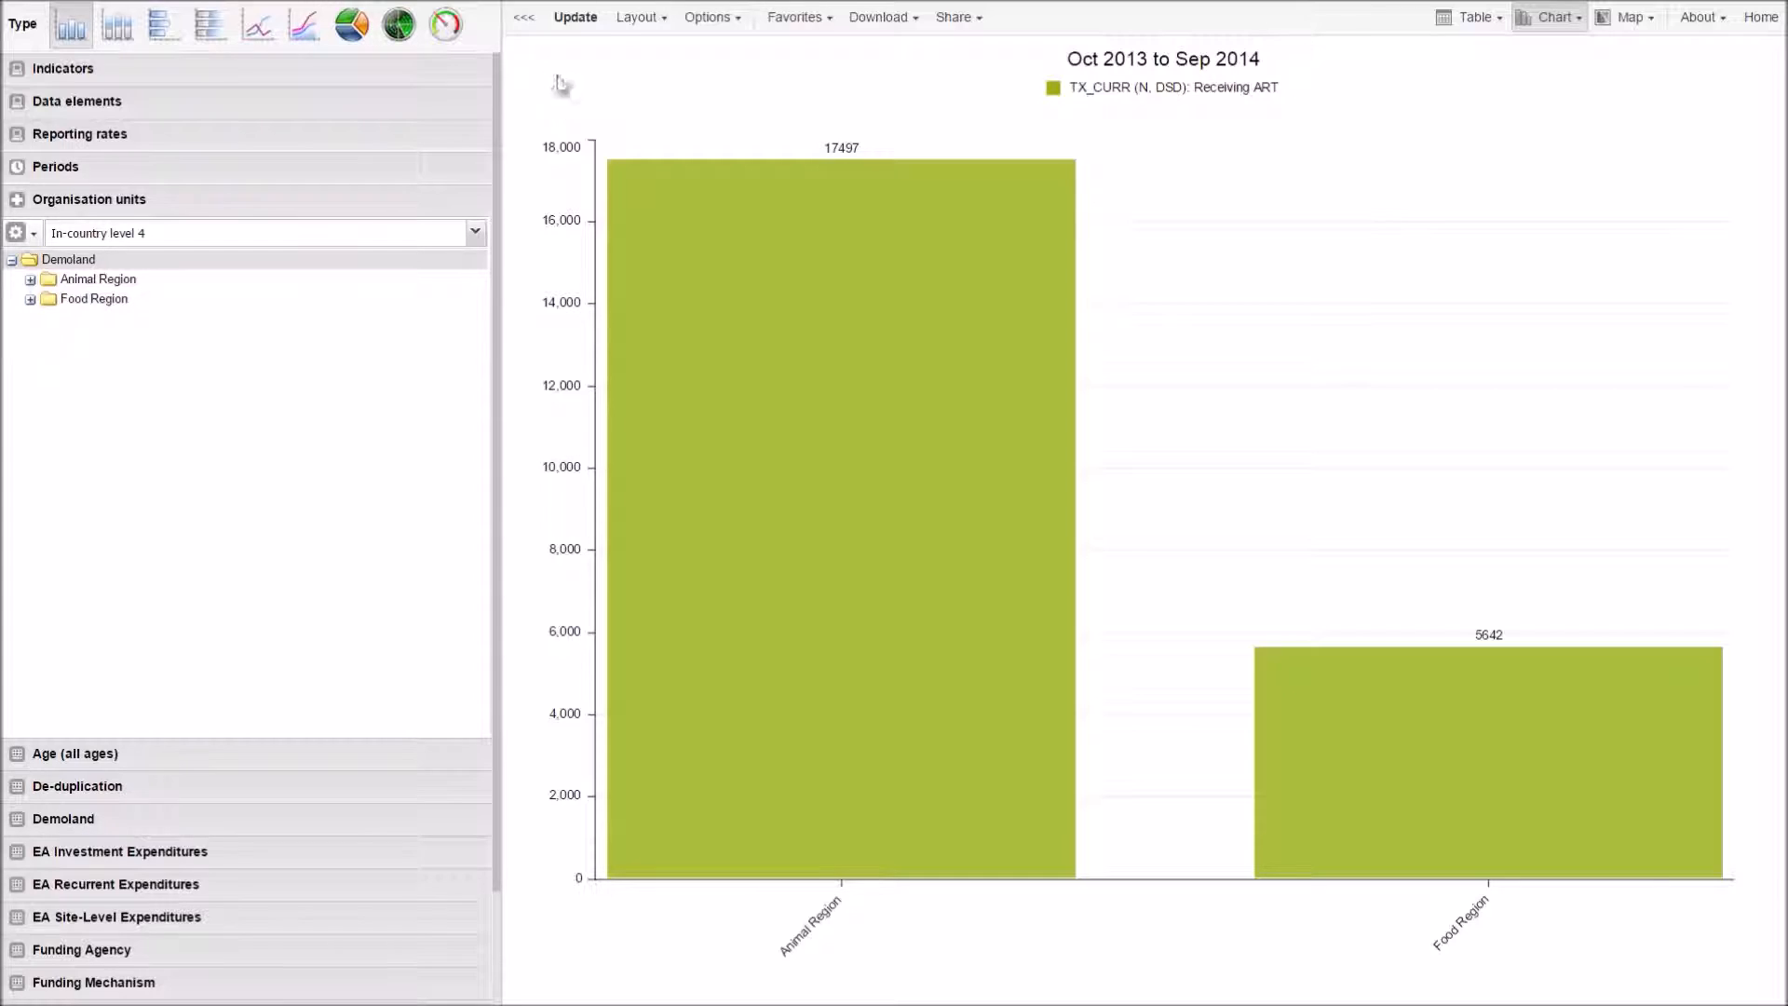
left_click(581, 23)
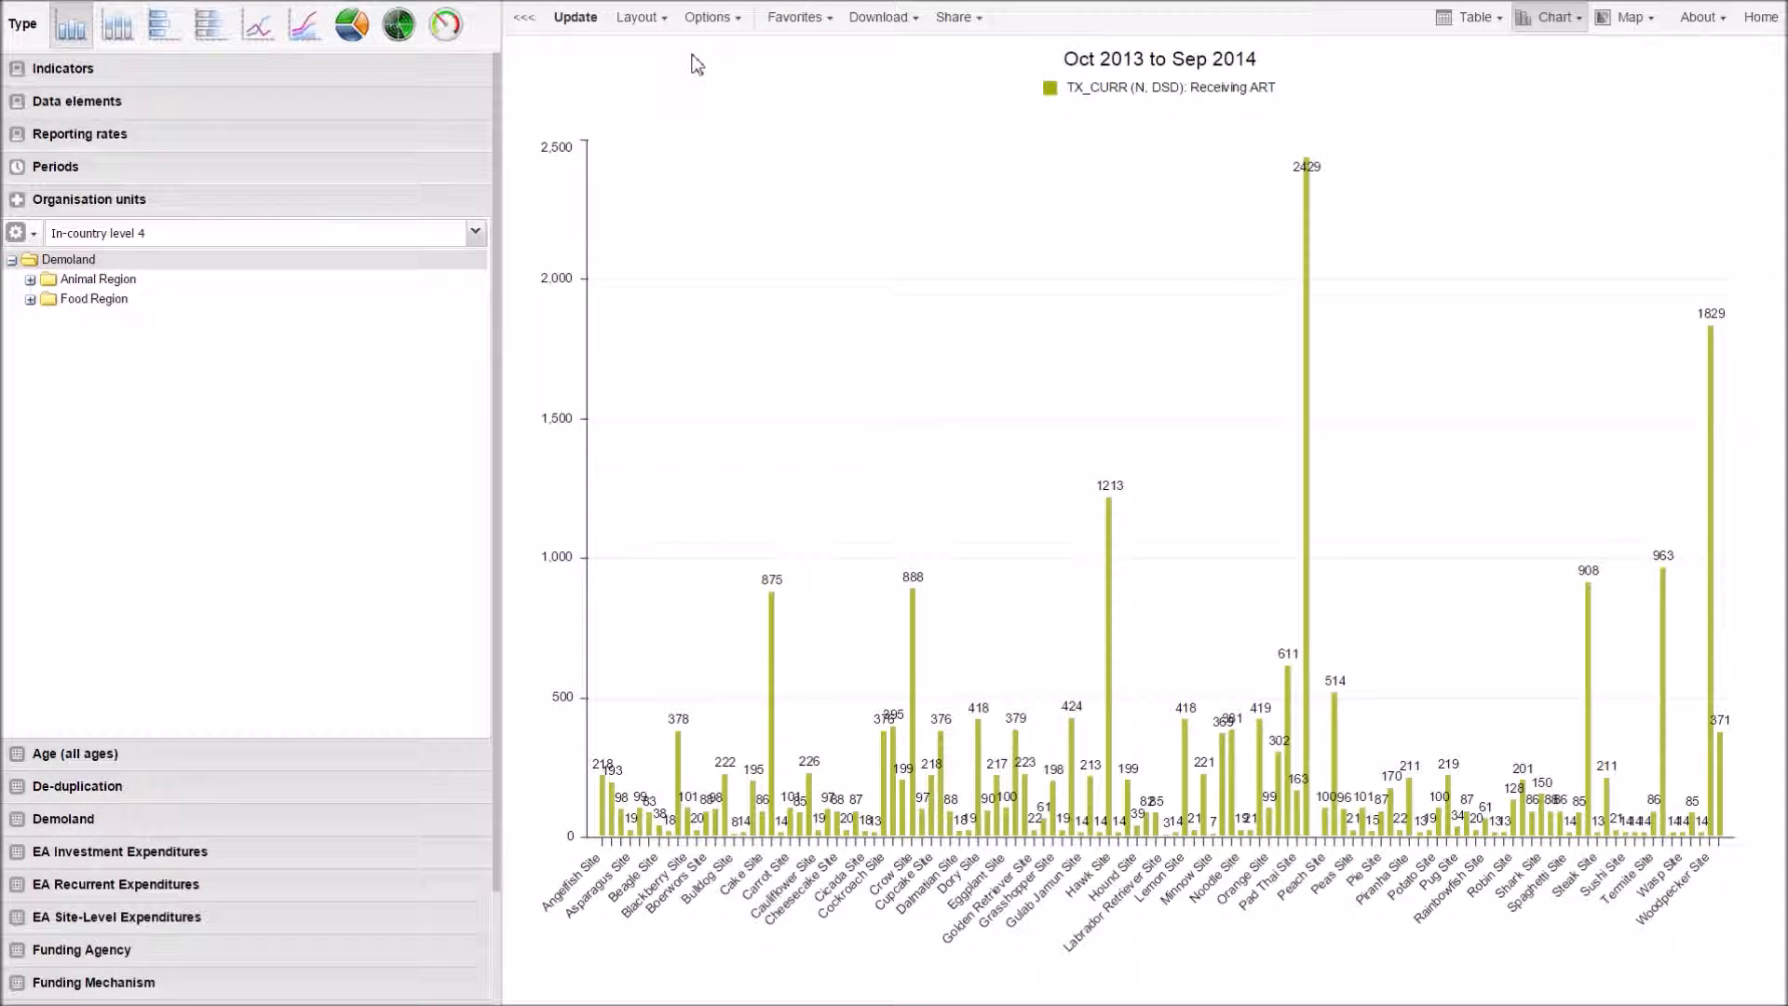
Step: Turn off Show values, set the chart's sort order to Low to high, and update the chart
left_click(710, 18)
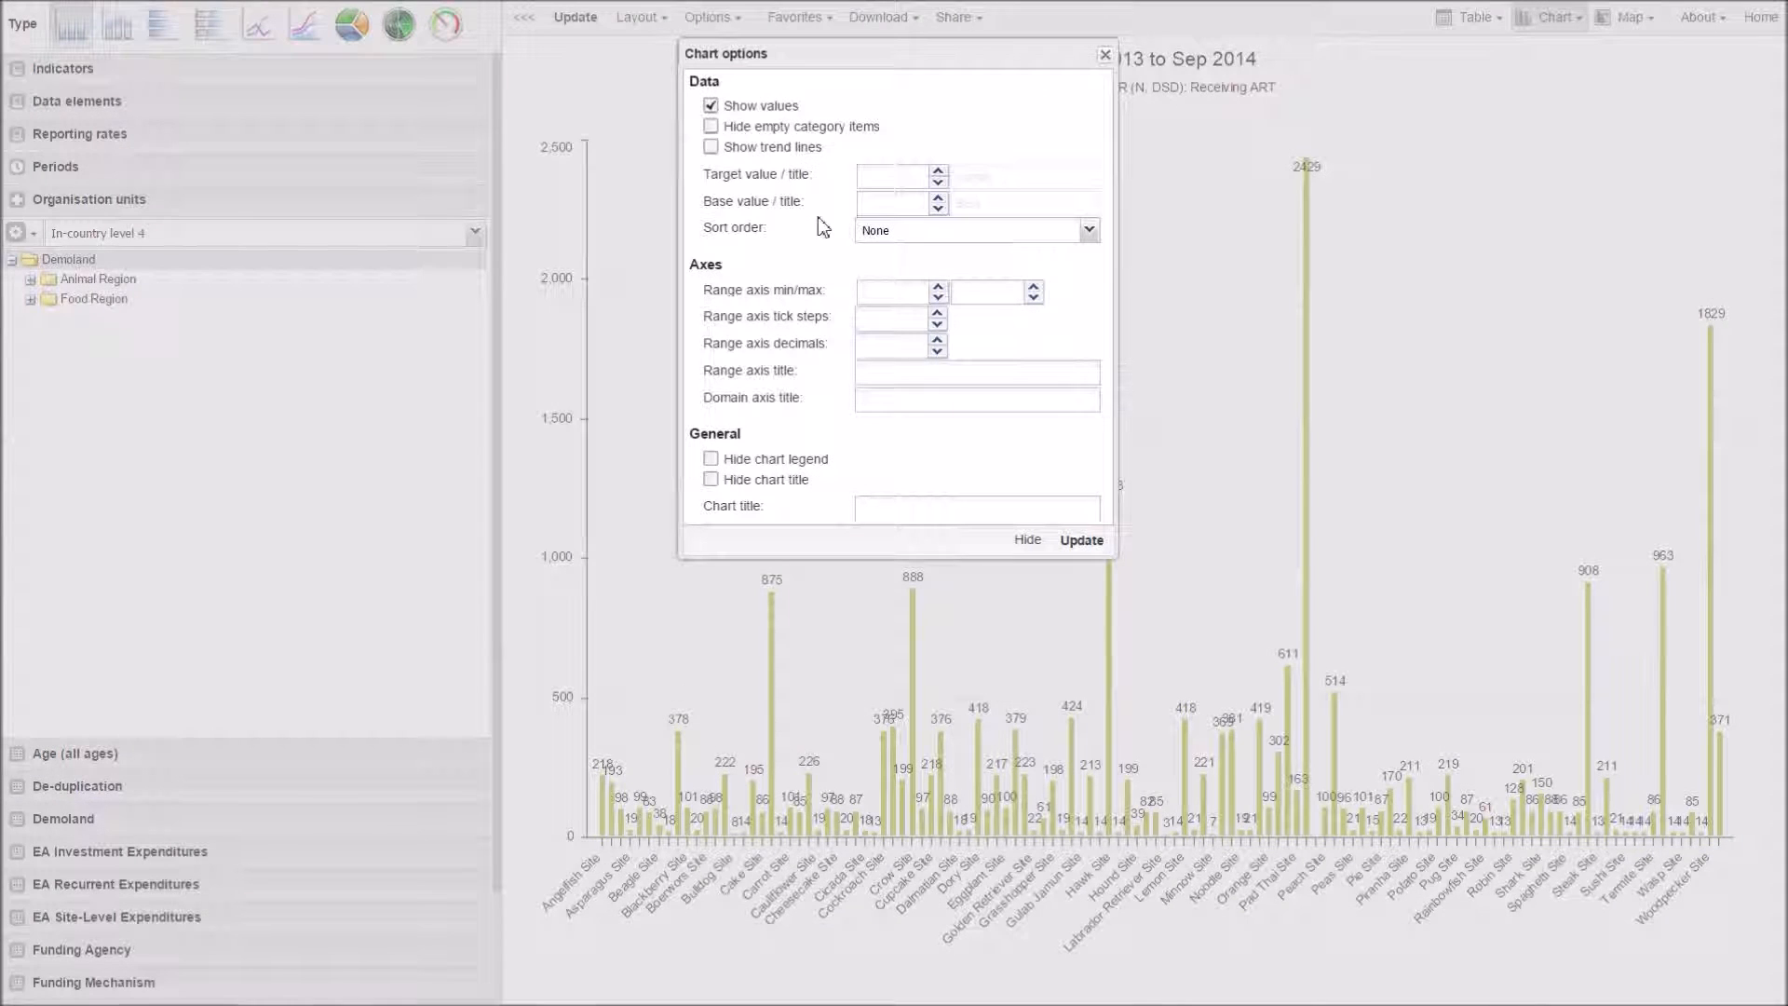
left_click(768, 110)
left_click(1061, 246)
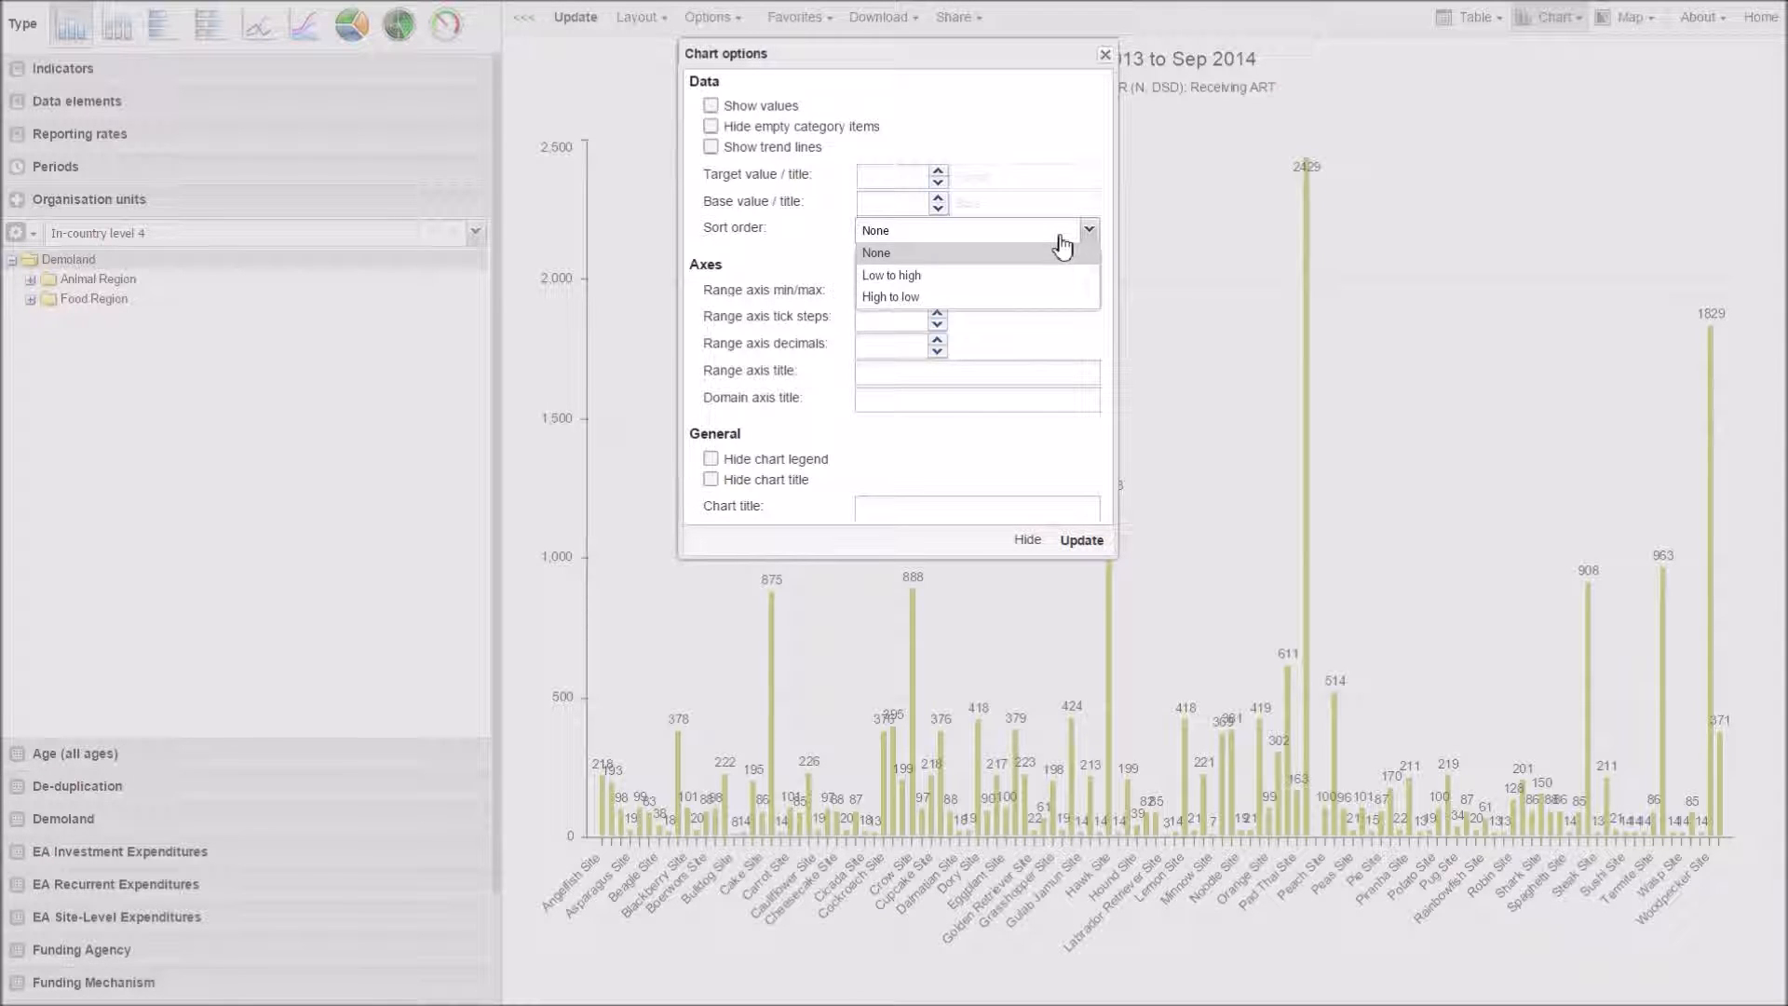
left_click(1024, 272)
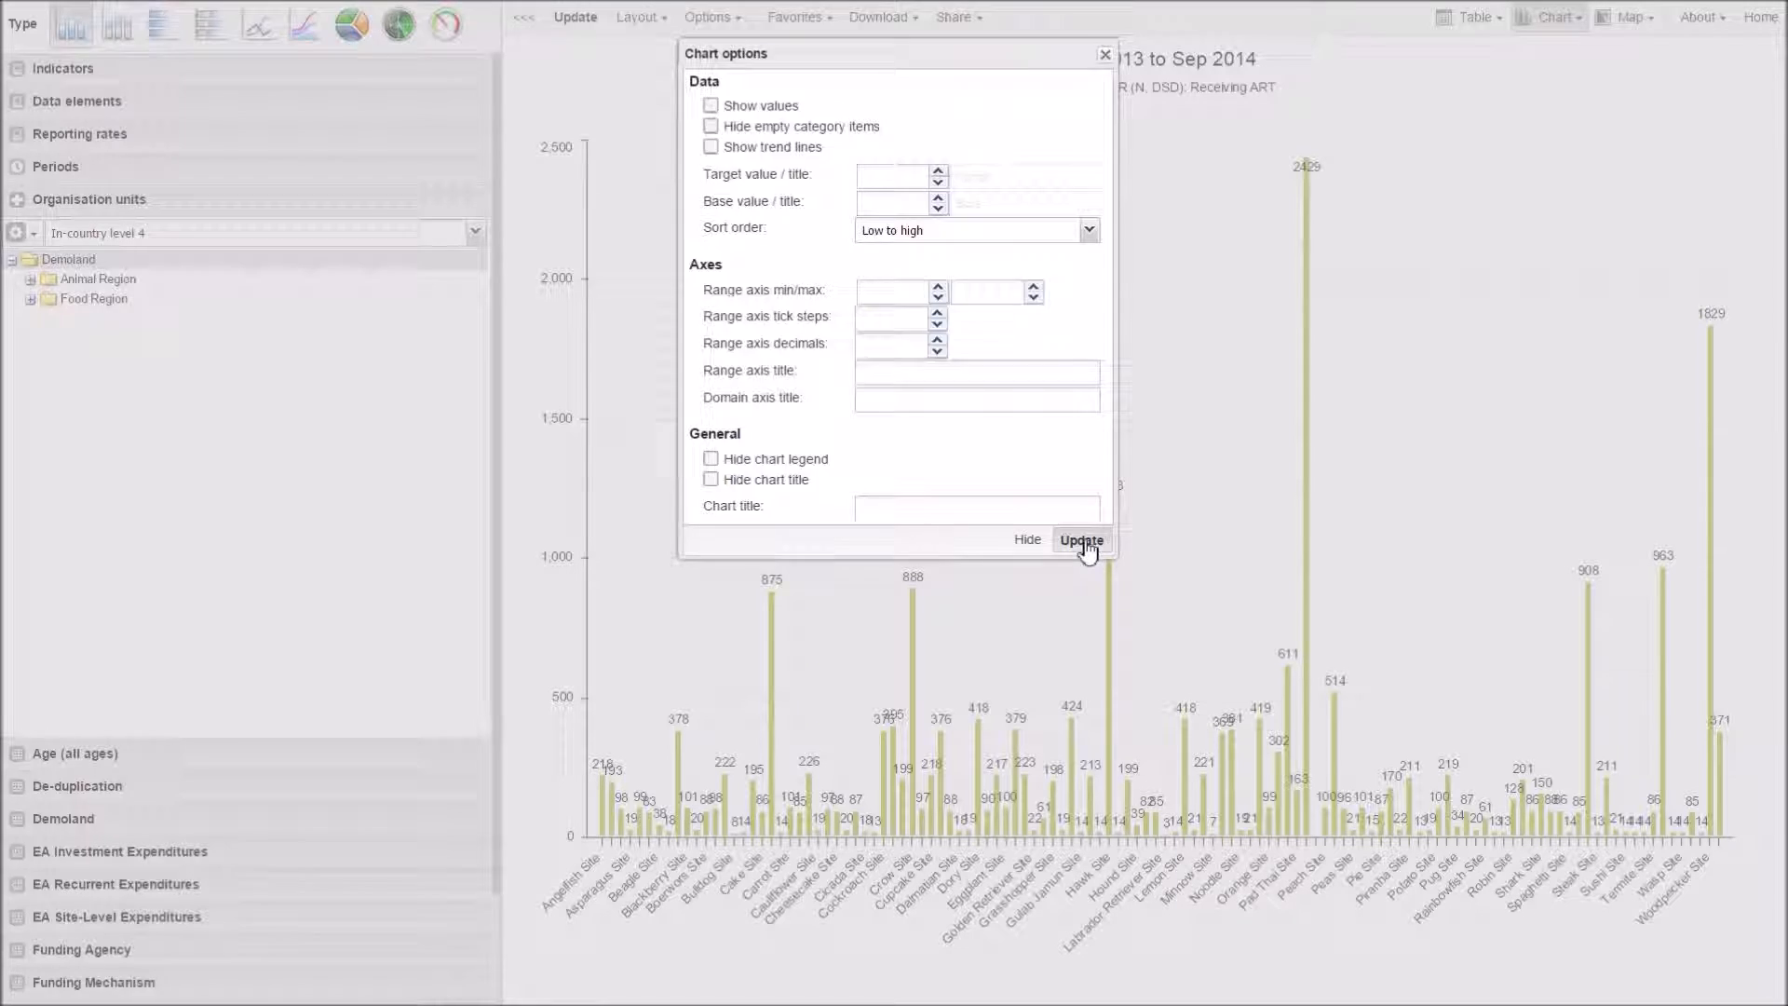
left_click(1082, 539)
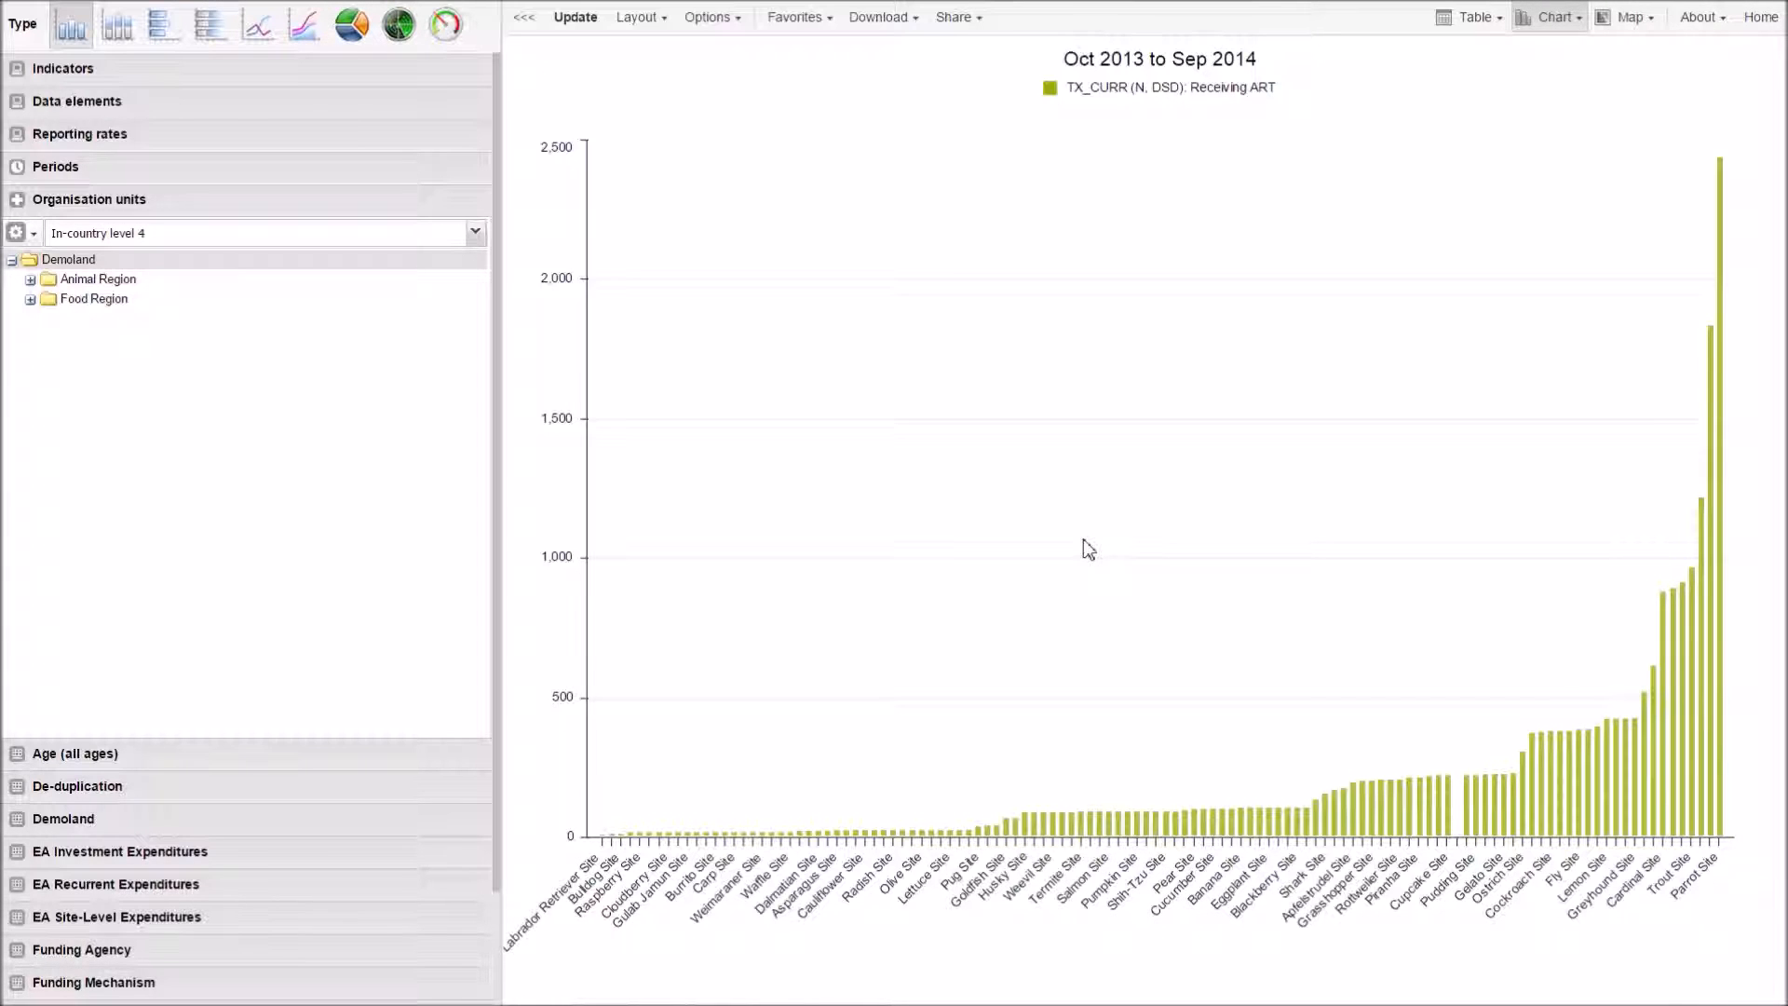
Step: View the current chart's data as a pivot table, as a map and again as a chart, and return to the dashboard
left_click(1479, 18)
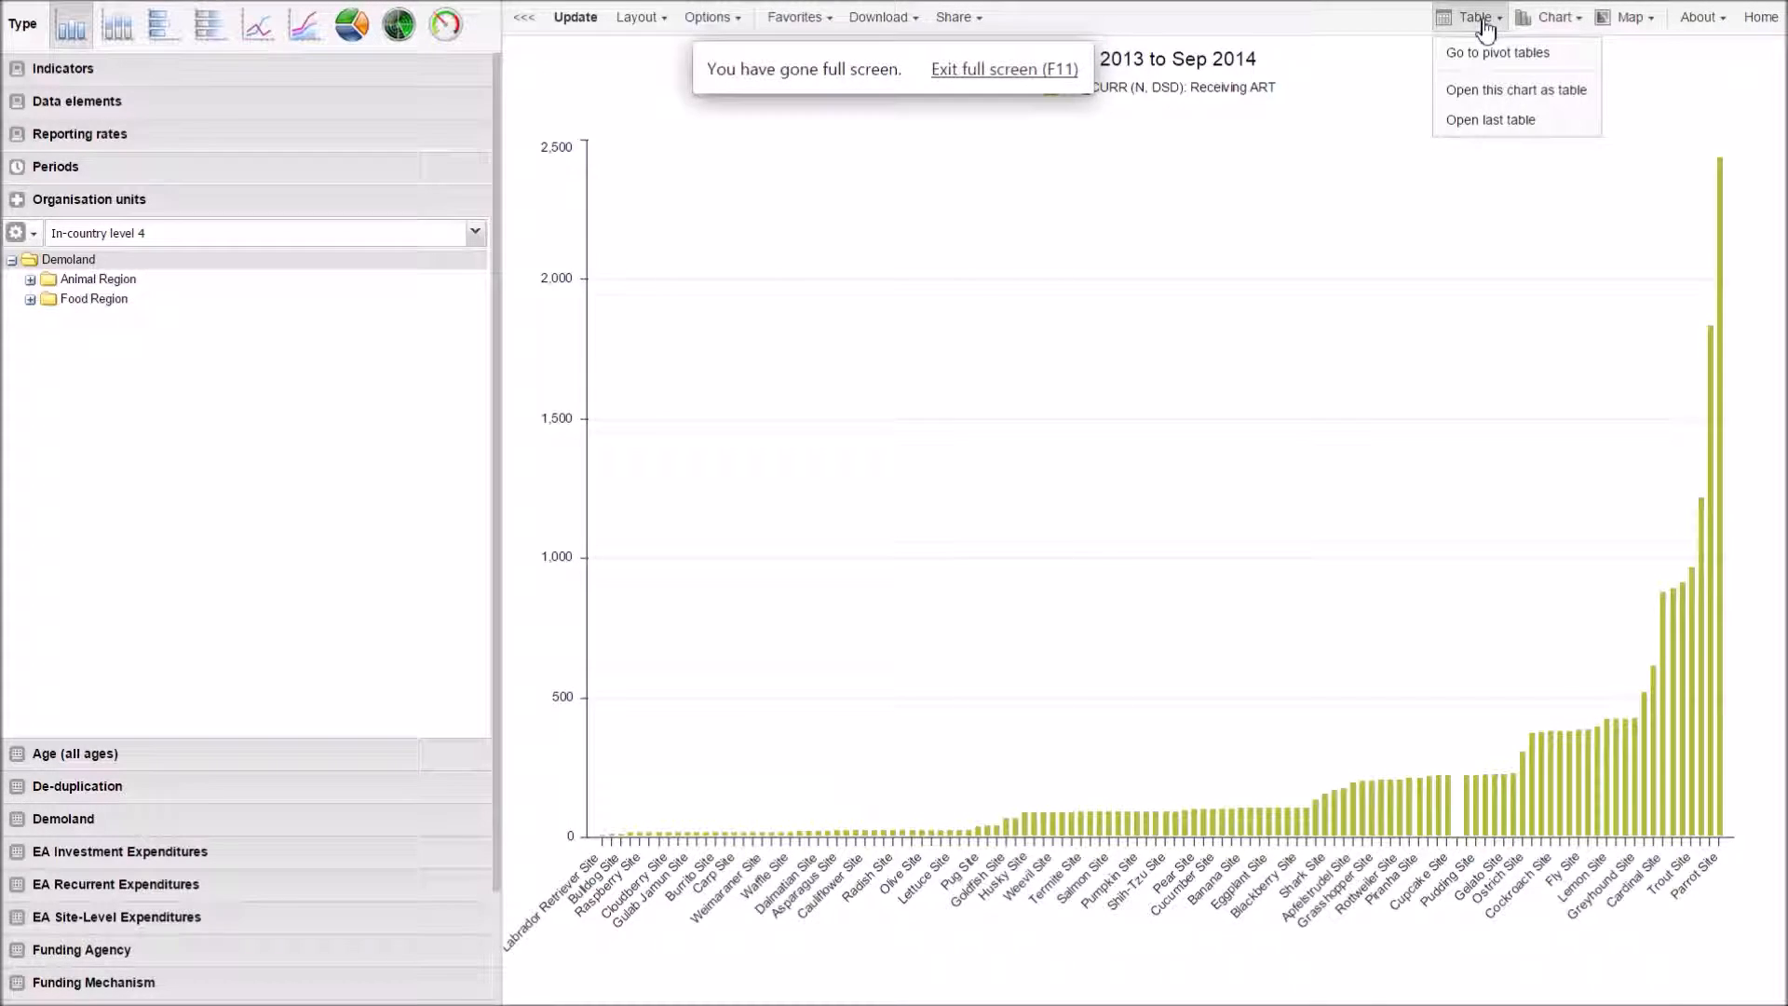
left_click(1500, 97)
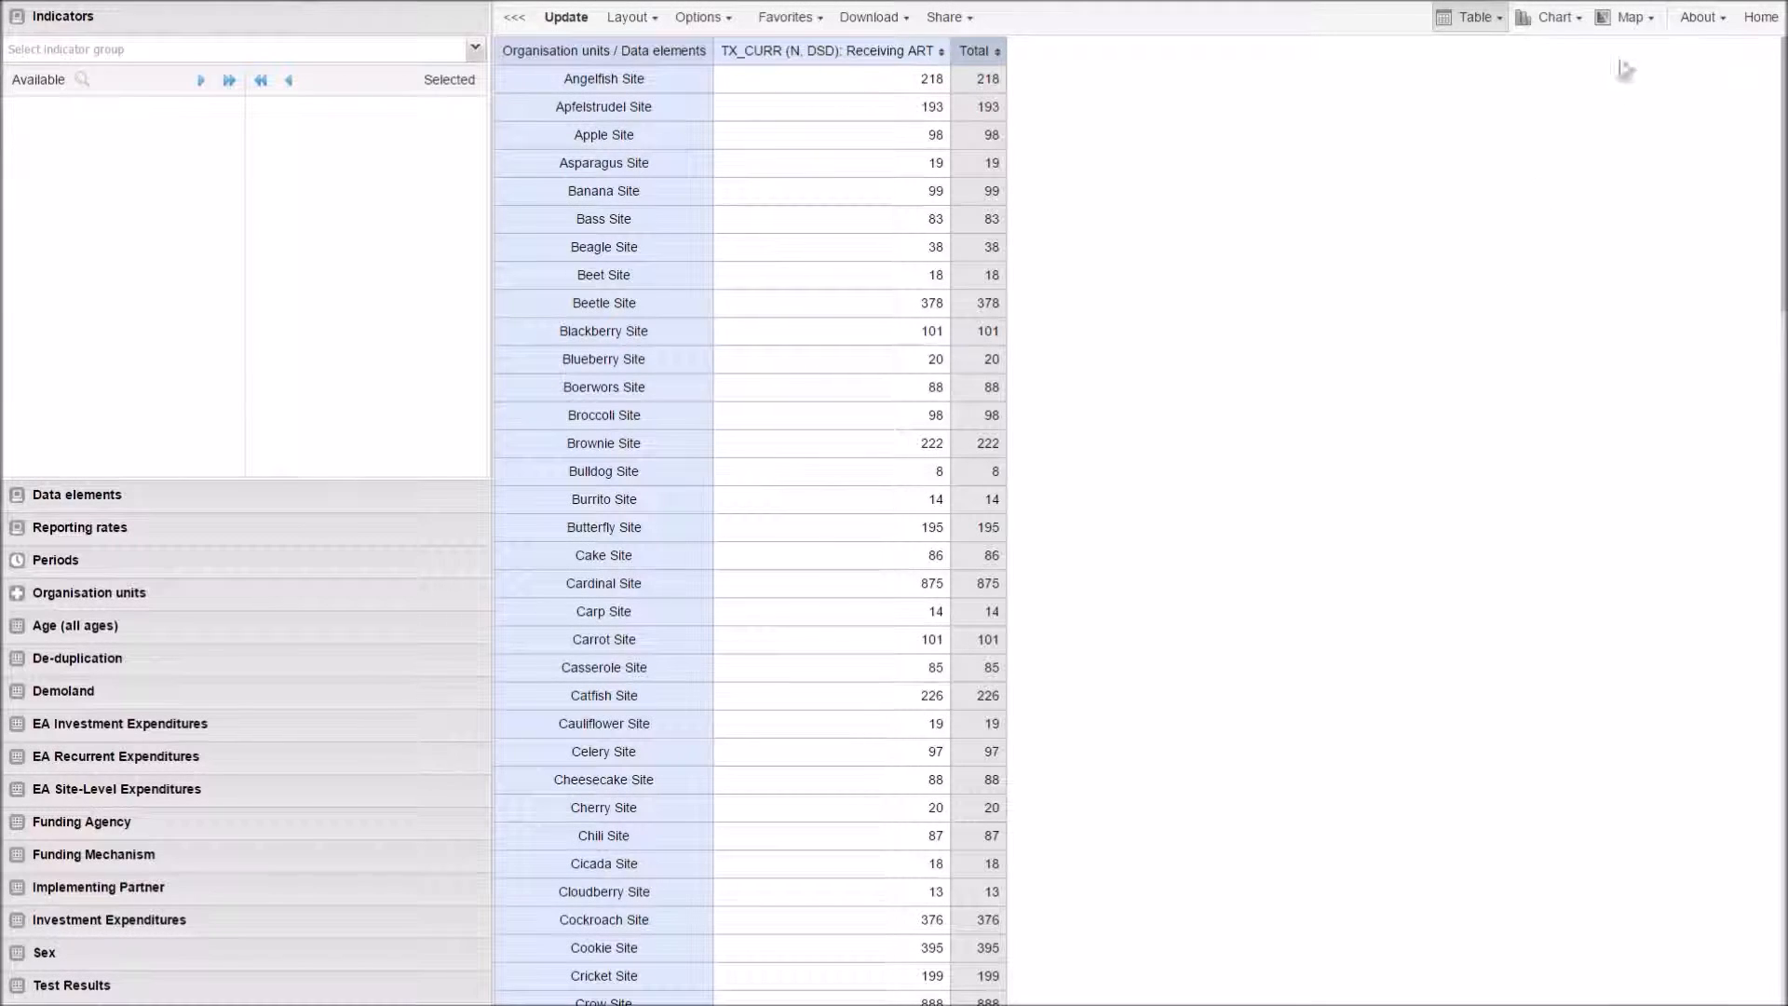
left_click(1631, 17)
left_click(1646, 88)
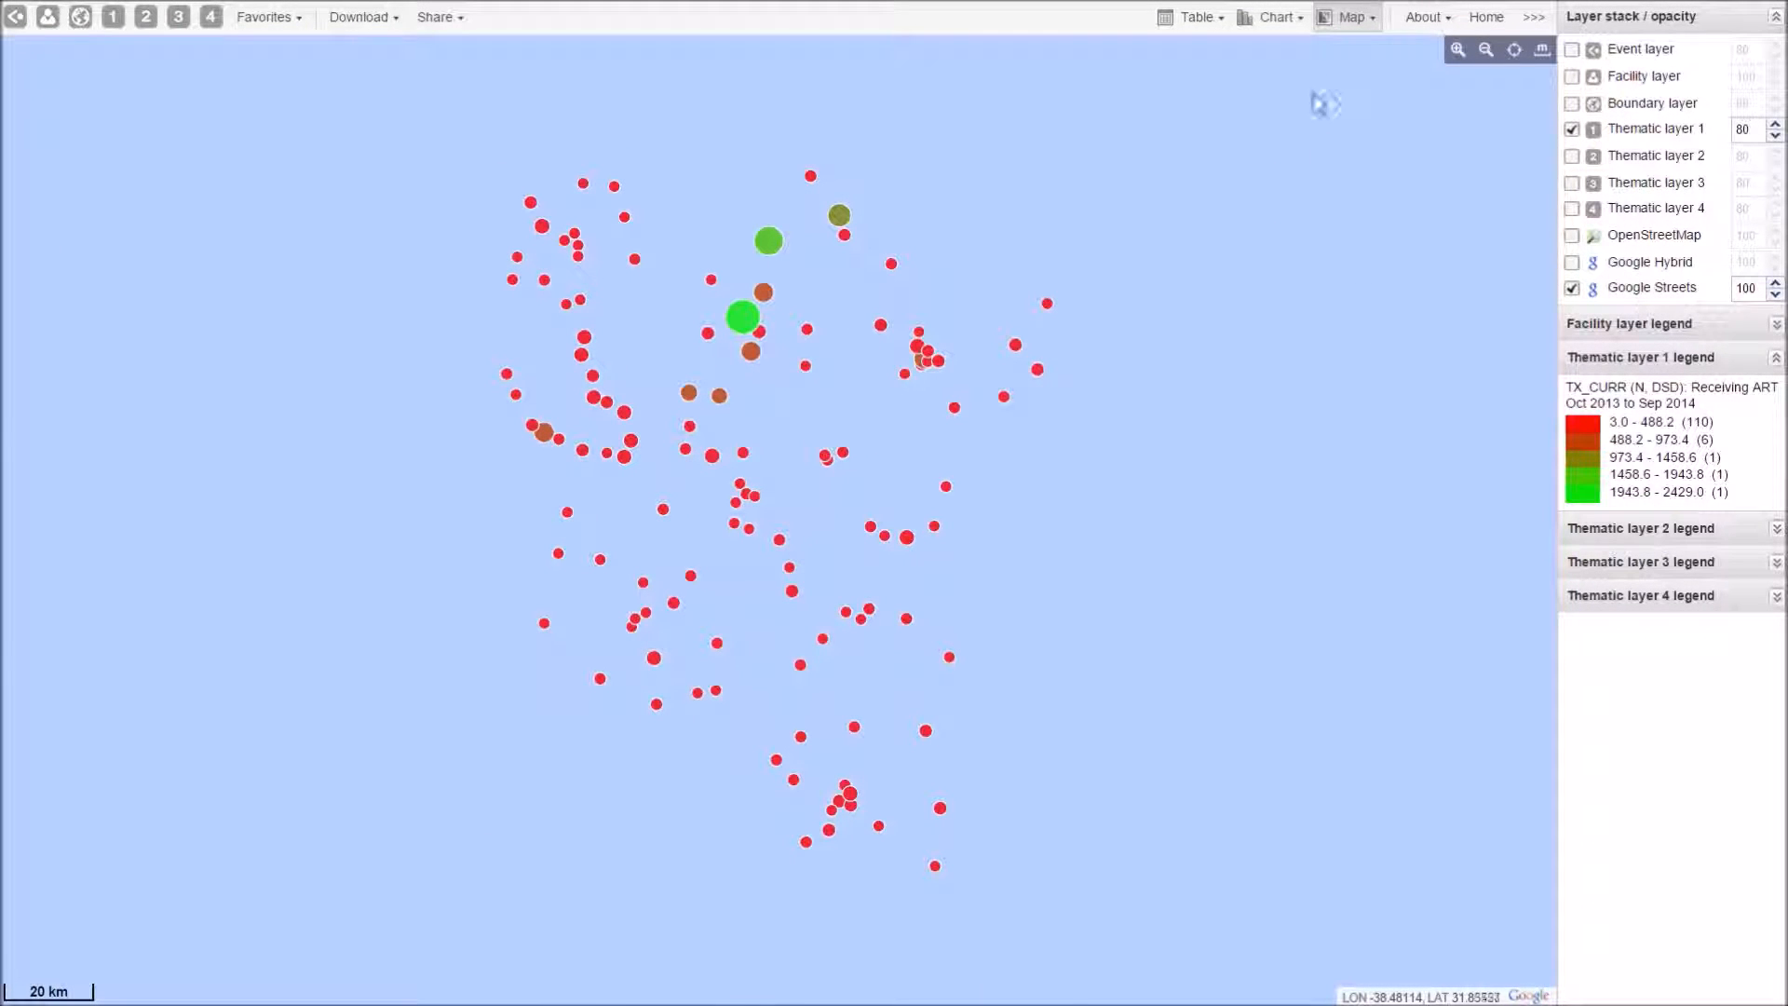
left_click(1285, 19)
left_click(1316, 91)
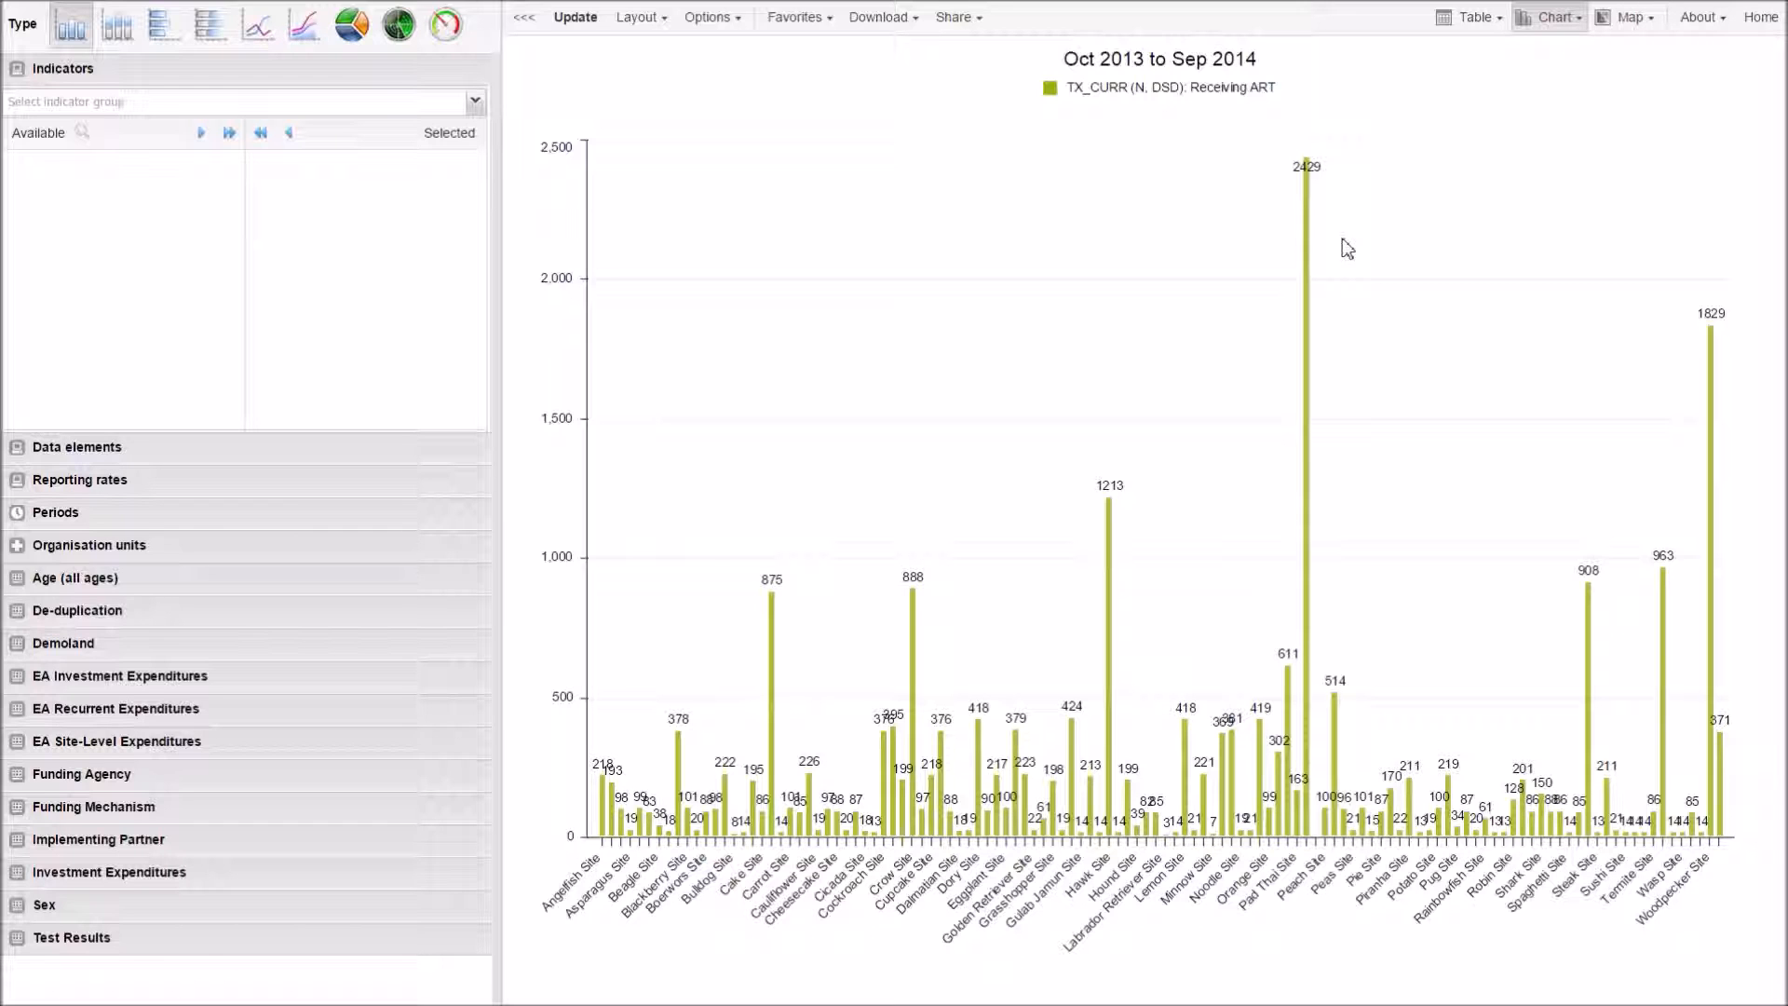
left_click(1760, 17)
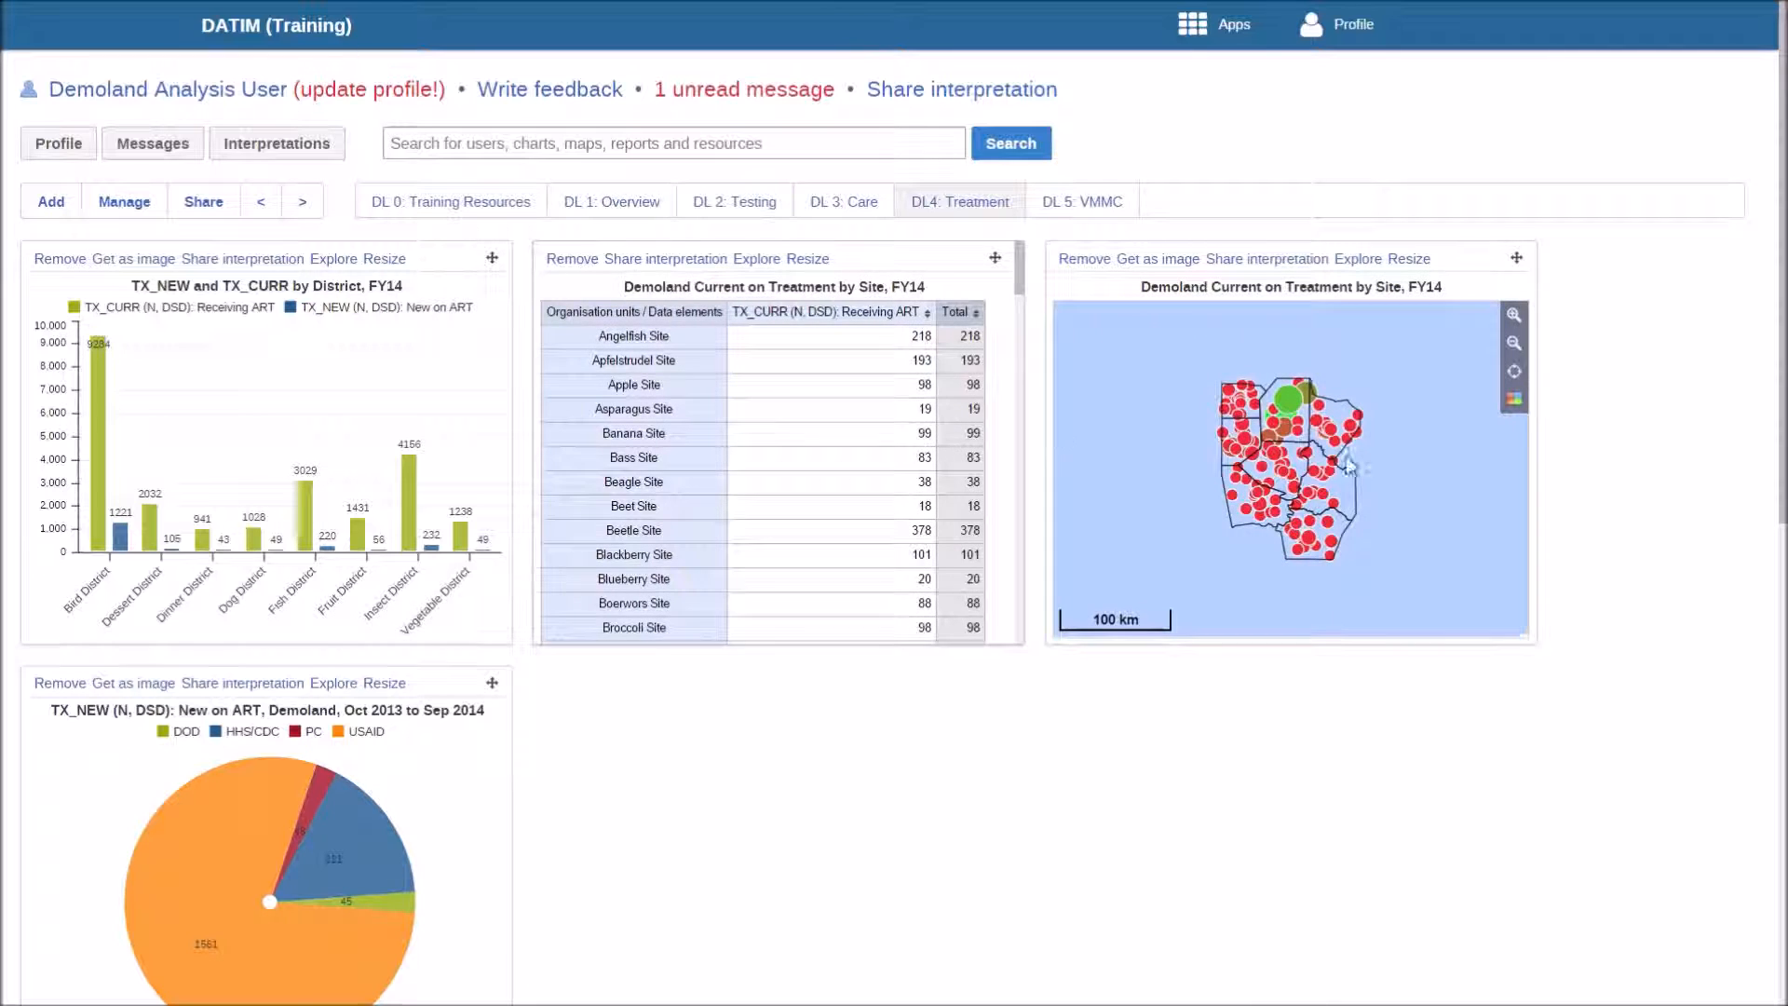
Step: Try placing the treatment map before the site table on the dashboard, and restore their original order
left_click_drag(1472, 257, 838, 268)
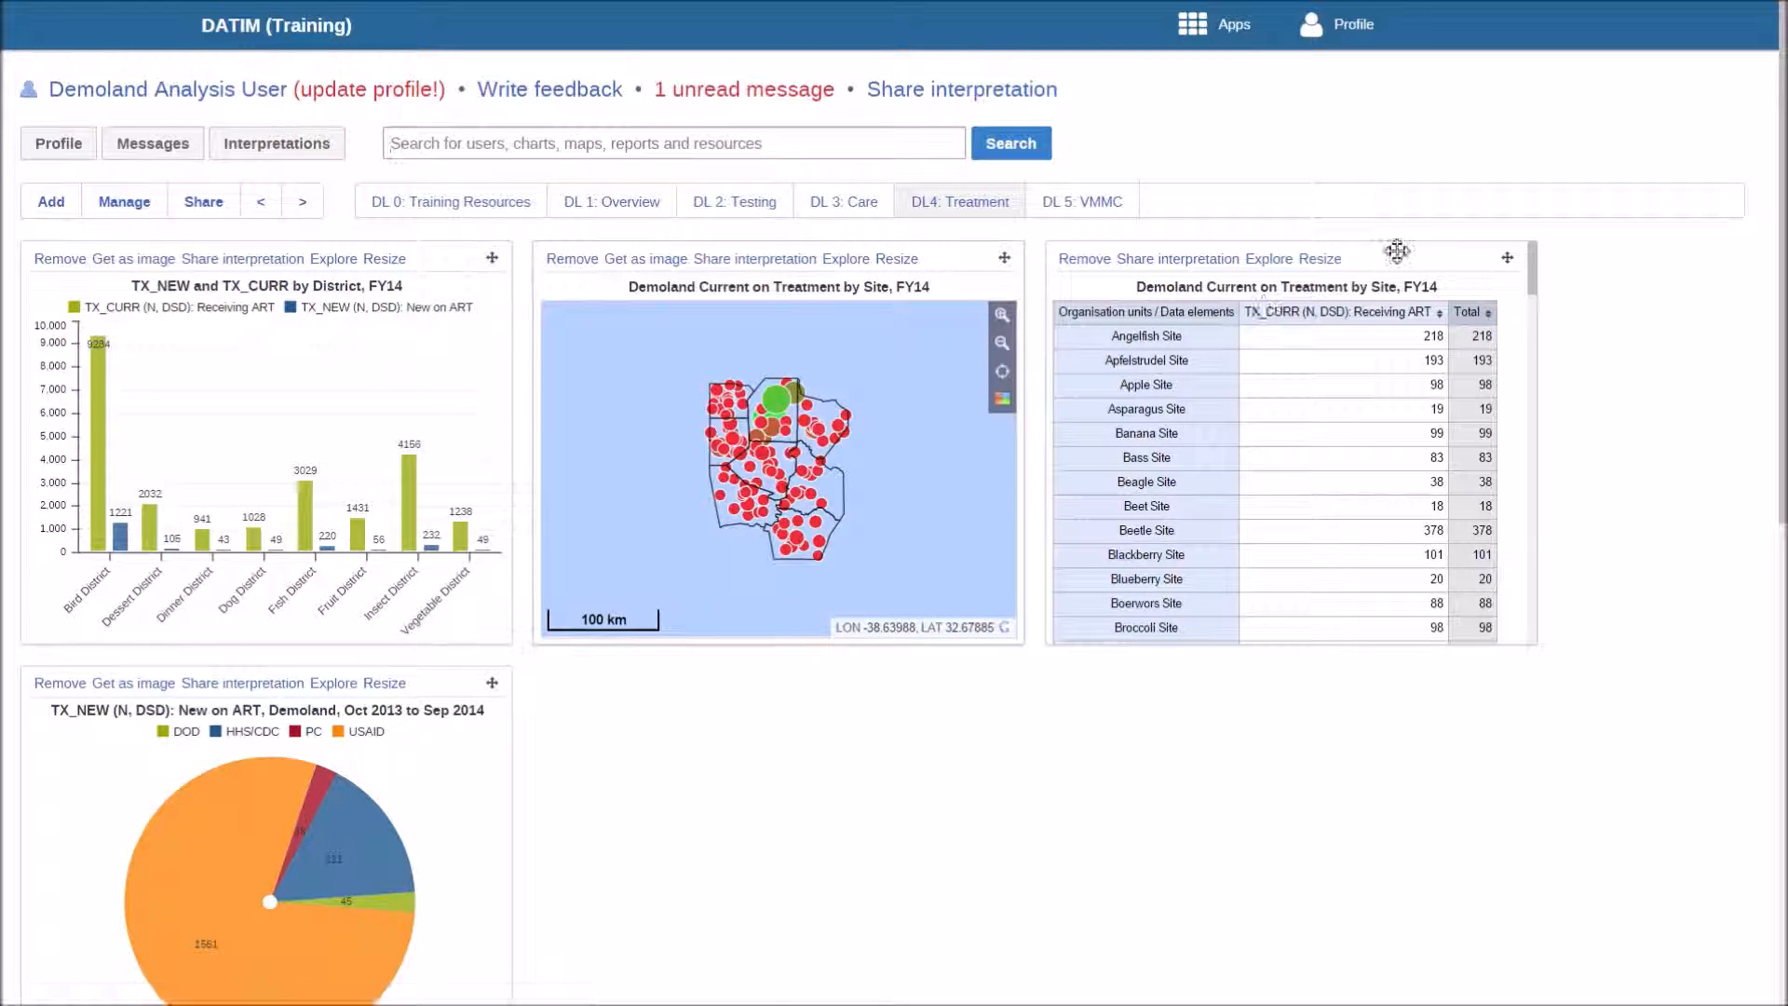
left_click_drag(1398, 250, 894, 261)
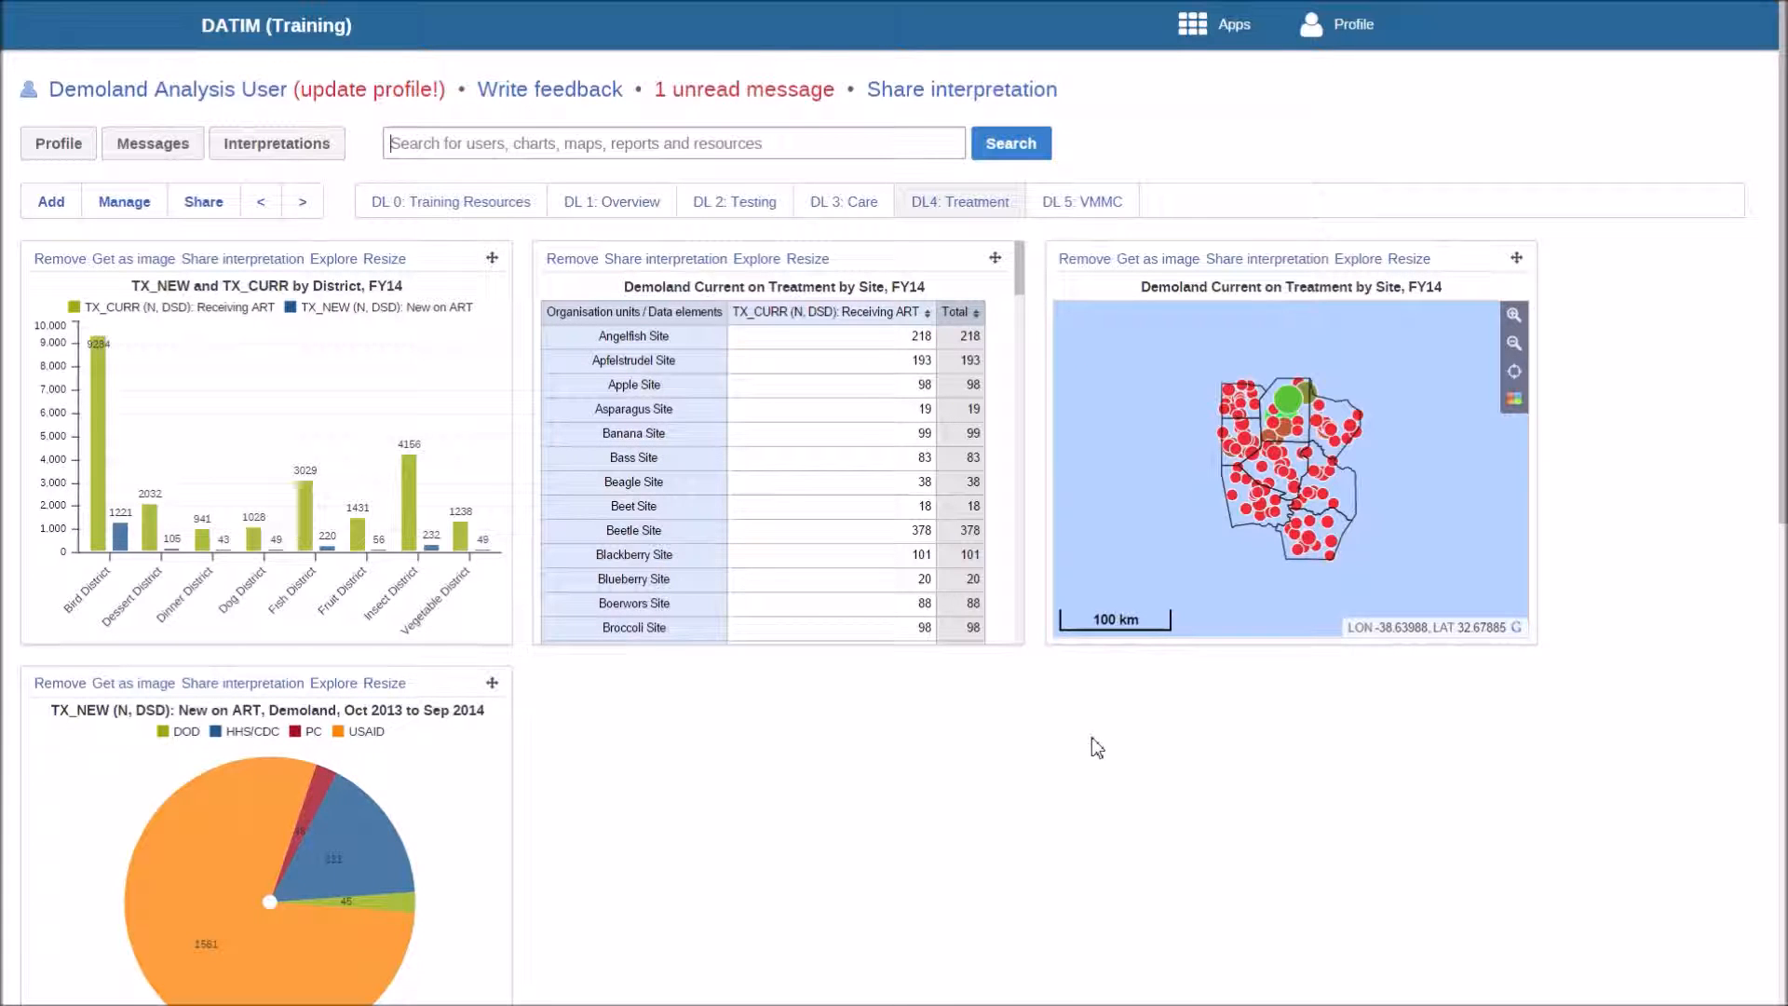
Step: Add the OU Demoland All demo mechanisms group to the dashboard's sharing settings with Can view access and save them
left_click(204, 203)
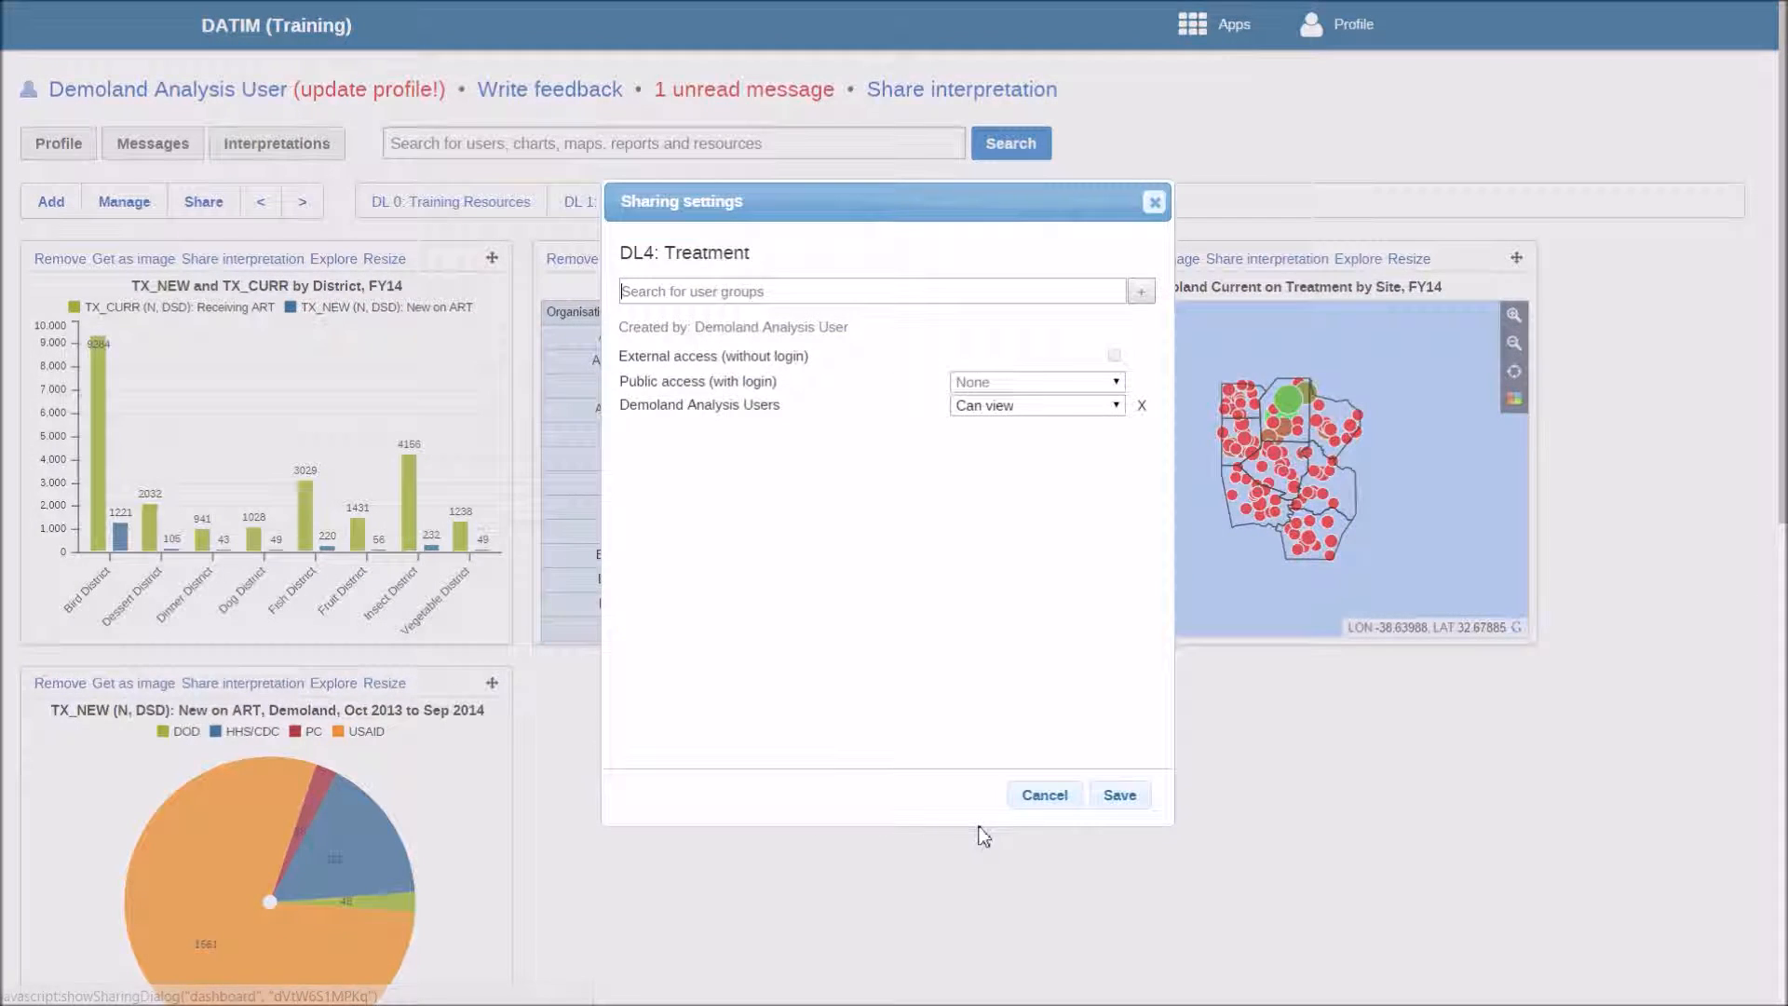
left_click(892, 300)
type("Demoland All demo mechanisms")
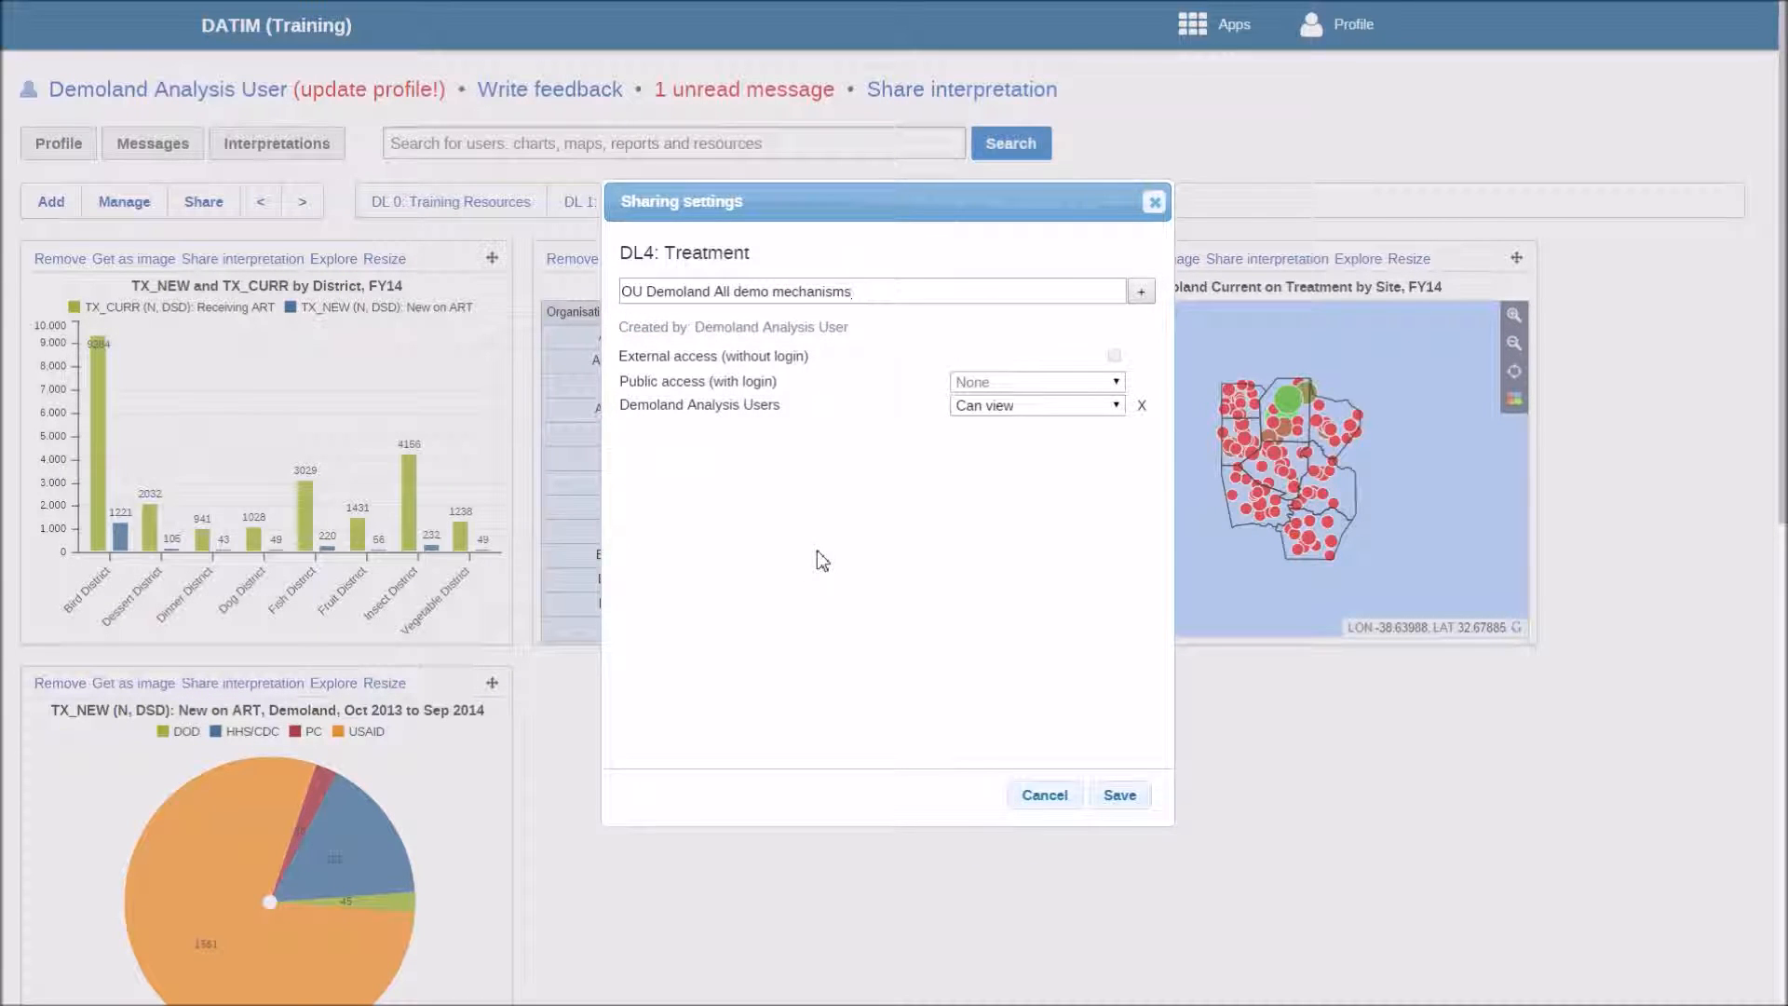
left_click(1142, 292)
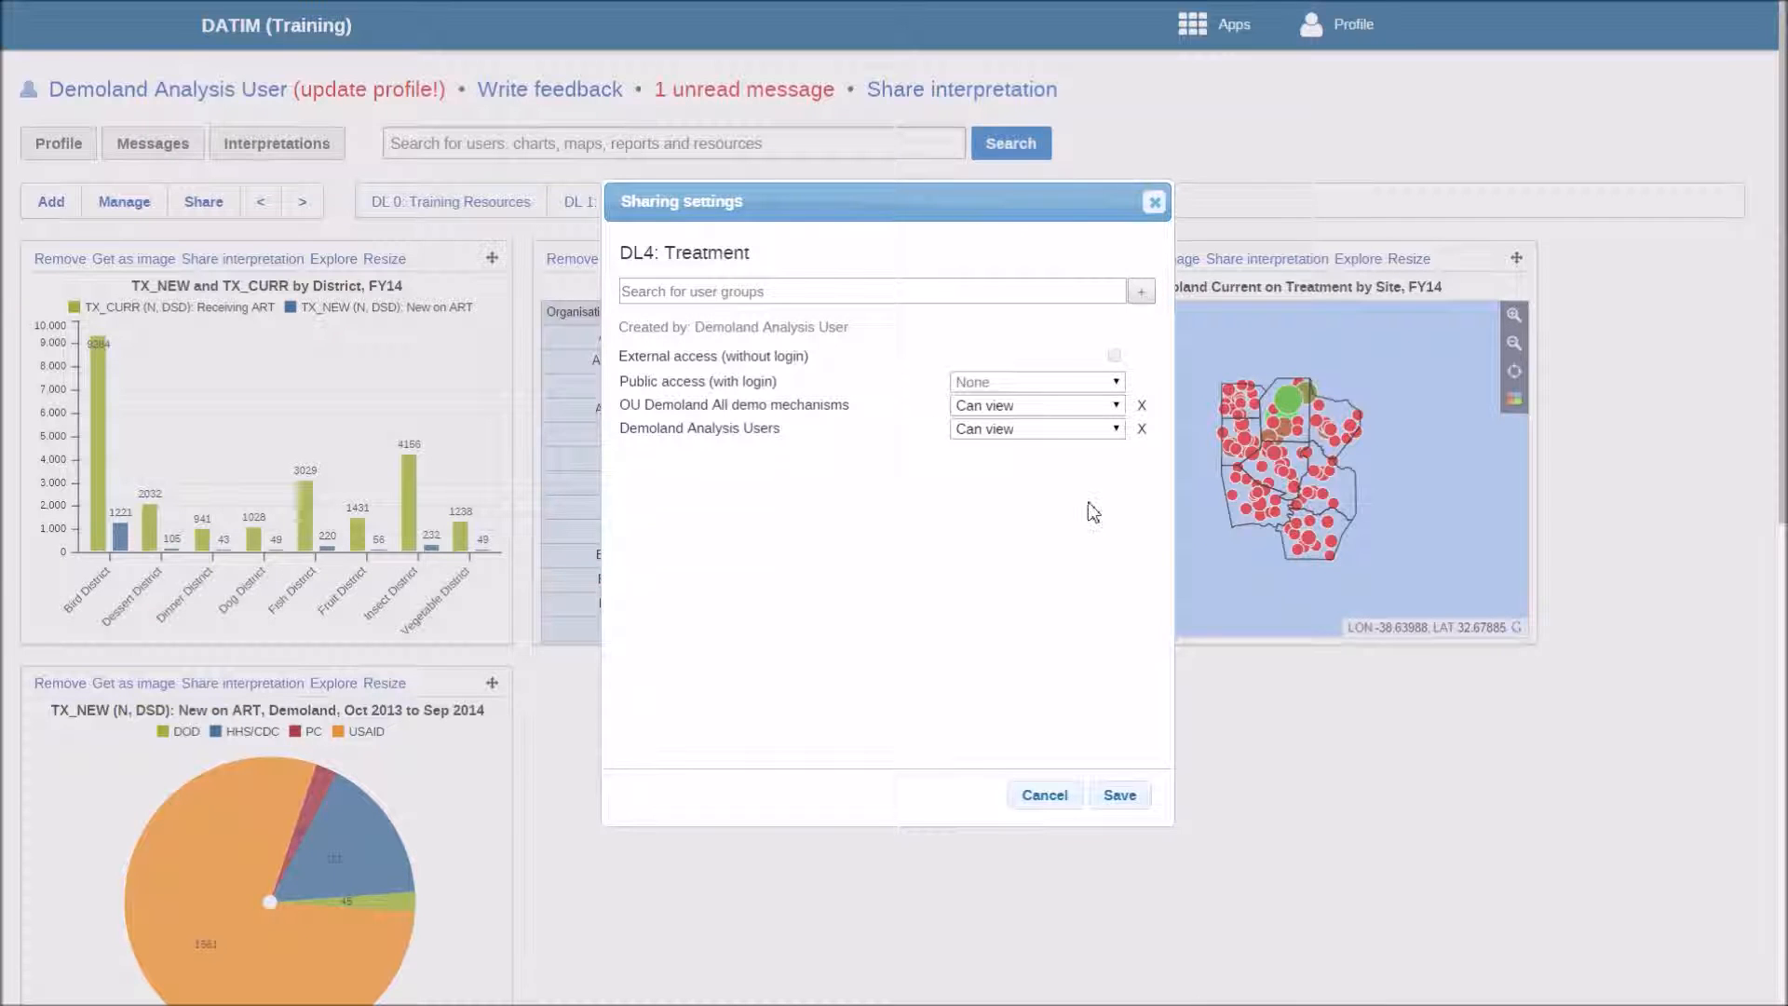
left_click(1111, 434)
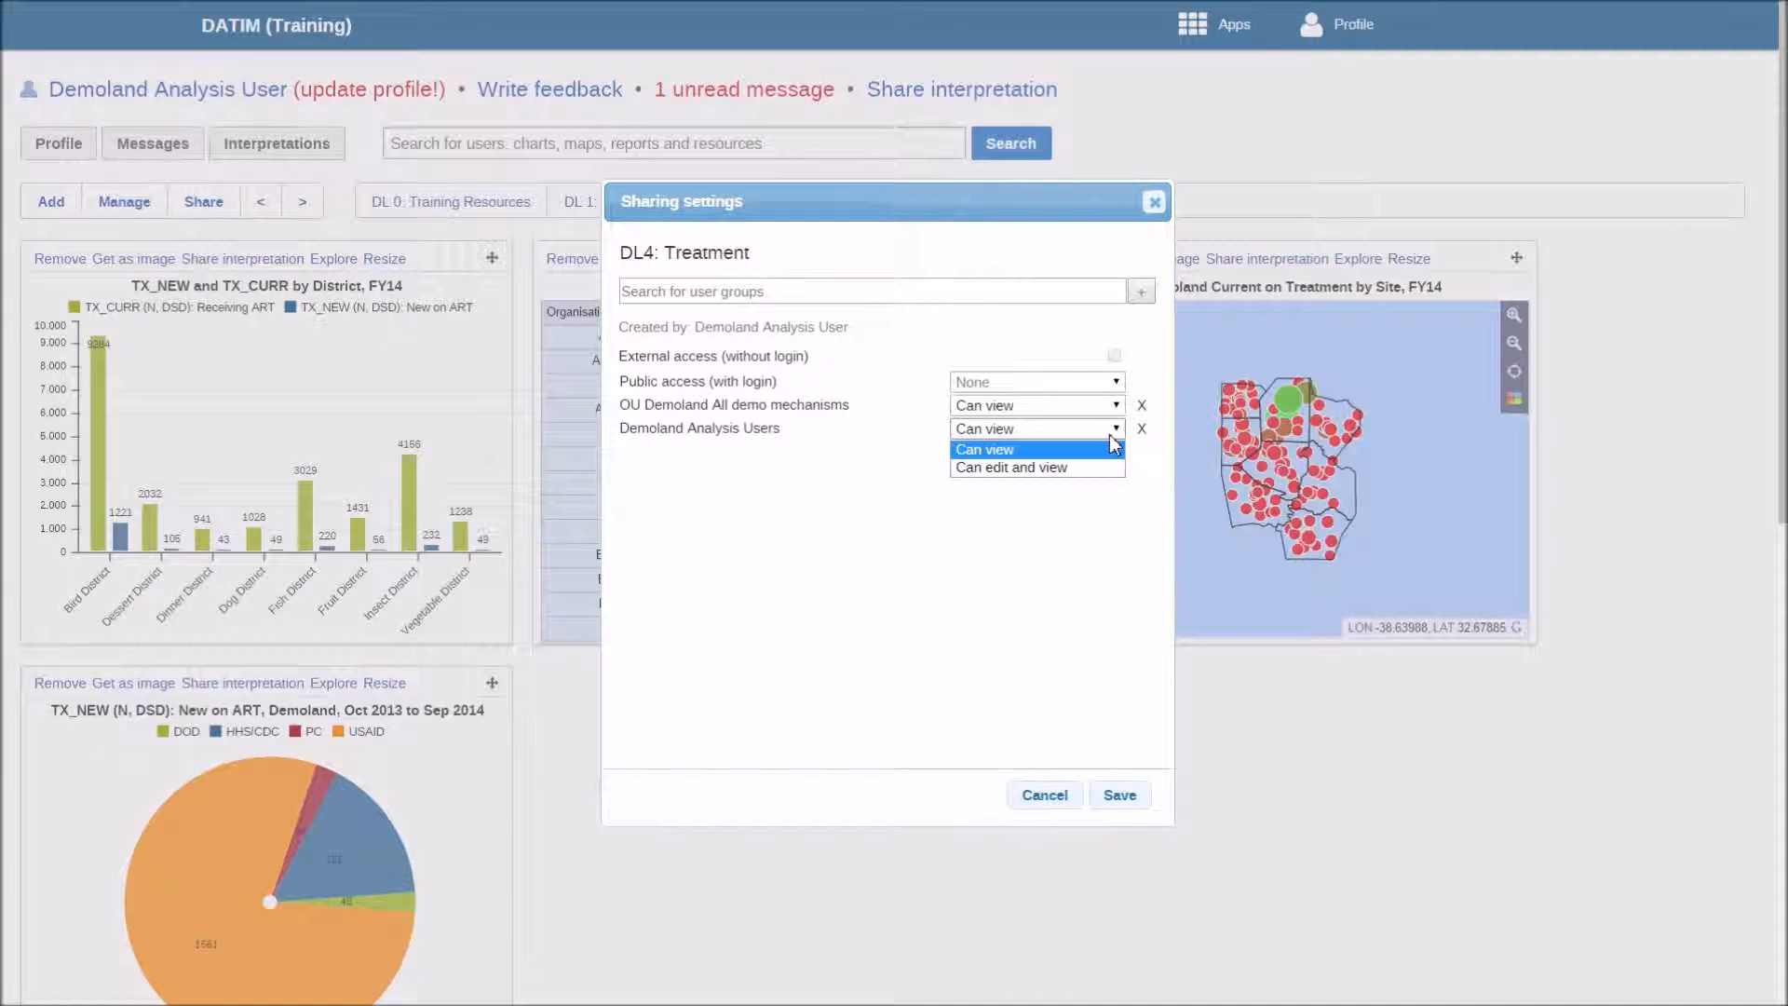
left_click(1111, 438)
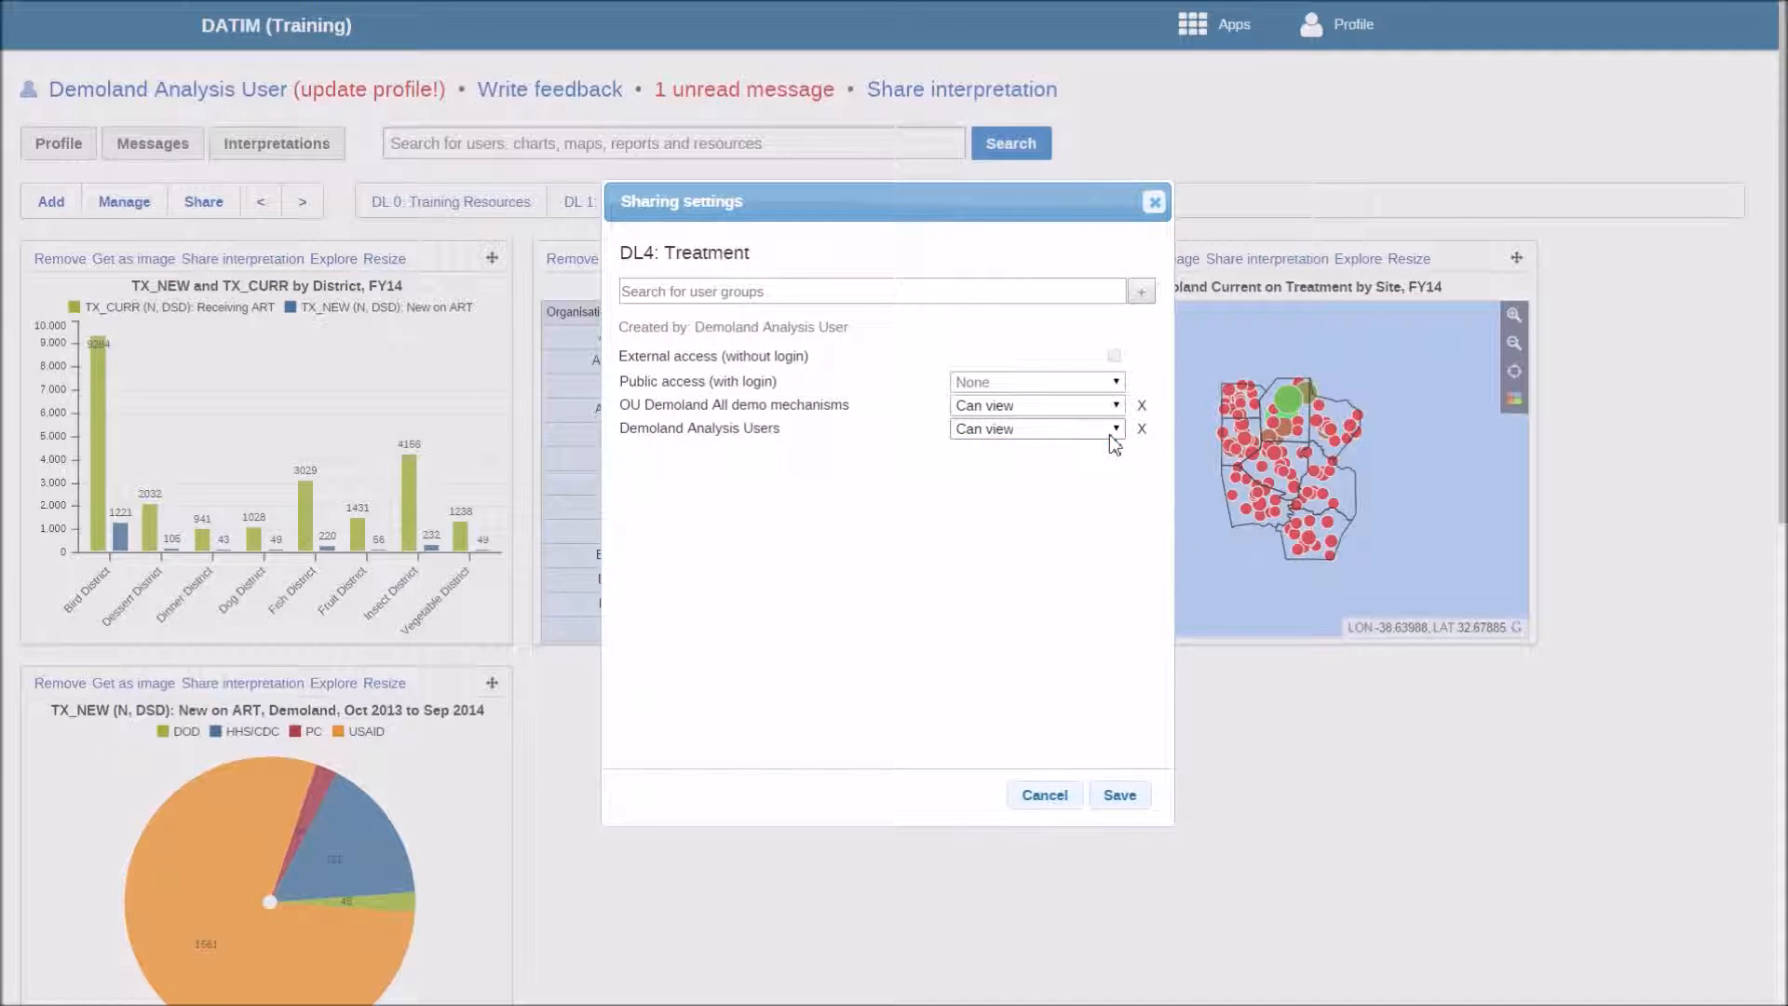
left_click(1118, 795)
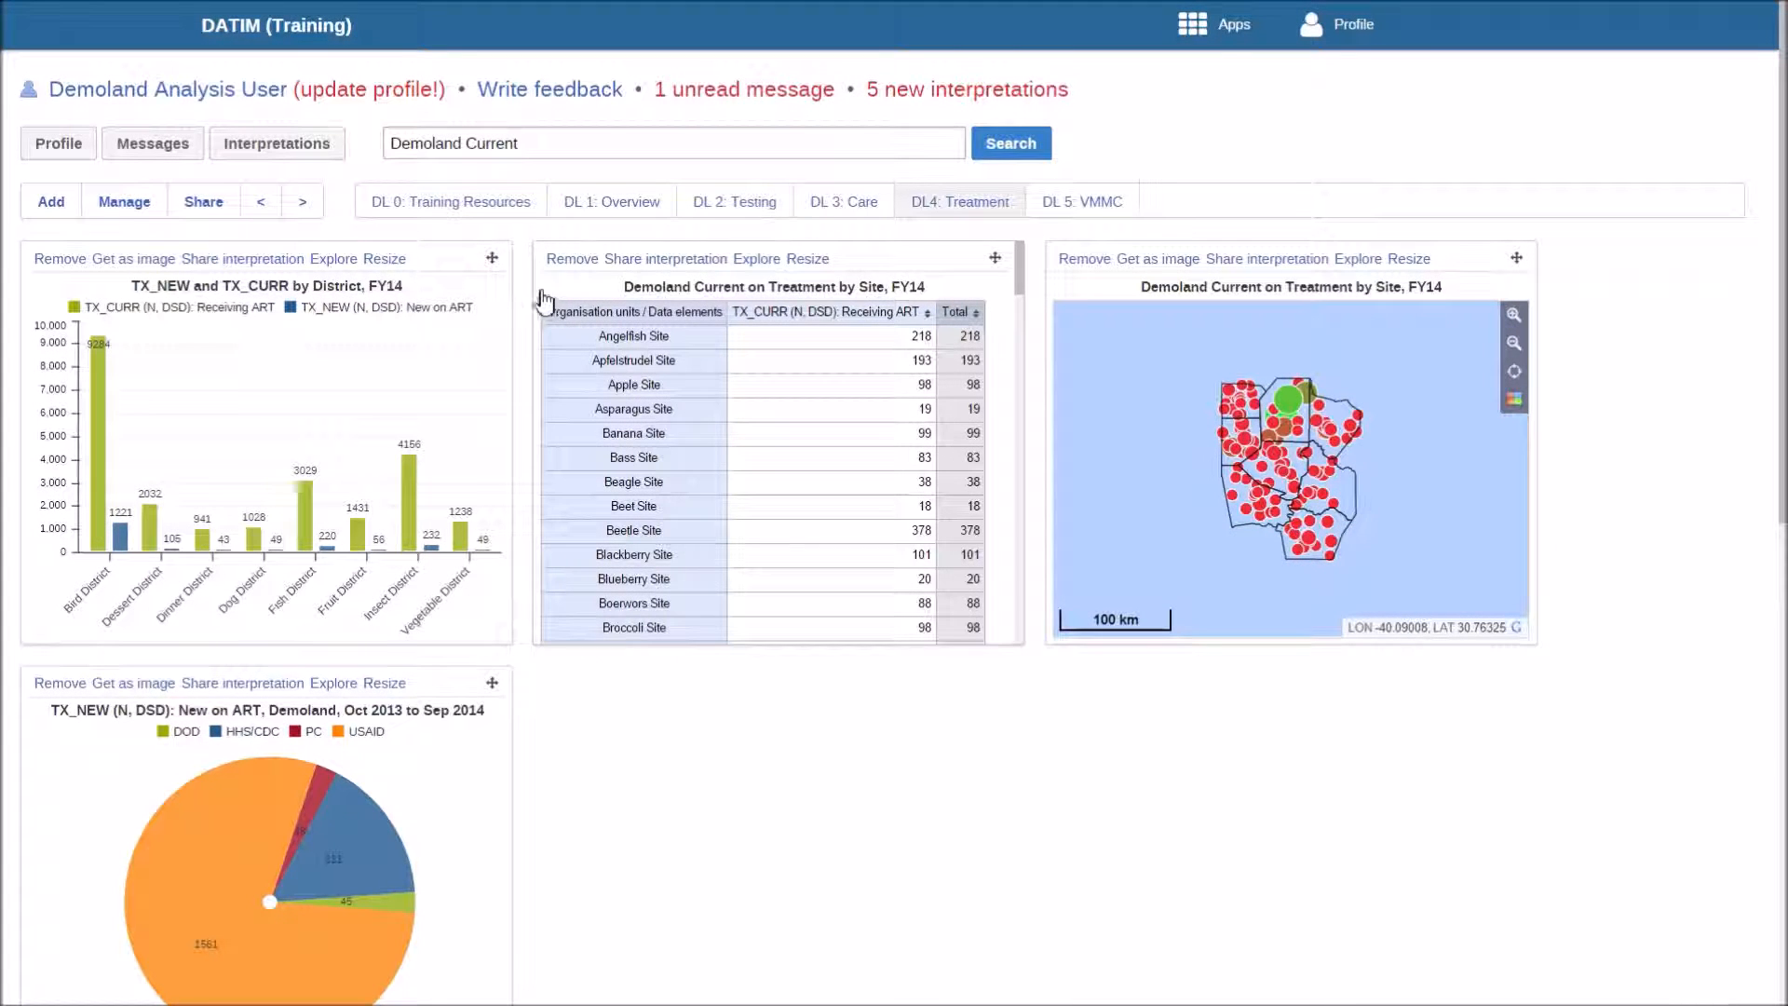